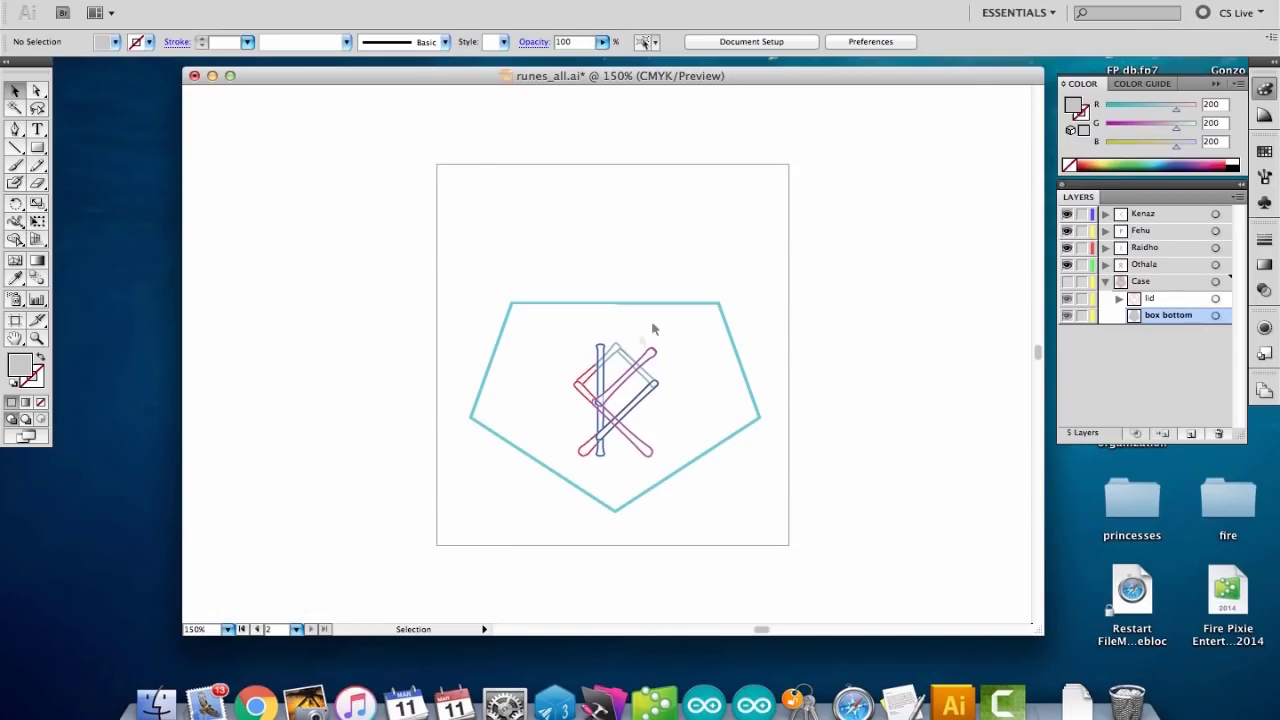
# Show the Case layer, hide the lid outlines, and select the grey box-bottom pentagon.
pyautogui.click(1066, 282)
pyautogui.click(1066, 298)
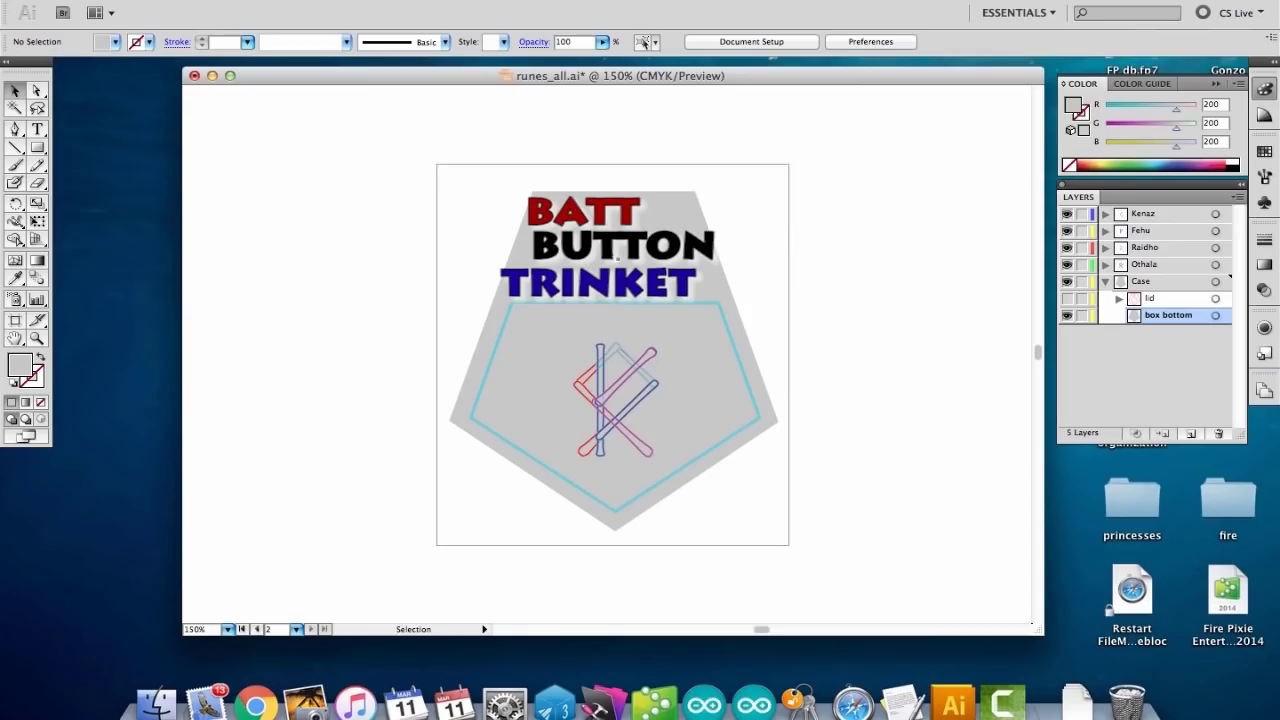
pyautogui.click(643, 211)
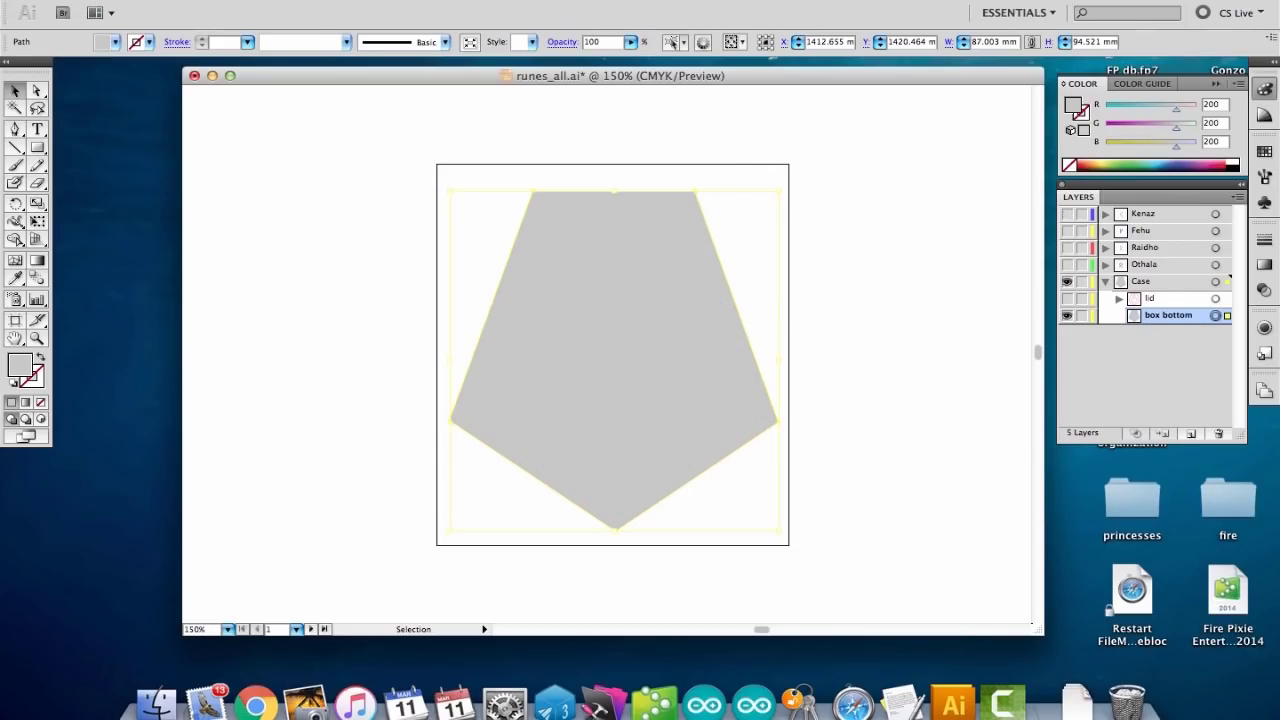
# Save the pentagon as box_bottom.svg in SVG format, accepting the default SVG options.
pyautogui.click(216, 172)
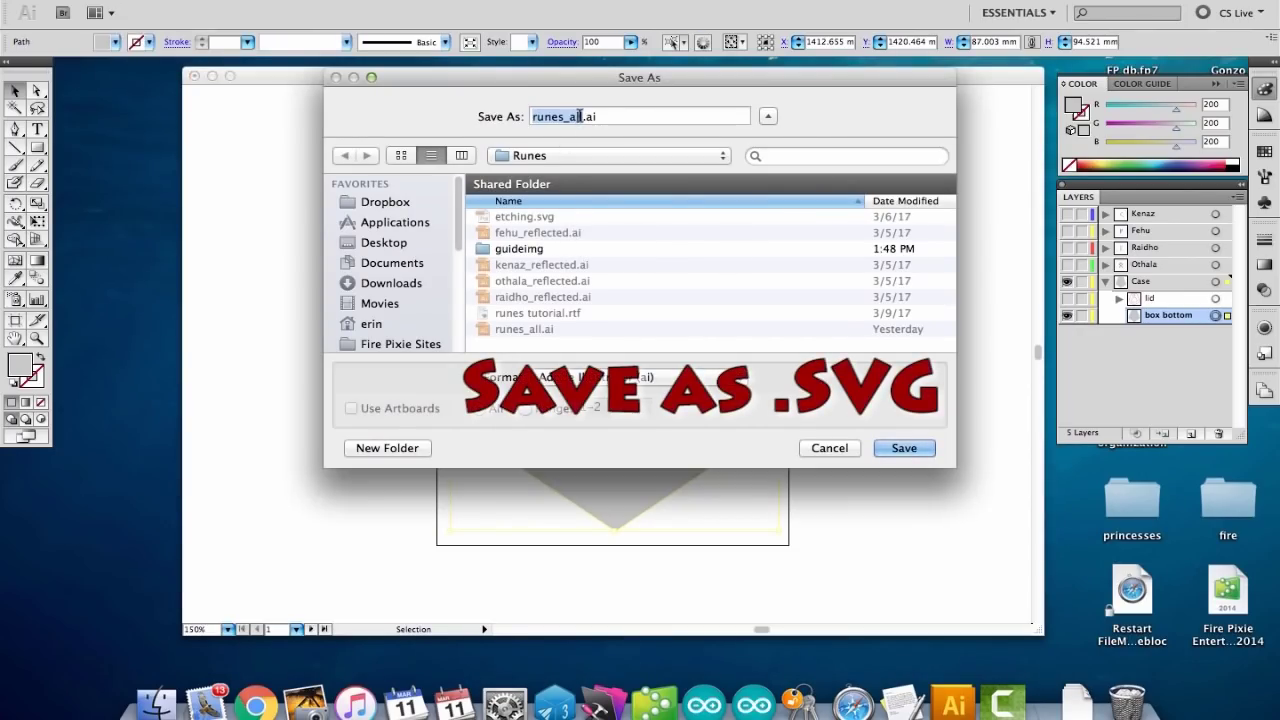
pyautogui.write('box_bottom')
pyautogui.click(622, 378)
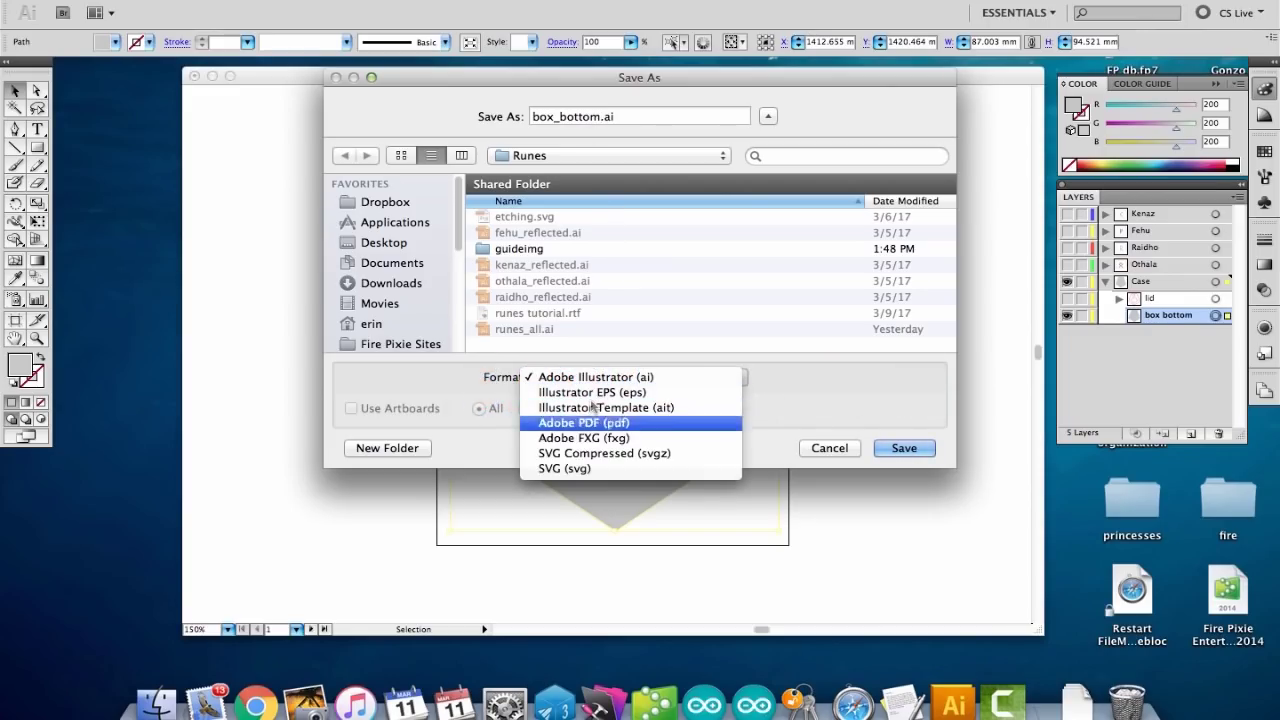
pyautogui.click(638, 467)
pyautogui.click(910, 448)
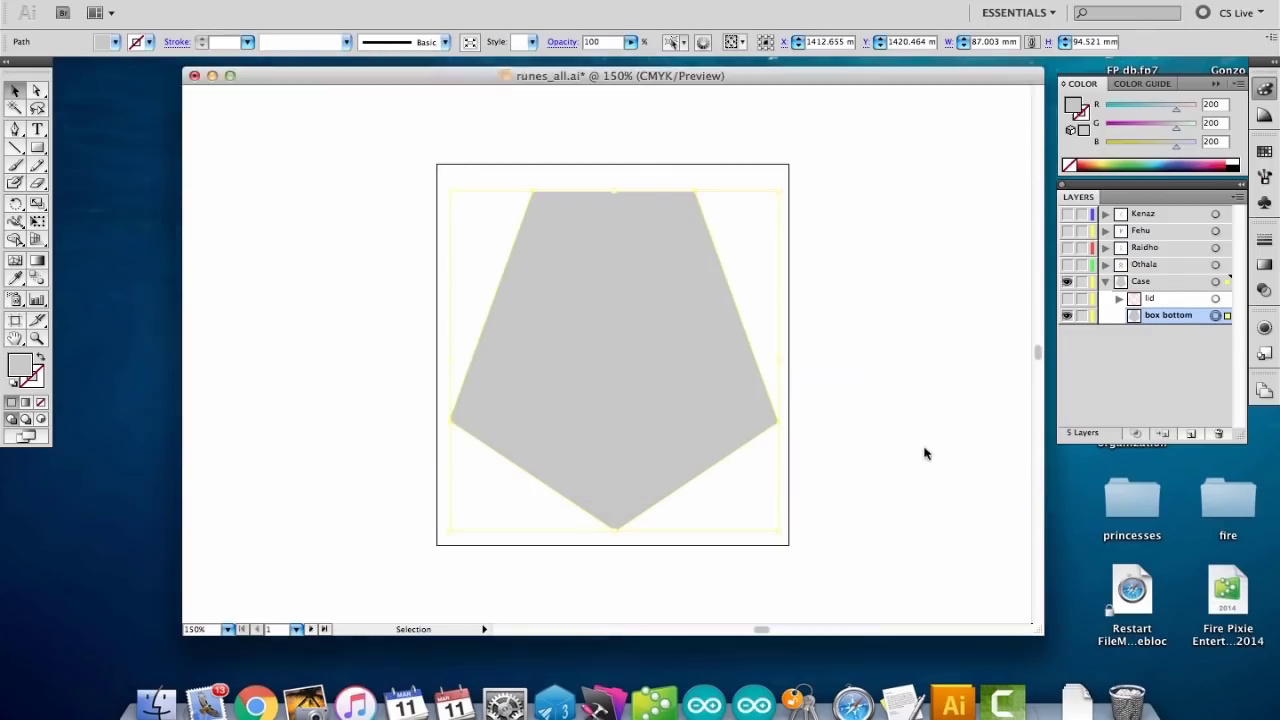
pyautogui.click(826, 95)
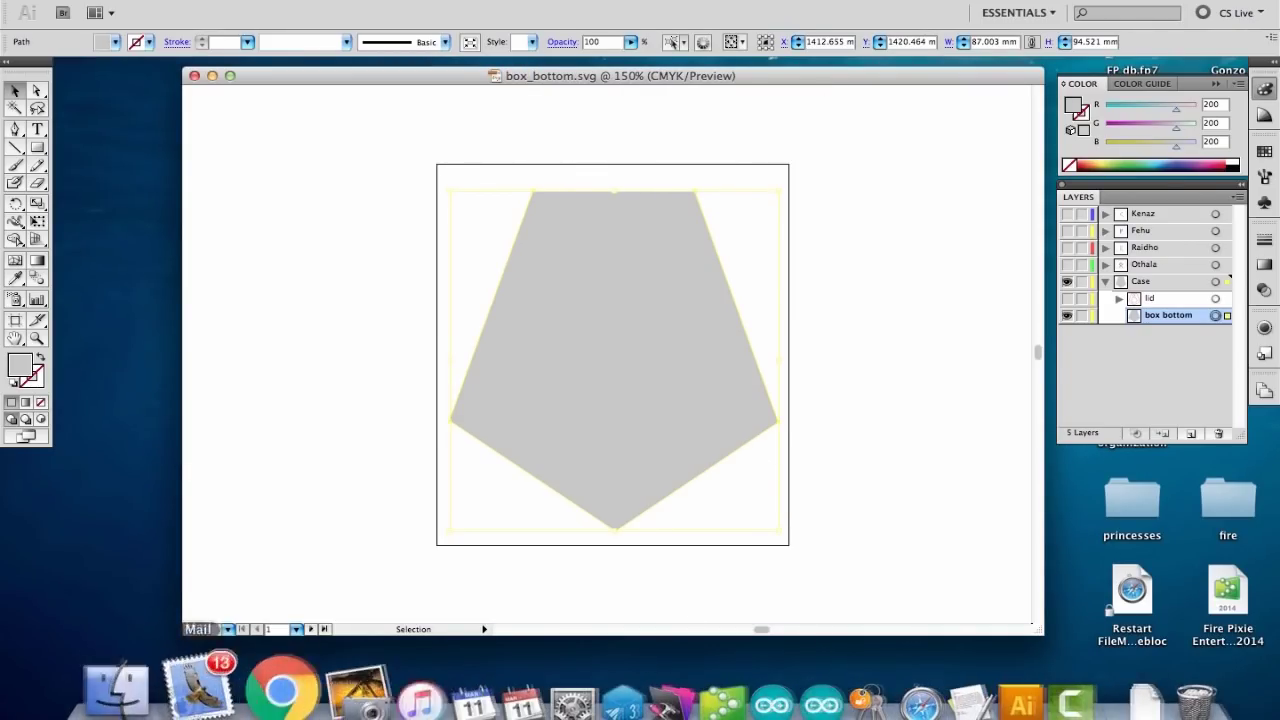
# Bring up the Runes Case Build design and choose box_bottom.svg for import.
pyautogui.rightClick(265, 712)
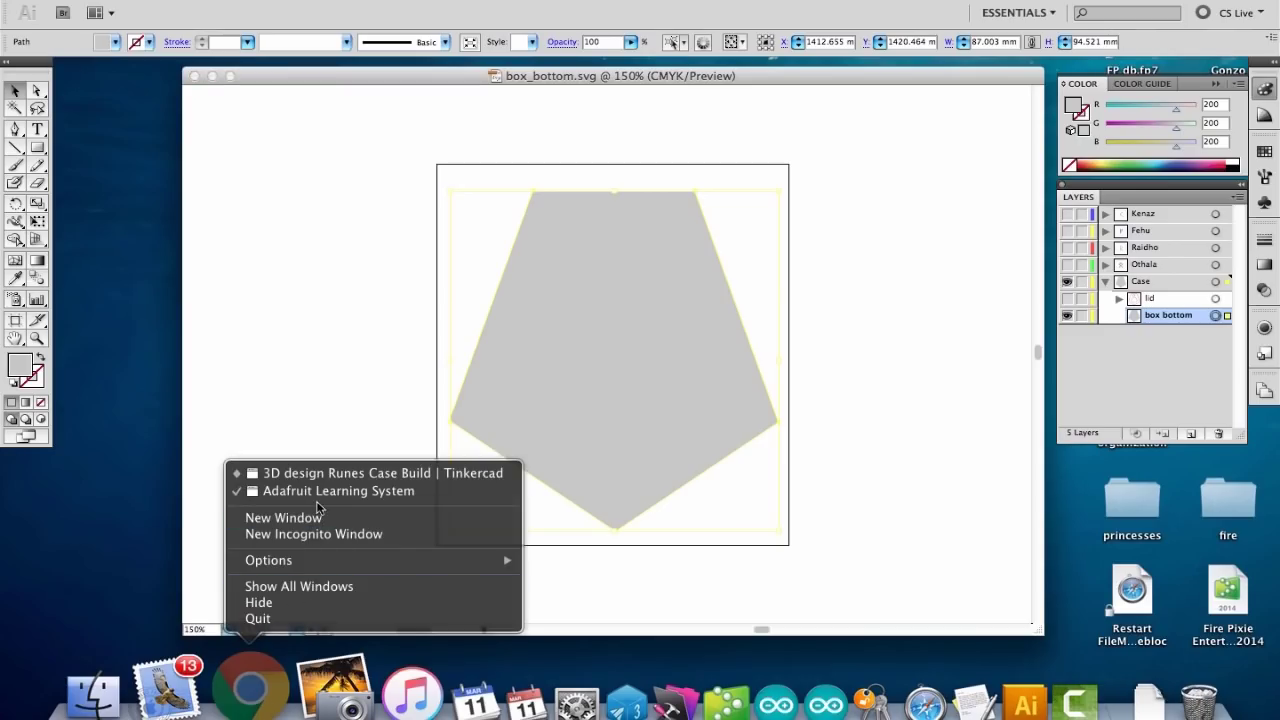
pyautogui.click(320, 473)
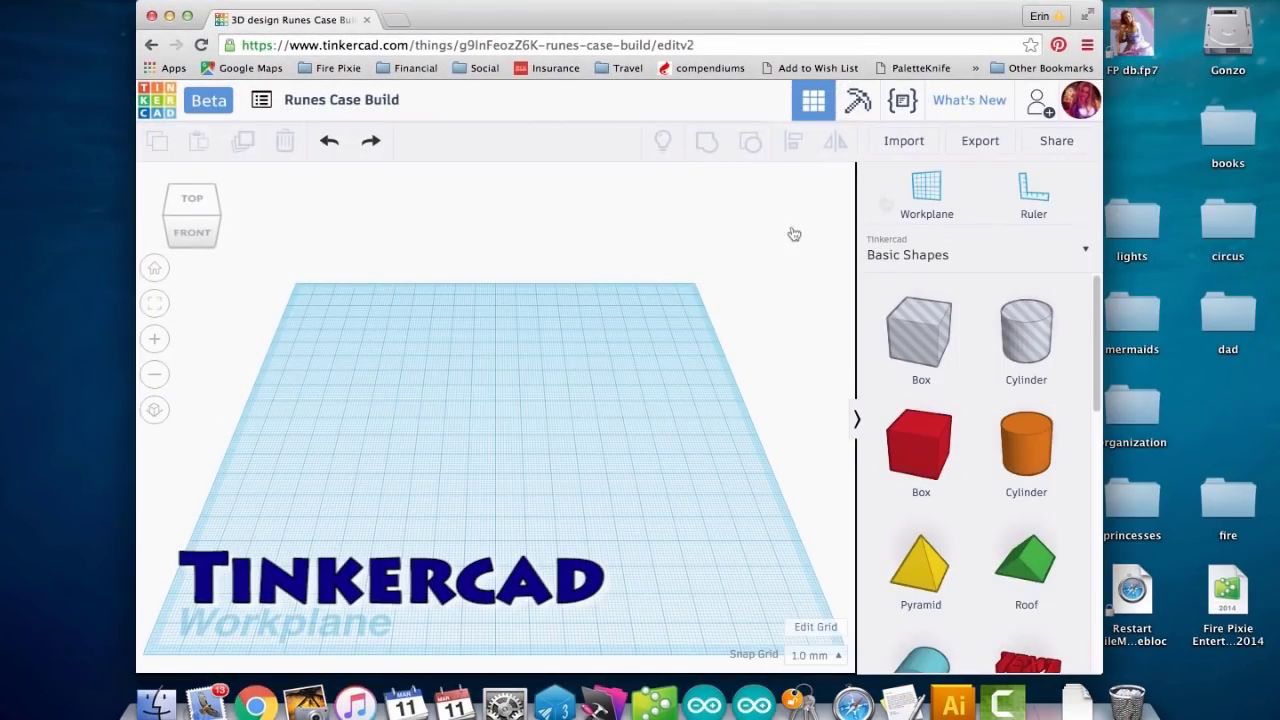
pyautogui.click(904, 140)
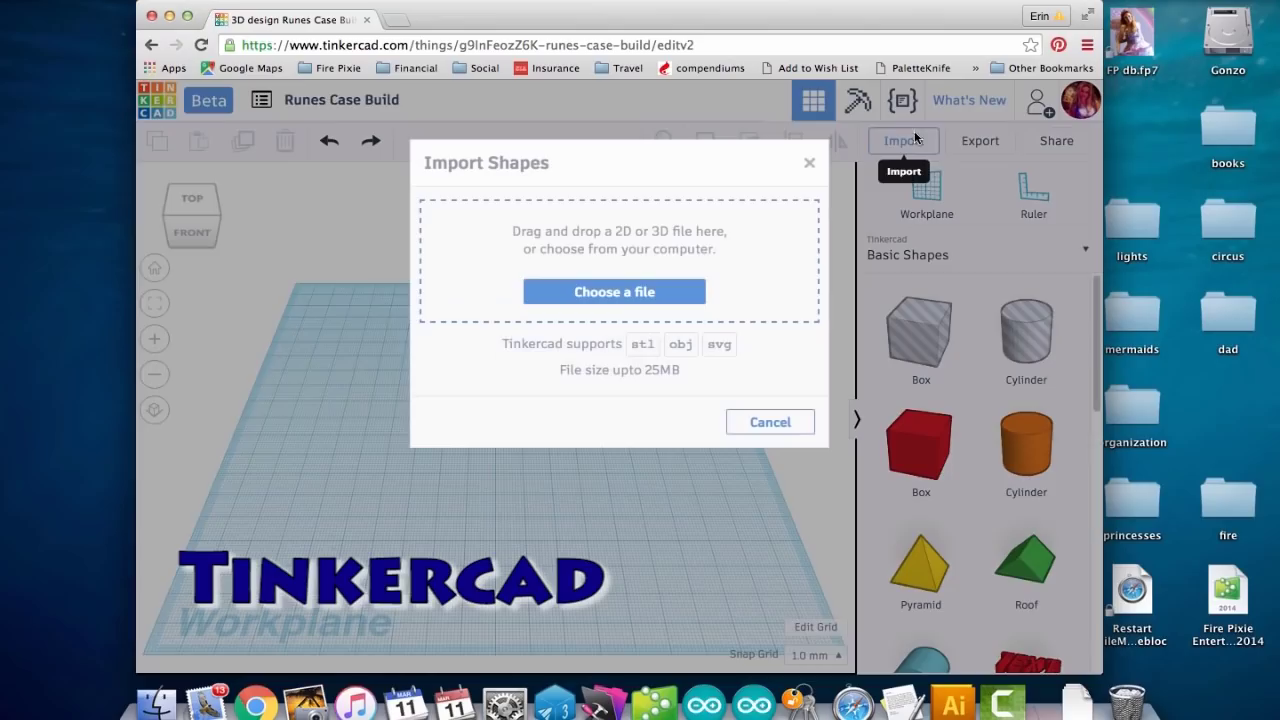
pyautogui.click(614, 292)
pyautogui.doubleClick(343, 160)
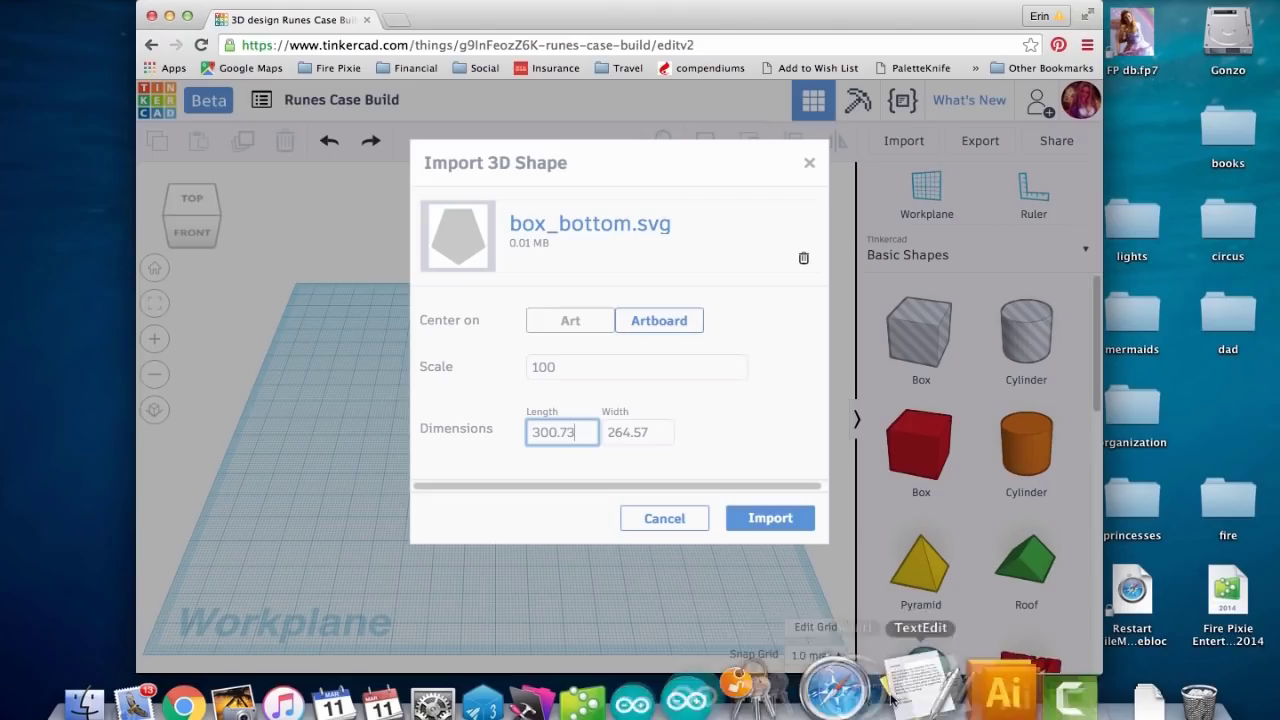
# Check the pentagon's size in Illustrator, then import it at 87 by 94.5 mm.
pyautogui.click(953, 697)
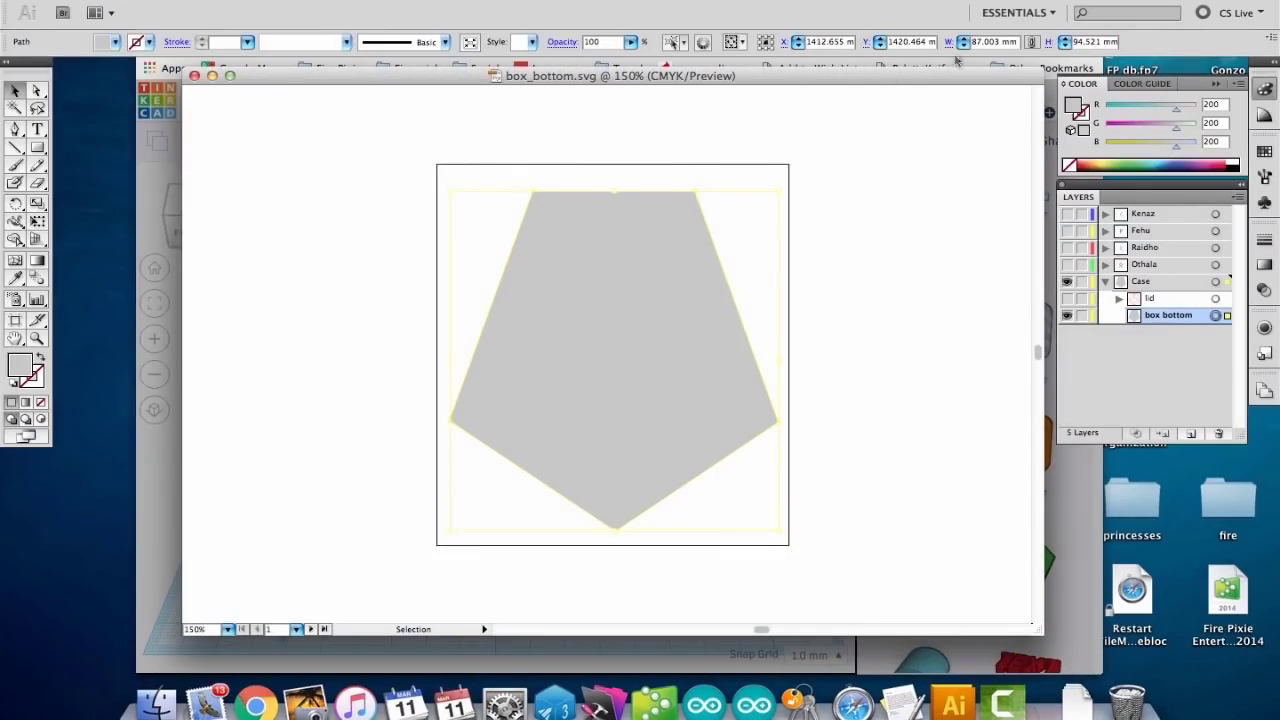
pyautogui.moveTo(943, 68); pyautogui.dragTo(940, 85)
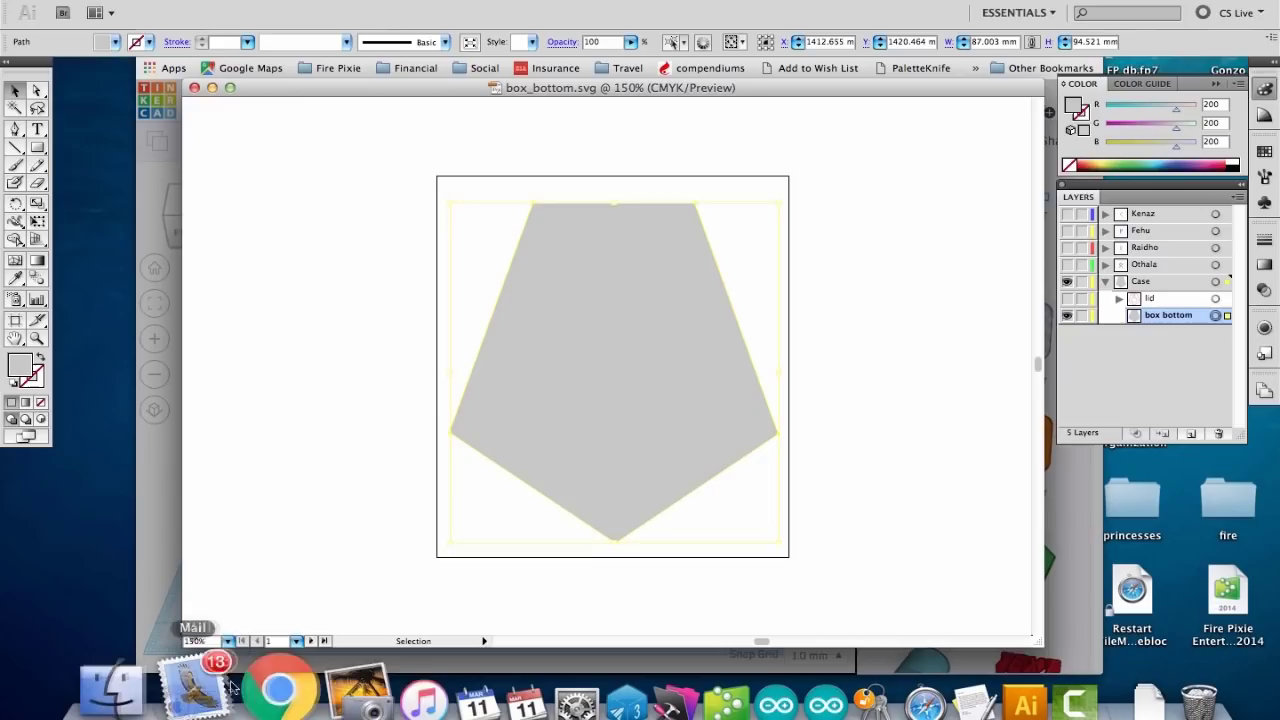
pyautogui.click(256, 705)
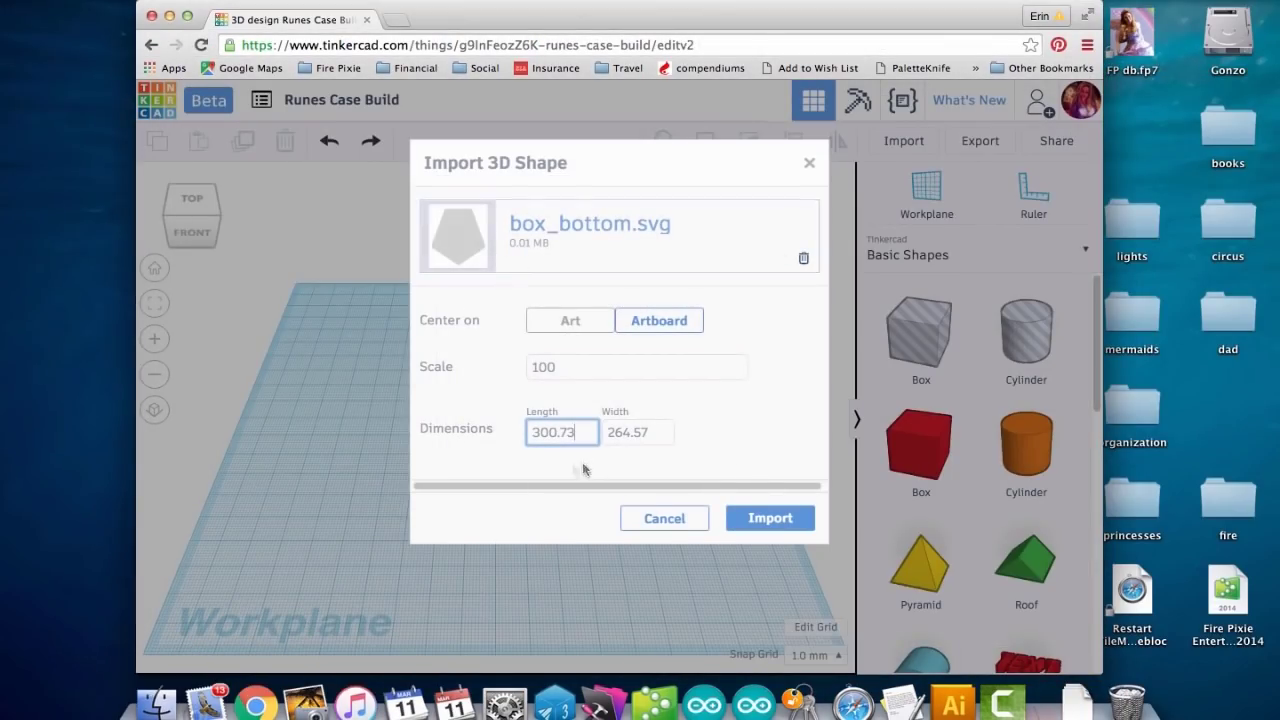
pyautogui.moveTo(582, 432); pyautogui.dragTo(490, 427)
pyautogui.write('87')
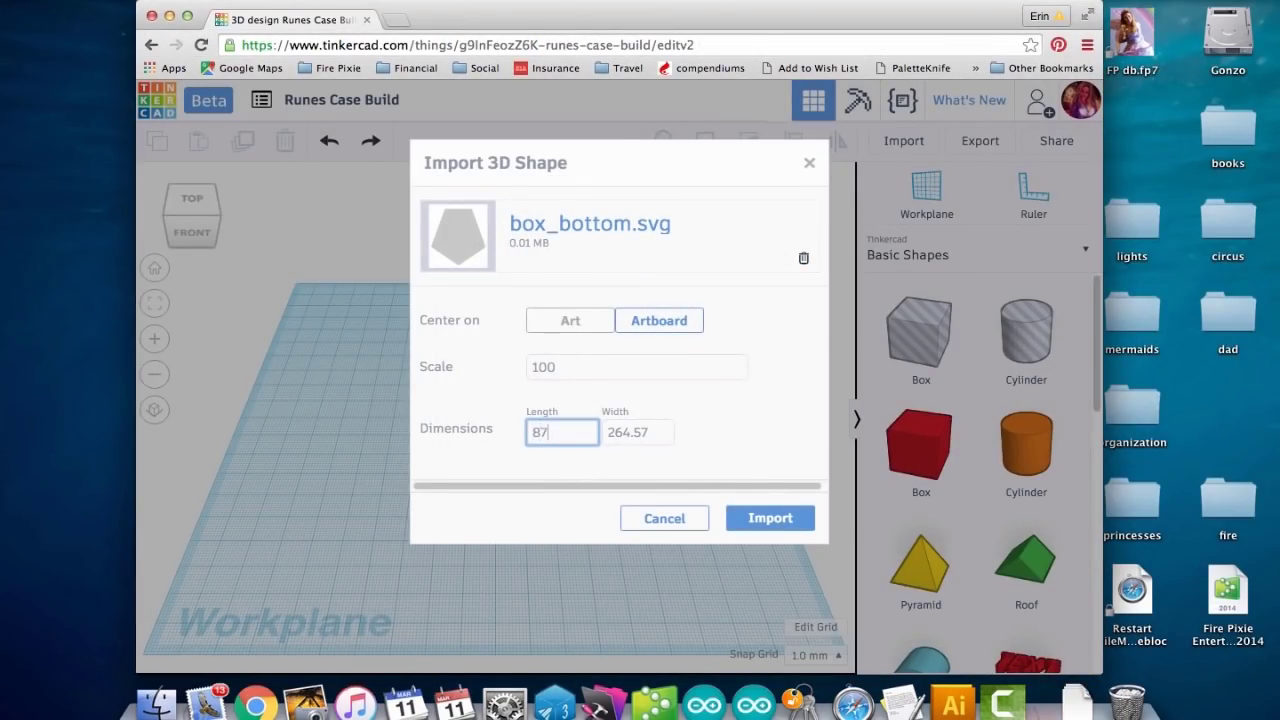
pyautogui.press('Tab')
pyautogui.write('9')
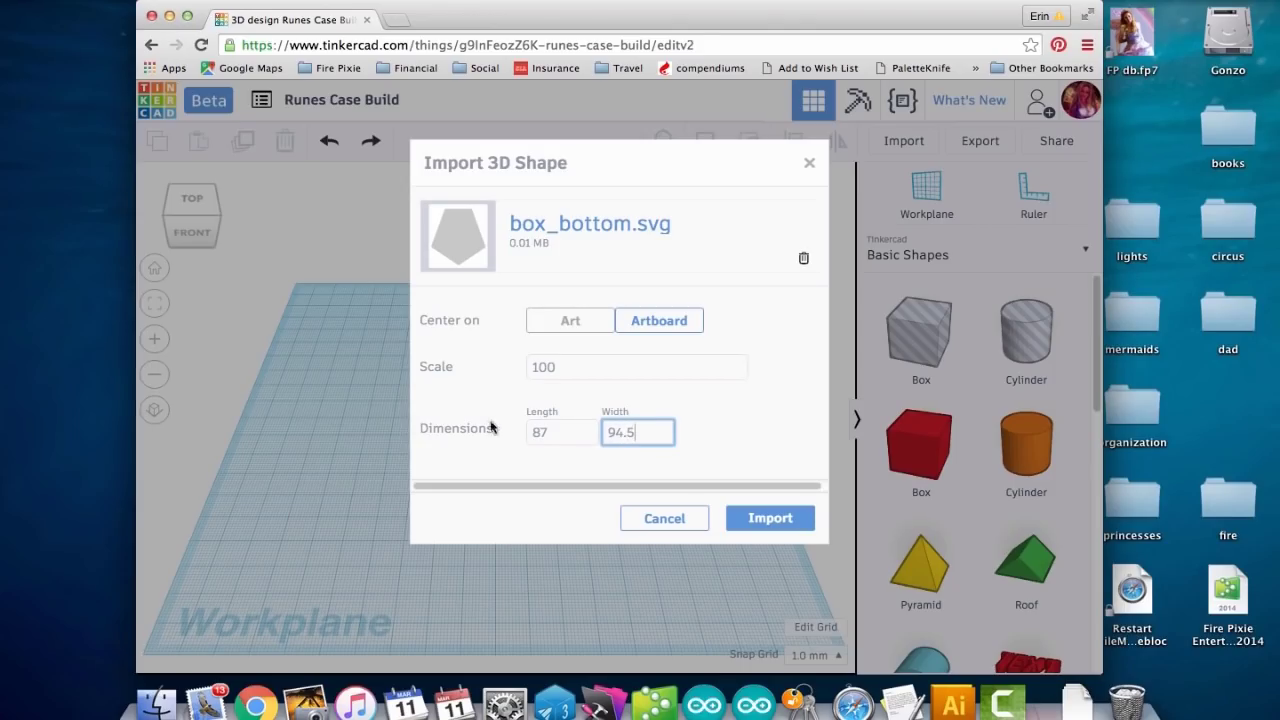
pyautogui.click(798, 517)
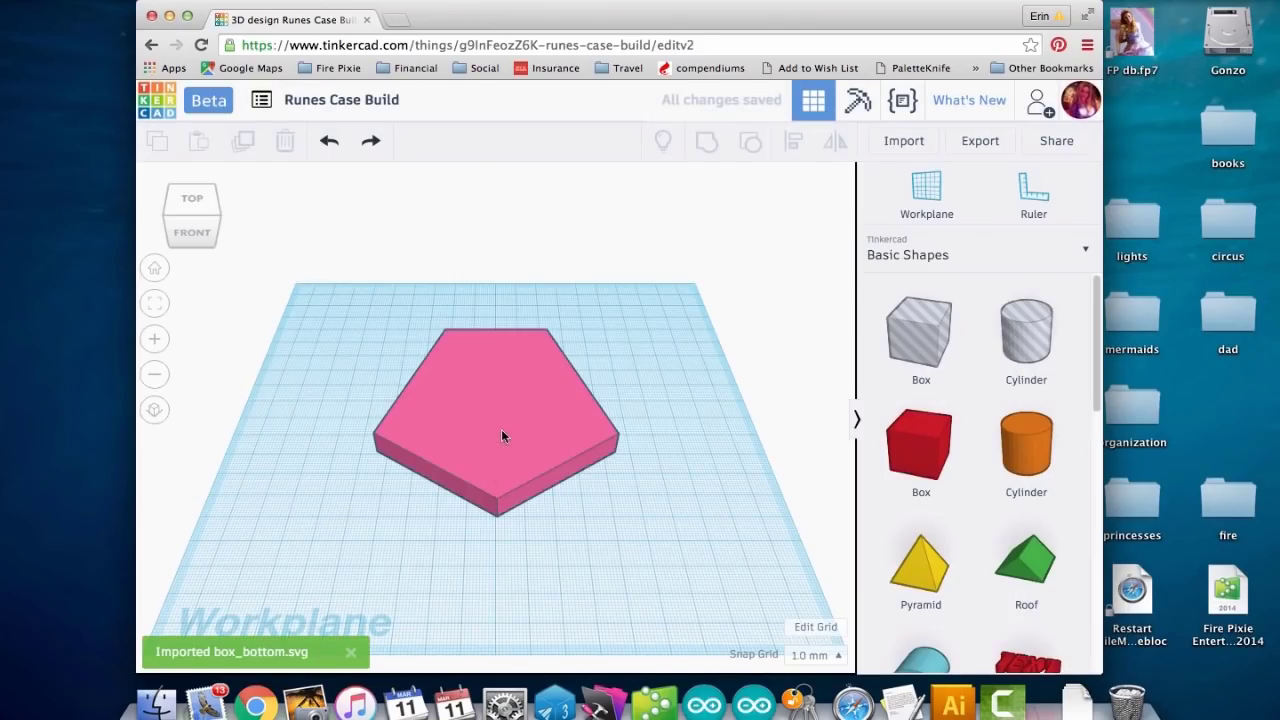
# Place a Ruler on the imported pentagon and set its height to 25 mm.
pyautogui.click(502, 436)
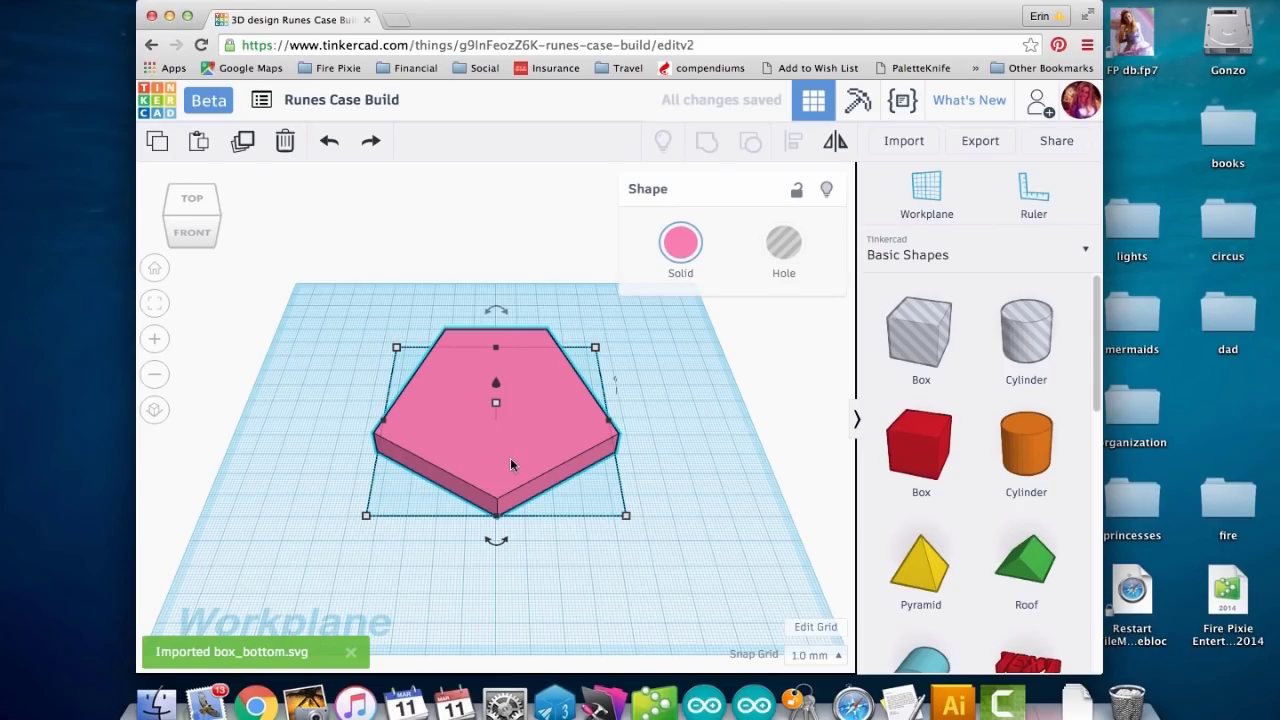
pyautogui.press('r')
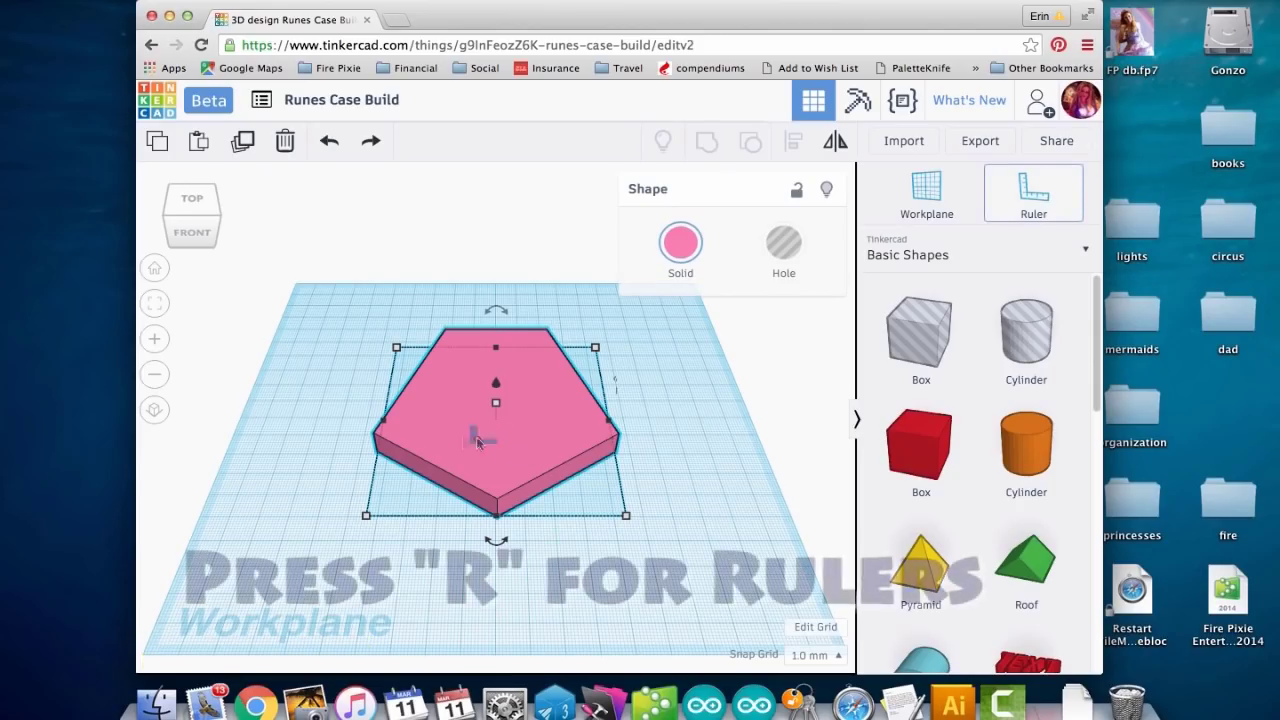
pyautogui.click(475, 438)
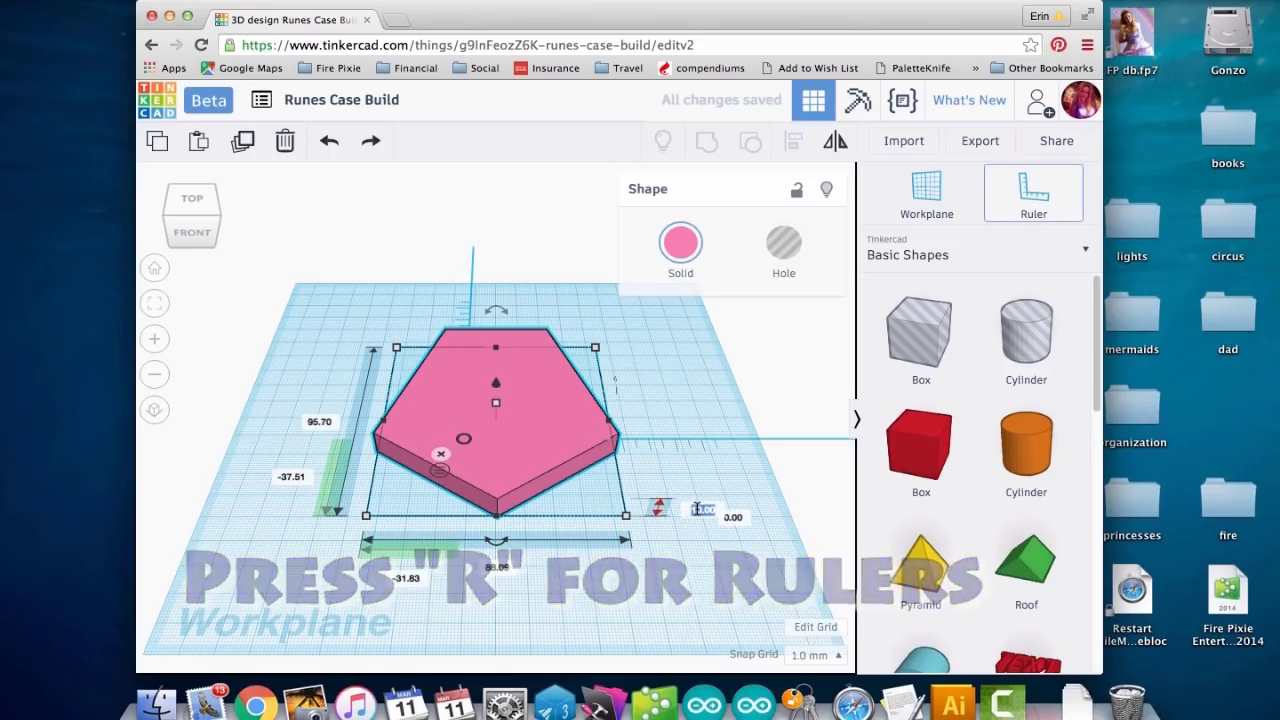
pyautogui.write('20')
pyautogui.press('Tab')
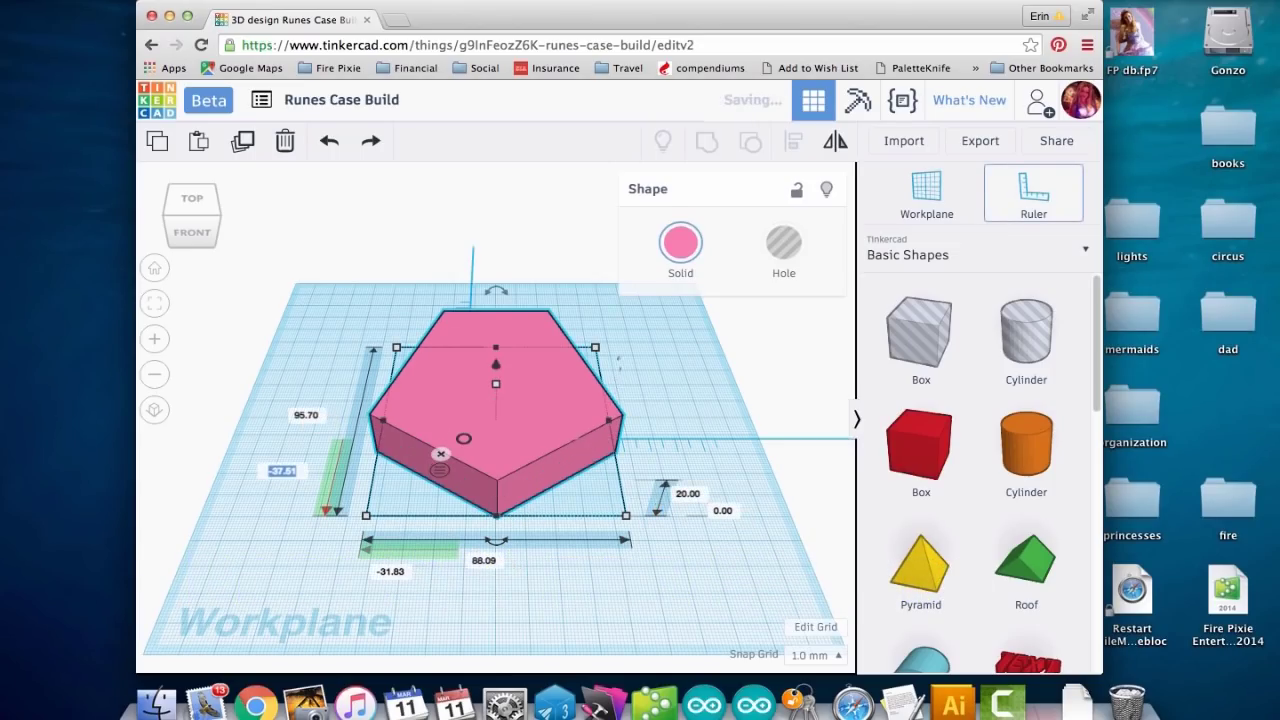
pyautogui.click(688, 493)
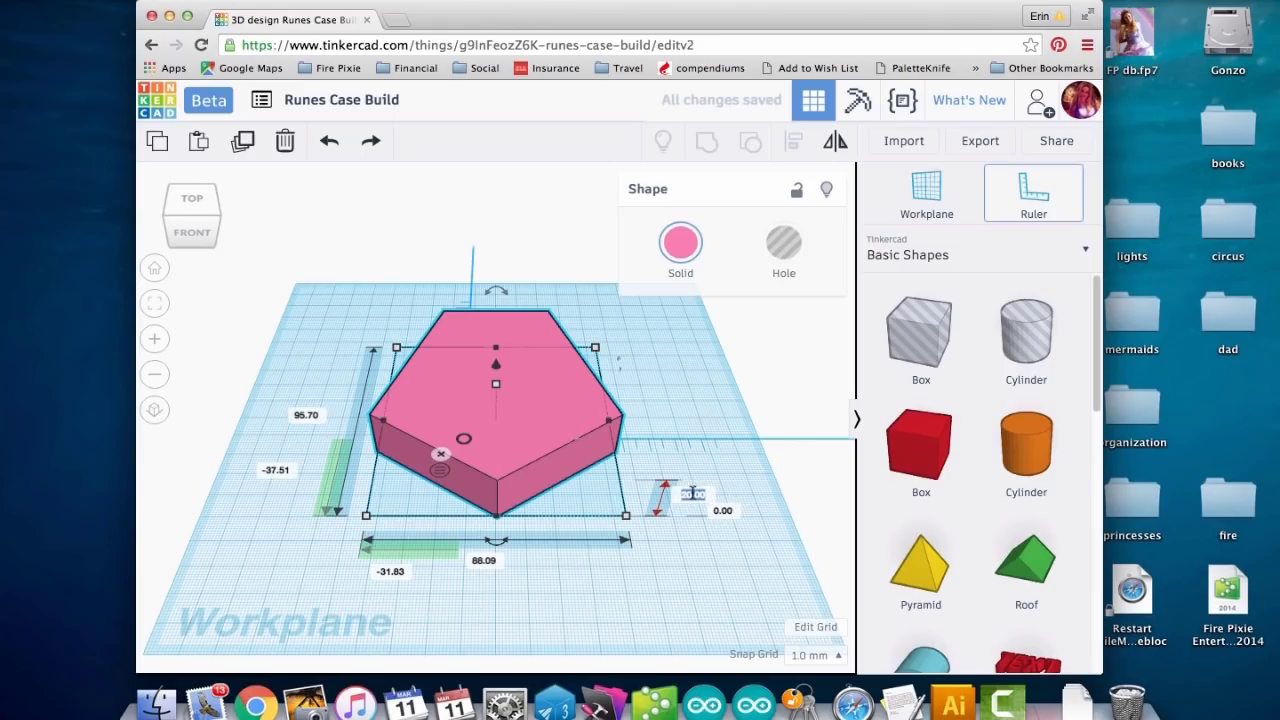
pyautogui.press('BackSpace')
pyautogui.write('25')
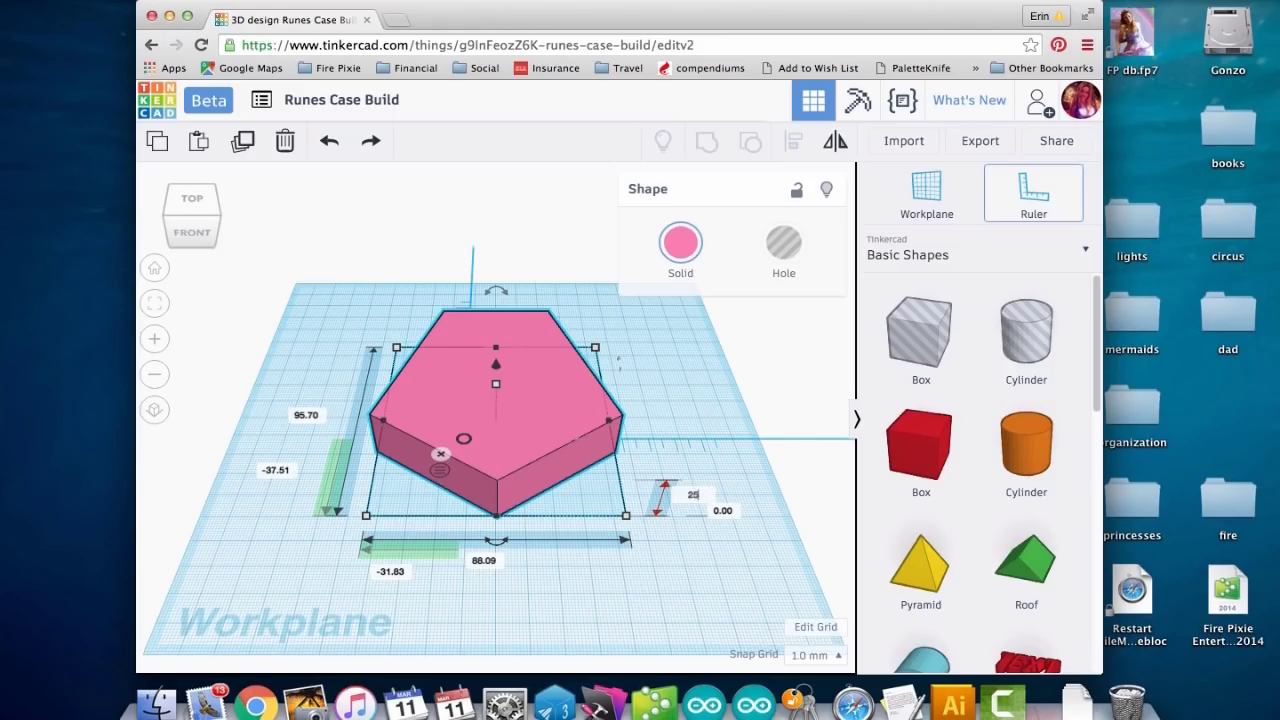
pyautogui.press('Return')
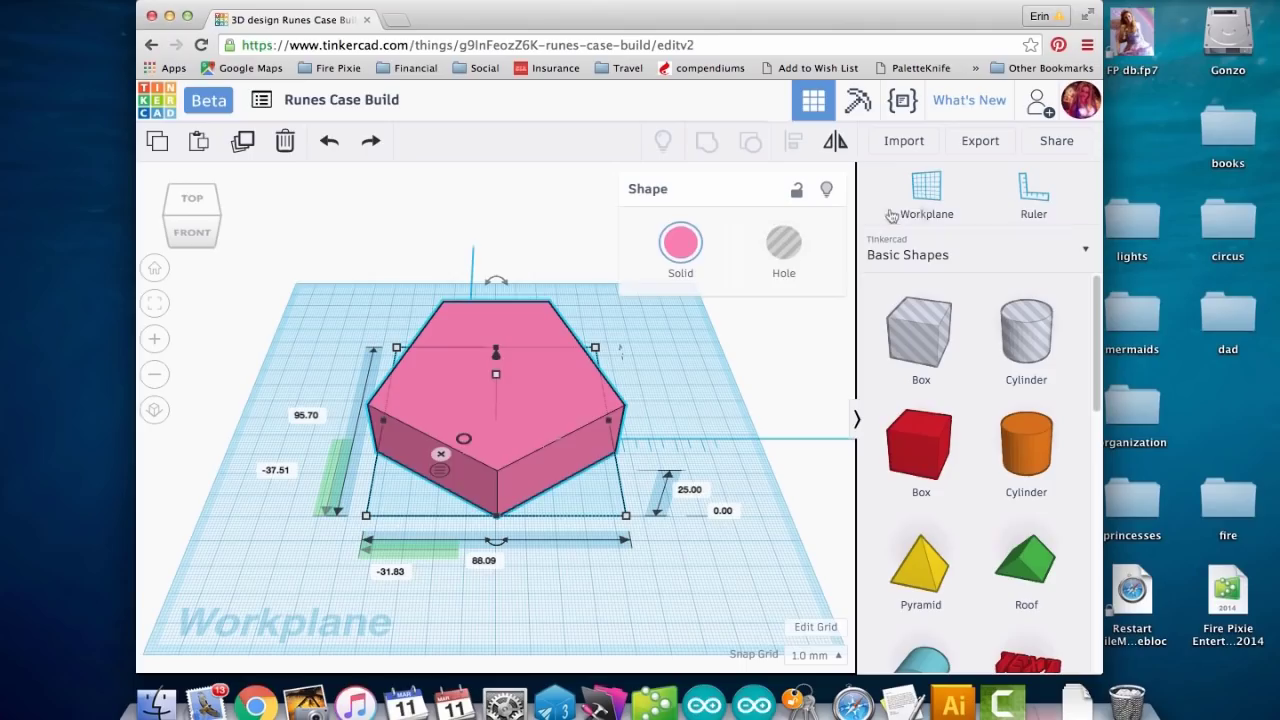
# Turn the pentagon into a hole and add a solid duplicate 92 mm wide.
pyautogui.click(784, 244)
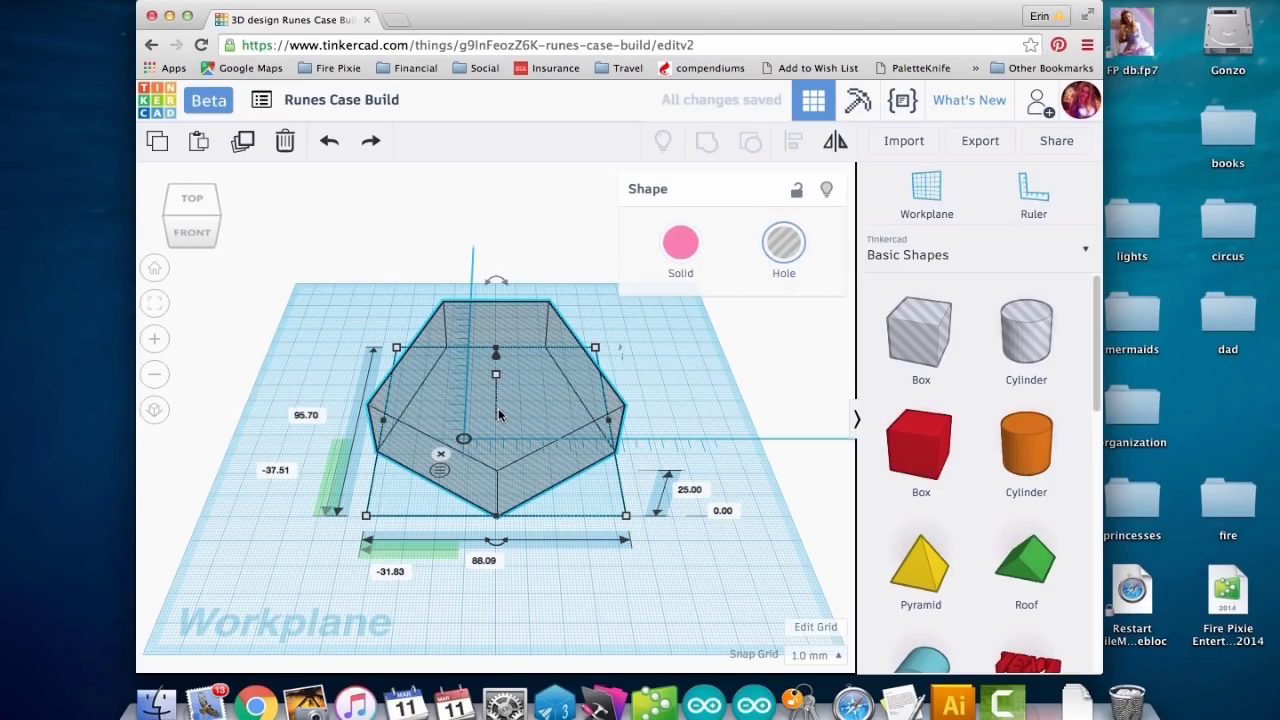
pyautogui.press('super+d')
pyautogui.click(681, 250)
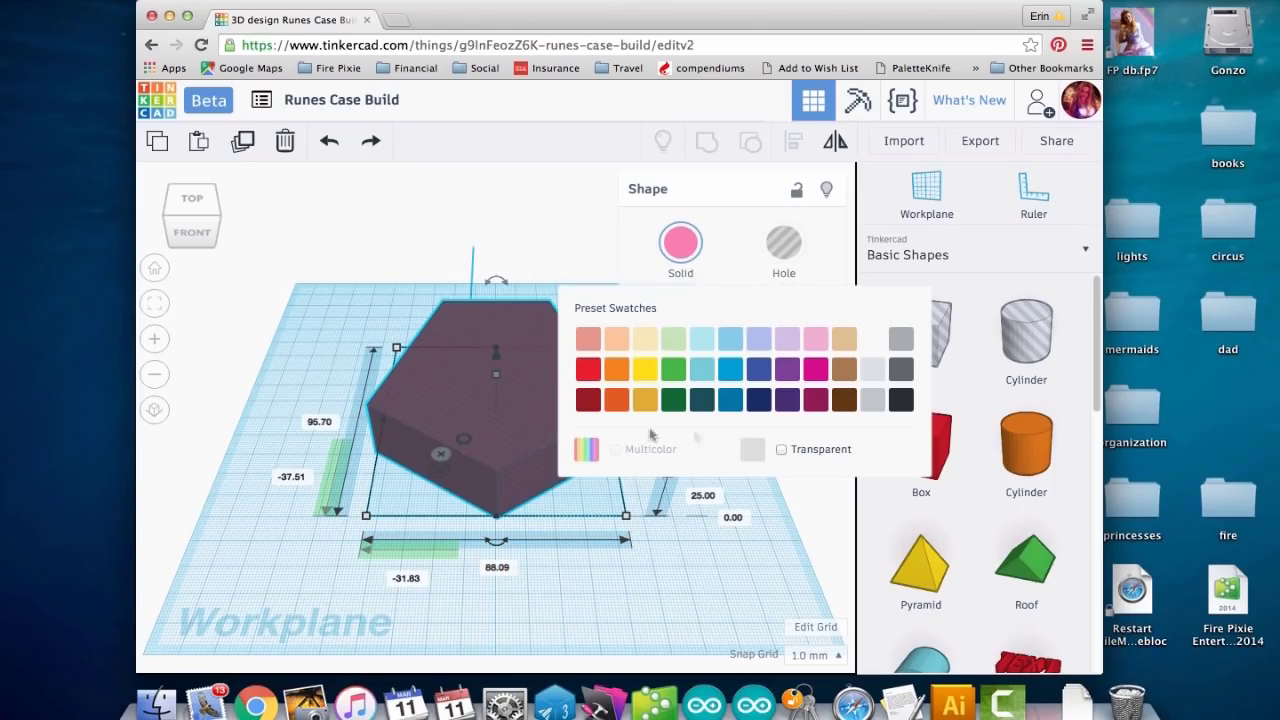
pyautogui.click(496, 567)
pyautogui.write('92')
pyautogui.press('Return')
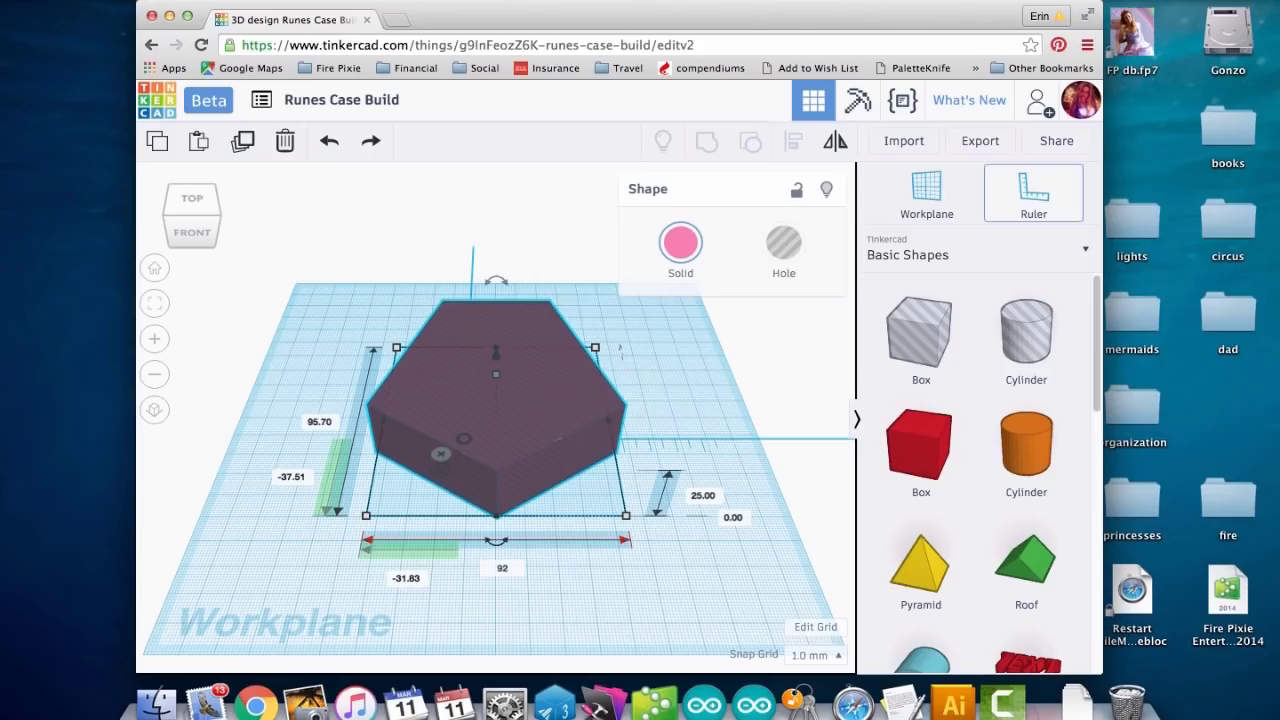
pyautogui.press('Tab')
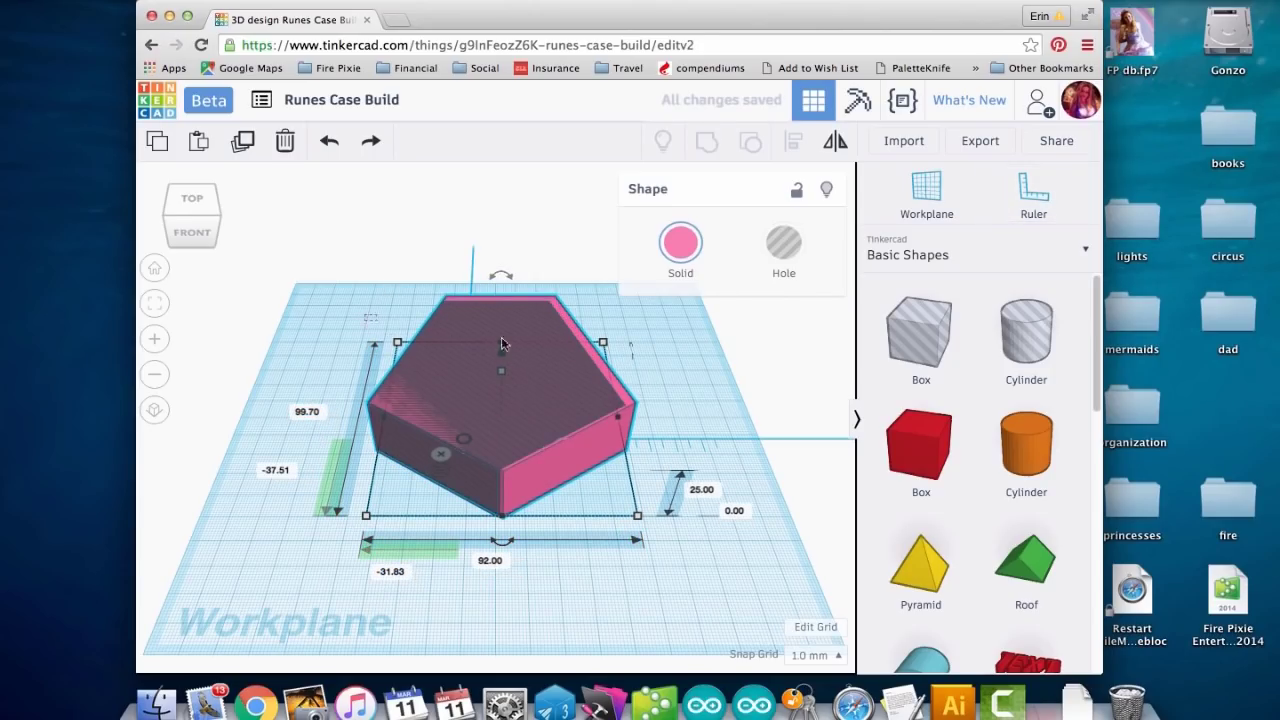
# Centre the hole pentagon and the solid copy on each other with Align.
pyautogui.keyDown('shift'); pyautogui.click(625, 393); pyautogui.keyUp('shift')
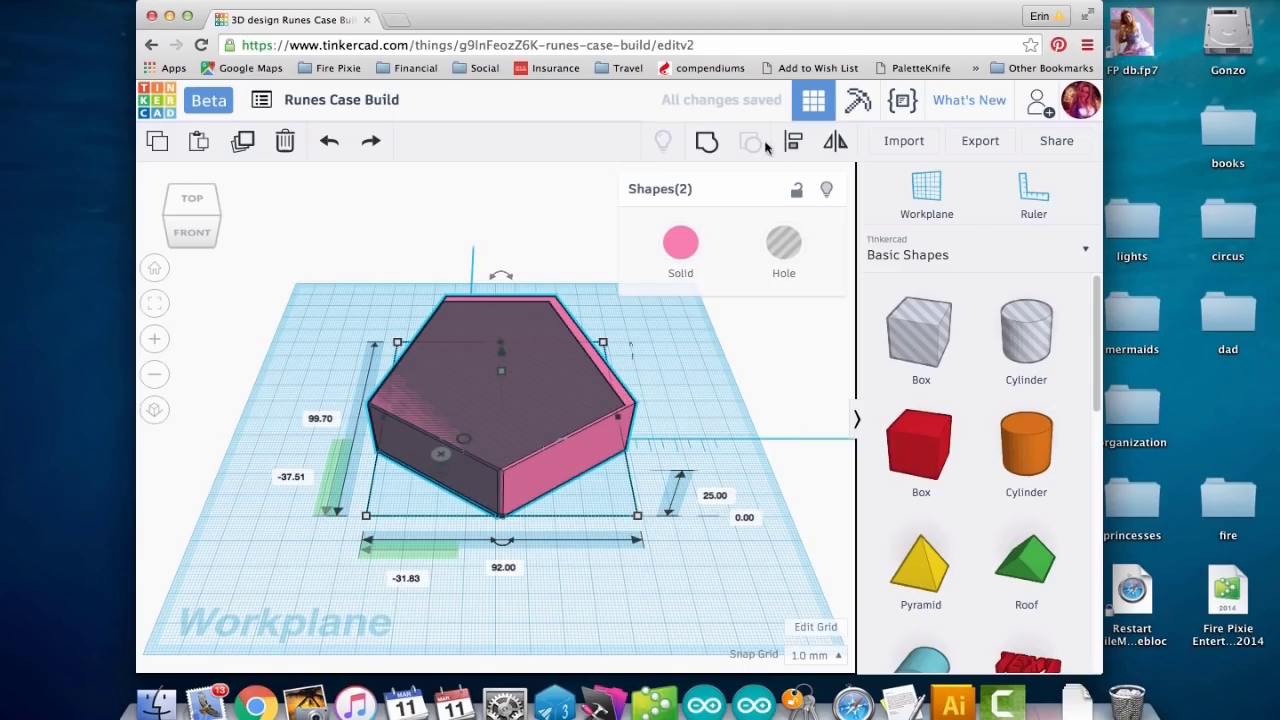
pyautogui.click(793, 140)
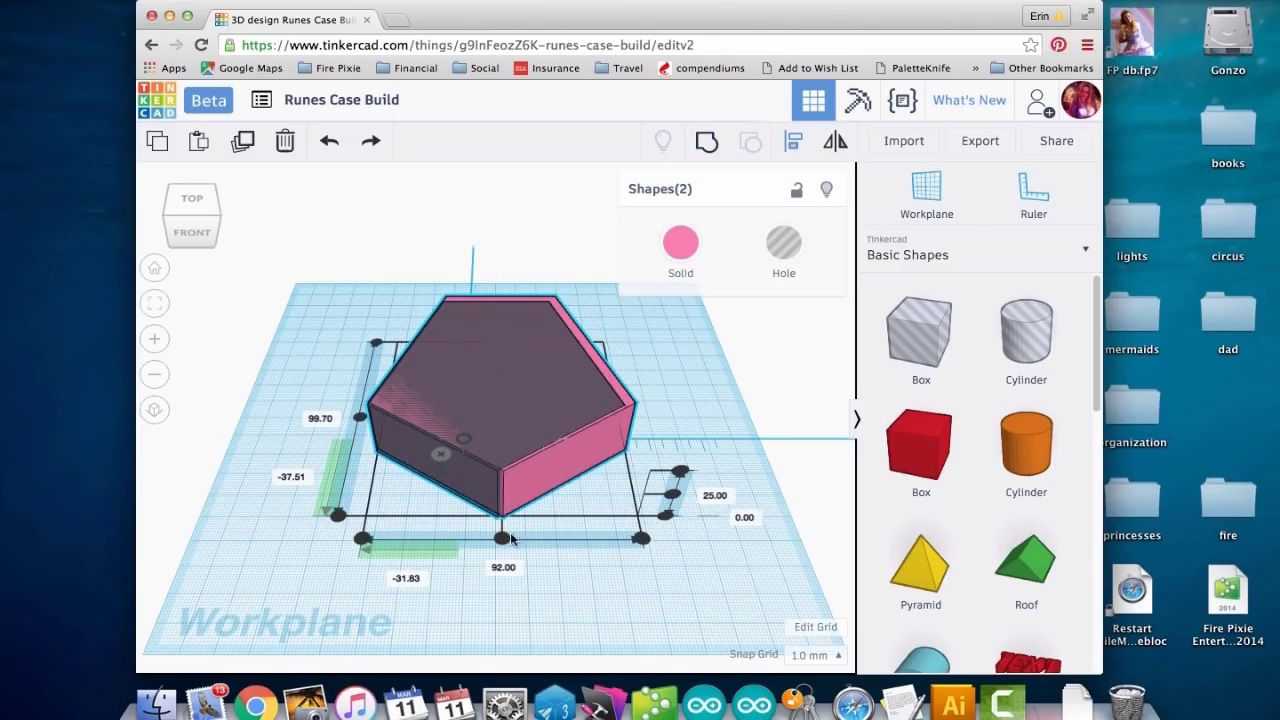
pyautogui.click(359, 418)
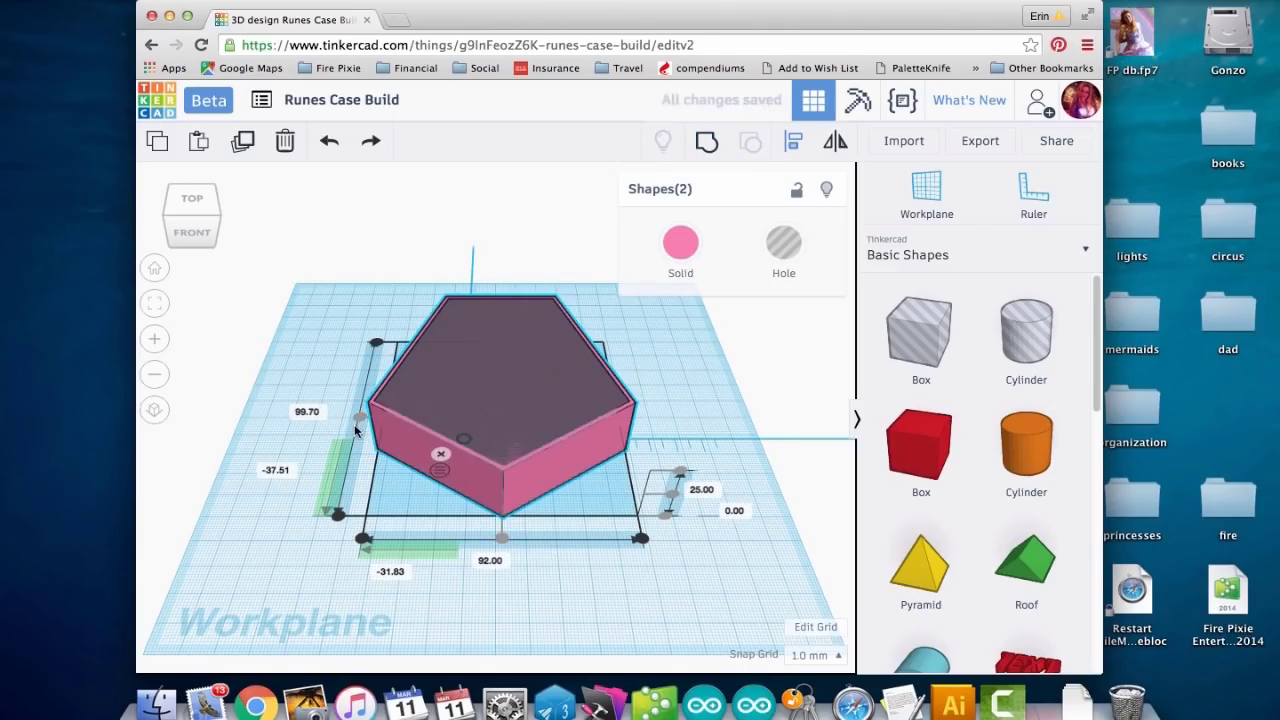
# Raise the pentagon hole 2 mm off the workplane.
pyautogui.click(323, 374)
pyautogui.click(495, 398)
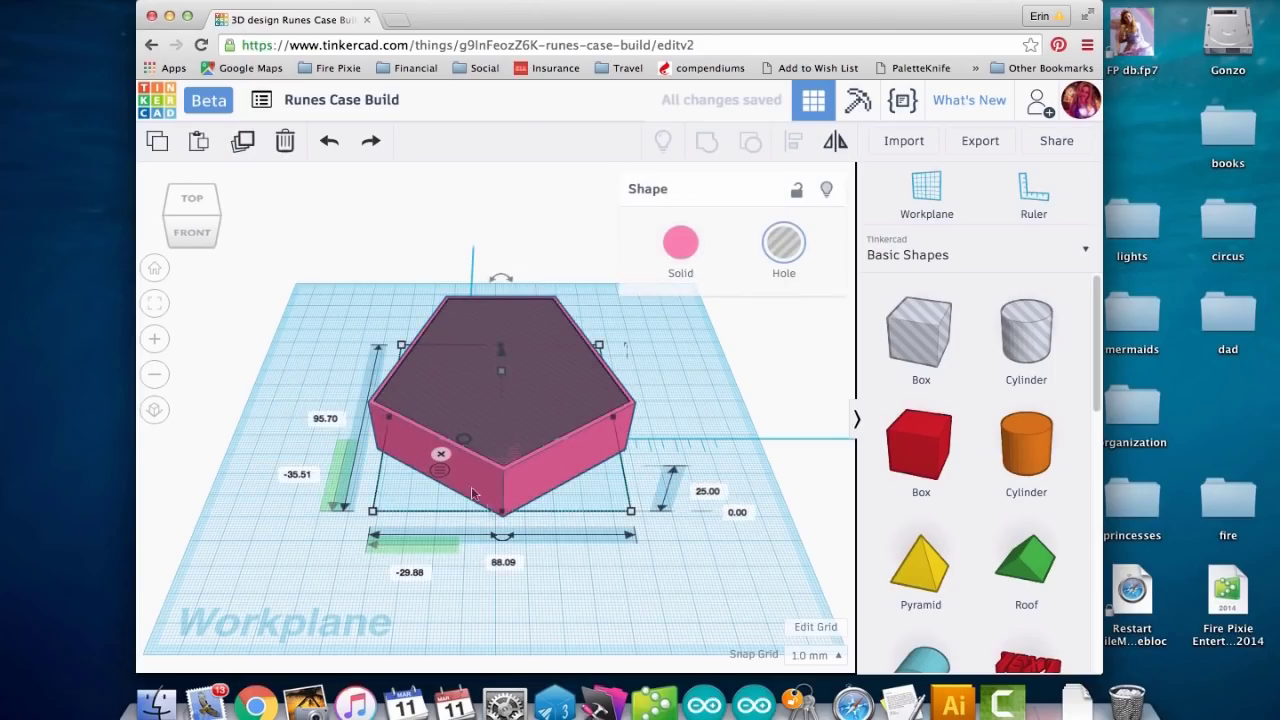
pyautogui.moveTo(283, 380); pyautogui.dragTo(283, 465, button='right')
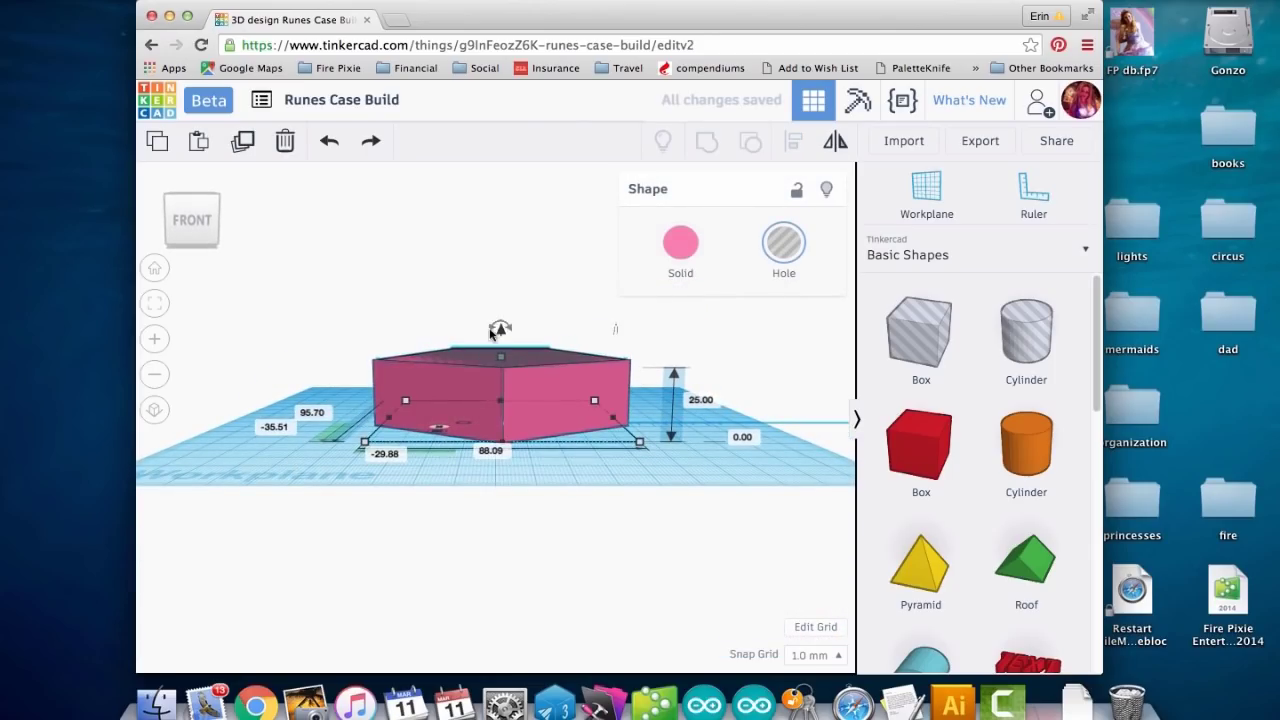
pyautogui.click(500, 330)
pyautogui.moveTo(502, 336); pyautogui.dragTo(502, 330)
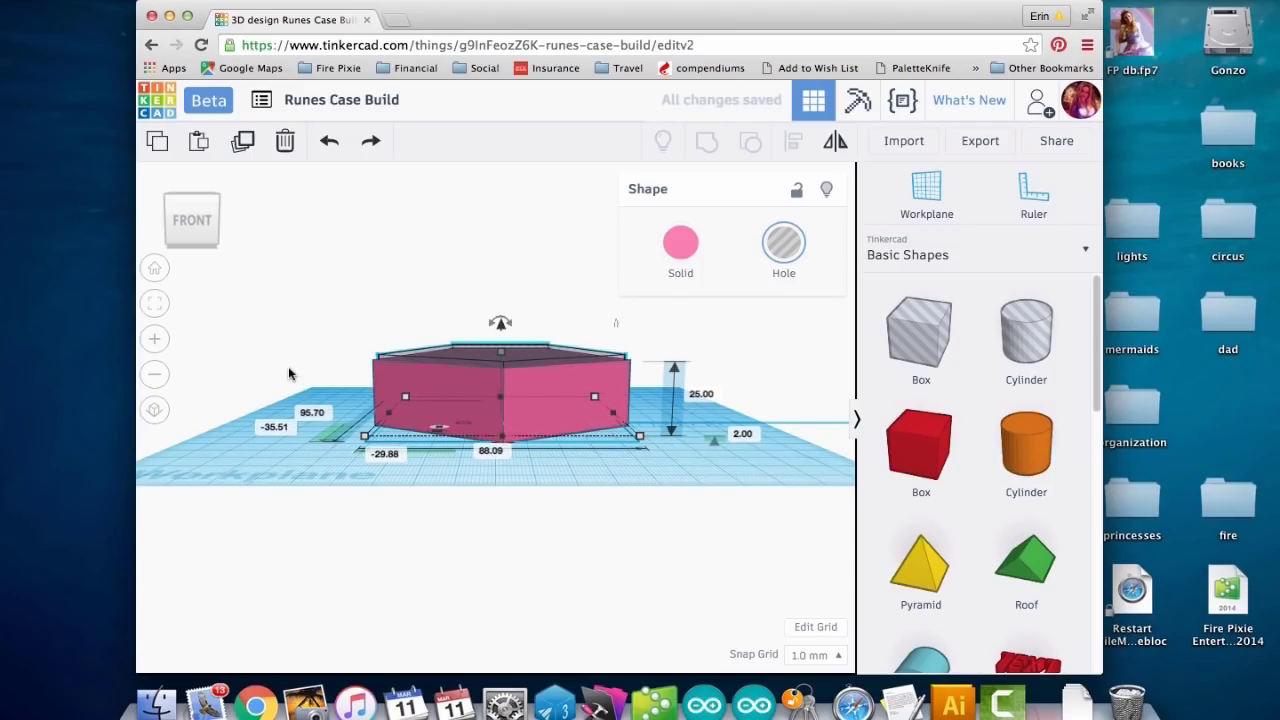
# Set the solid pentagon's height to 20 mm.
pyautogui.moveTo(288, 370); pyautogui.dragTo(730, 460, button='right')
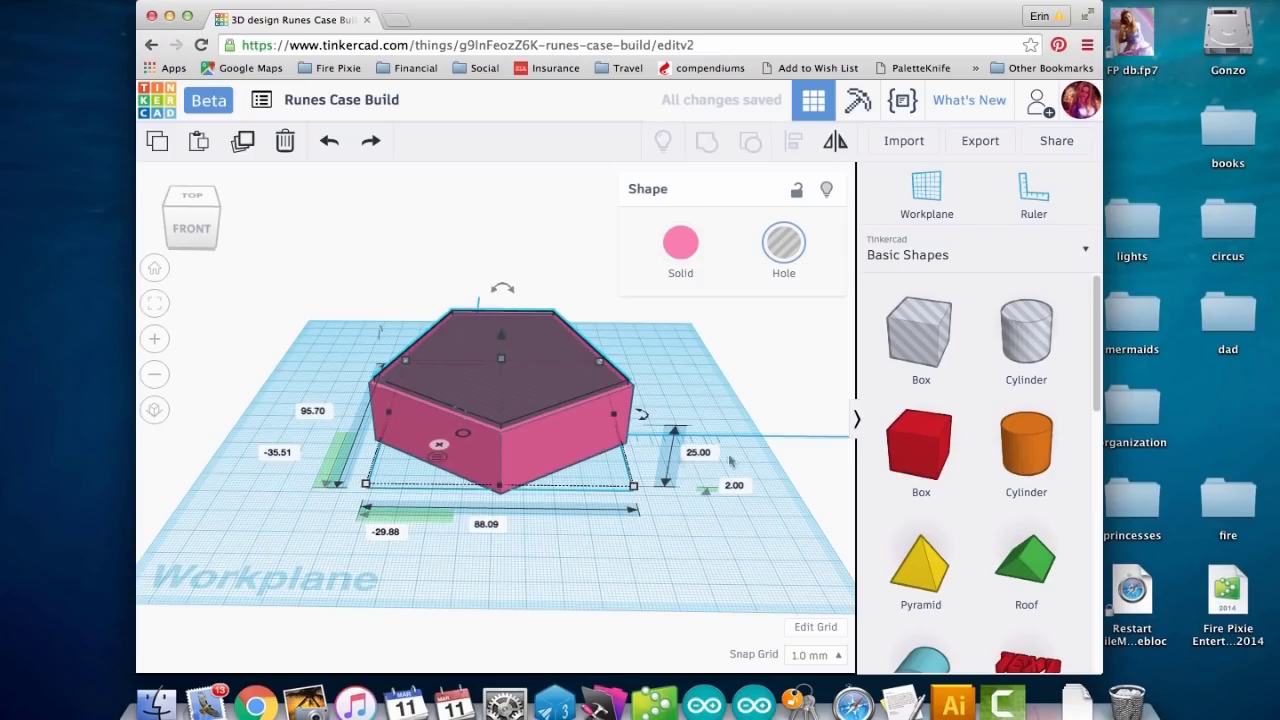
pyautogui.click(716, 451)
pyautogui.click(575, 447)
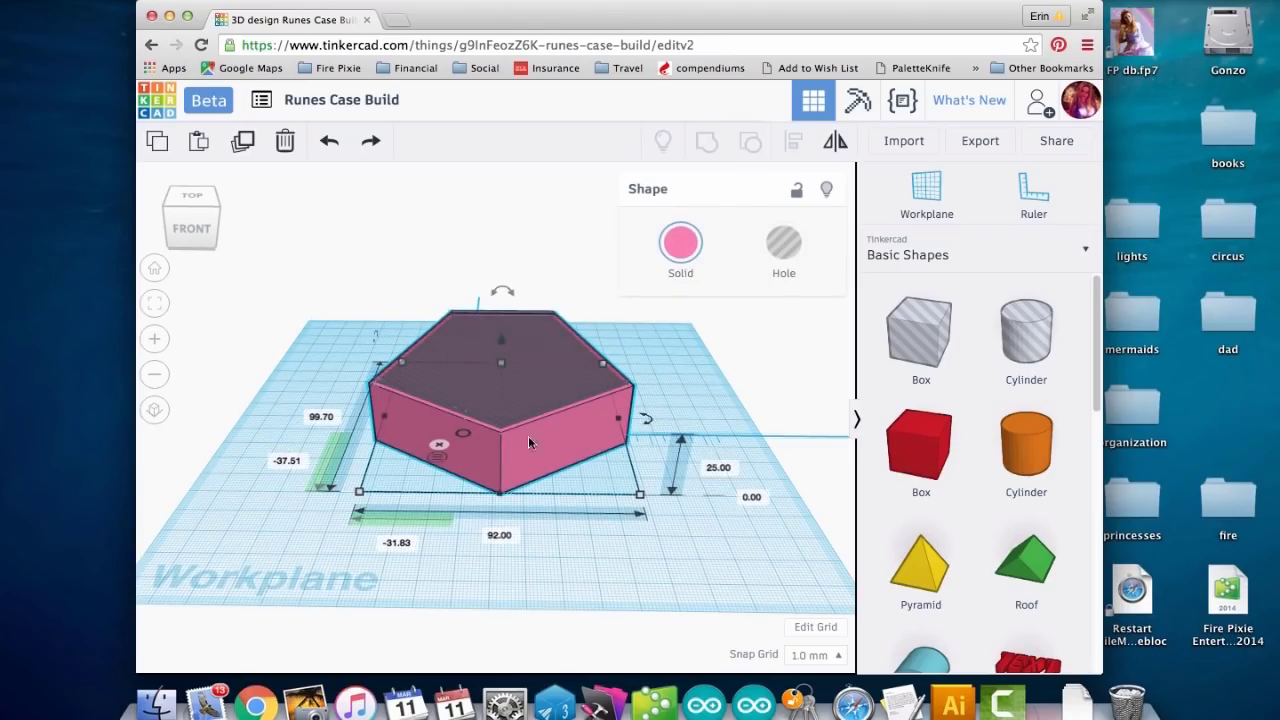
pyautogui.click(719, 468)
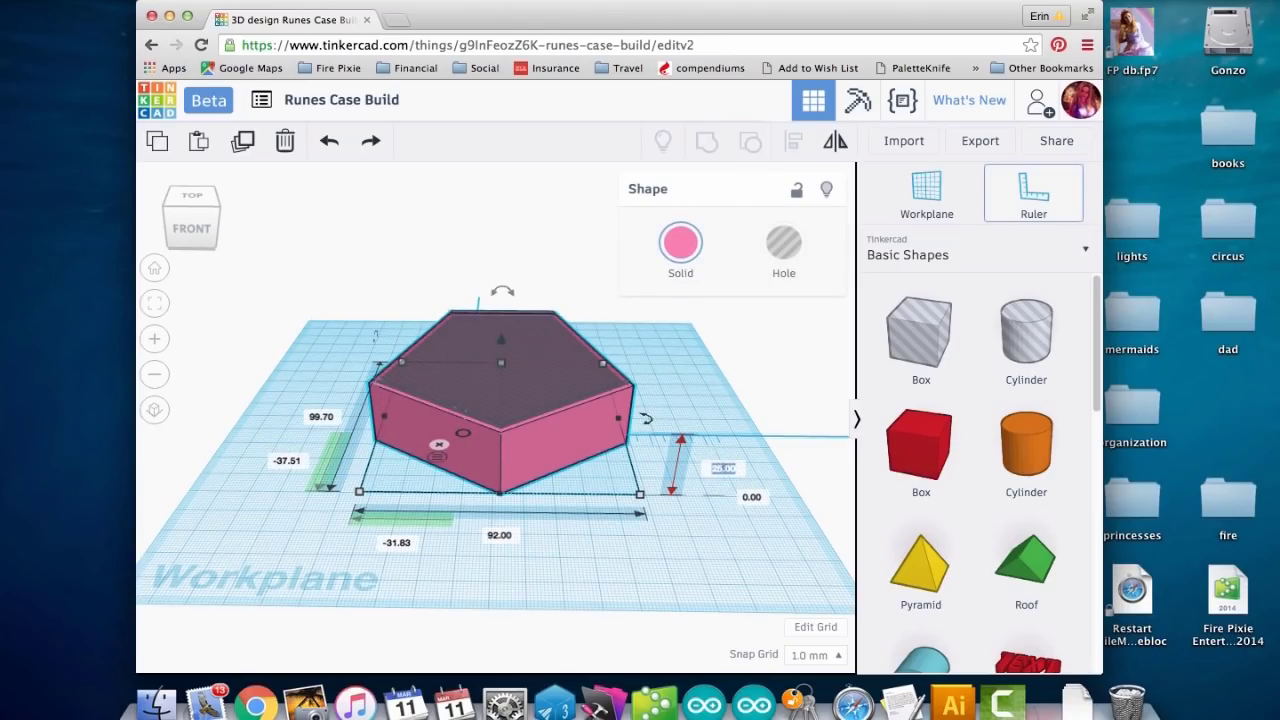
pyautogui.write('20')
pyautogui.press('Tab')
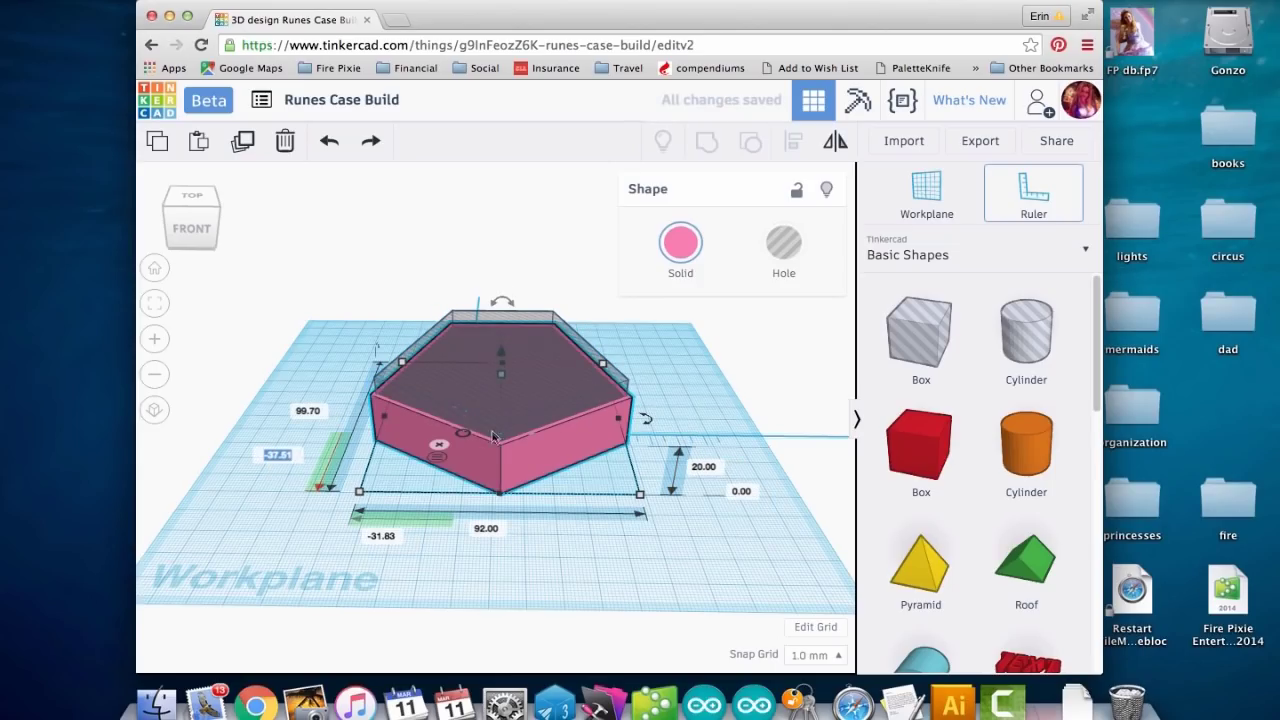
pyautogui.press('Return')
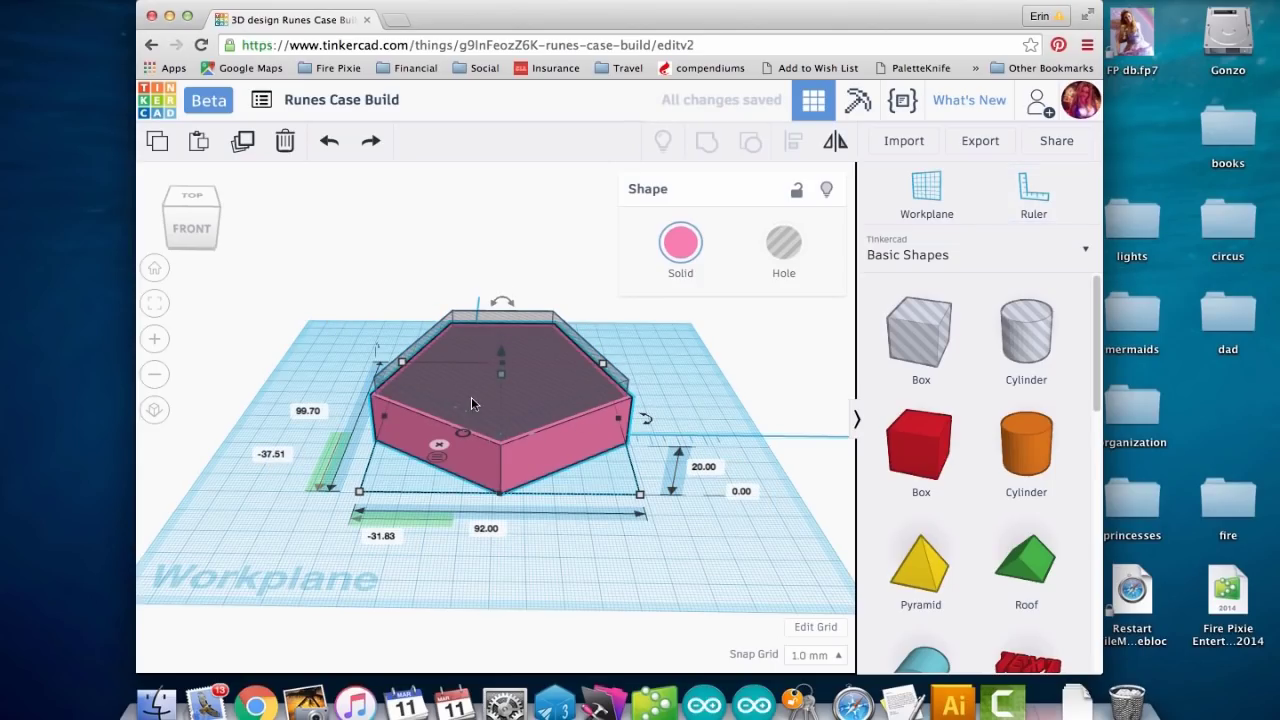
# Group the hole and solid pentagons into a hollow case.
pyautogui.moveTo(662, 350); pyautogui.dragTo(453, 385)
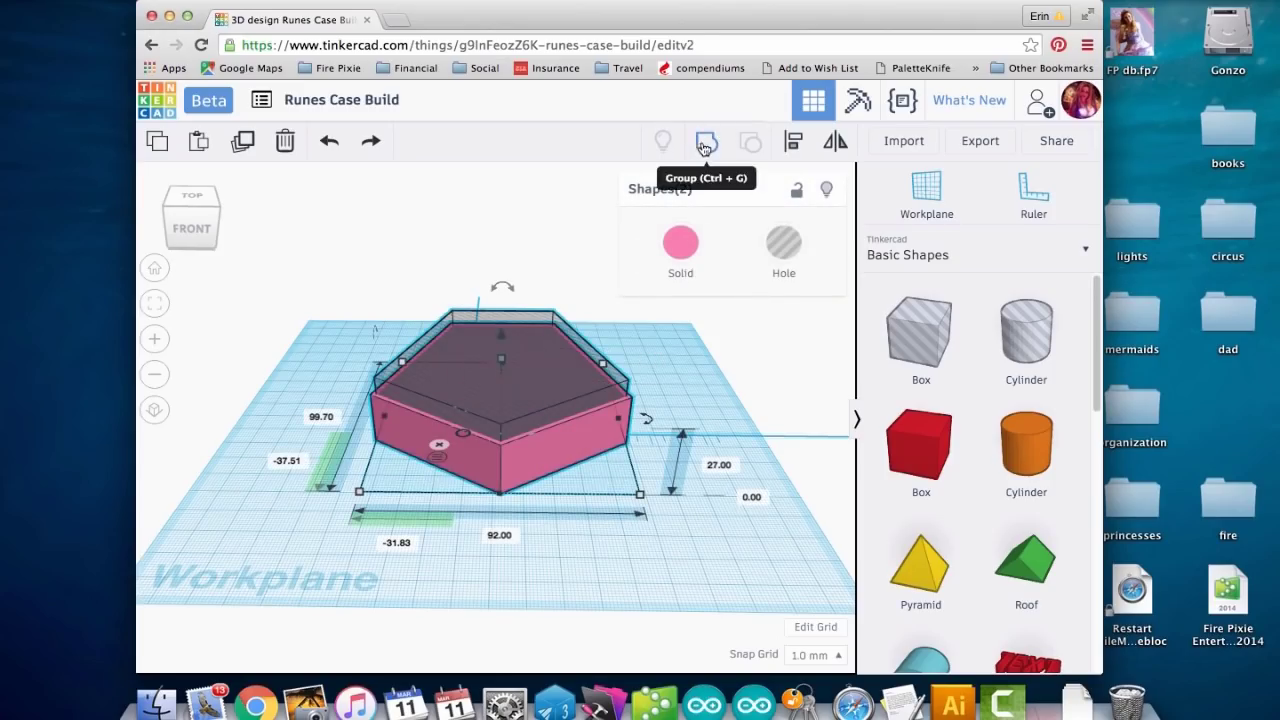
pyautogui.click(706, 141)
pyautogui.moveTo(334, 360); pyautogui.dragTo(323, 527, button='right')
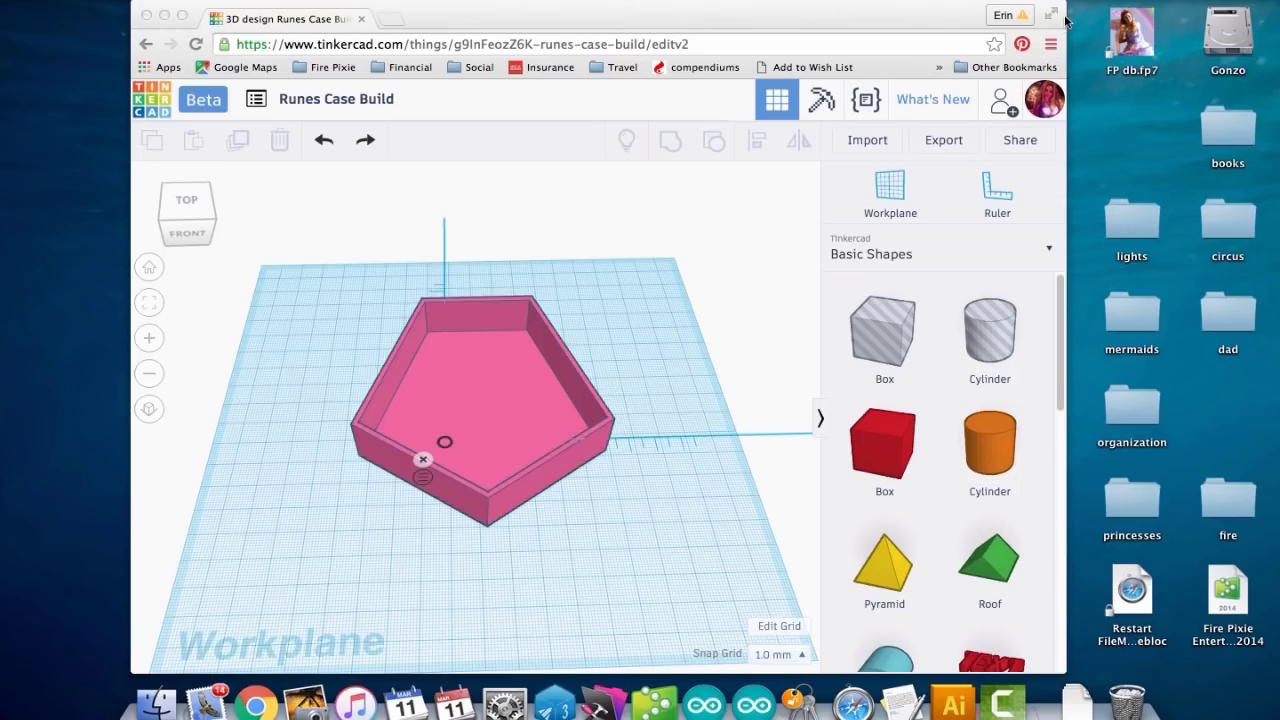
# Add a Box Hole beside the case, 8 mm high and 12 mm across.
pyautogui.moveTo(1066, 20); pyautogui.dragTo(1088, 22)
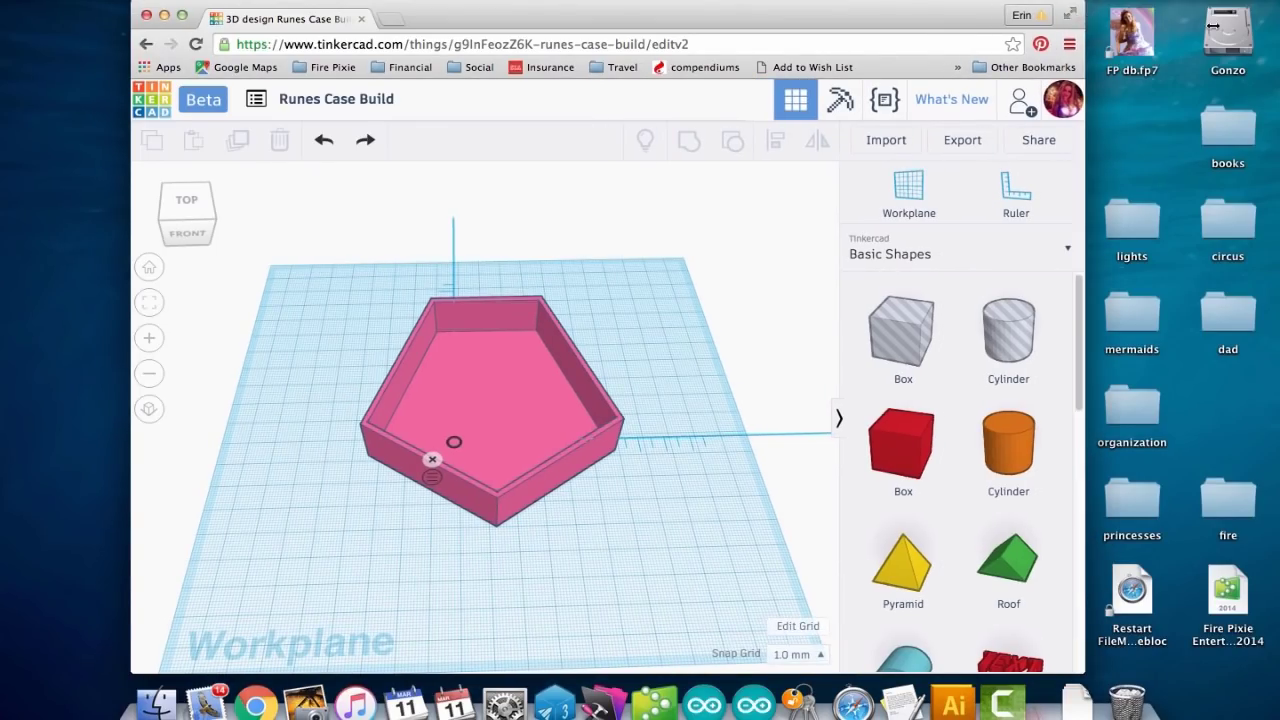
pyautogui.moveTo(1212, 24); pyautogui.dragTo(1213, 24)
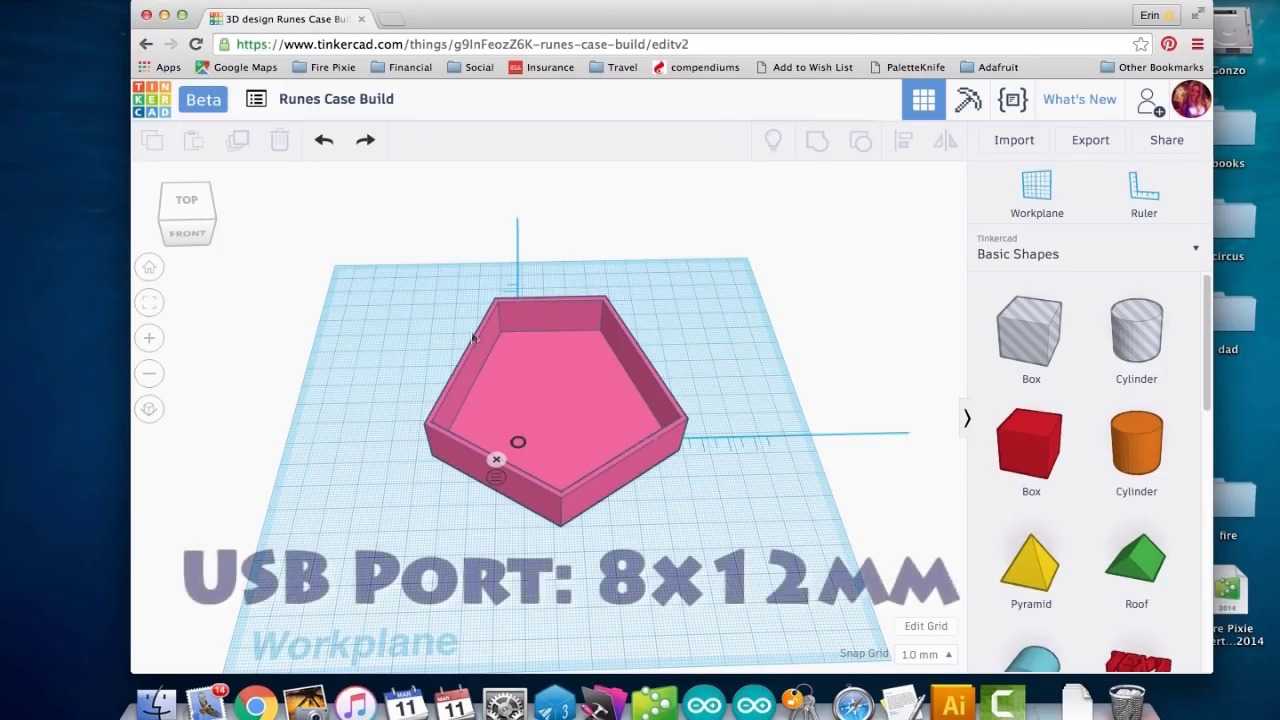
pyautogui.moveTo(1037, 345); pyautogui.dragTo(427, 336)
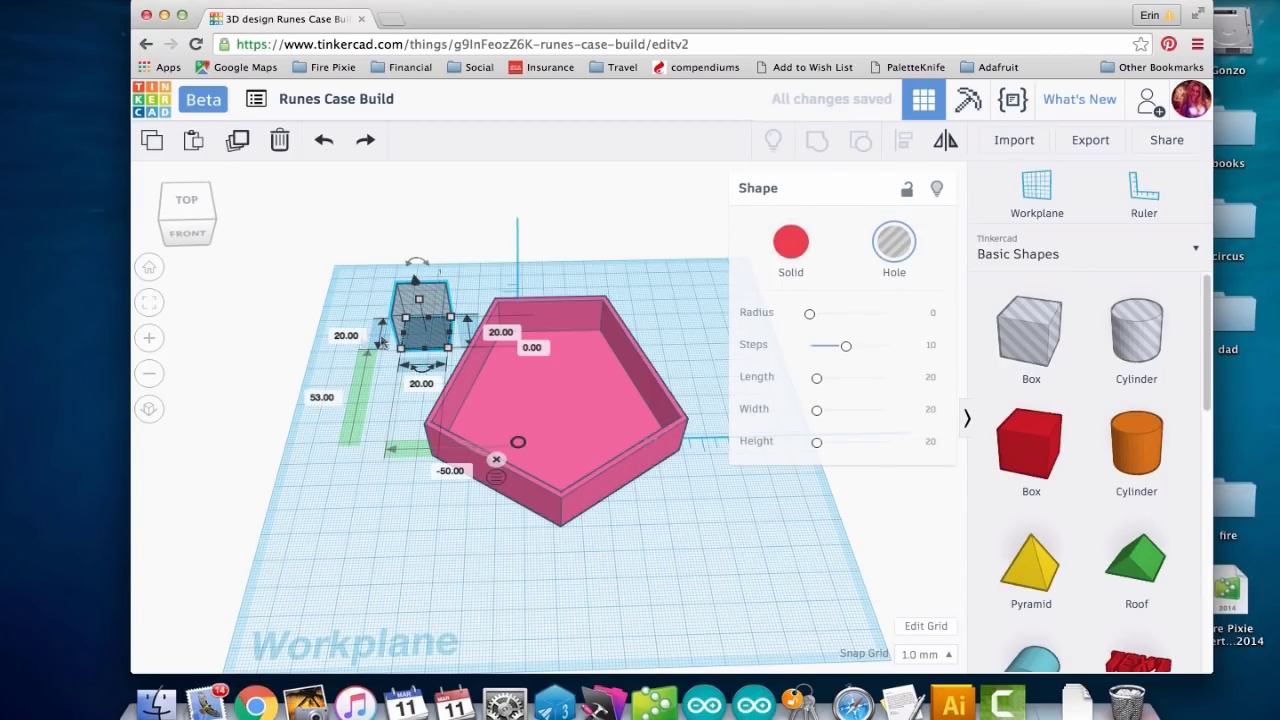
pyautogui.click(347, 336)
pyautogui.write('8mm')
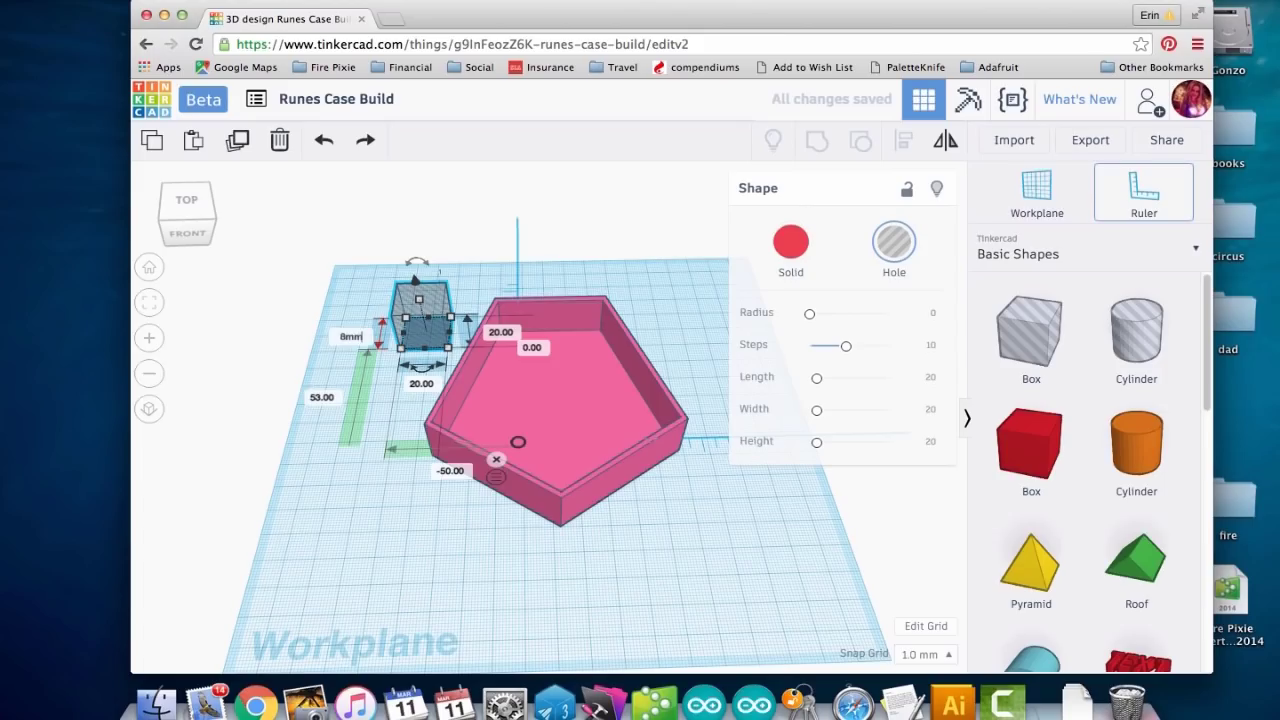
pyautogui.press('Return')
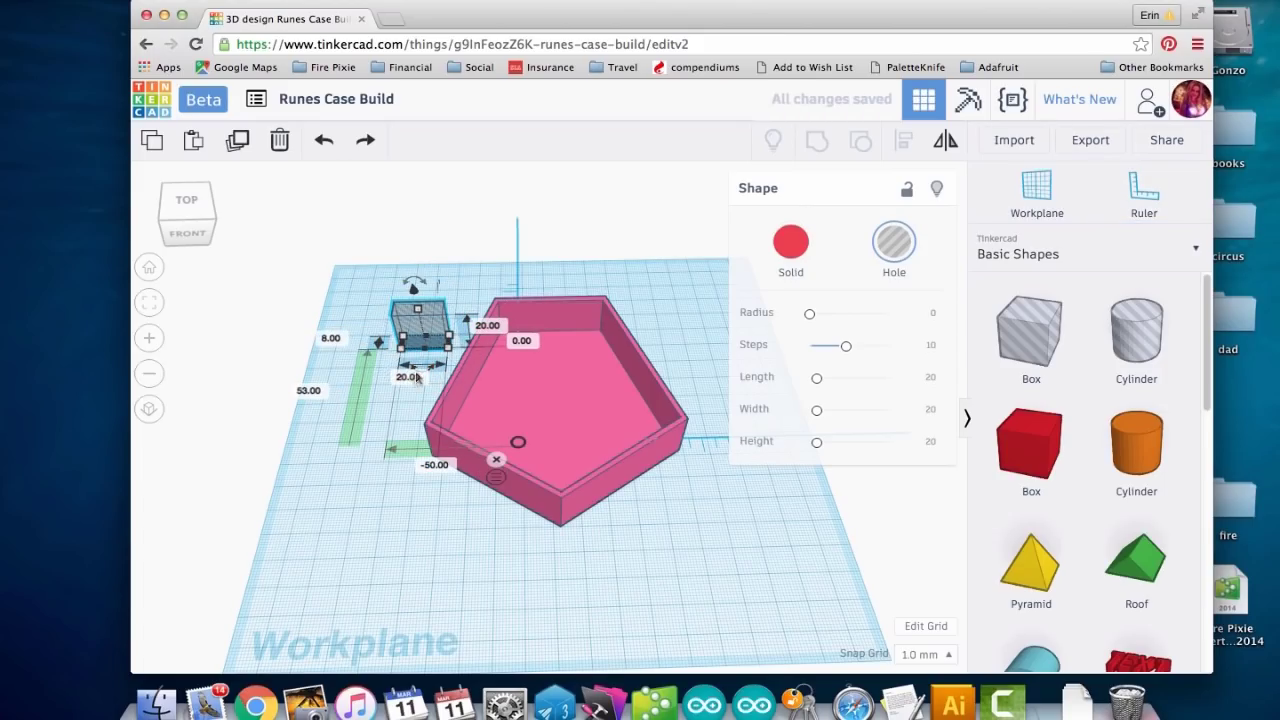
pyautogui.moveTo(466, 318)
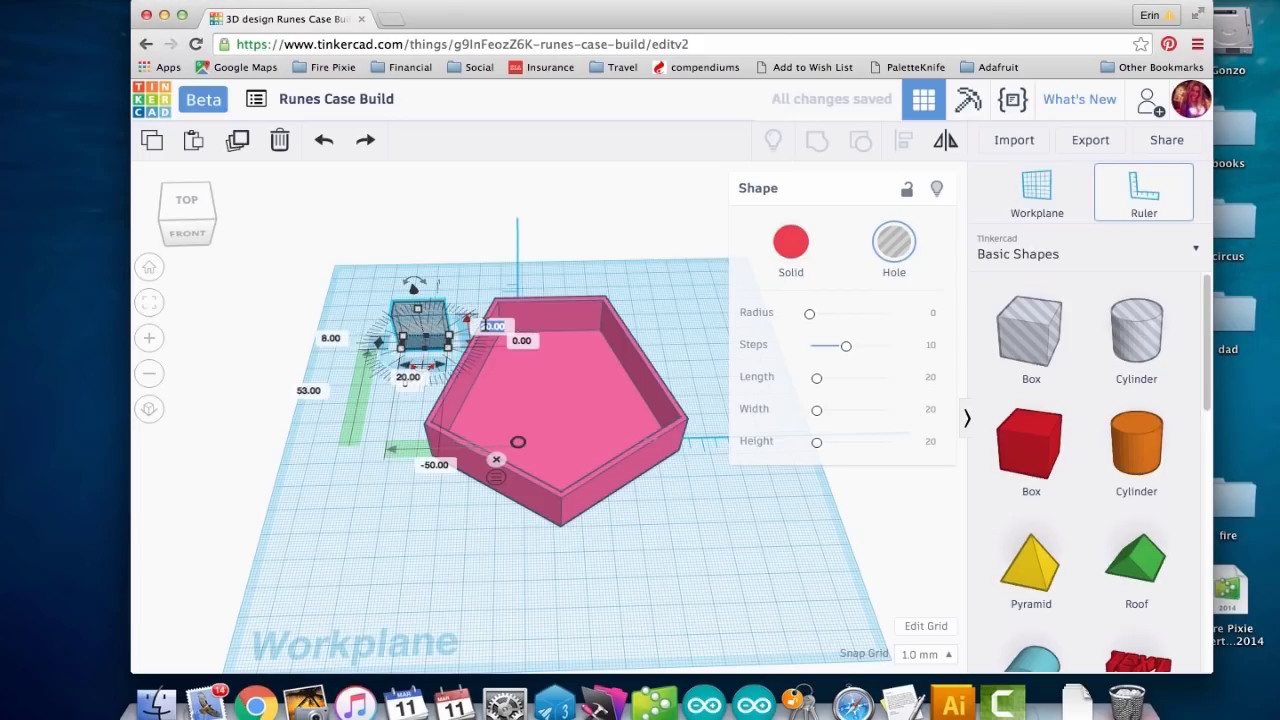
pyautogui.write('12')
pyautogui.press('Return')
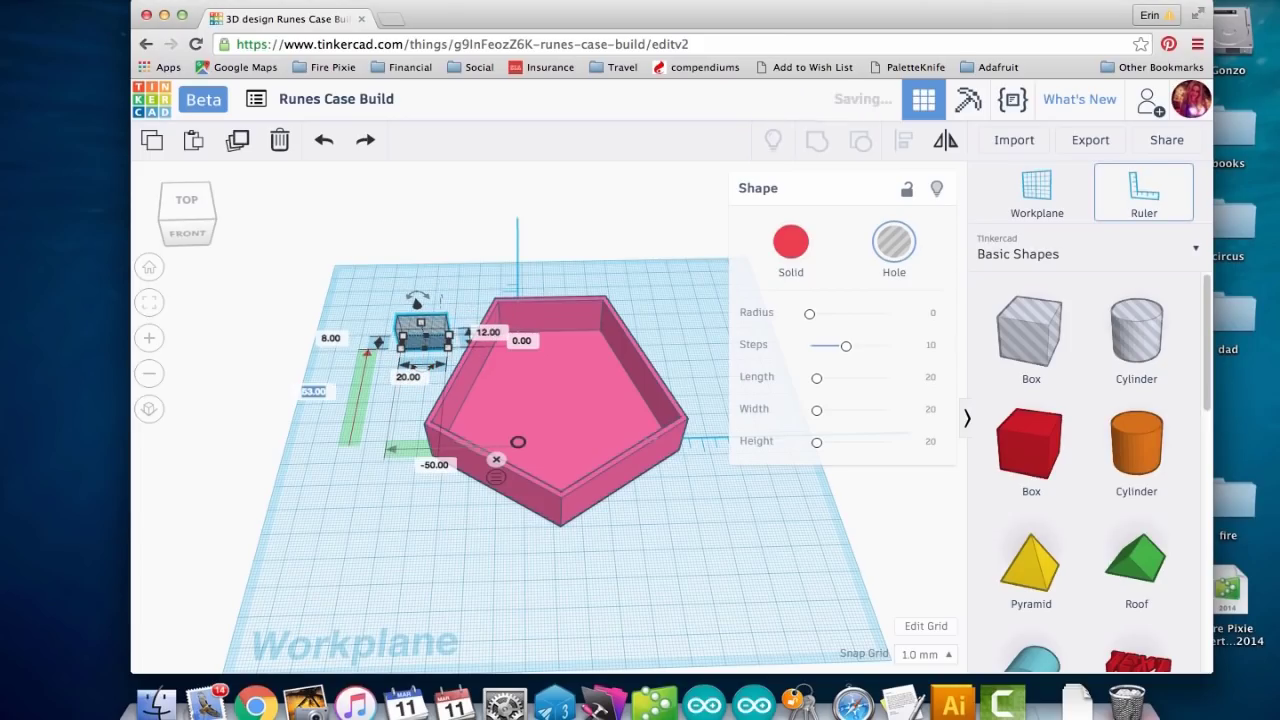
pyautogui.click(408, 376)
pyautogui.click(413, 323)
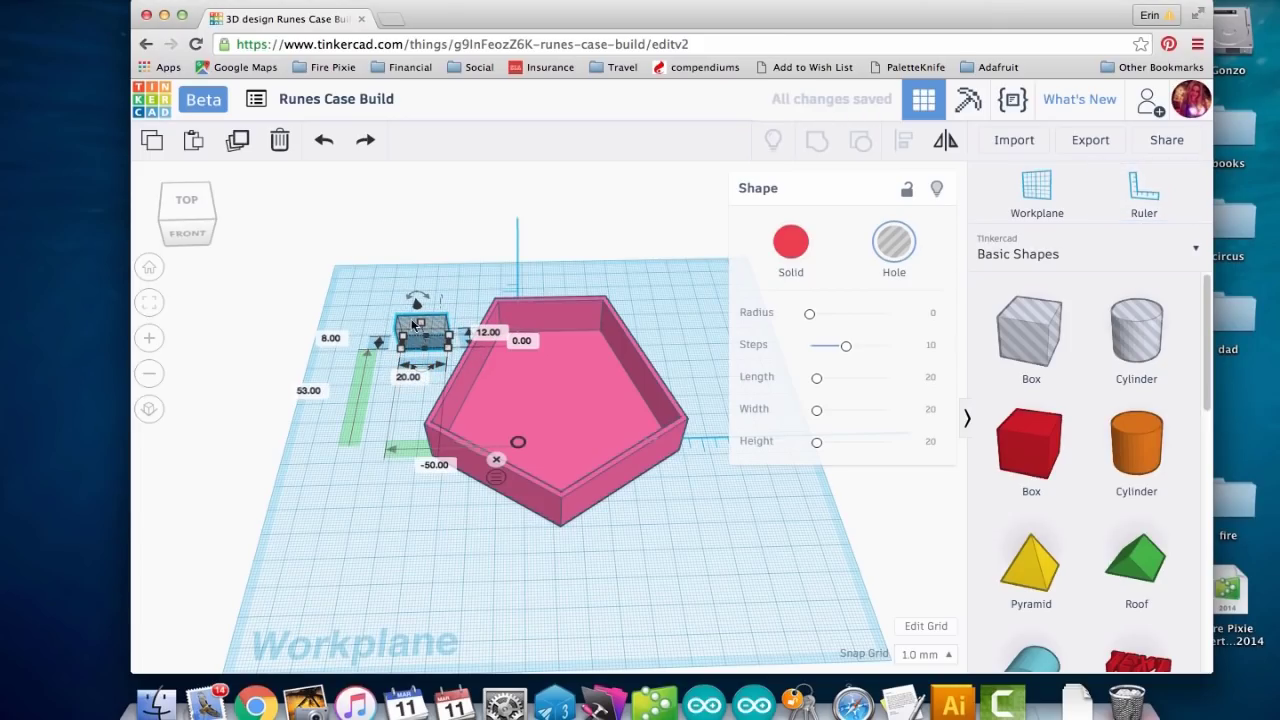
# Move the hole box into the case's upper-left wall.
pyautogui.moveTo(407, 330); pyautogui.dragTo(462, 360)
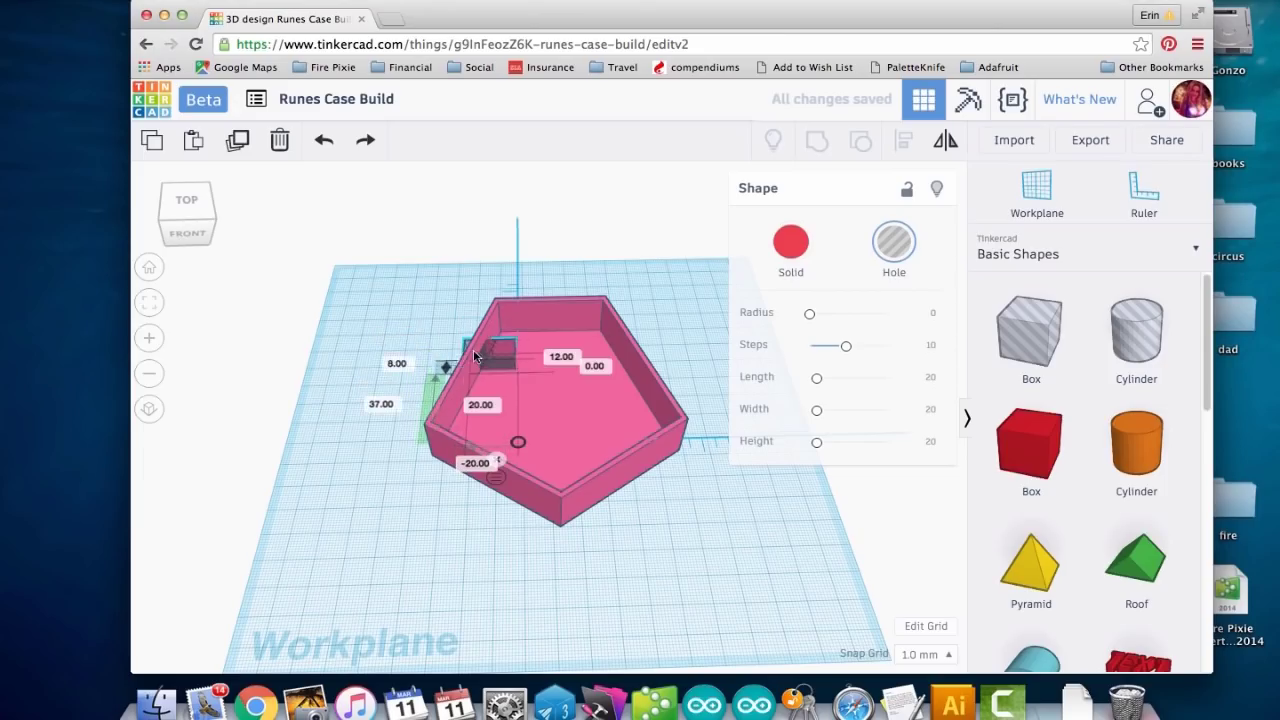
pyautogui.moveTo(462, 360); pyautogui.dragTo(491, 539, button='right')
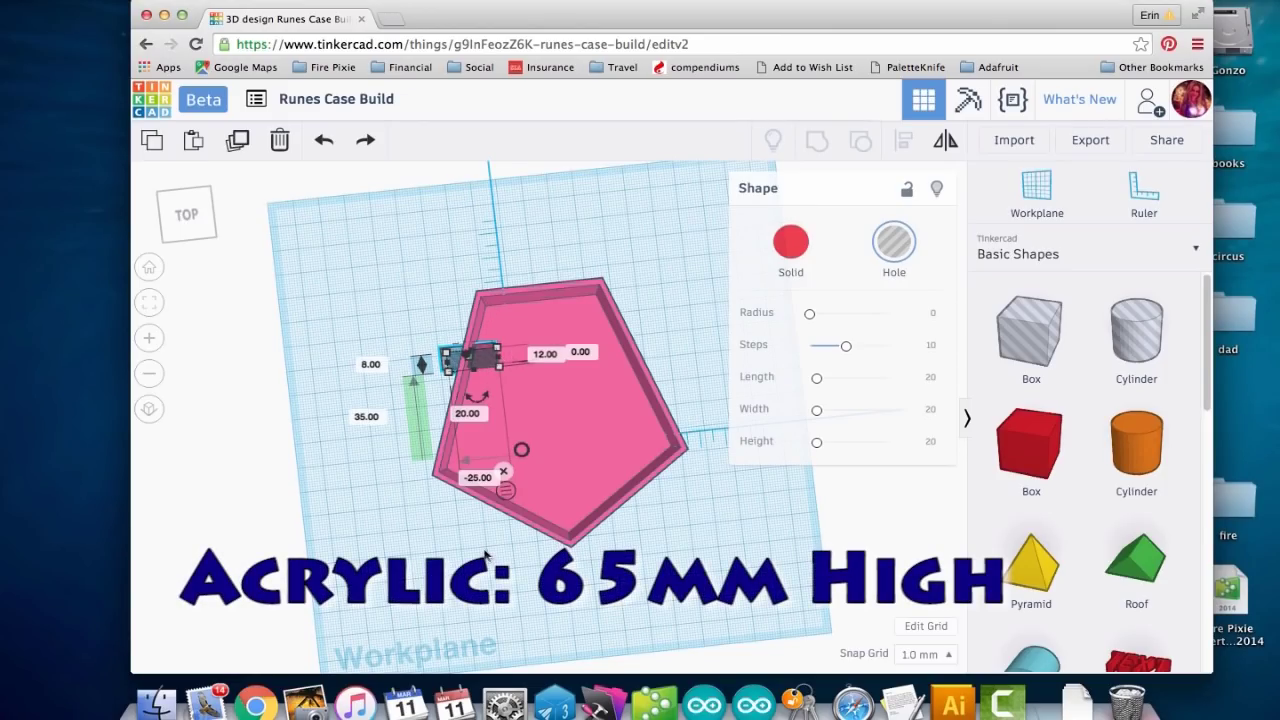
pyautogui.moveTo(465, 550)
pyautogui.mouseDown(button='right')
pyautogui.moveTo(557, 510)
pyautogui.moveTo(559, 560)
pyautogui.mouseUp(button='right')
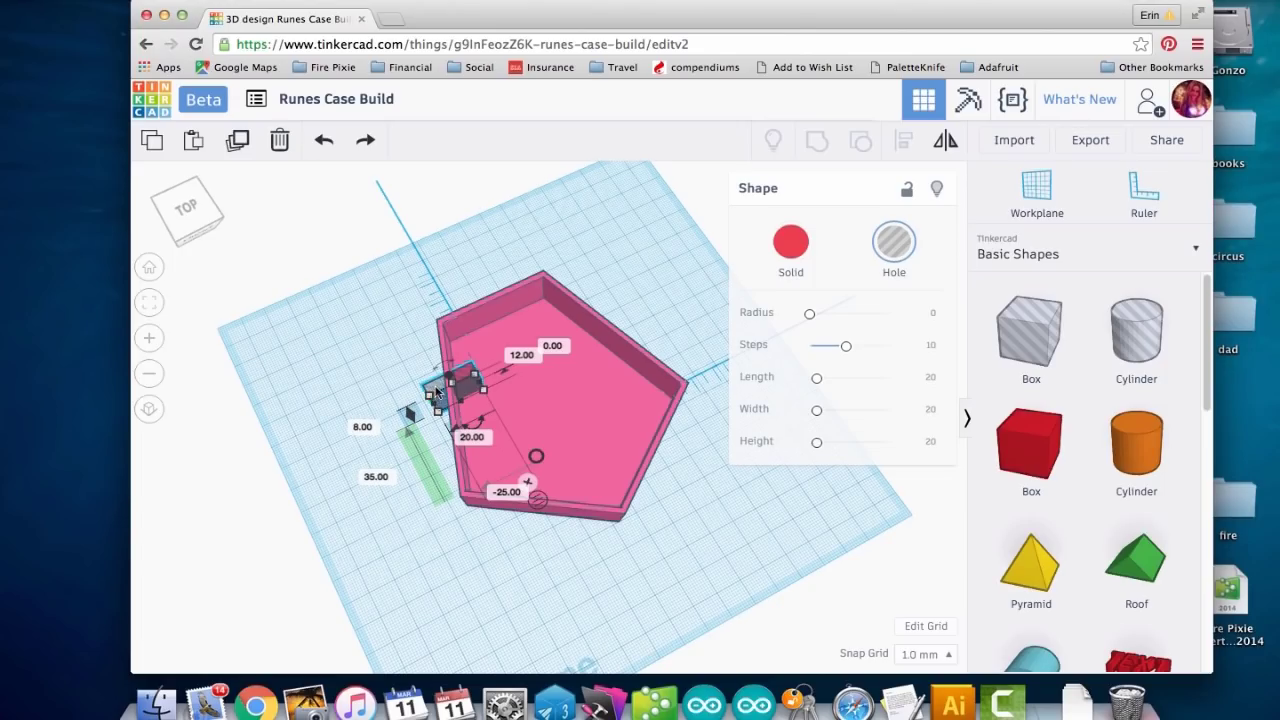
pyautogui.moveTo(437, 392); pyautogui.dragTo(437, 405)
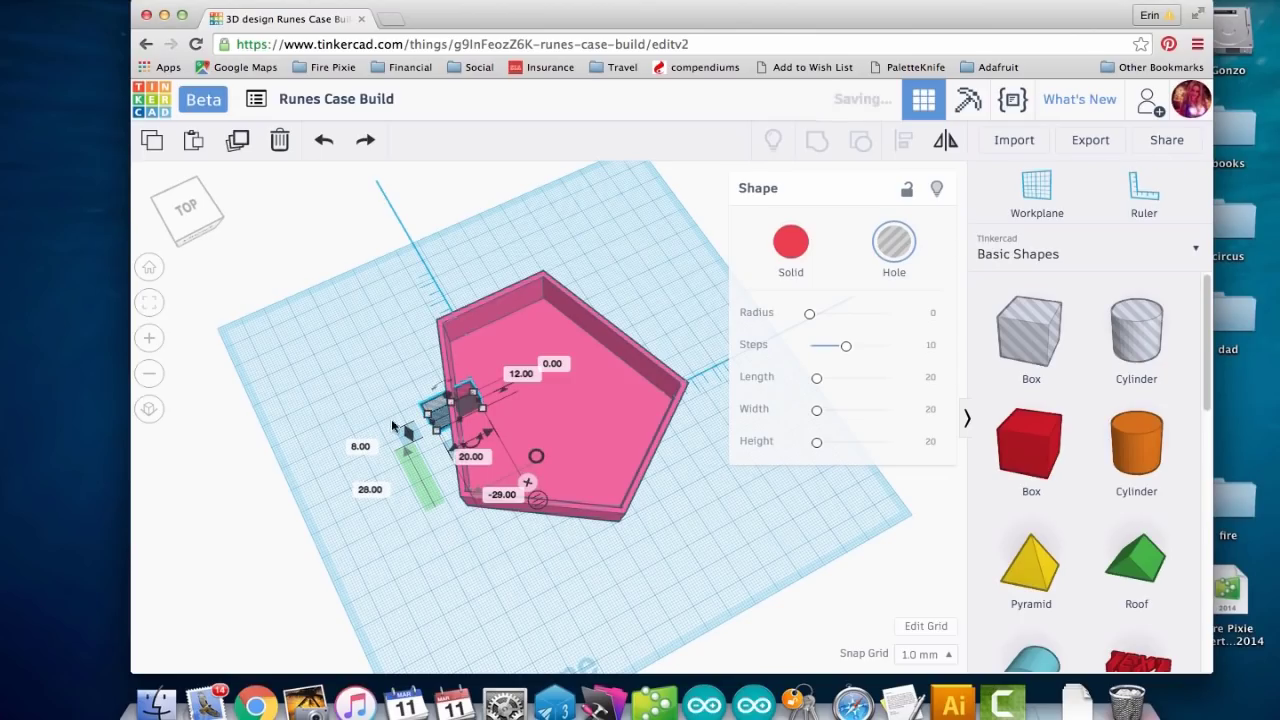
# Align the hole box with the case so it is centred on the wall.
pyautogui.click(370, 571)
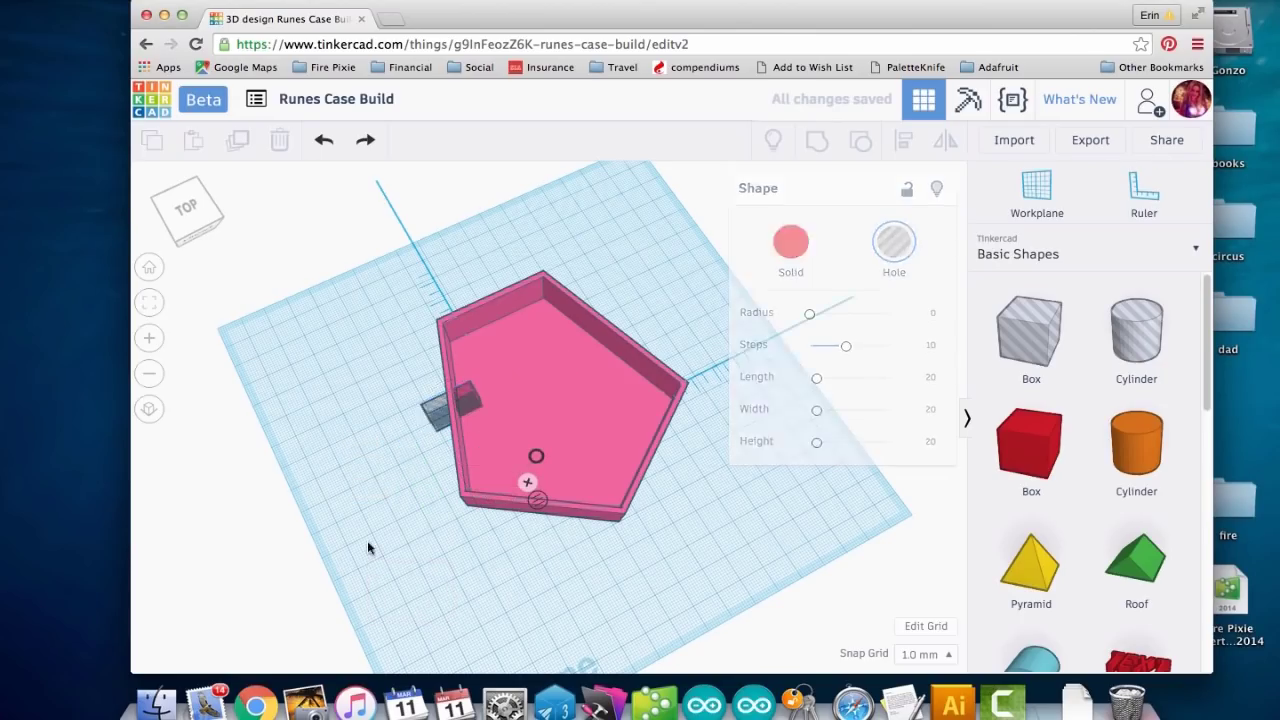
pyautogui.click(432, 410)
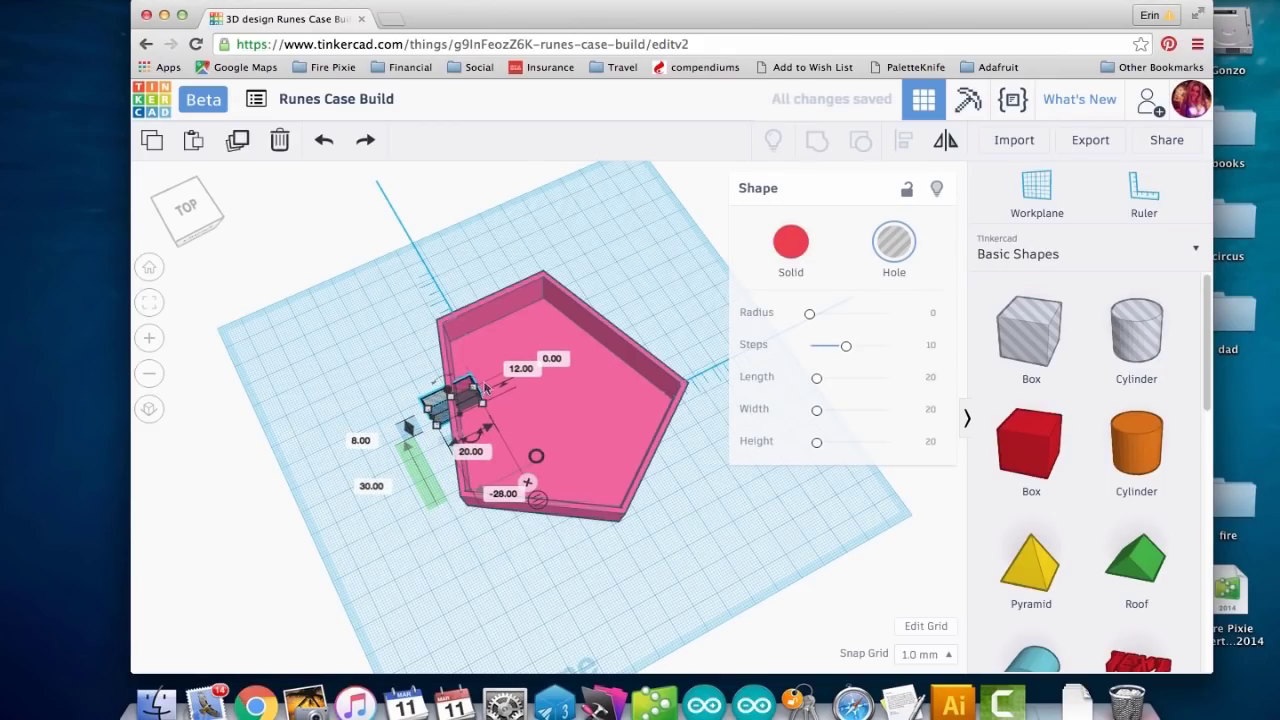
pyautogui.moveTo(512, 615)
pyautogui.mouseDown(button='right')
pyautogui.moveTo(737, 525)
pyautogui.moveTo(737, 480)
pyautogui.mouseUp(button='right')
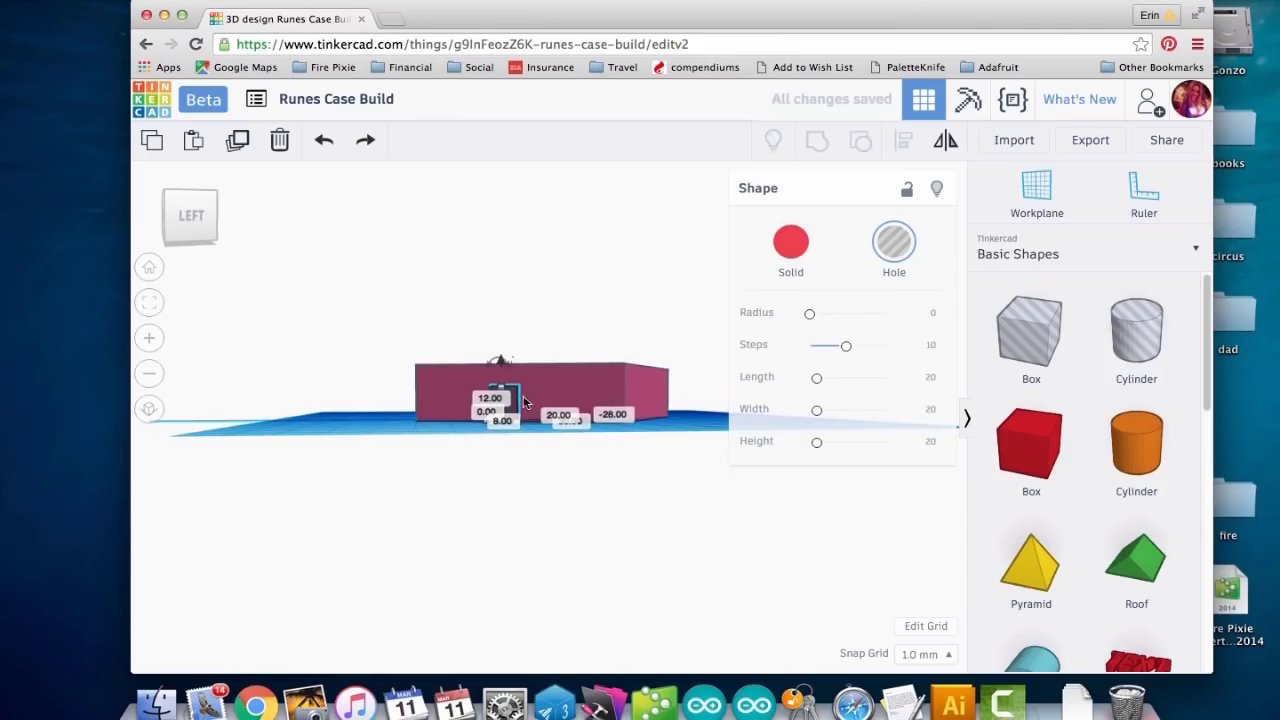
pyautogui.keyDown('shift'); pyautogui.click(562, 392); pyautogui.keyUp('shift')
pyautogui.click(903, 140)
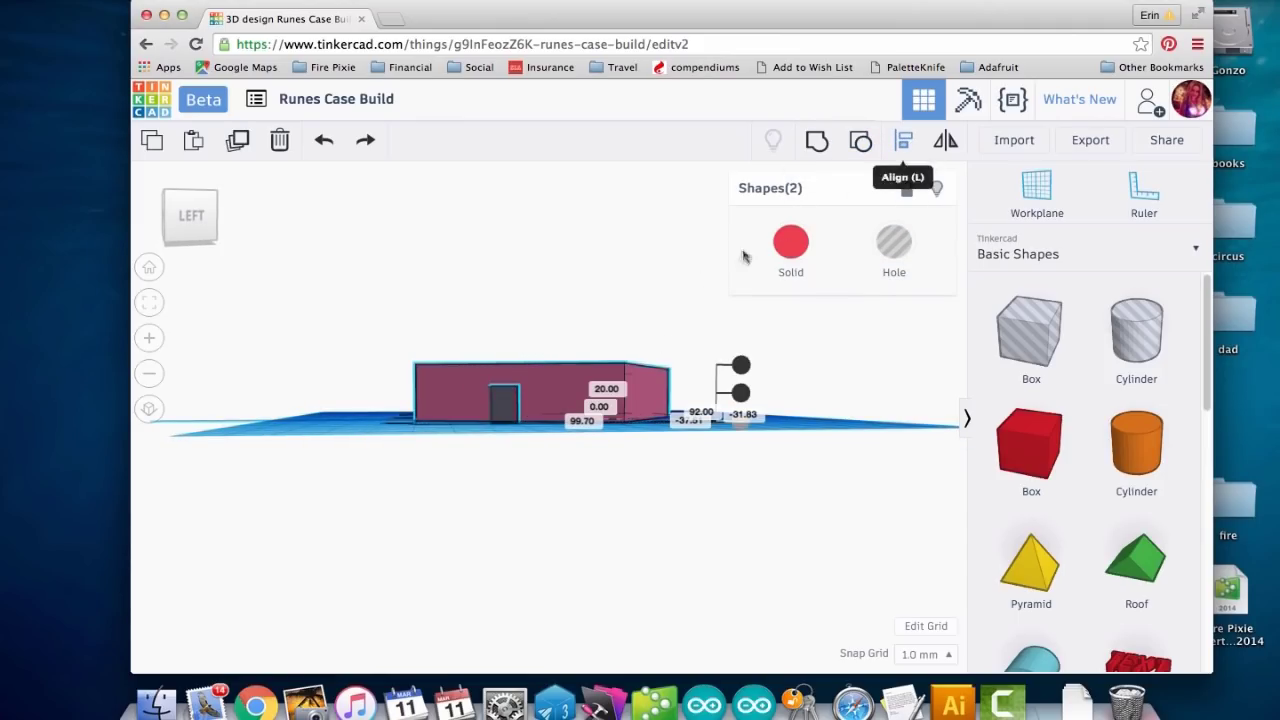
pyautogui.click(740, 392)
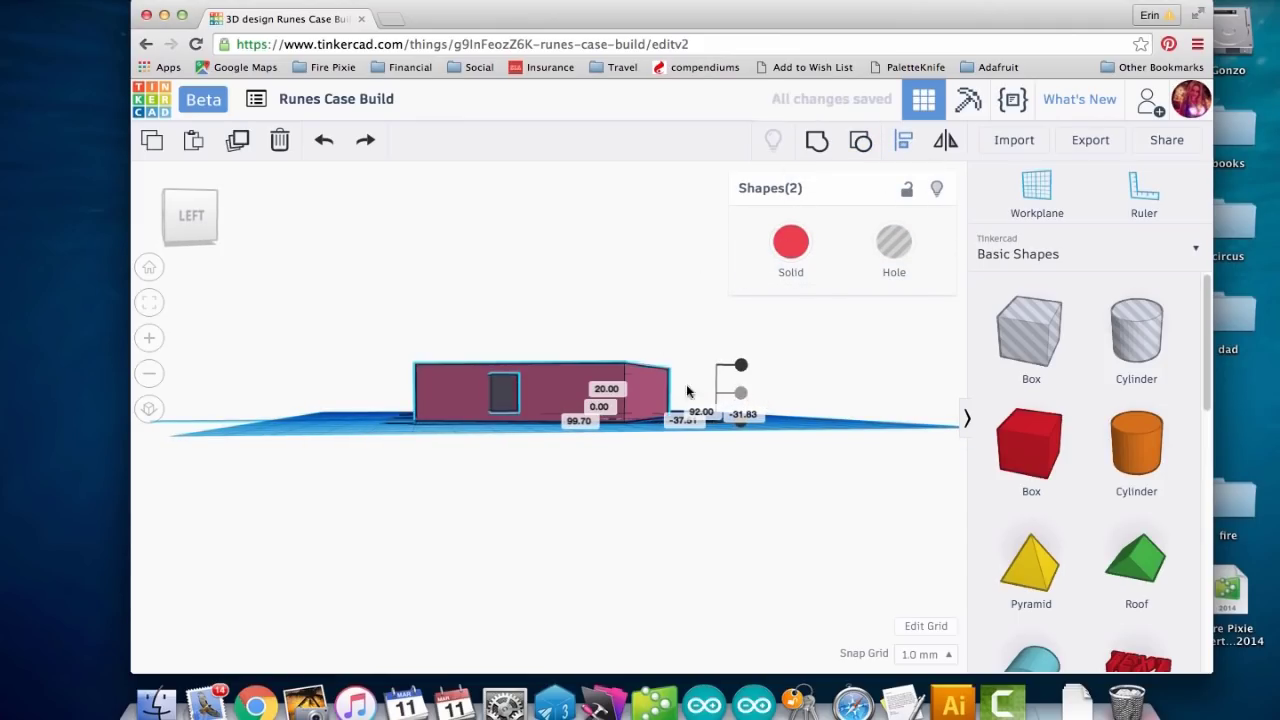
pyautogui.click(568, 273)
pyautogui.moveTo(568, 273)
pyautogui.mouseDown(button='right')
pyautogui.moveTo(631, 283)
pyautogui.moveTo(438, 419)
pyautogui.moveTo(318, 464)
pyautogui.moveTo(528, 440)
pyautogui.mouseUp(button='right')
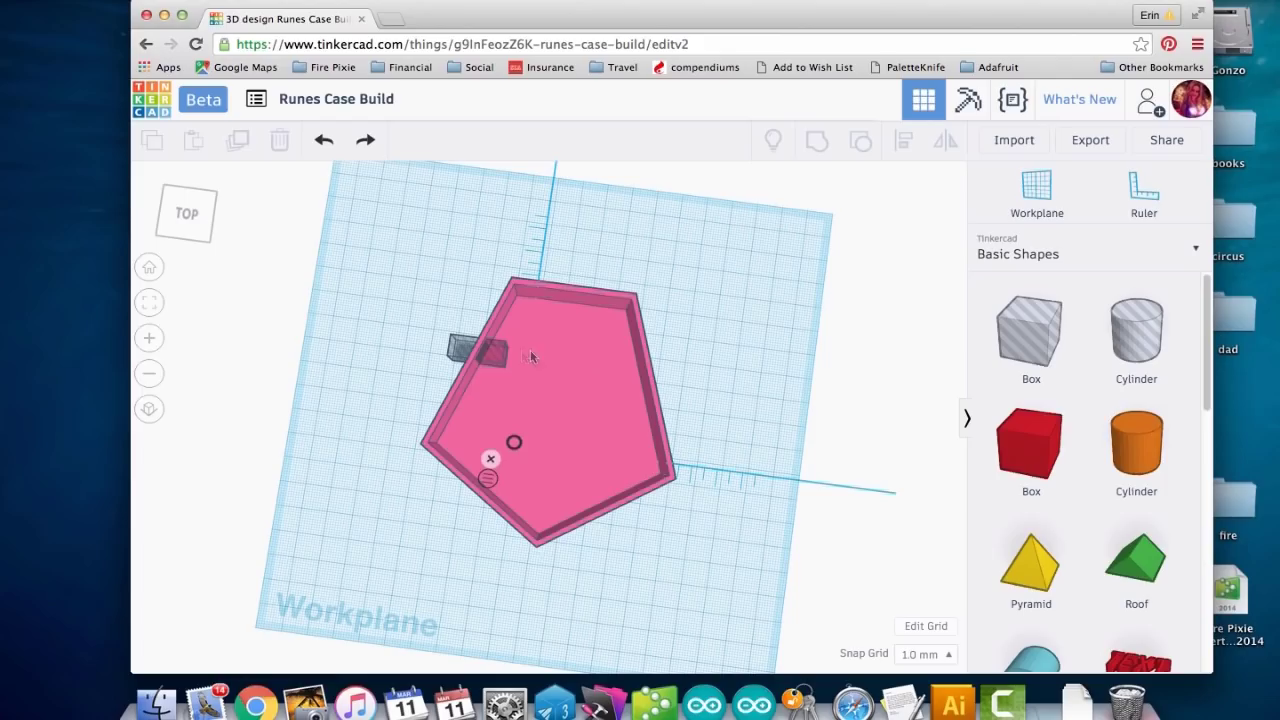
# Copy the hole box to the right wall and resize it to 6 by 12 mm.
pyautogui.click(479, 355)
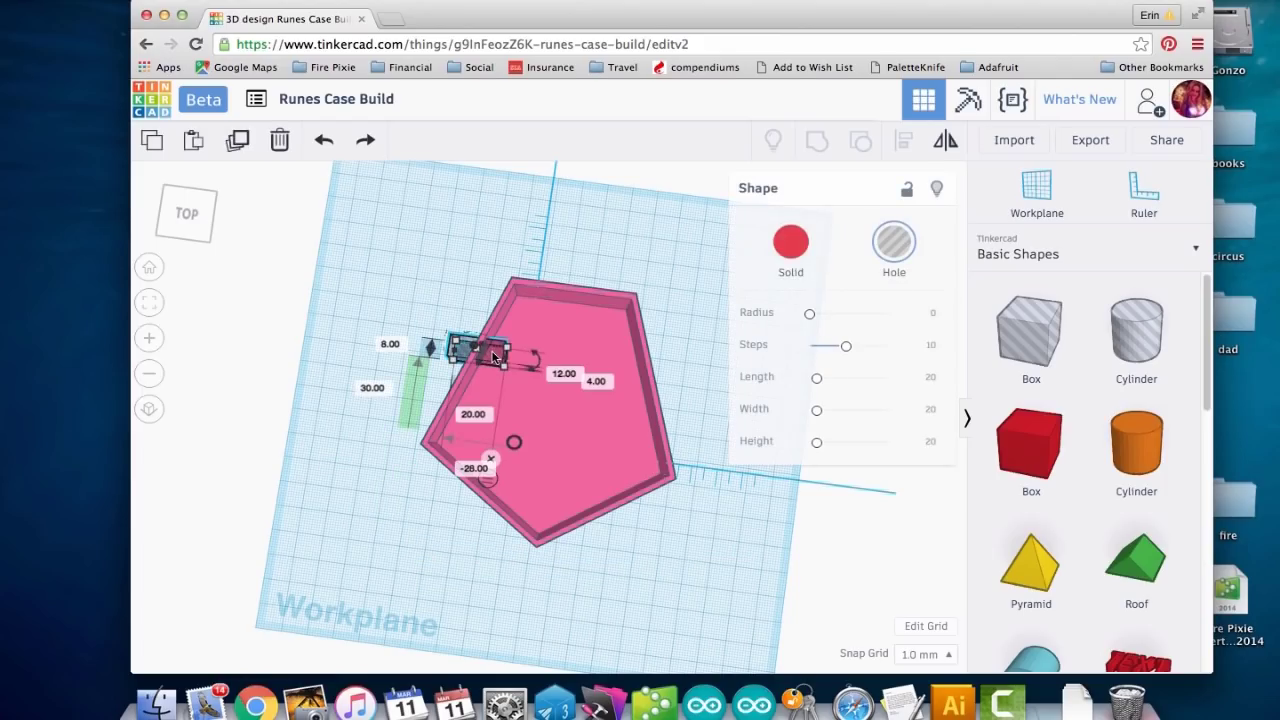
pyautogui.moveTo(479, 355); pyautogui.dragTo(659, 385)
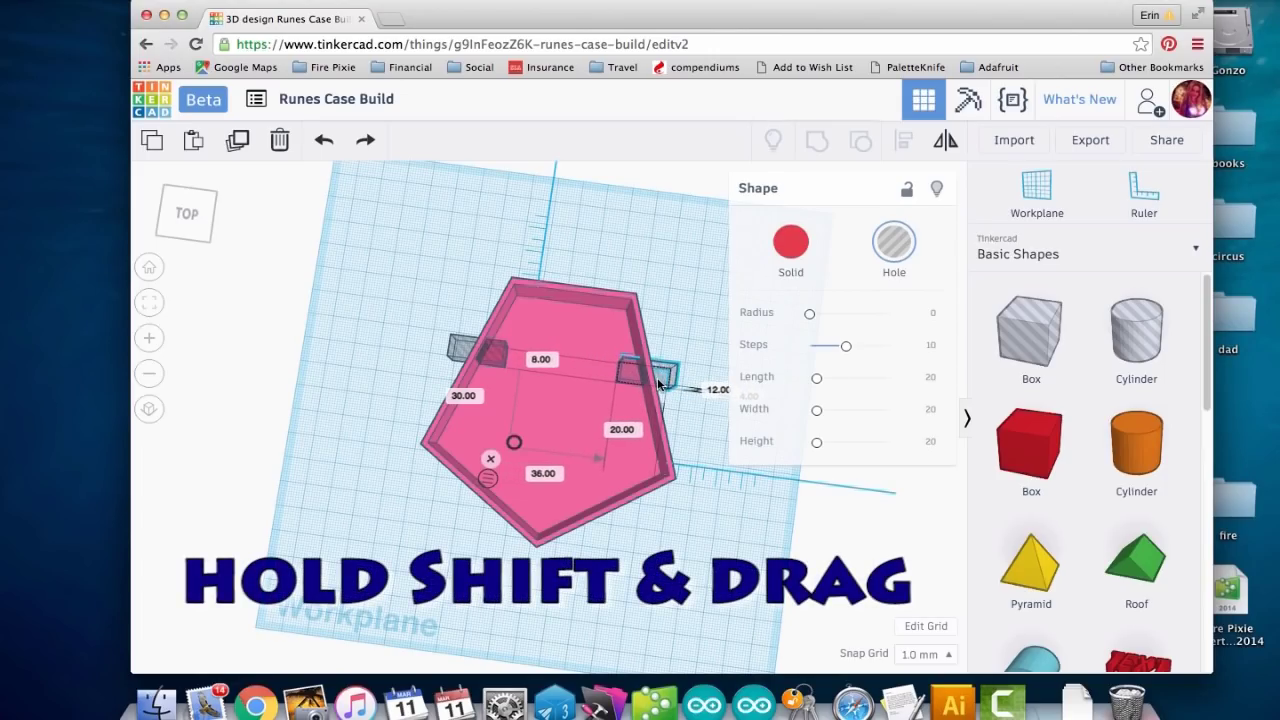
pyautogui.moveTo(659, 385); pyautogui.dragTo(477, 331, button='right')
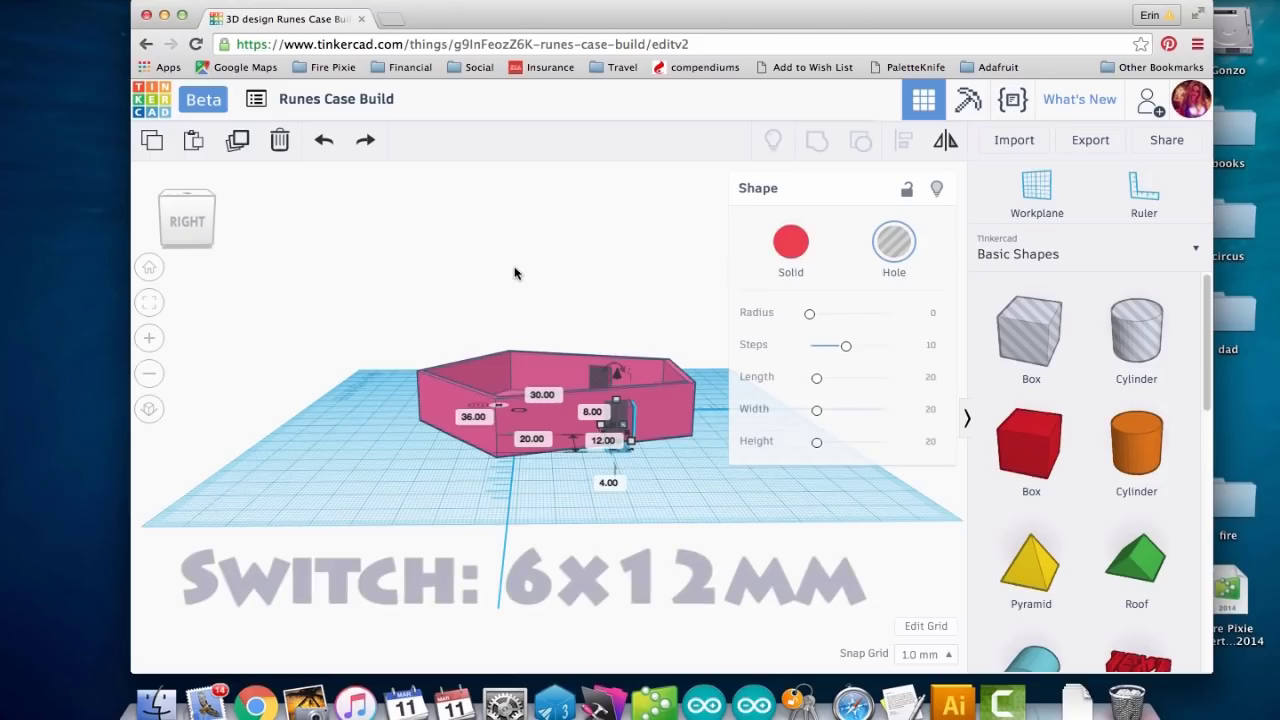
pyautogui.click(596, 412)
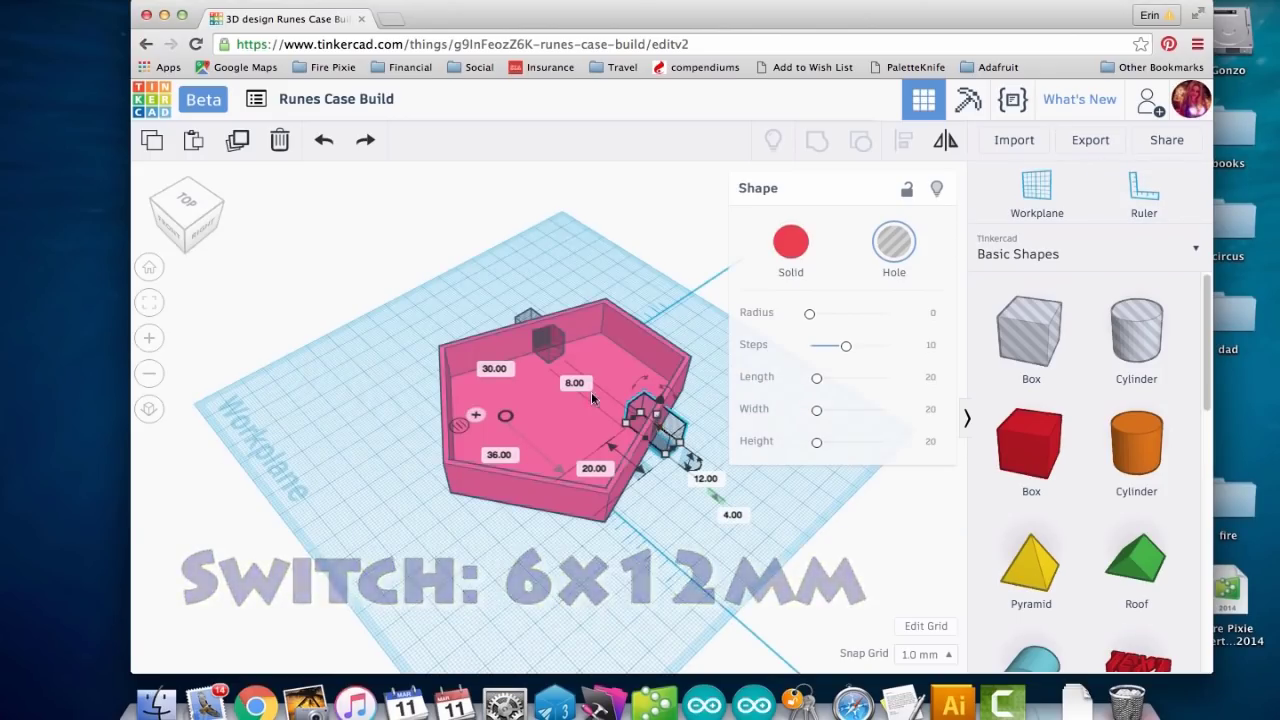
pyautogui.click(584, 385)
pyautogui.write('6')
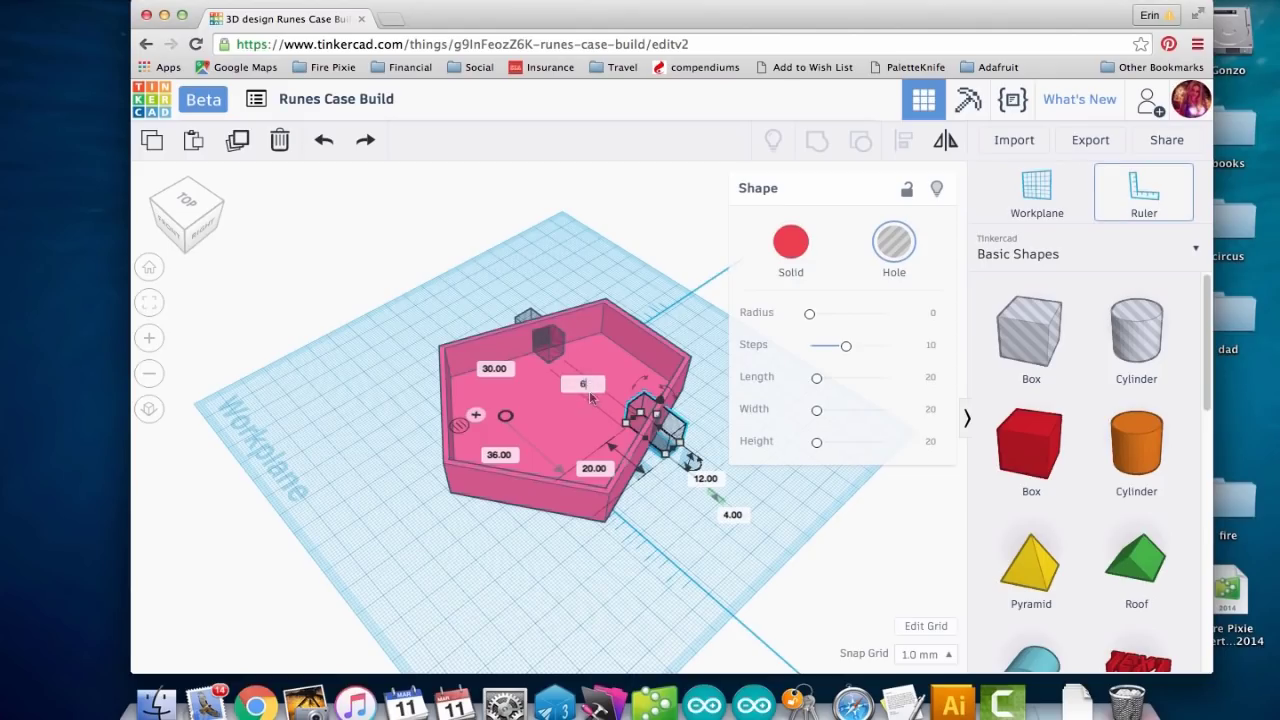
pyautogui.press('Tab')
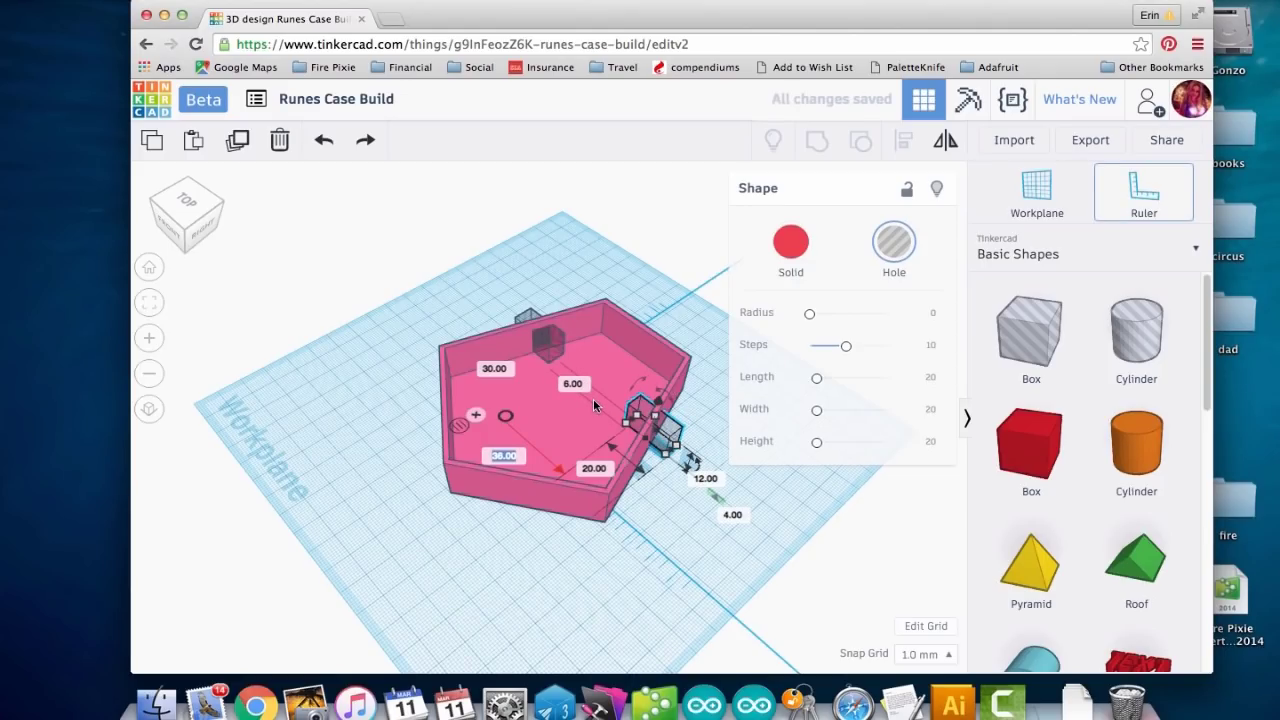
pyautogui.moveTo(593, 405); pyautogui.dragTo(407, 426, button='right')
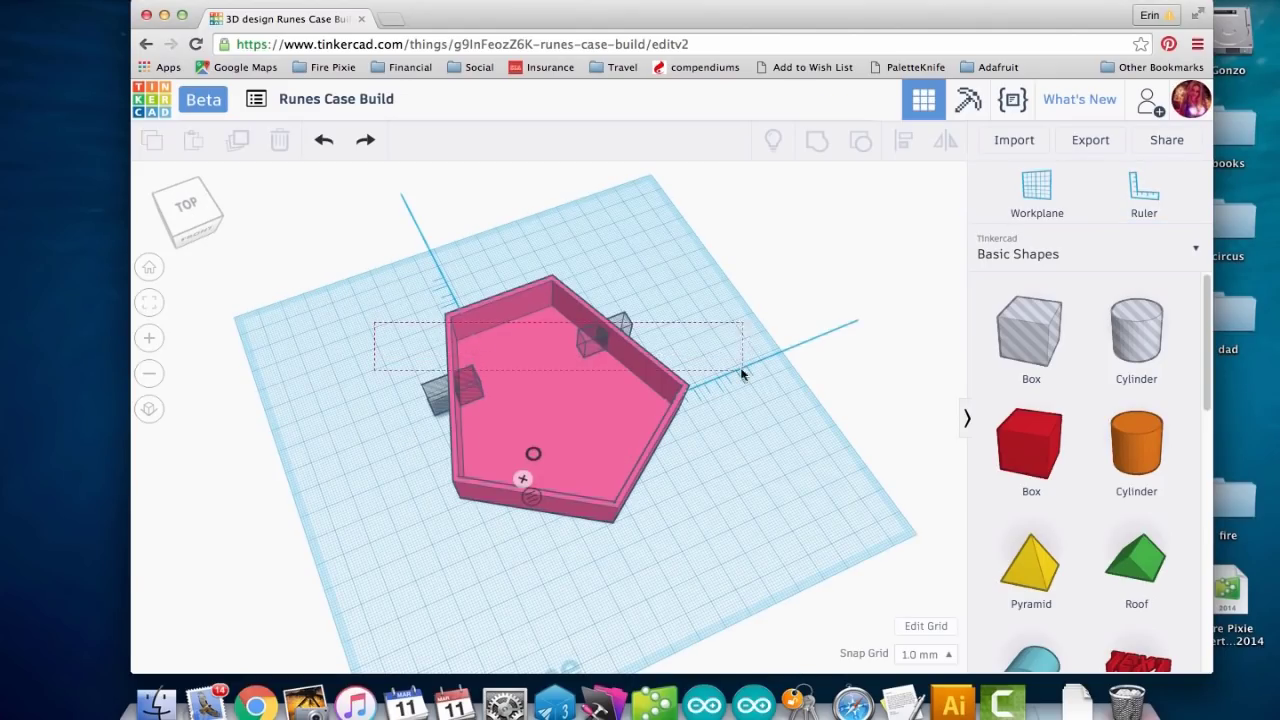
# Group the case with both hole boxes to cut the openings, then place a new box beside it.
pyautogui.moveTo(375, 327); pyautogui.dragTo(730, 430)
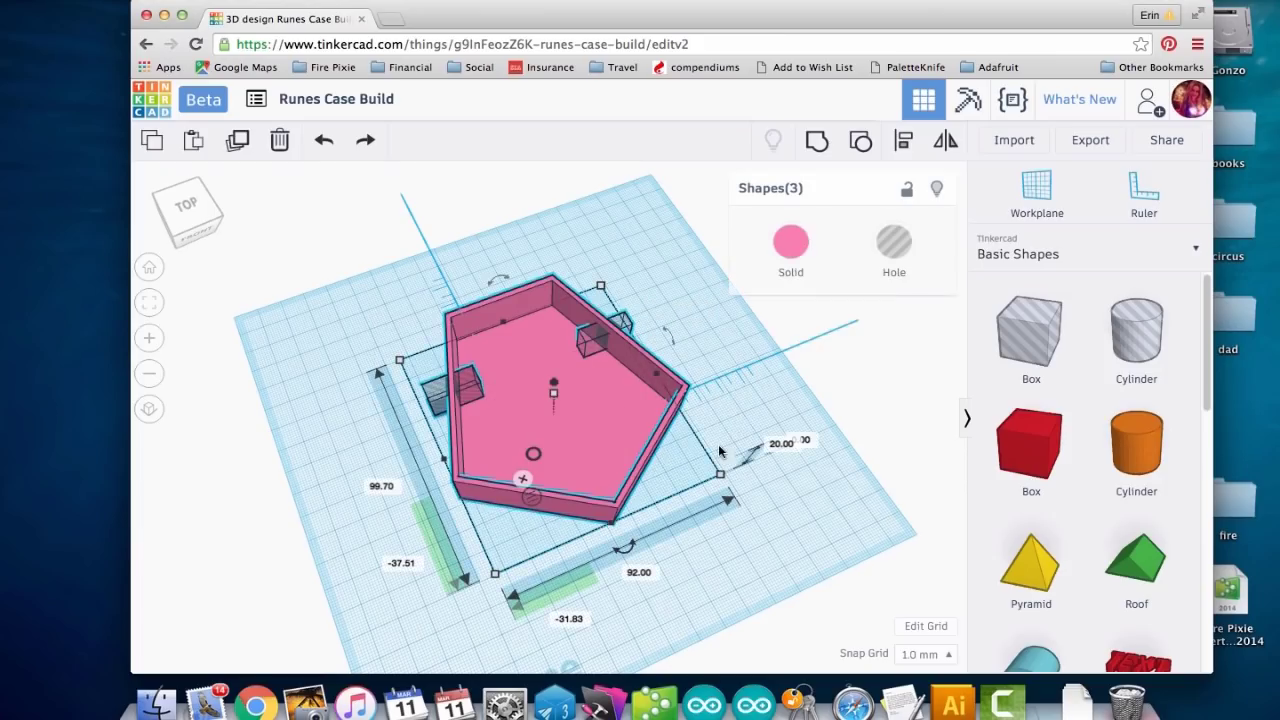
pyautogui.click(817, 140)
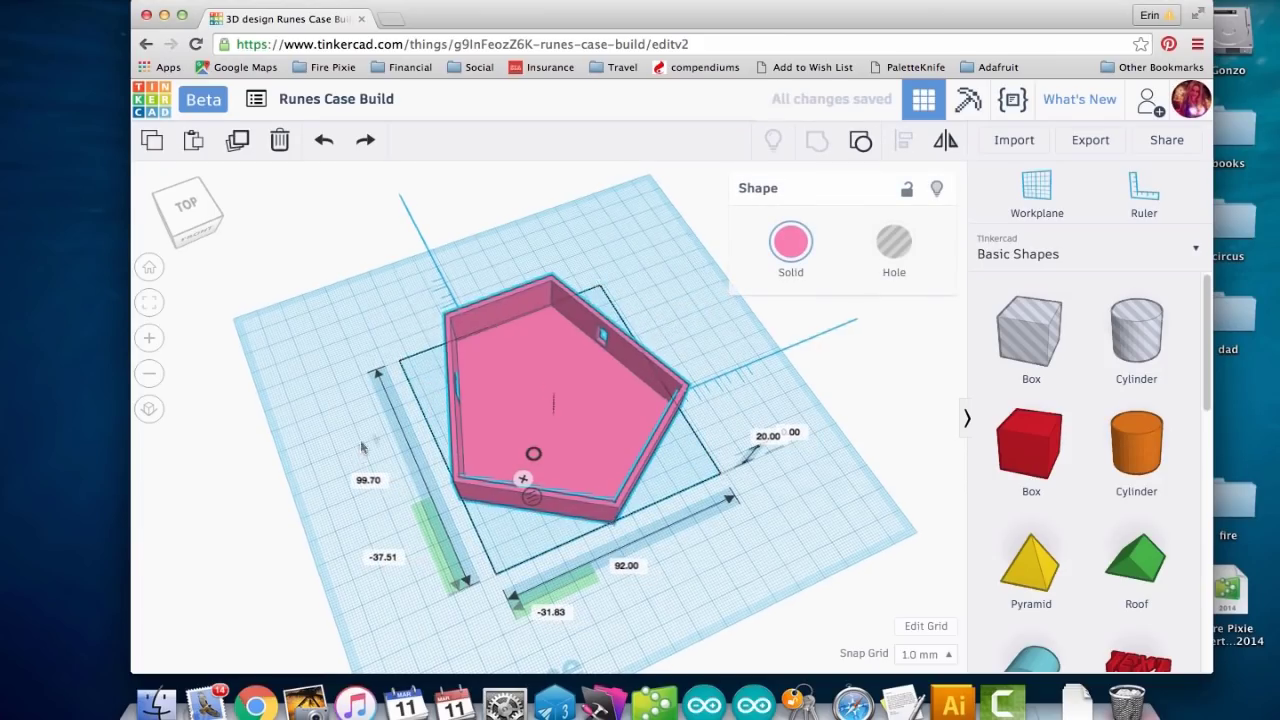
pyautogui.moveTo(353, 454)
pyautogui.mouseDown(button='right')
pyautogui.moveTo(430, 511)
pyautogui.moveTo(298, 531)
pyautogui.mouseUp(button='right')
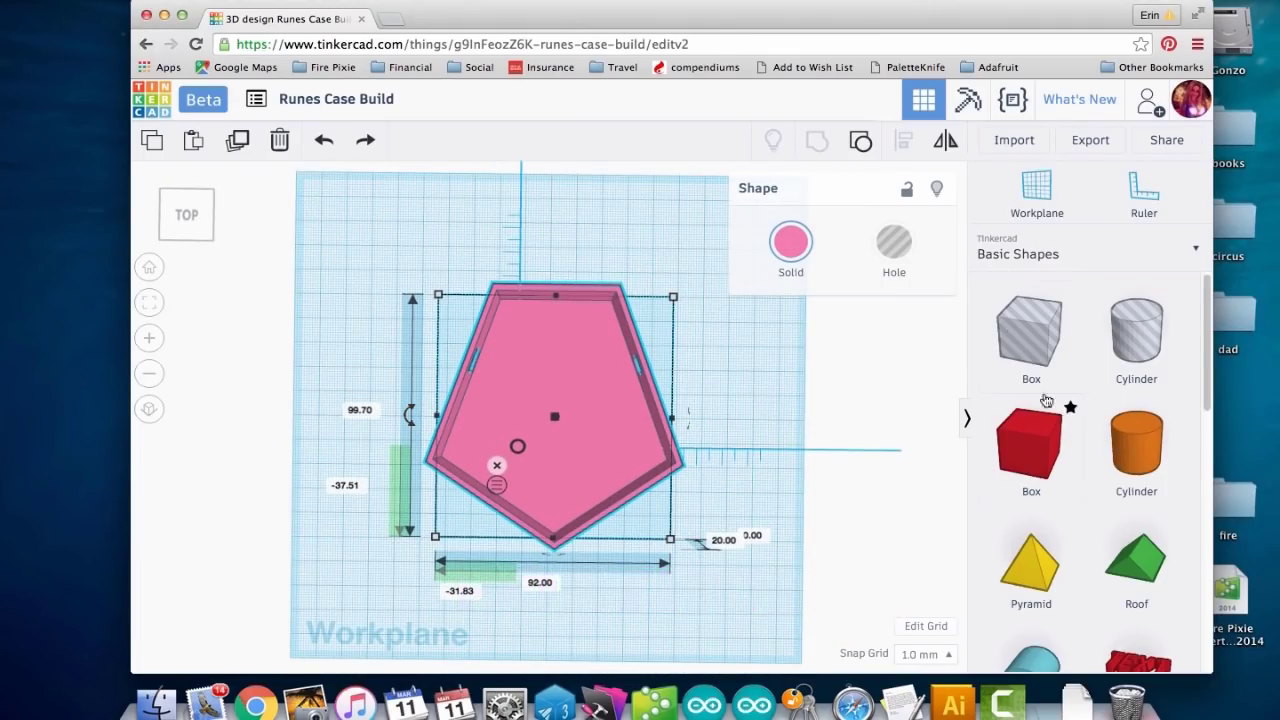
pyautogui.moveTo(1045, 445); pyautogui.dragTo(413, 272)
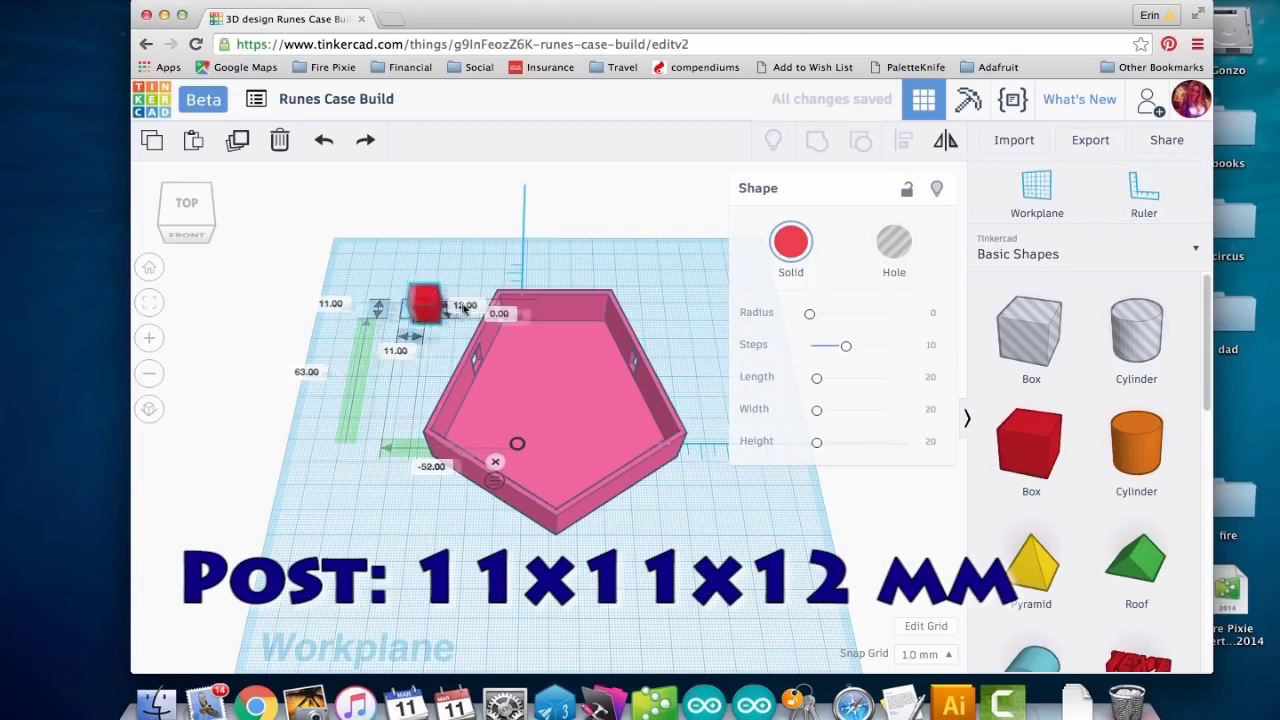
# Move the 11 × 11 × 12 mm red post inside the case against its top wall.
pyautogui.moveTo(463, 308); pyautogui.dragTo(563, 336)
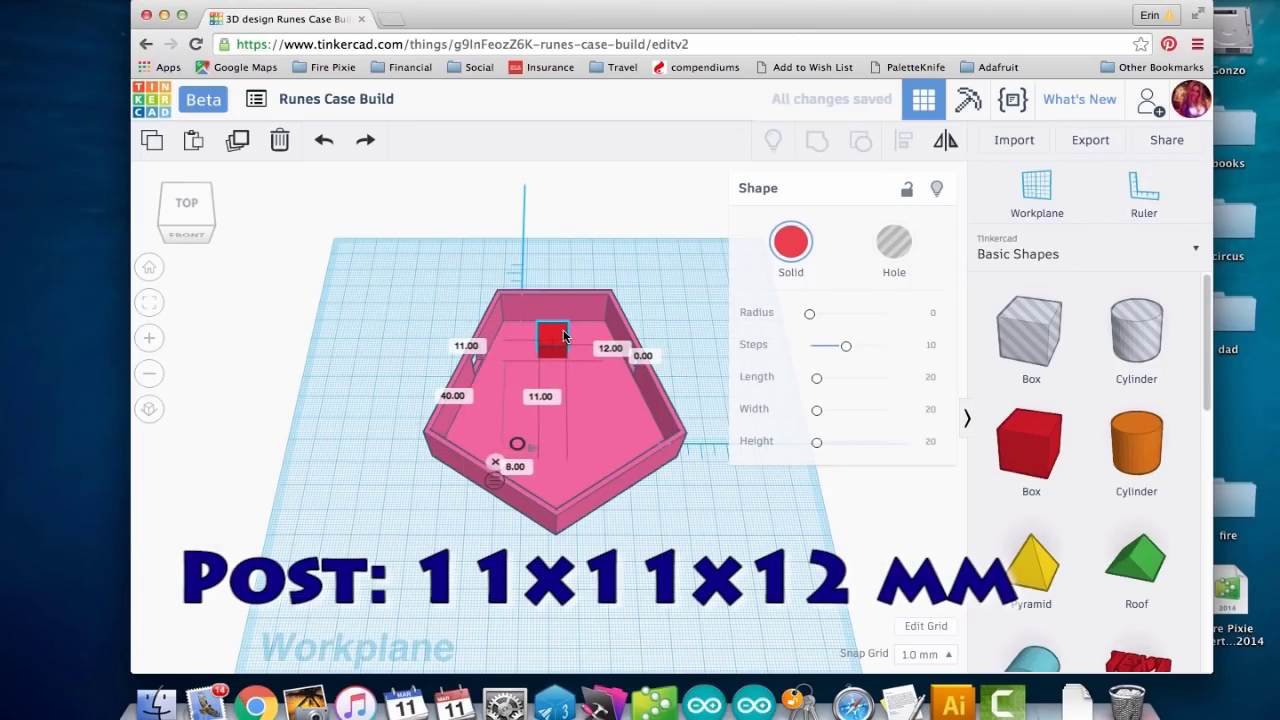
pyautogui.moveTo(383, 371)
pyautogui.mouseDown(button='right')
pyautogui.moveTo(683, 381)
pyautogui.moveTo(463, 362)
pyautogui.mouseUp(button='right')
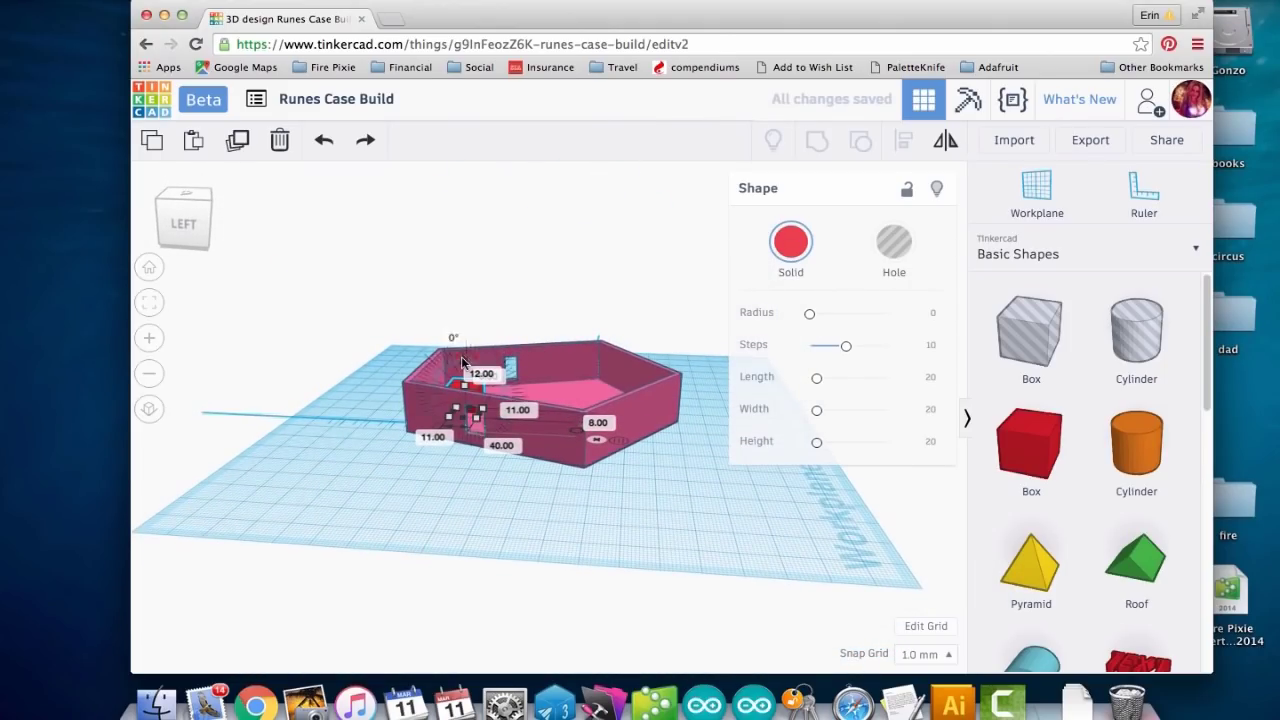
pyautogui.moveTo(463, 362); pyautogui.dragTo(466, 366)
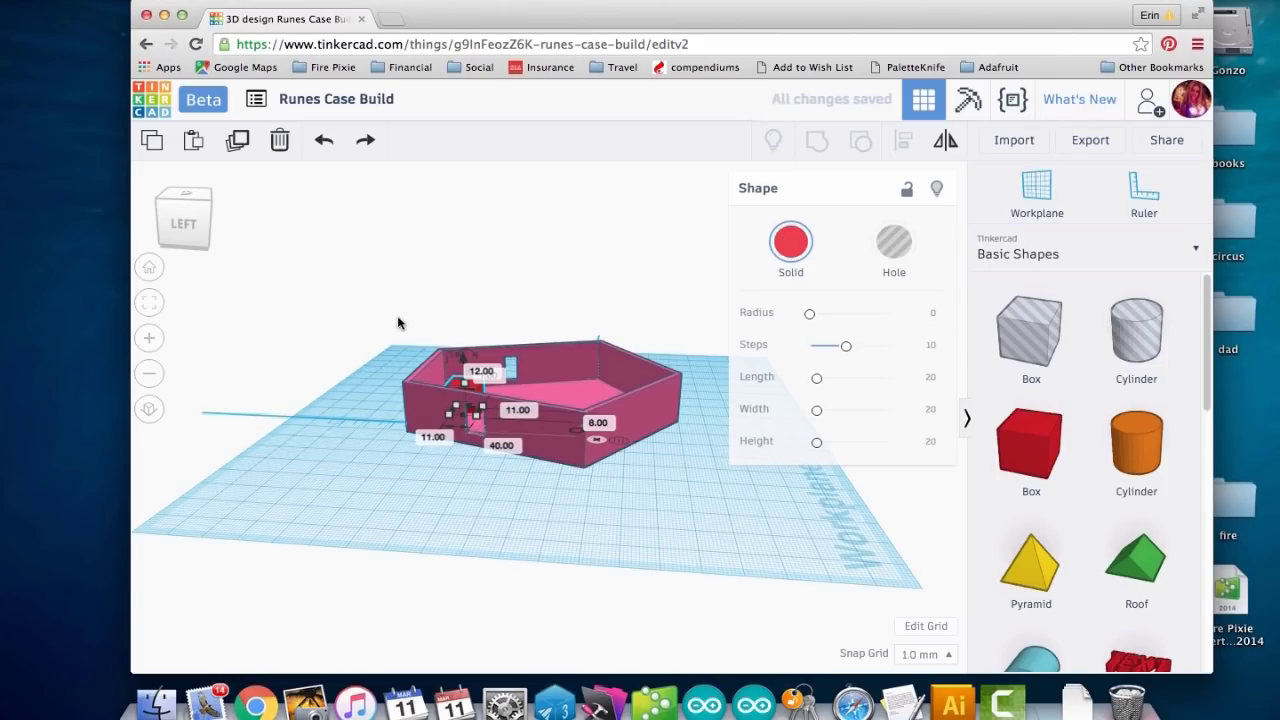
pyautogui.moveTo(703, 356); pyautogui.dragTo(477, 531, button='right')
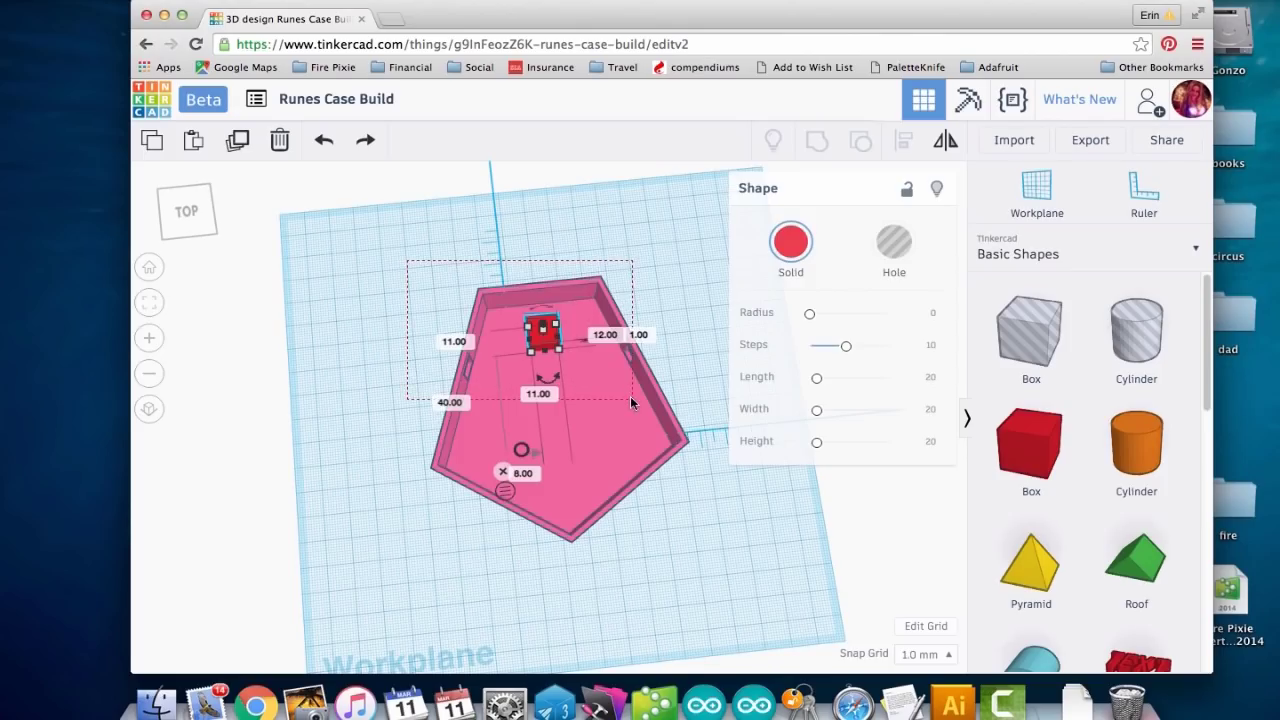
# Centre the post in the case with Align, nudge it up, and group it with the case.
pyautogui.moveTo(630, 398); pyautogui.dragTo(630, 398)
pyautogui.click(895, 146)
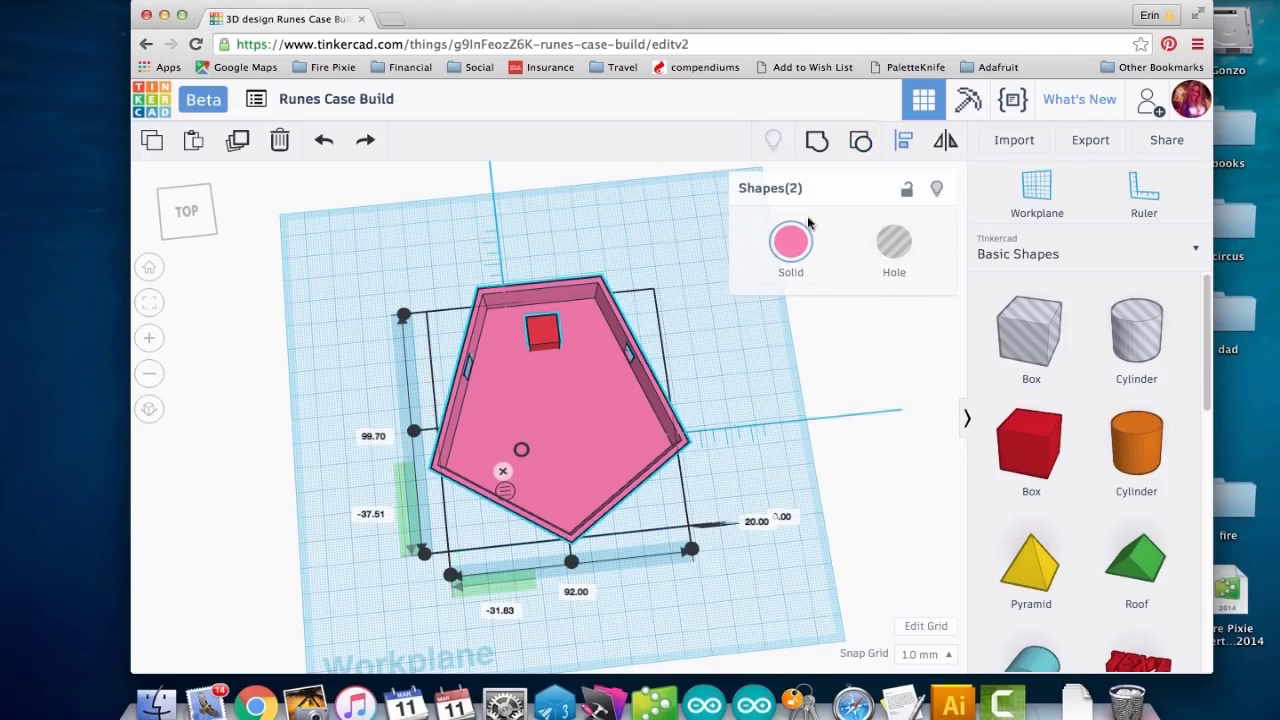
pyautogui.click(571, 565)
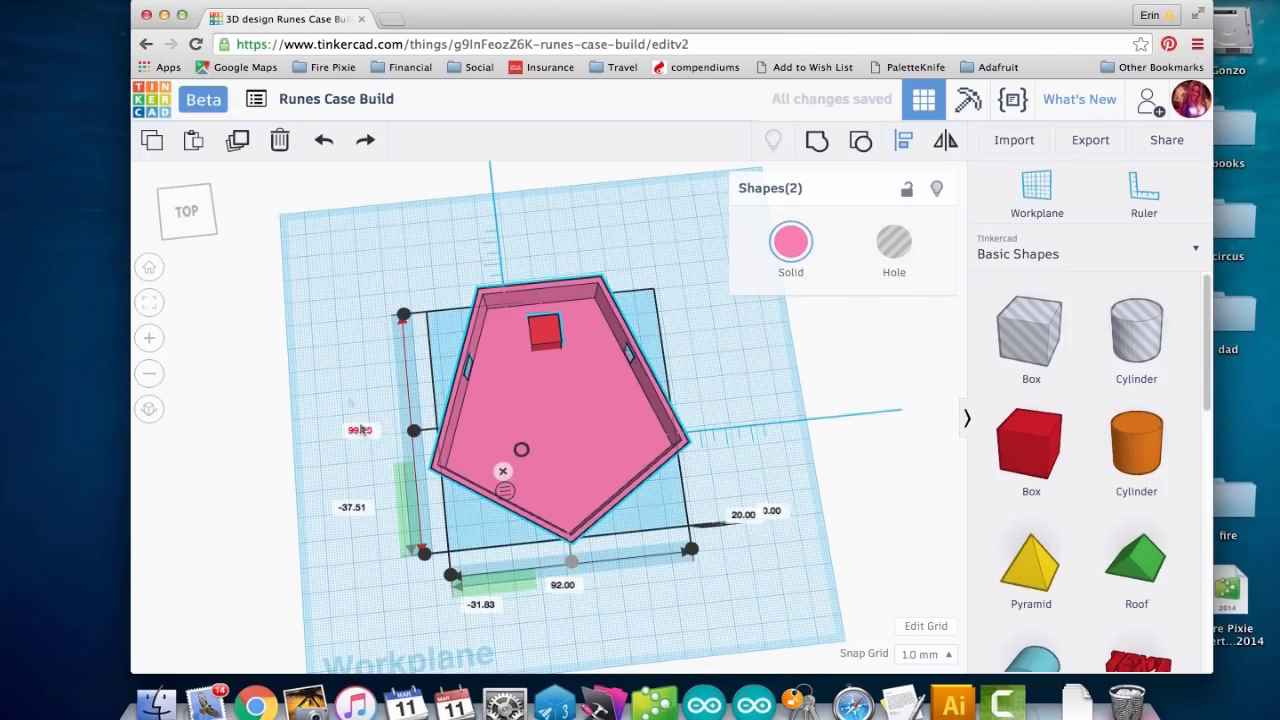
pyautogui.click(371, 357)
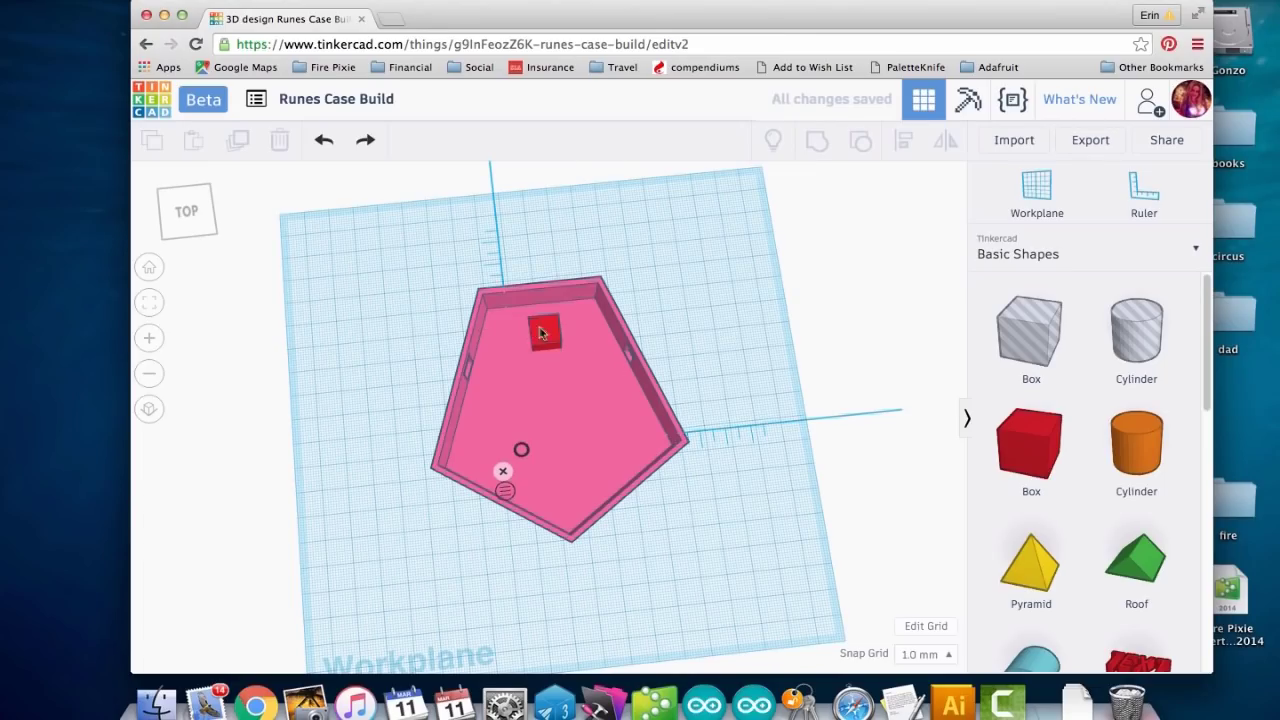
pyautogui.click(545, 333)
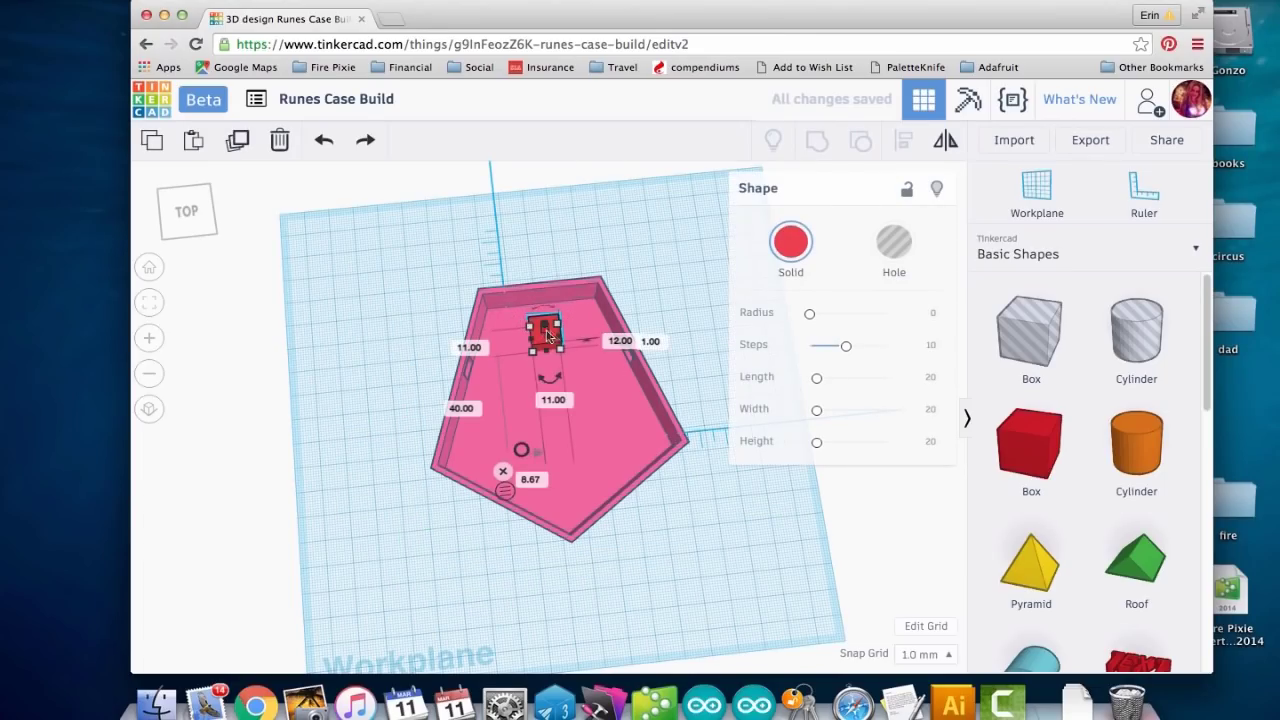
pyautogui.press('Up')
pyautogui.press('Up')
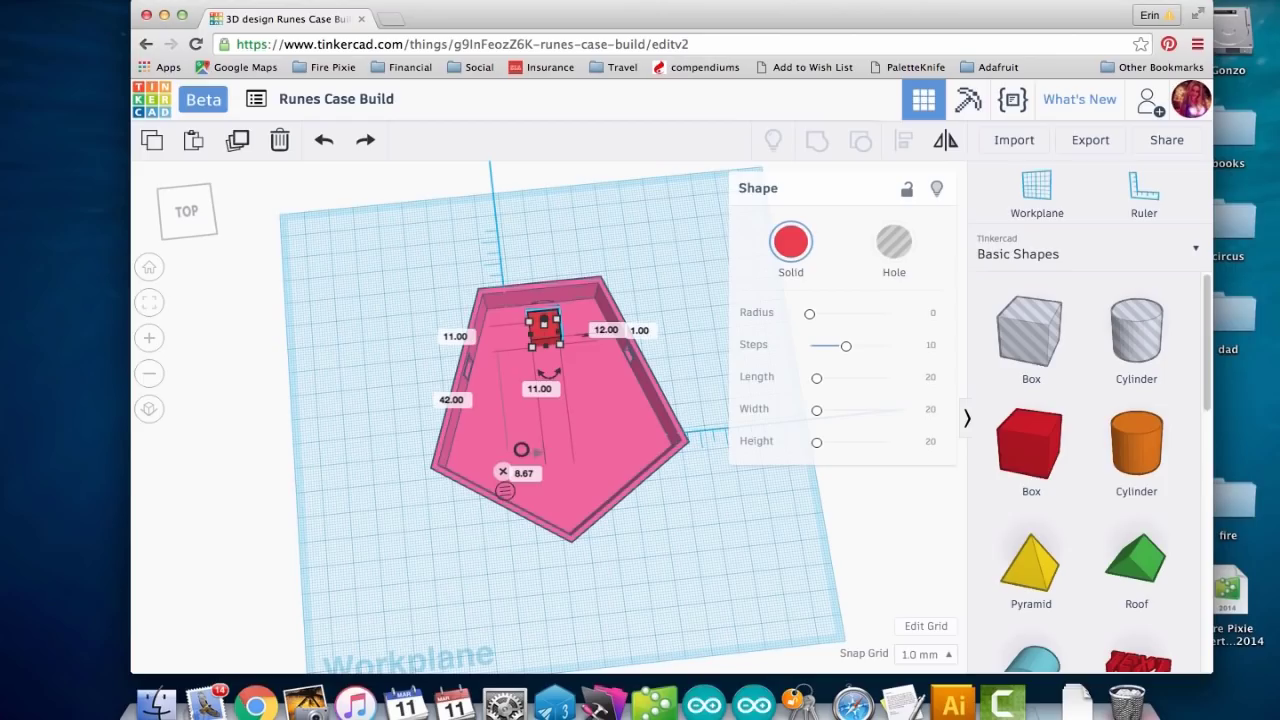
pyautogui.click(428, 310)
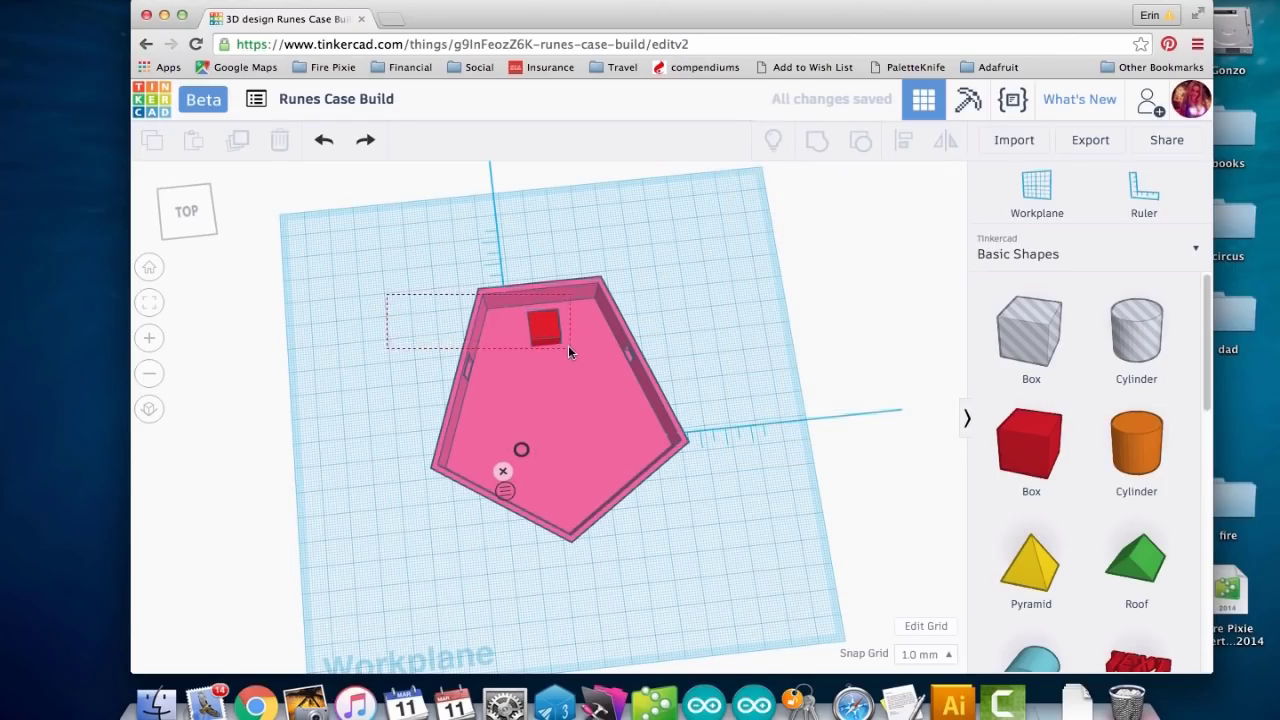
pyautogui.moveTo(543, 341); pyautogui.dragTo(569, 351)
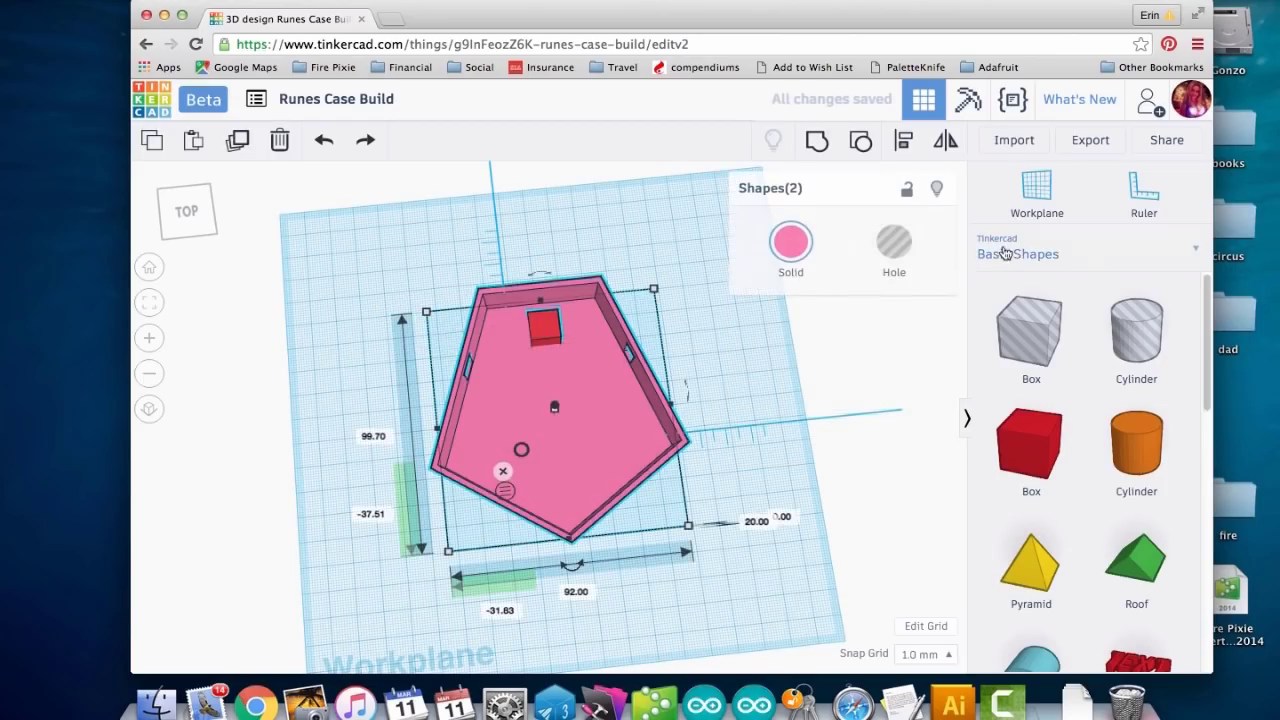
pyautogui.click(818, 145)
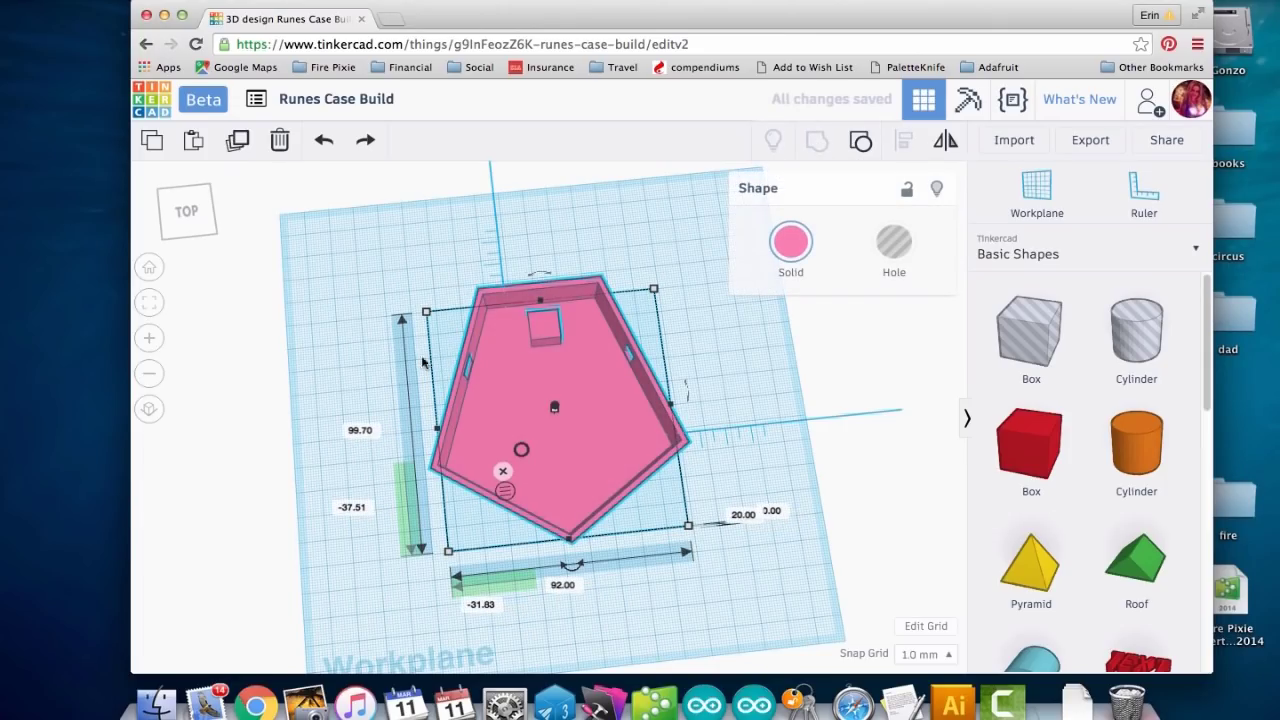
# Deselect the grouped pink case by clicking the empty workplane.
pyautogui.click(369, 411)
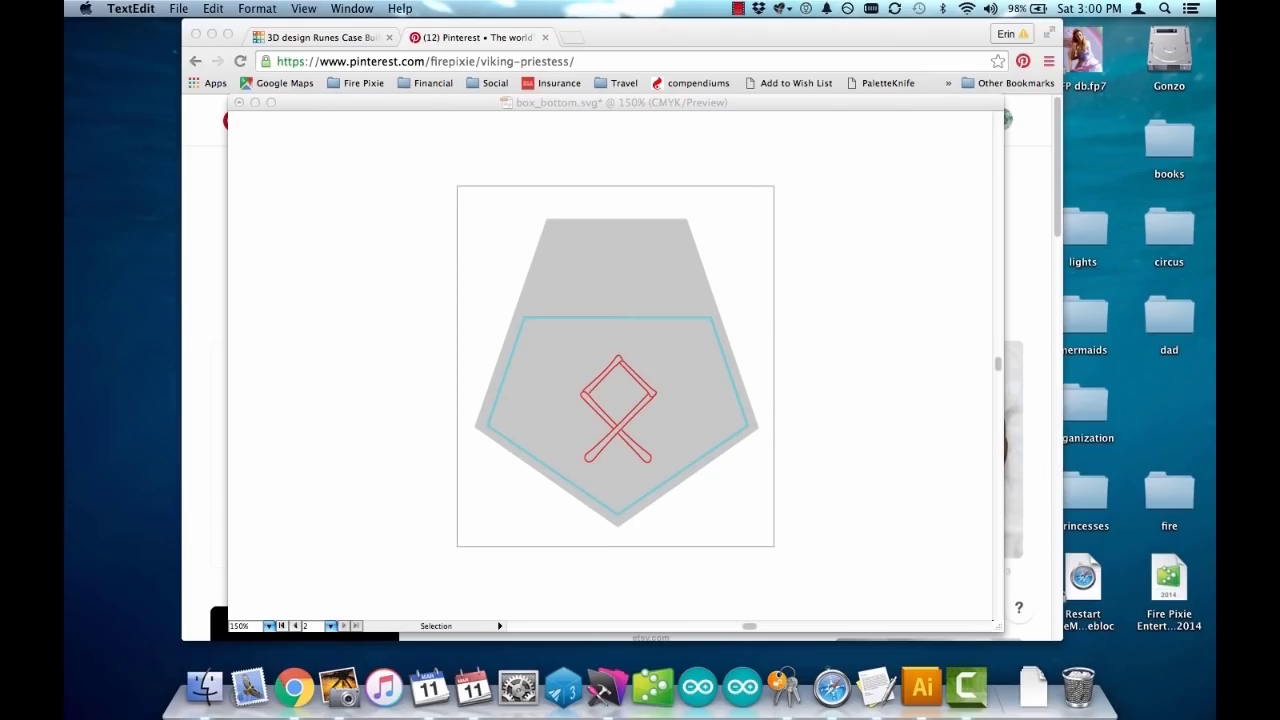
# Show the box bottom's black outline and the lid's red outlines together in box_bottom.svg.
pyautogui.click(455, 40)
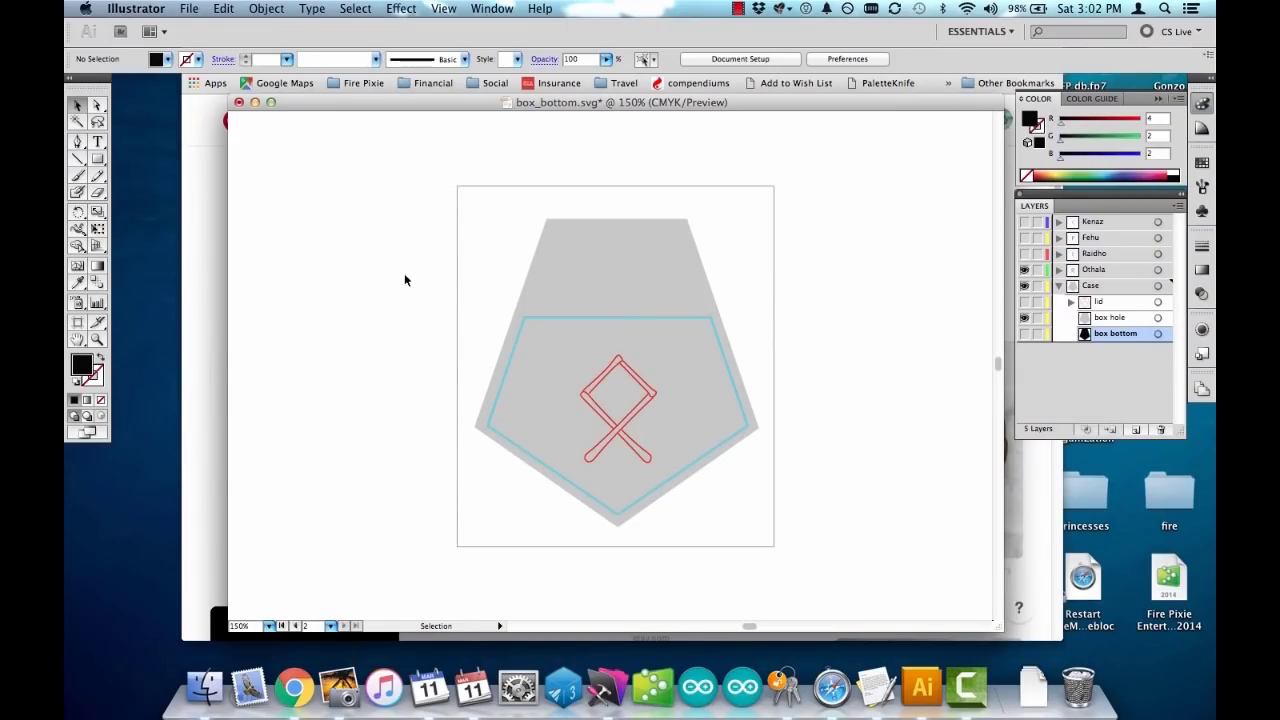
pyautogui.click(1022, 335)
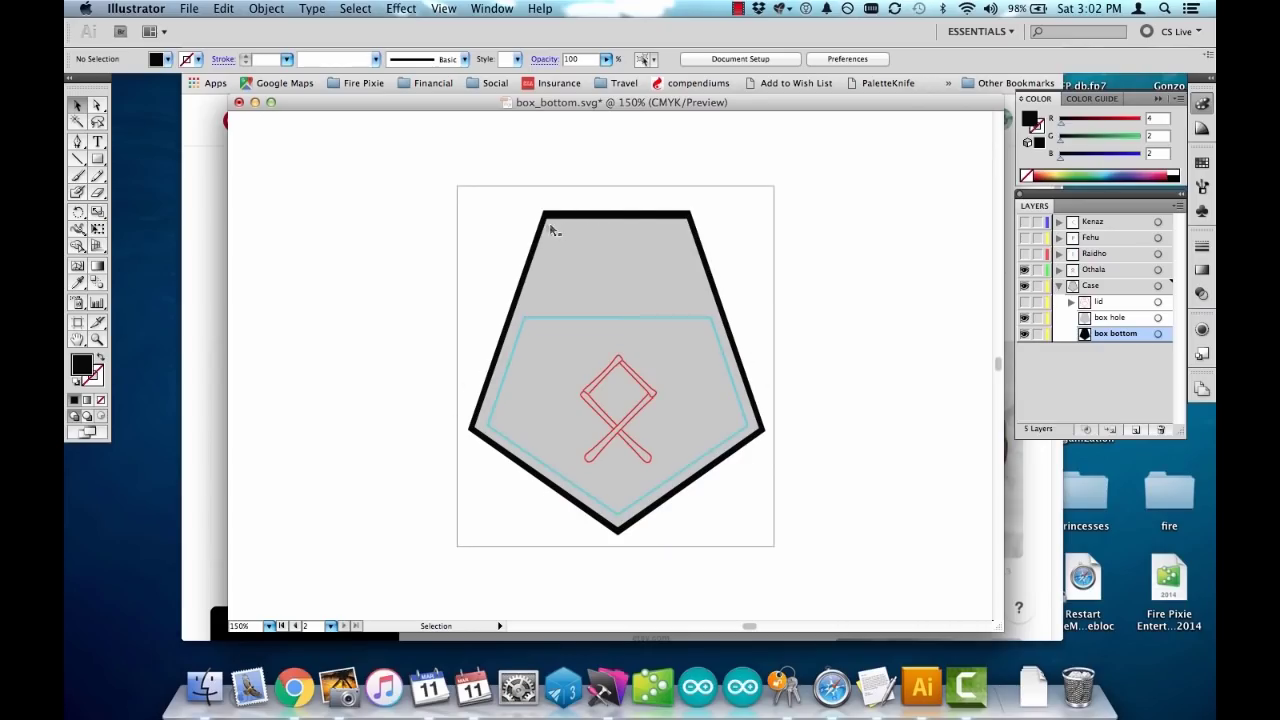
pyautogui.click(1024, 302)
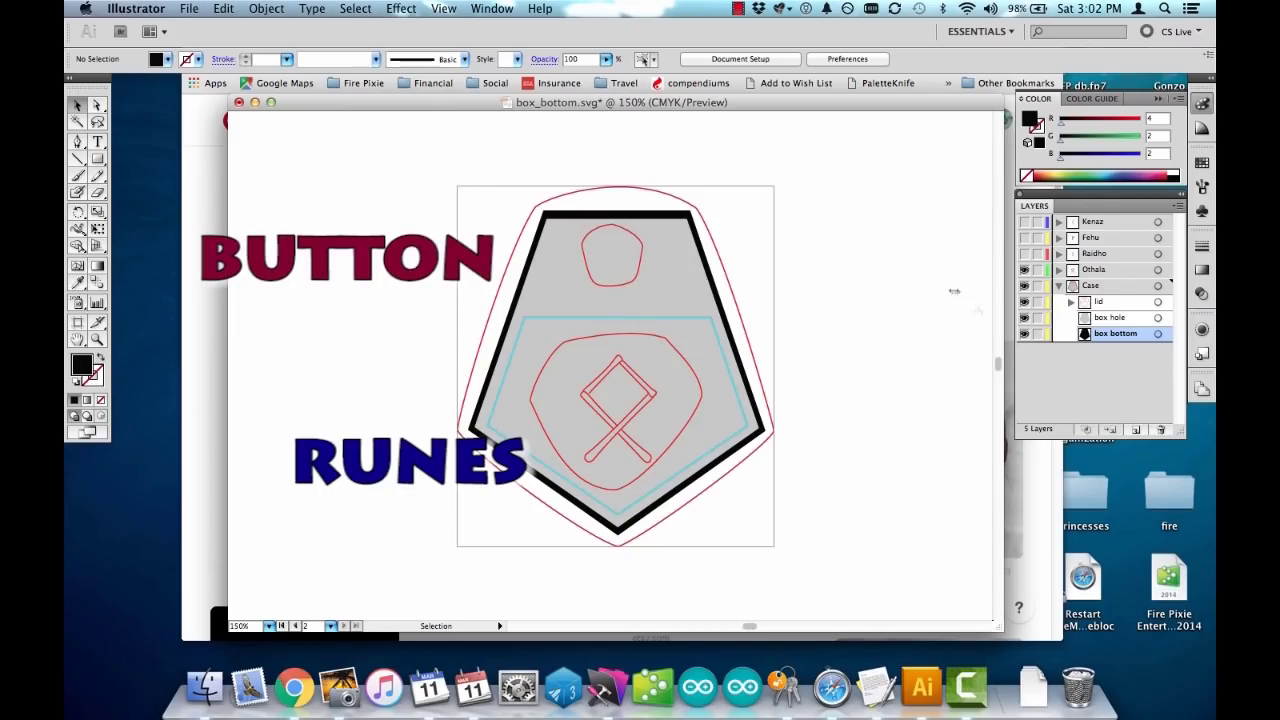
# Hide the box bottom and Othala layers, leaving only the red lid outlines visible.
pyautogui.click(1024, 317)
pyautogui.moveTo(1024, 317); pyautogui.dragTo(1023, 340)
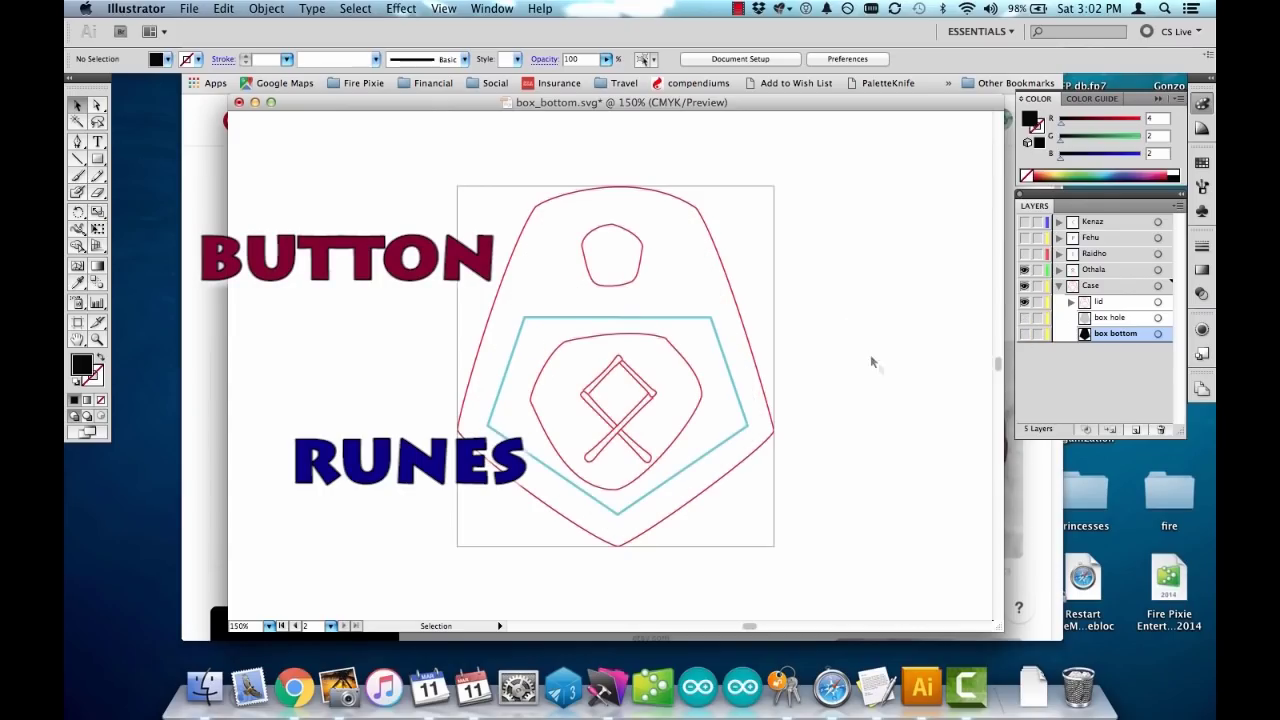
pyautogui.click(1024, 269)
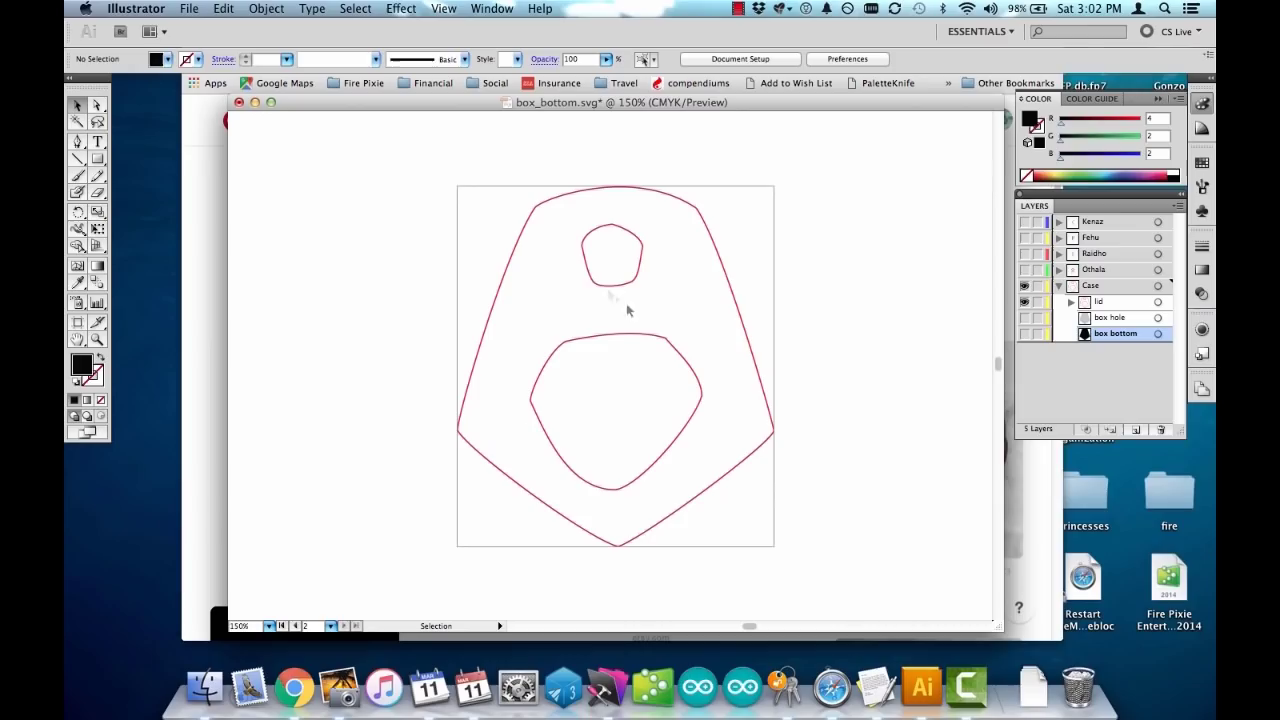
pyautogui.click(188, 8)
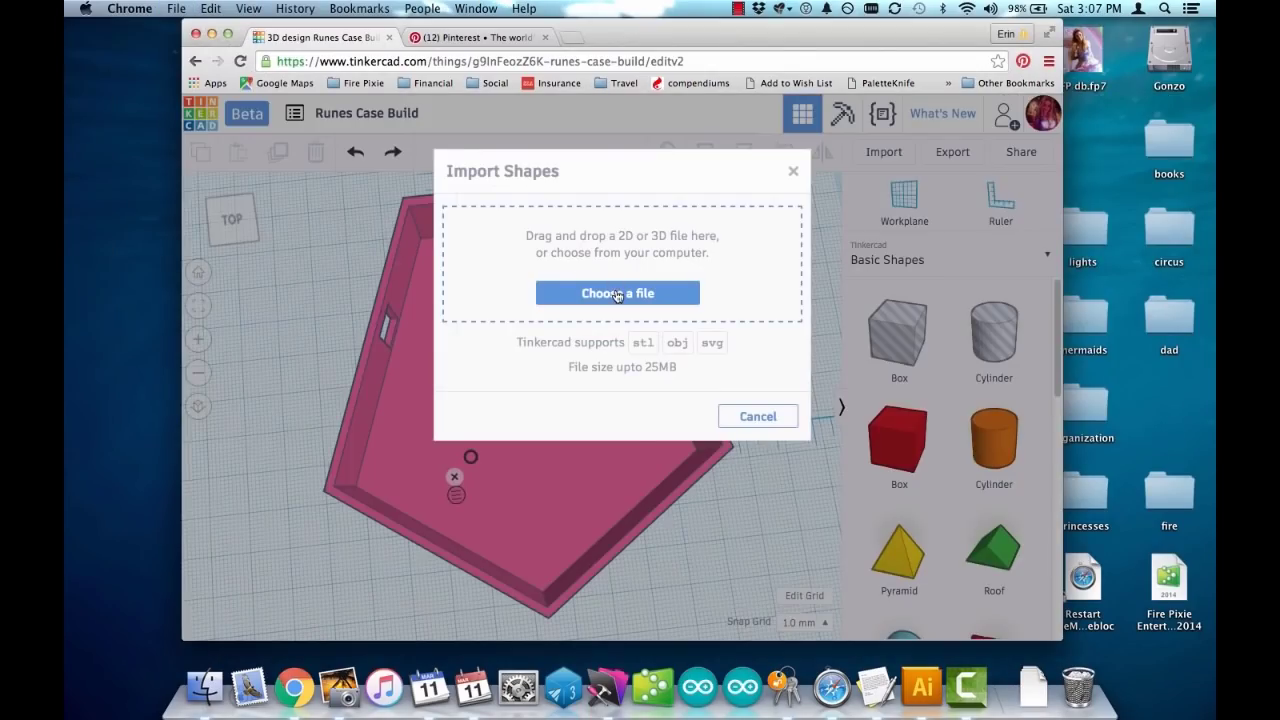
# Import box_lid.svg as the orange lid shape around the pink tray.
pyautogui.click(618, 293)
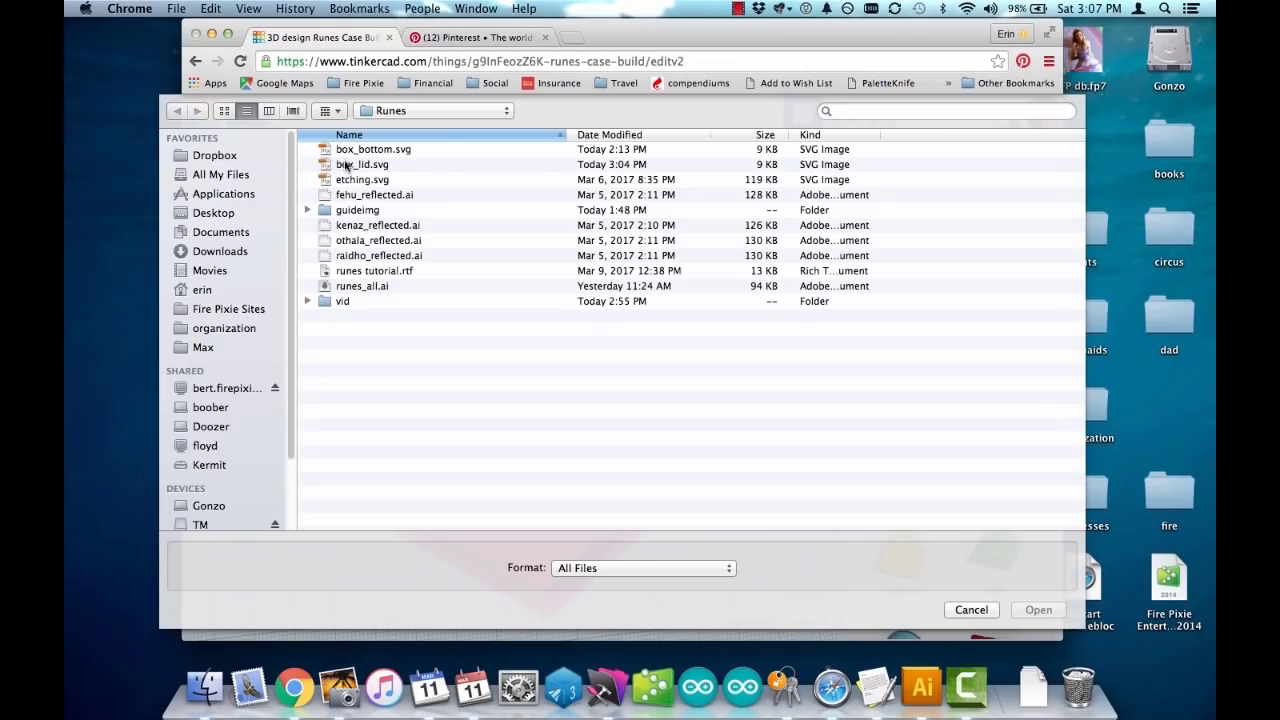
pyautogui.doubleClick(360, 164)
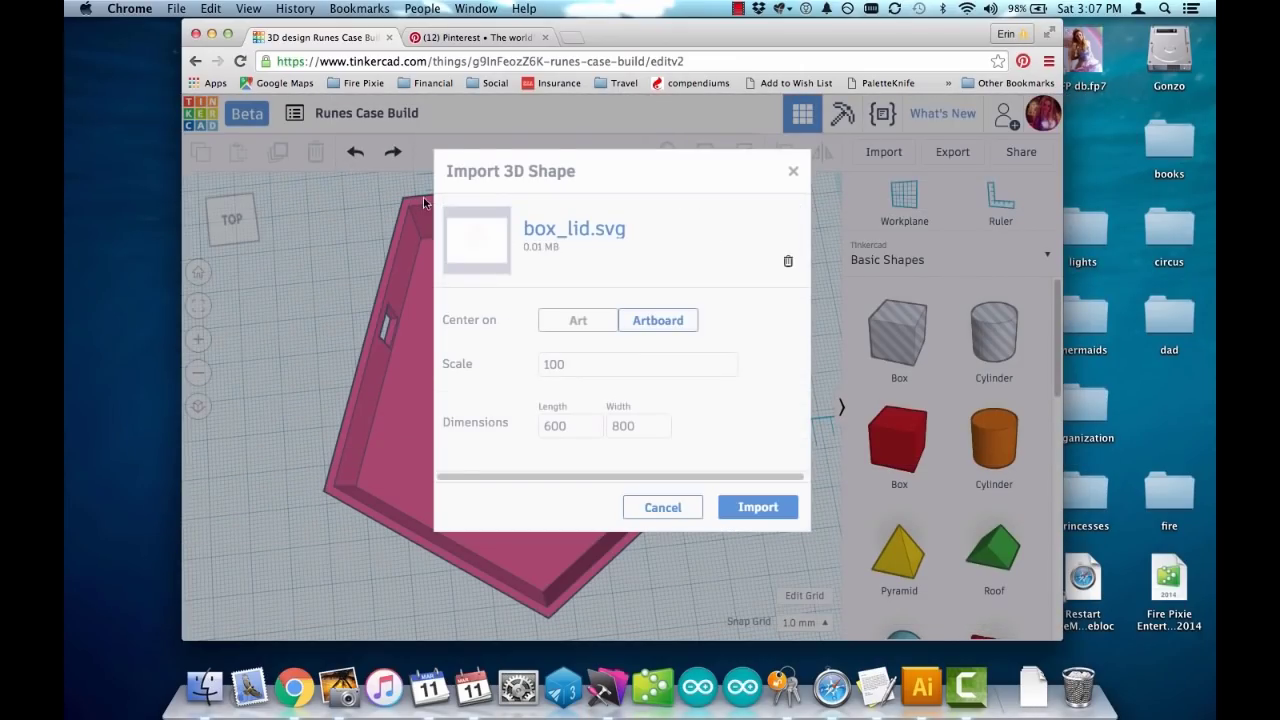
pyautogui.click(757, 507)
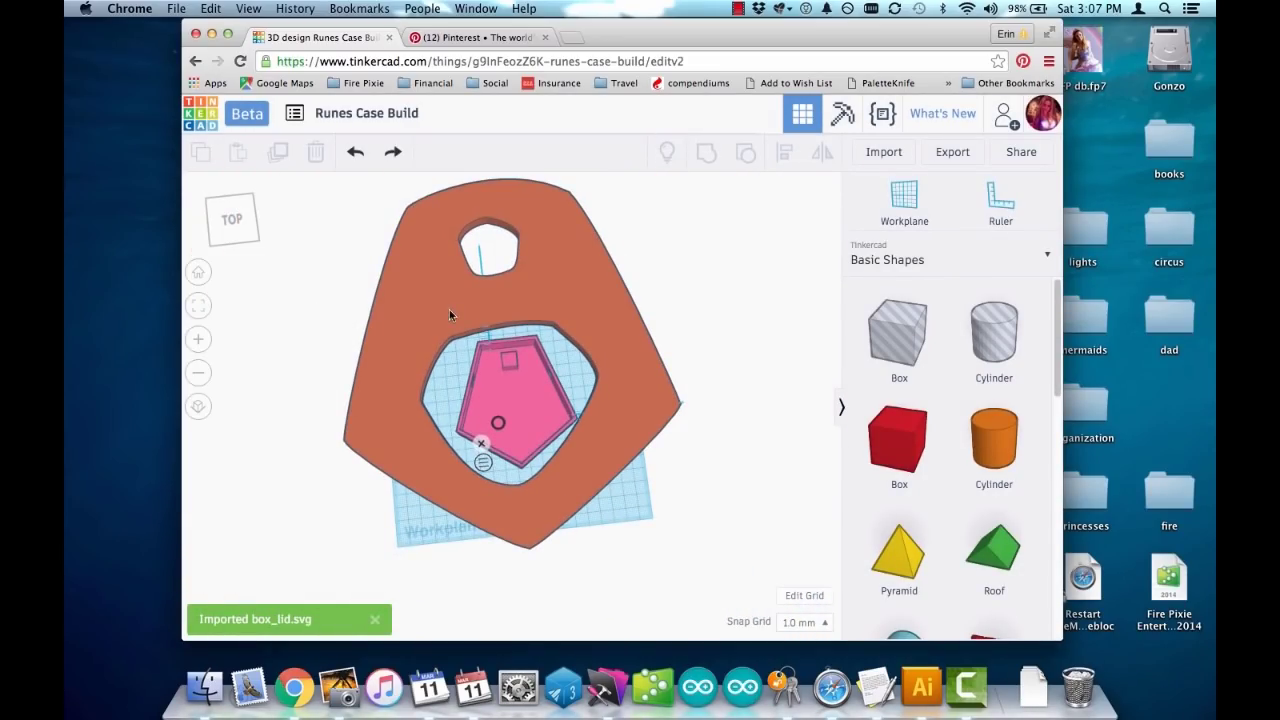
pyautogui.click(452, 312)
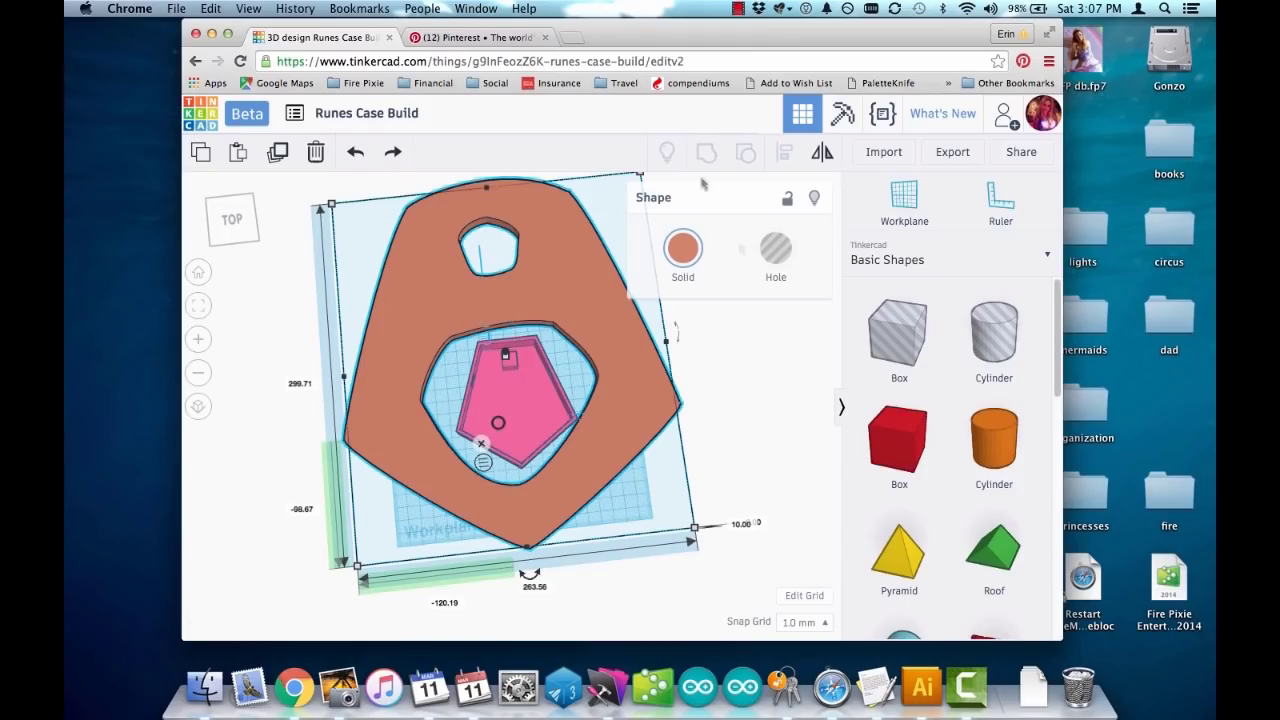
pyautogui.click(922, 687)
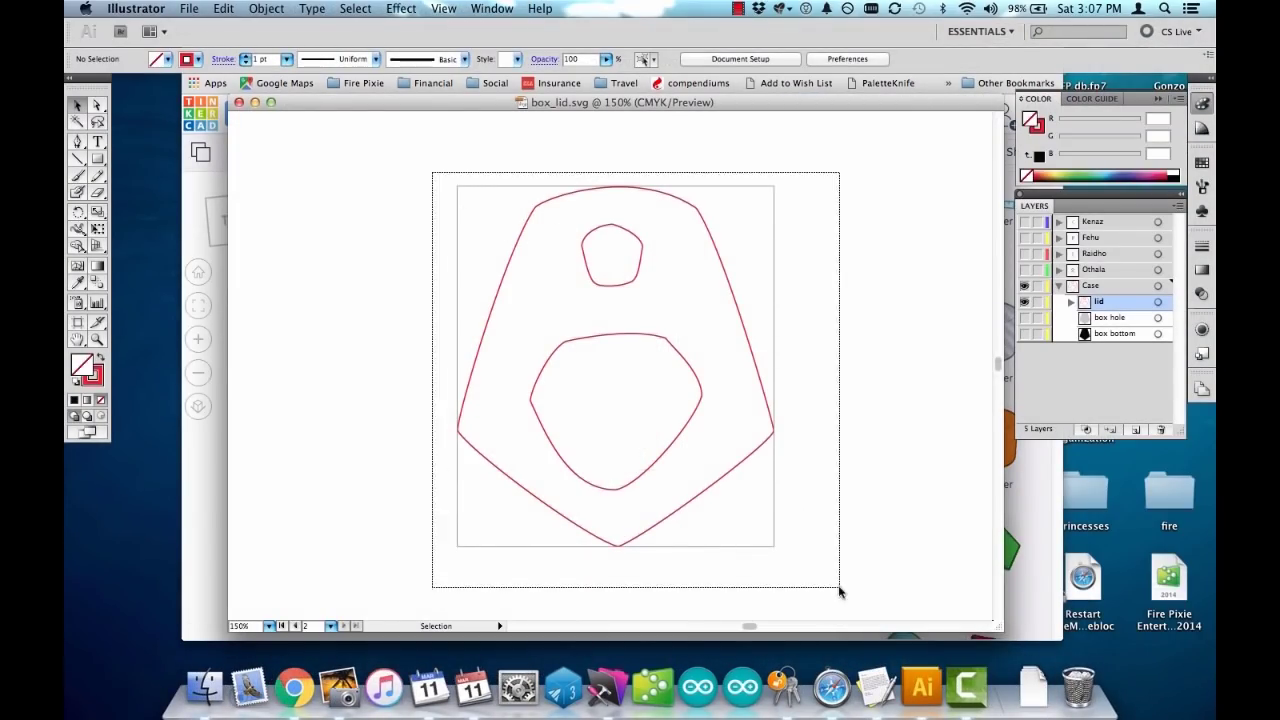
pyautogui.moveTo(432, 177); pyautogui.dragTo(802, 523)
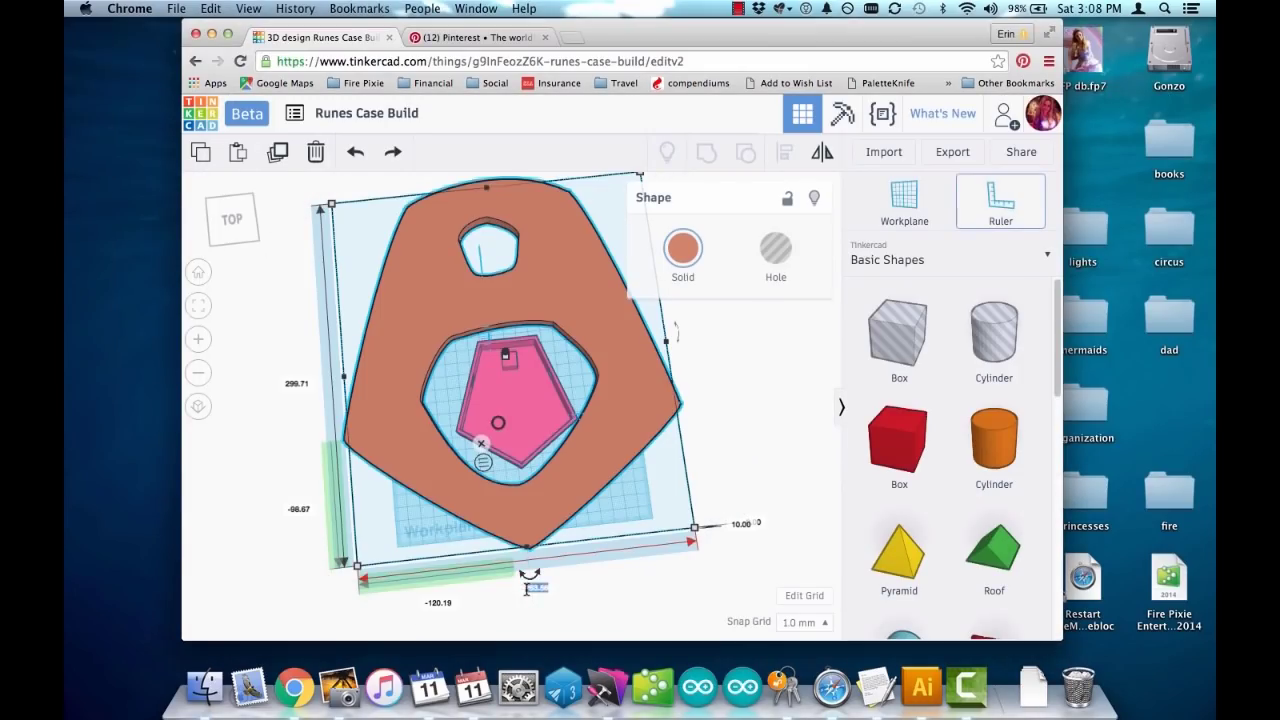
pyautogui.moveTo(517, 570); pyautogui.dragTo(427, 584)
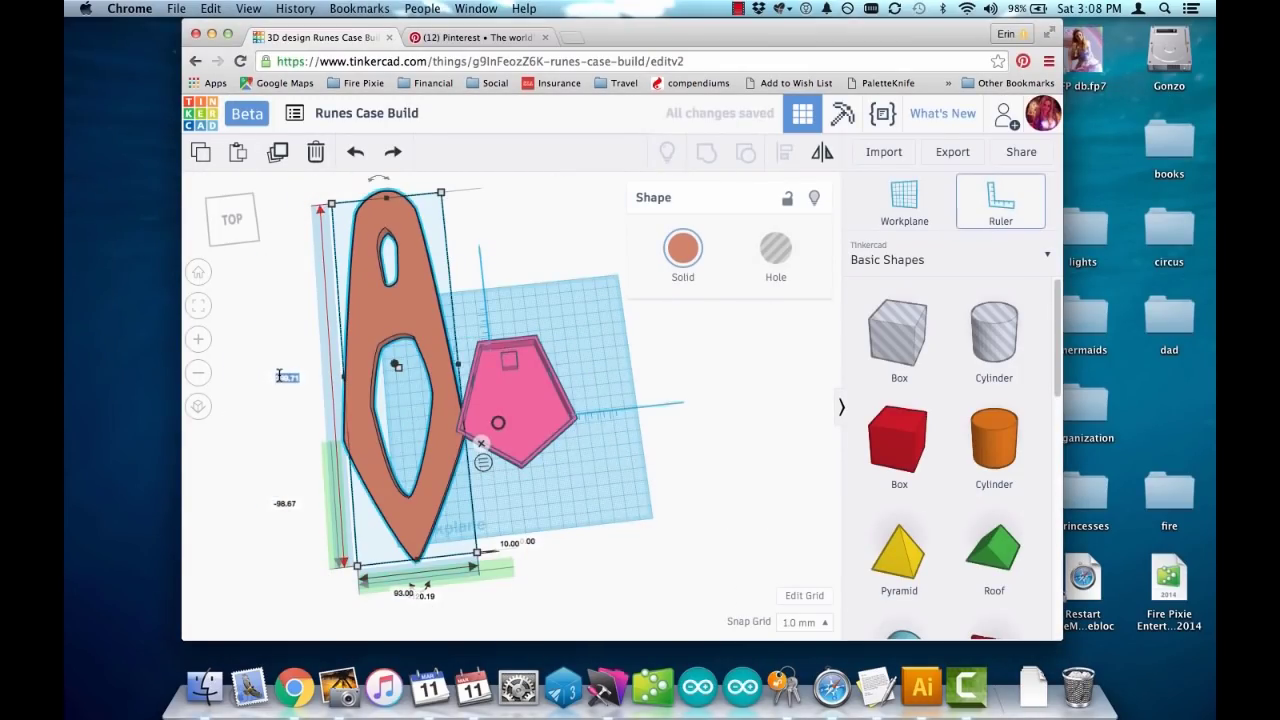
pyautogui.write('105.7')
pyautogui.press('Return')
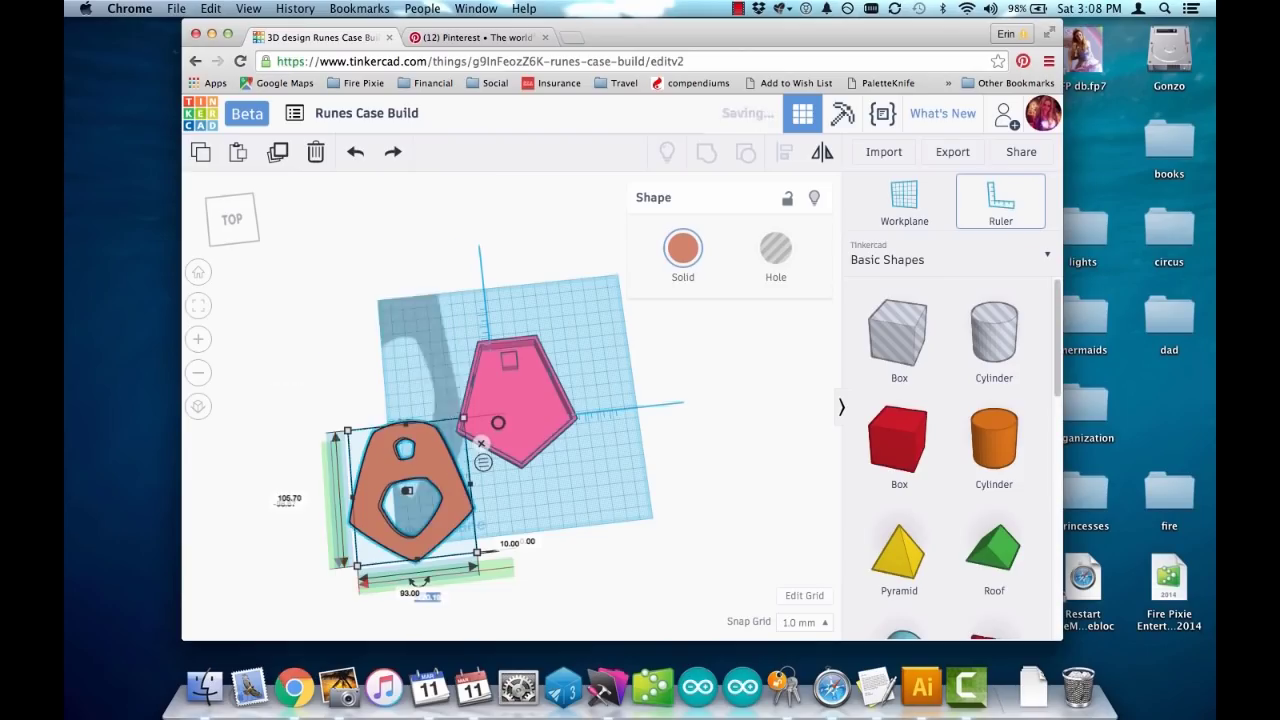
pyautogui.moveTo(363, 513); pyautogui.dragTo(478, 411)
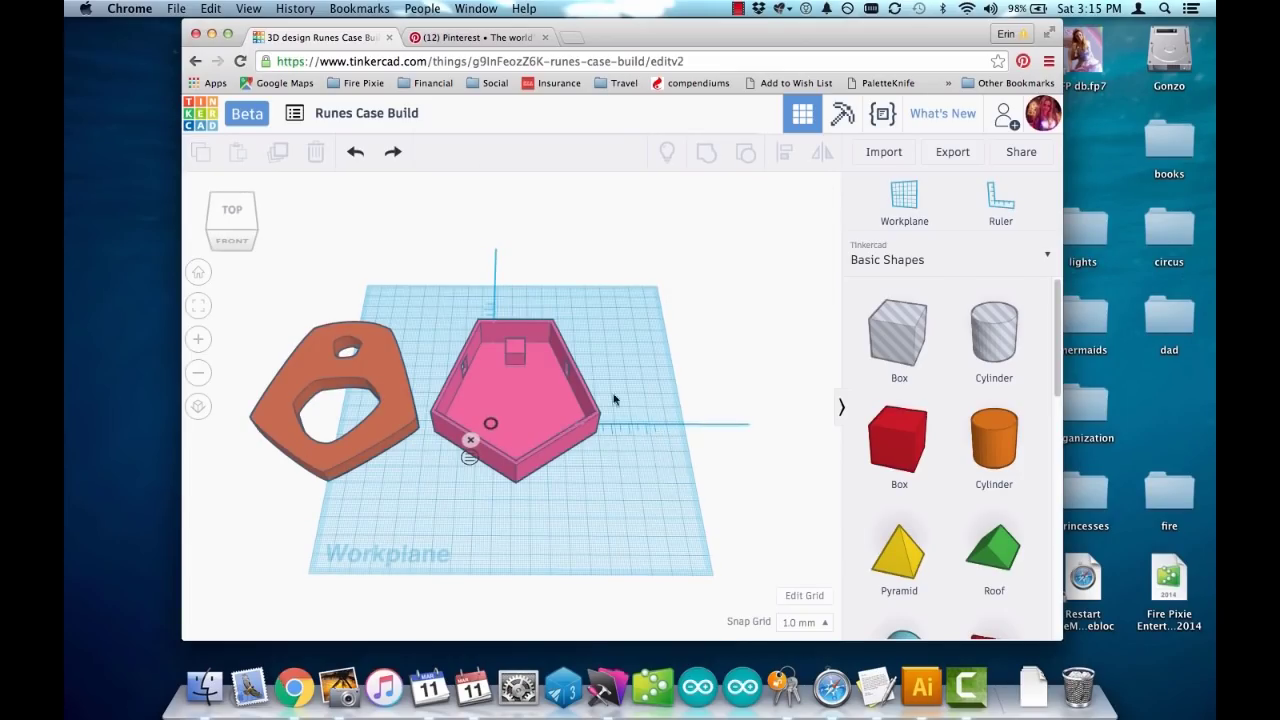
# Ungroup the pink case repeatedly until the inner hole pentagon separates.
pyautogui.click(540, 399)
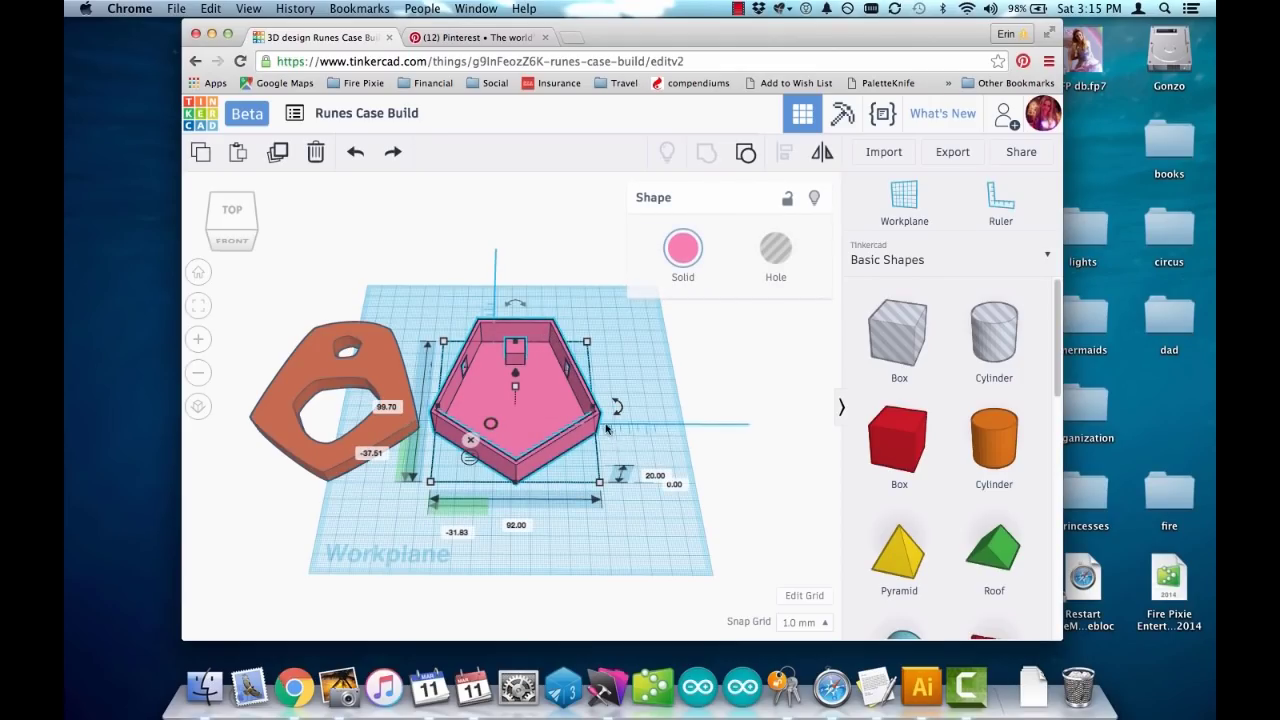
pyautogui.click(735, 153)
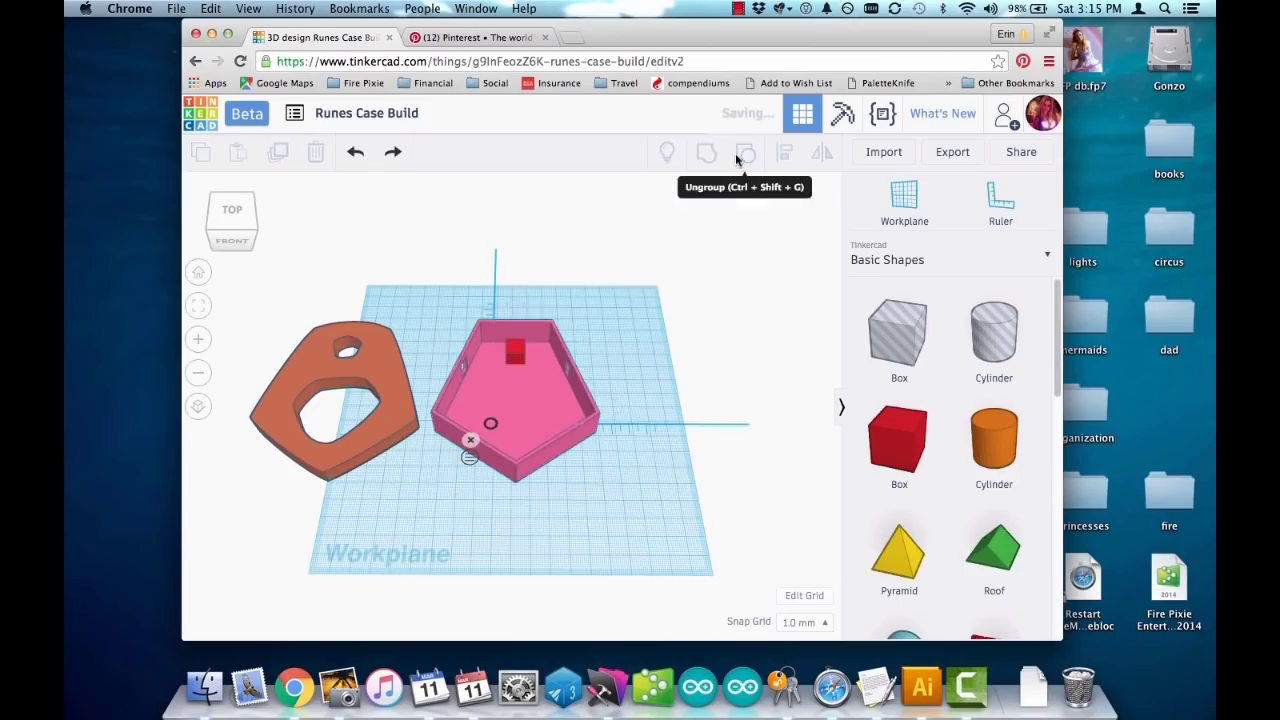
pyautogui.click(490, 421)
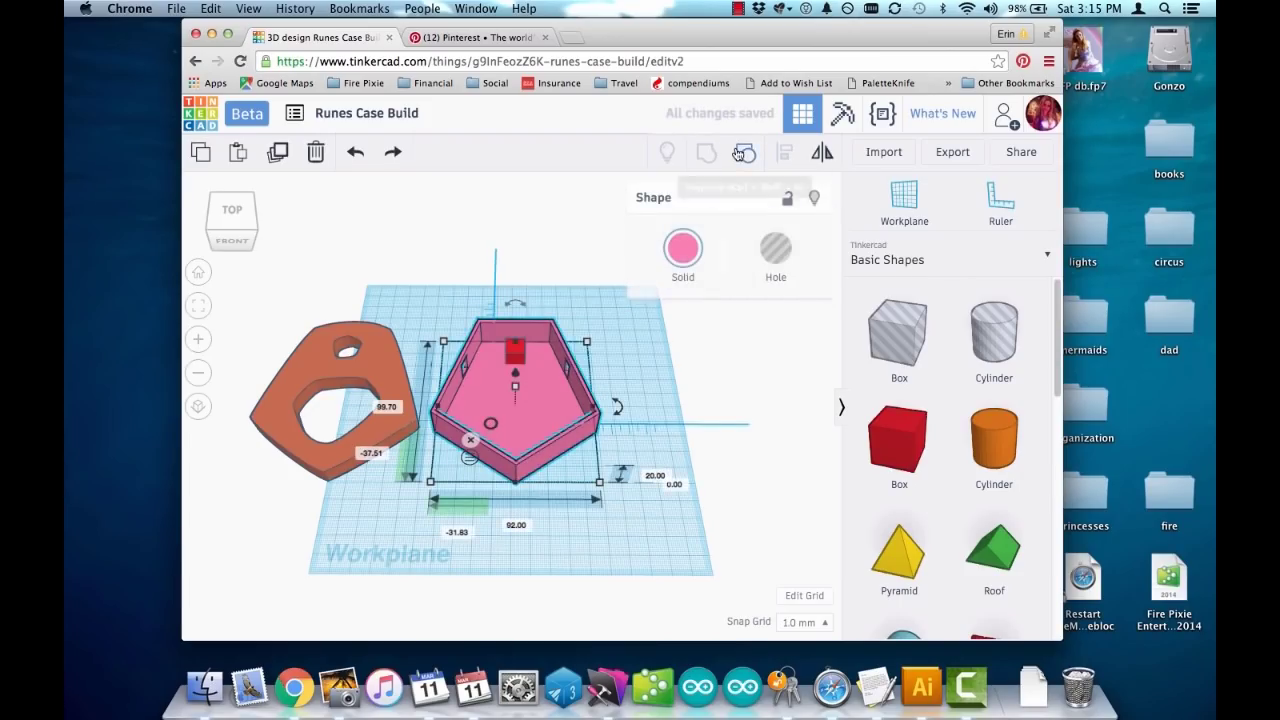
pyautogui.click(745, 152)
pyautogui.click(534, 424)
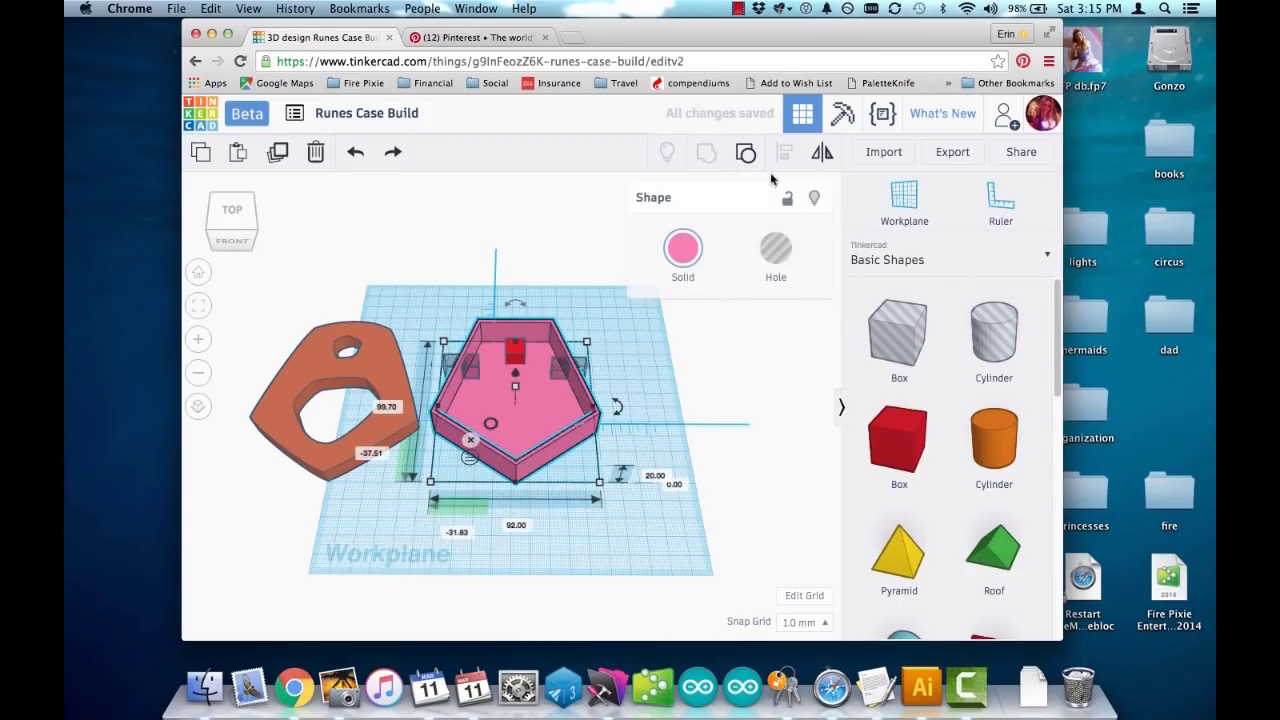
pyautogui.click(745, 152)
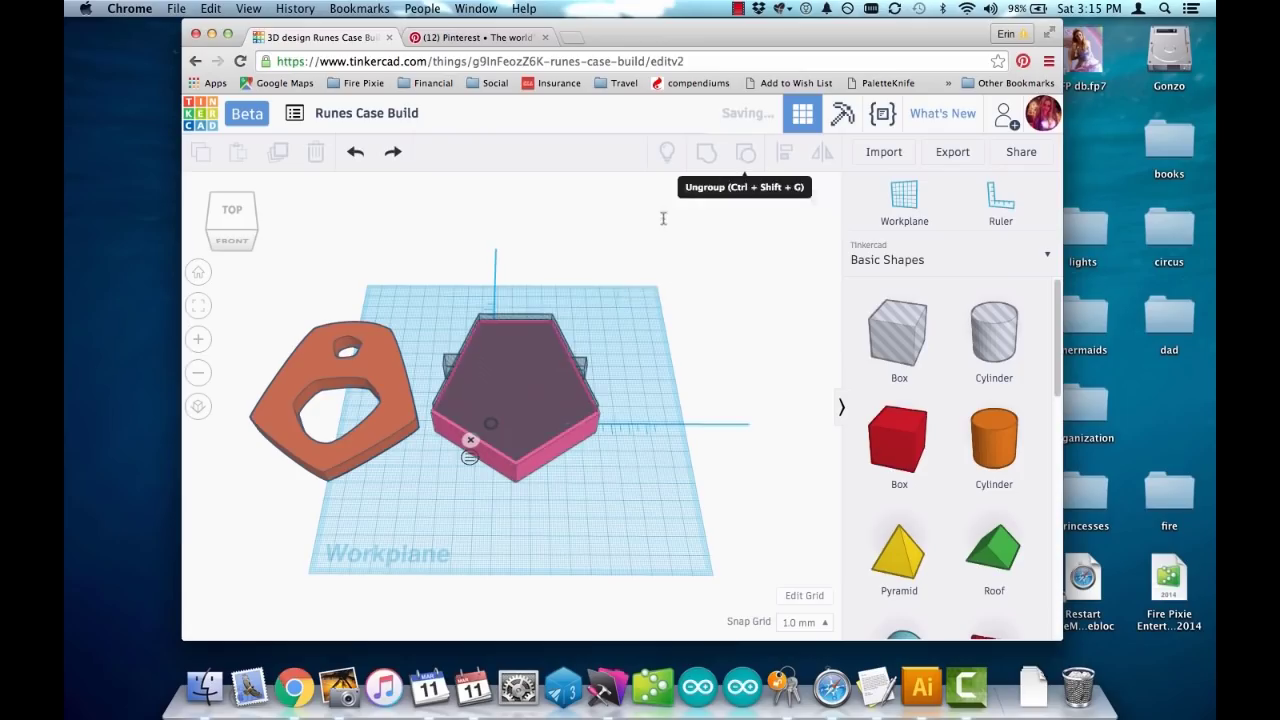
# Duplicate the outer pink pentagon with Cmd-D.
pyautogui.click(501, 467)
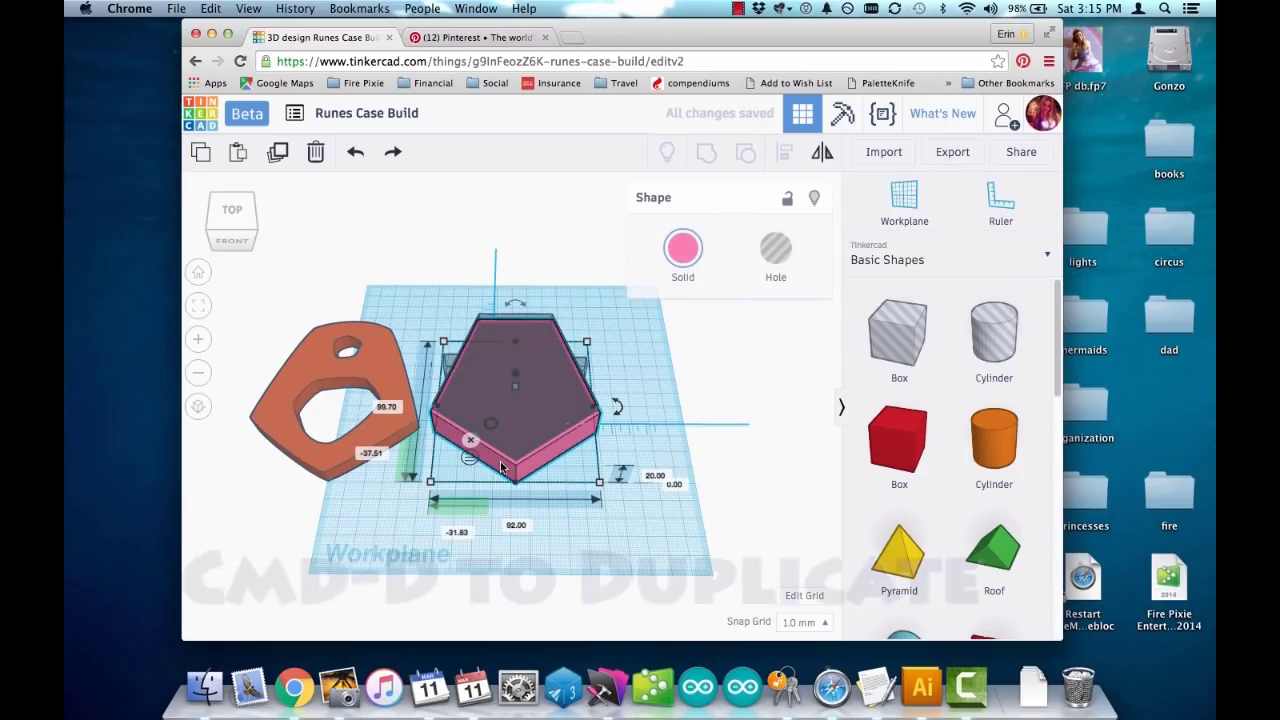
pyautogui.press('super+d')
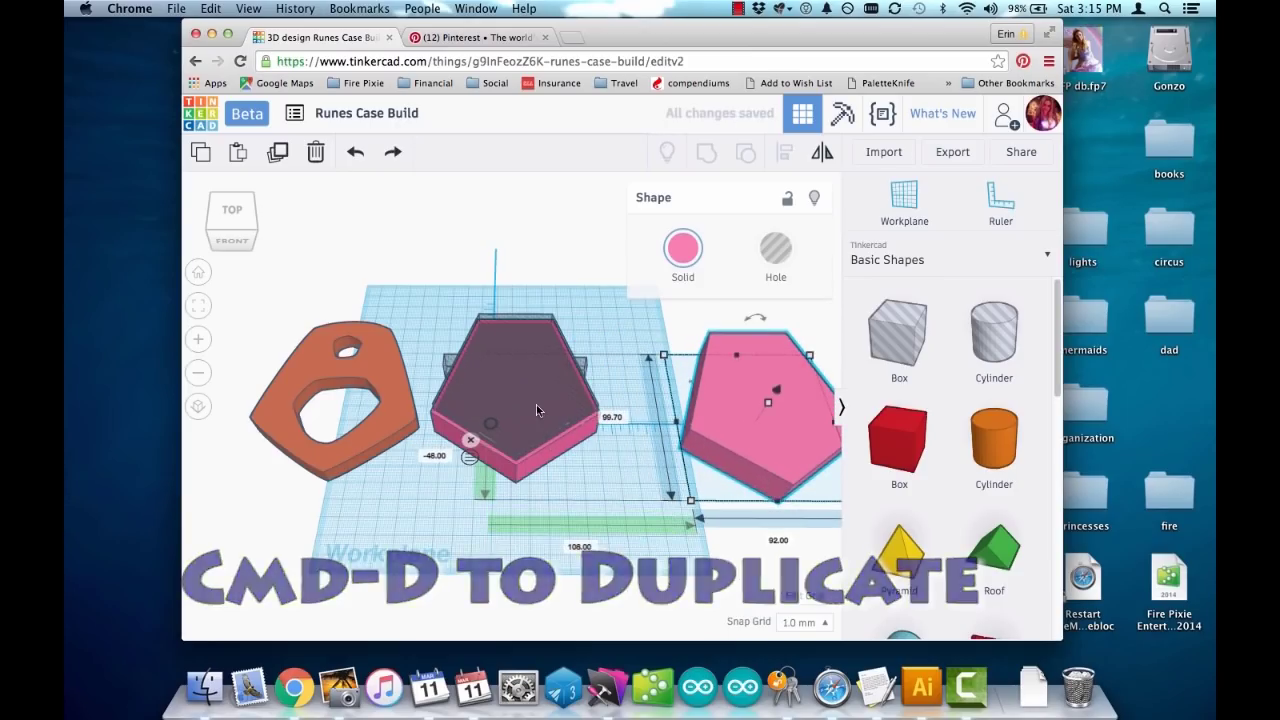
pyautogui.click(560, 458)
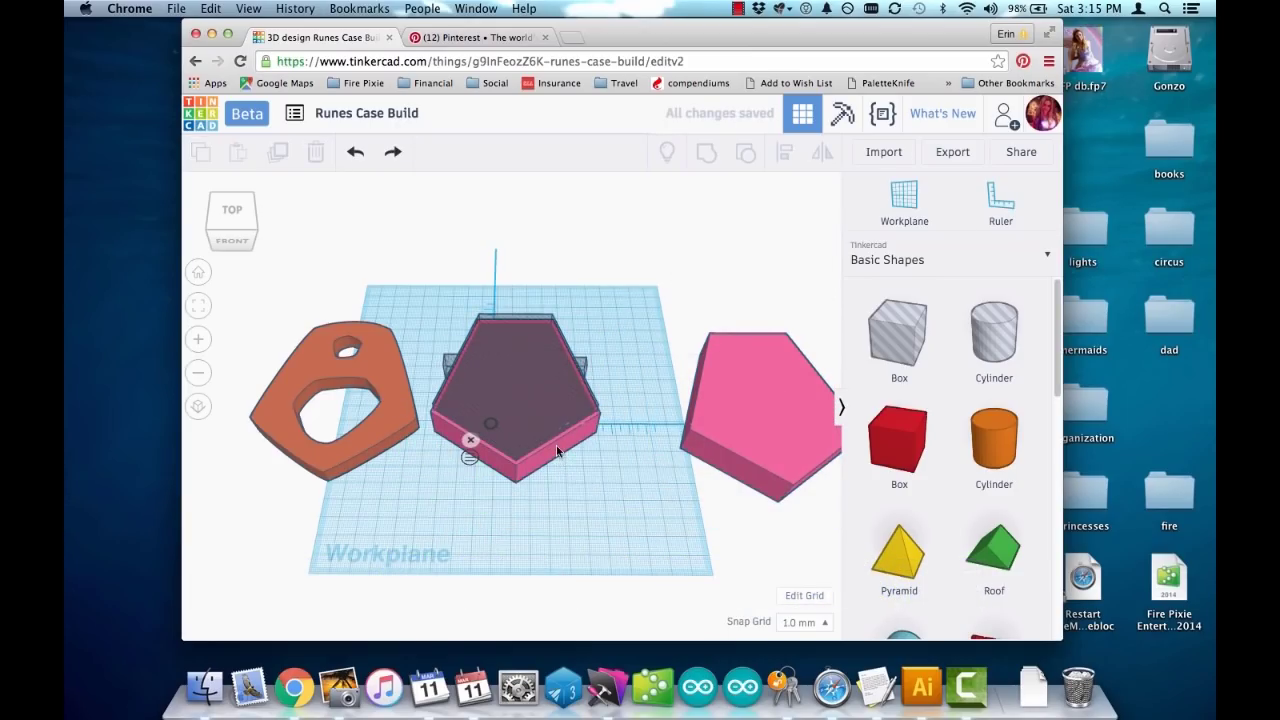
# Regroup the outer pentagon and its hole into one red hollow case.
pyautogui.click(557, 452)
pyautogui.keyDown('shift'); pyautogui.click(517, 401); pyautogui.keyUp('shift')
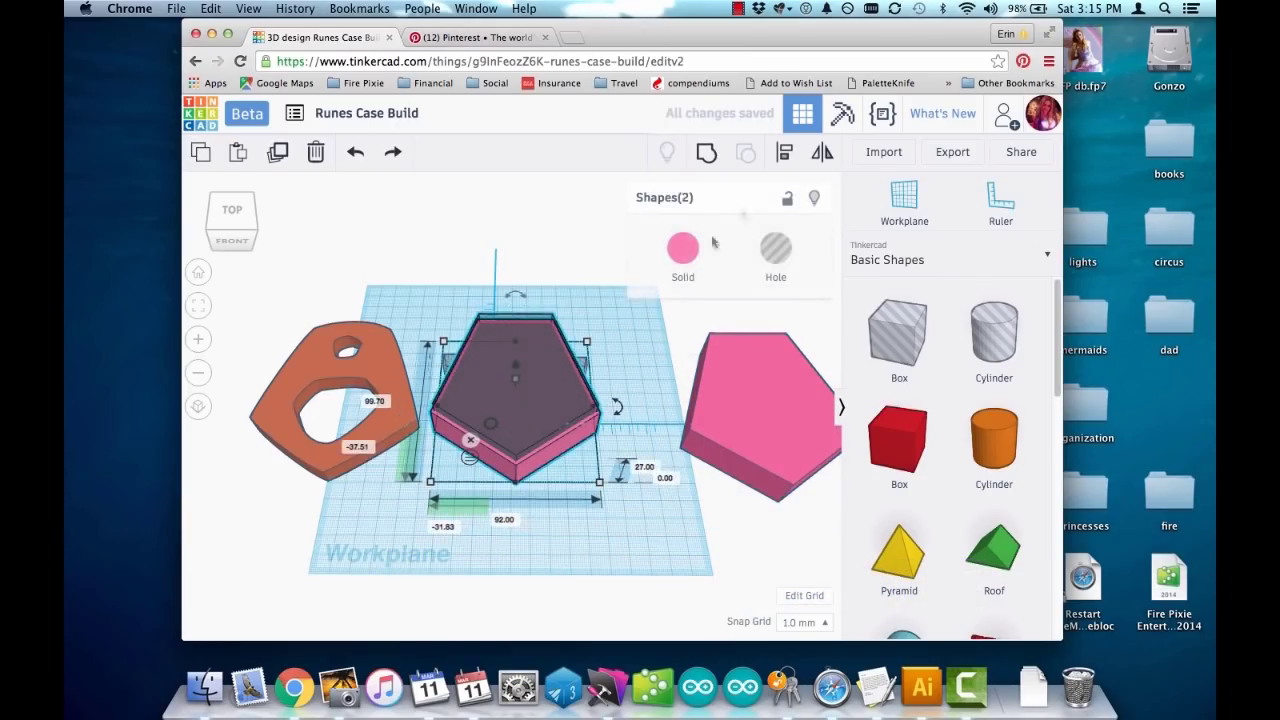
pyautogui.click(720, 152)
pyautogui.click(630, 313)
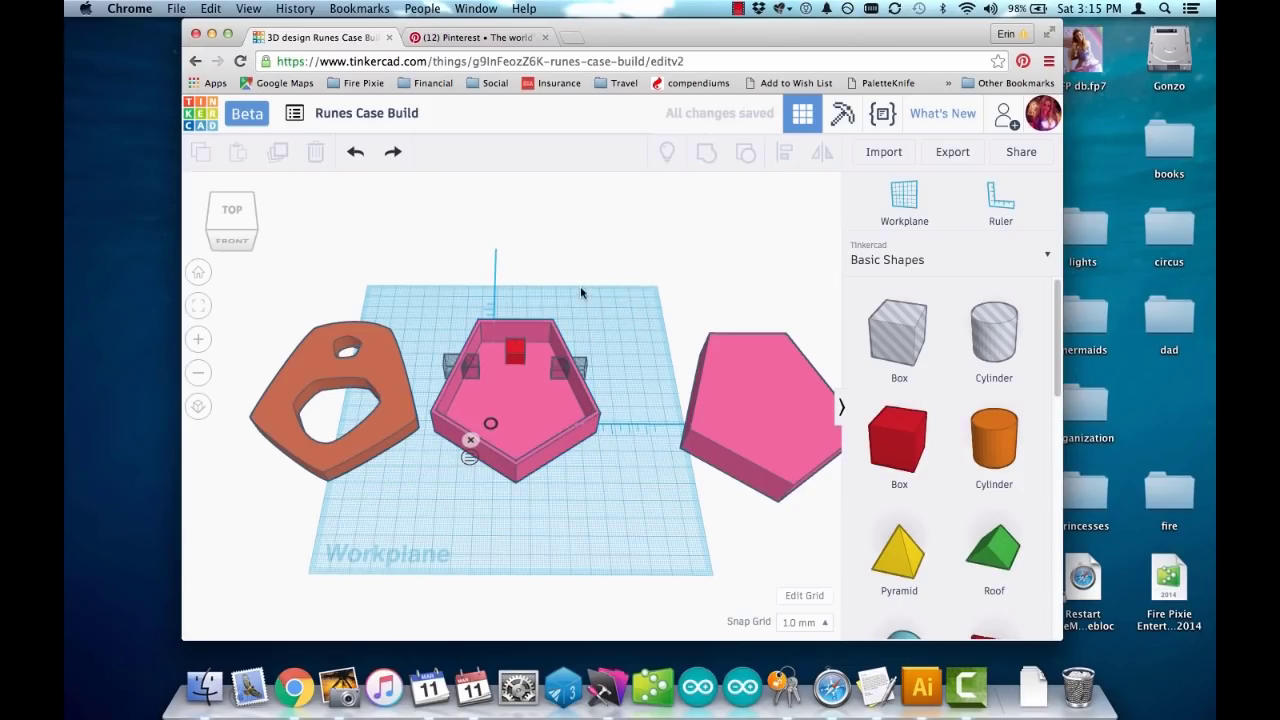
pyautogui.click(476, 430)
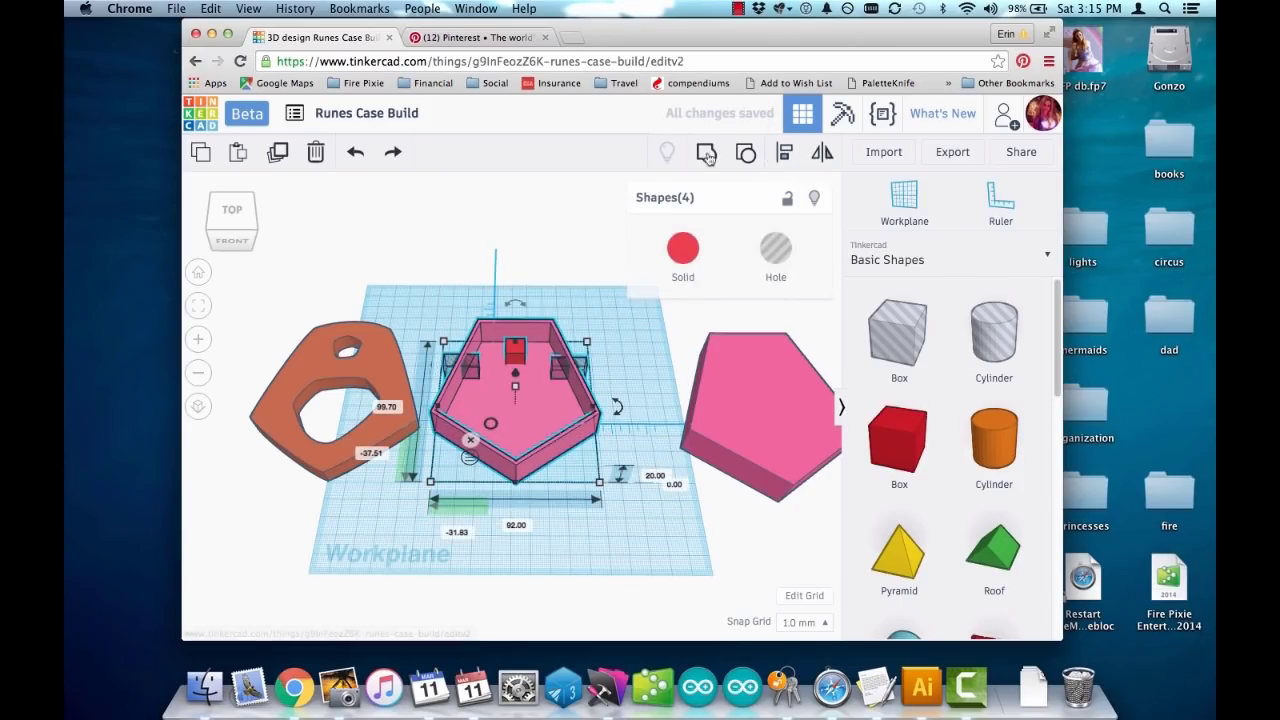
pyautogui.click(706, 152)
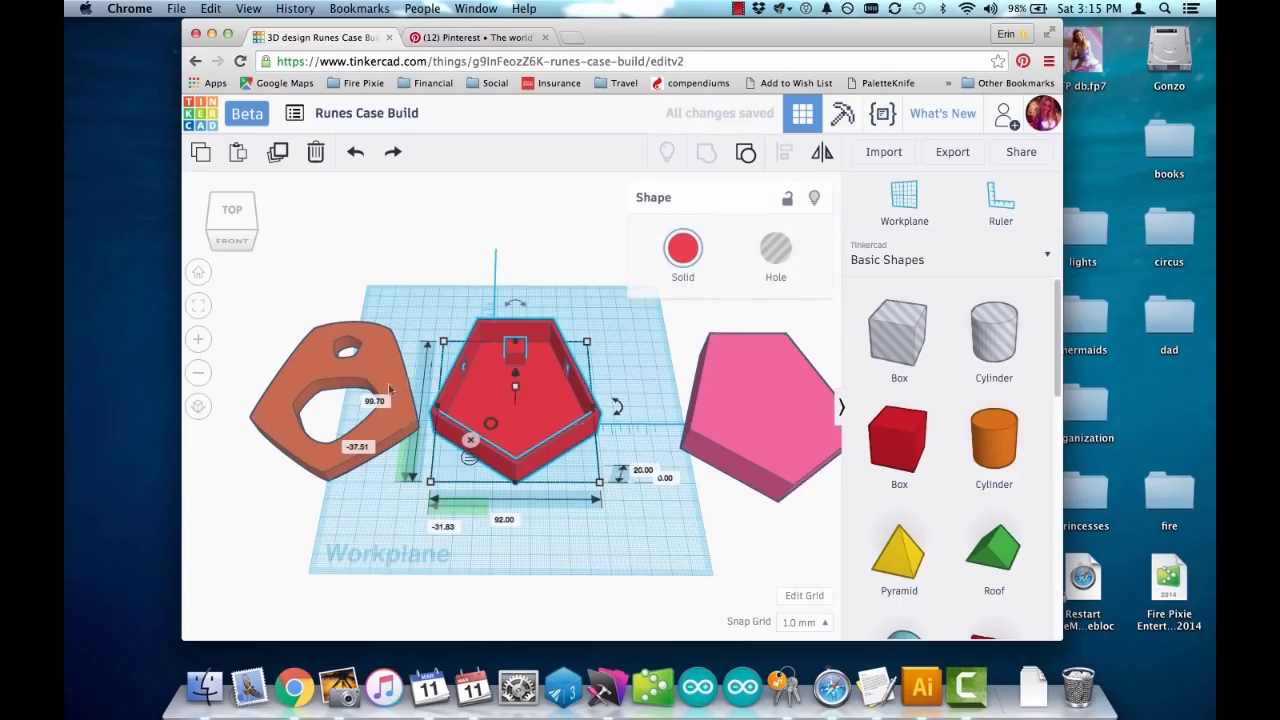
# Place the orange ring under the pink pentagon copy and centre them with Align.
pyautogui.moveTo(703, 400); pyautogui.dragTo(696, 401)
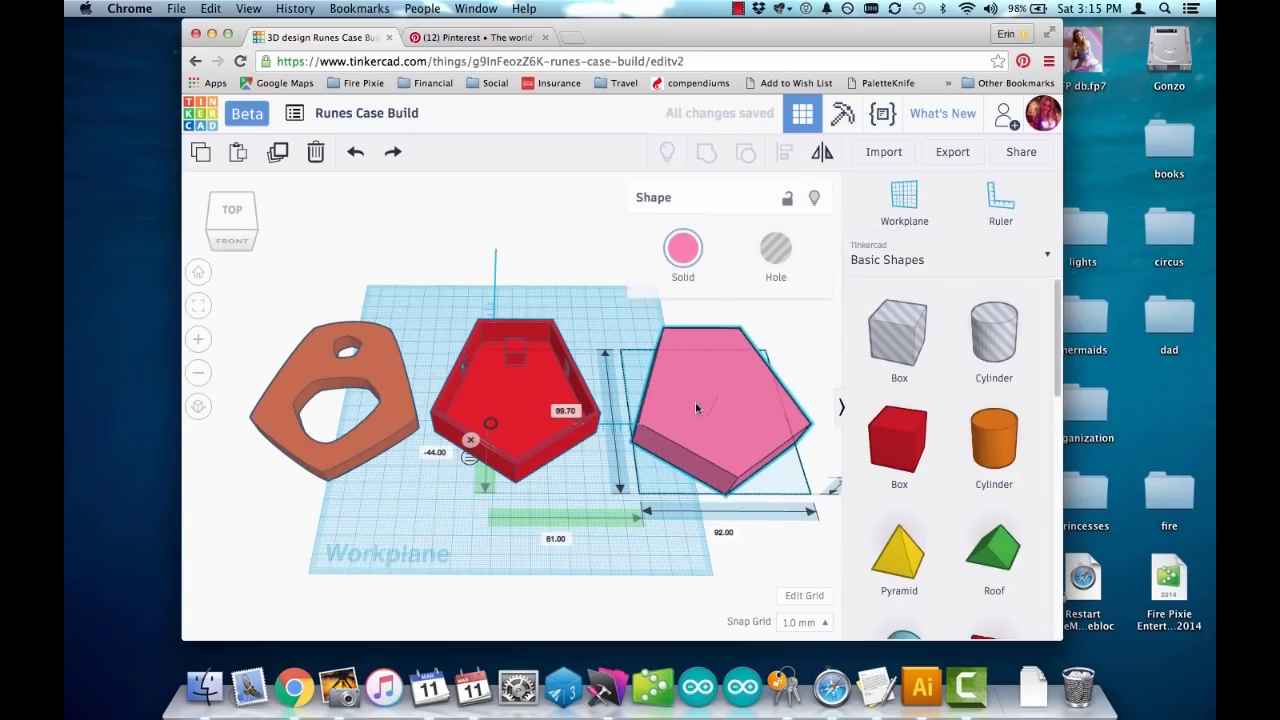
pyautogui.moveTo(402, 408); pyautogui.dragTo(774, 428)
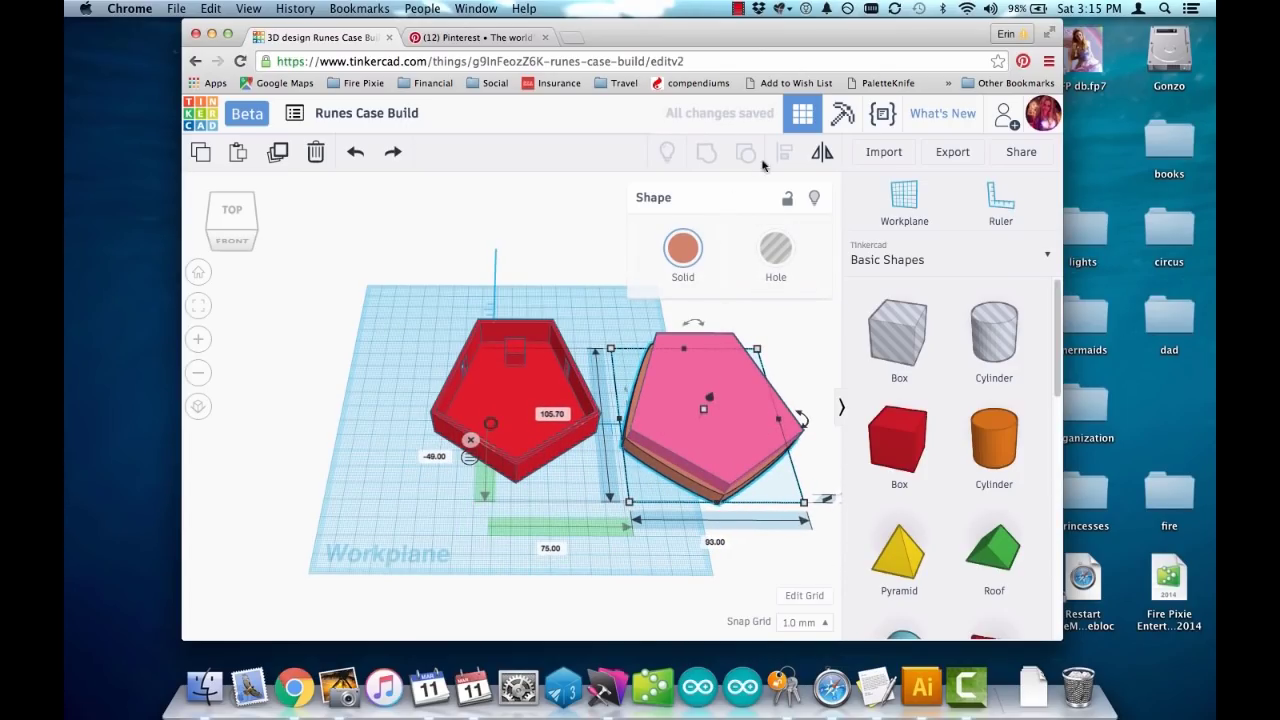
pyautogui.keyDown('shift'); pyautogui.click(705, 488); pyautogui.keyUp('shift')
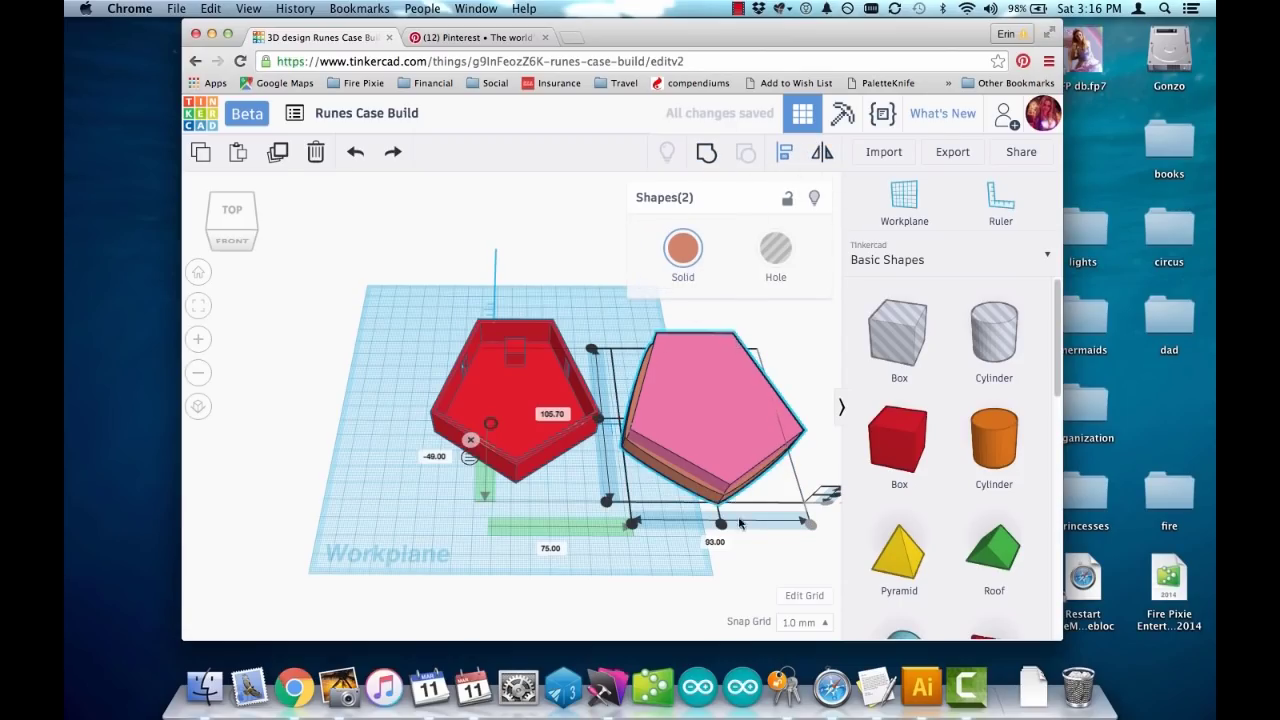
pyautogui.click(721, 524)
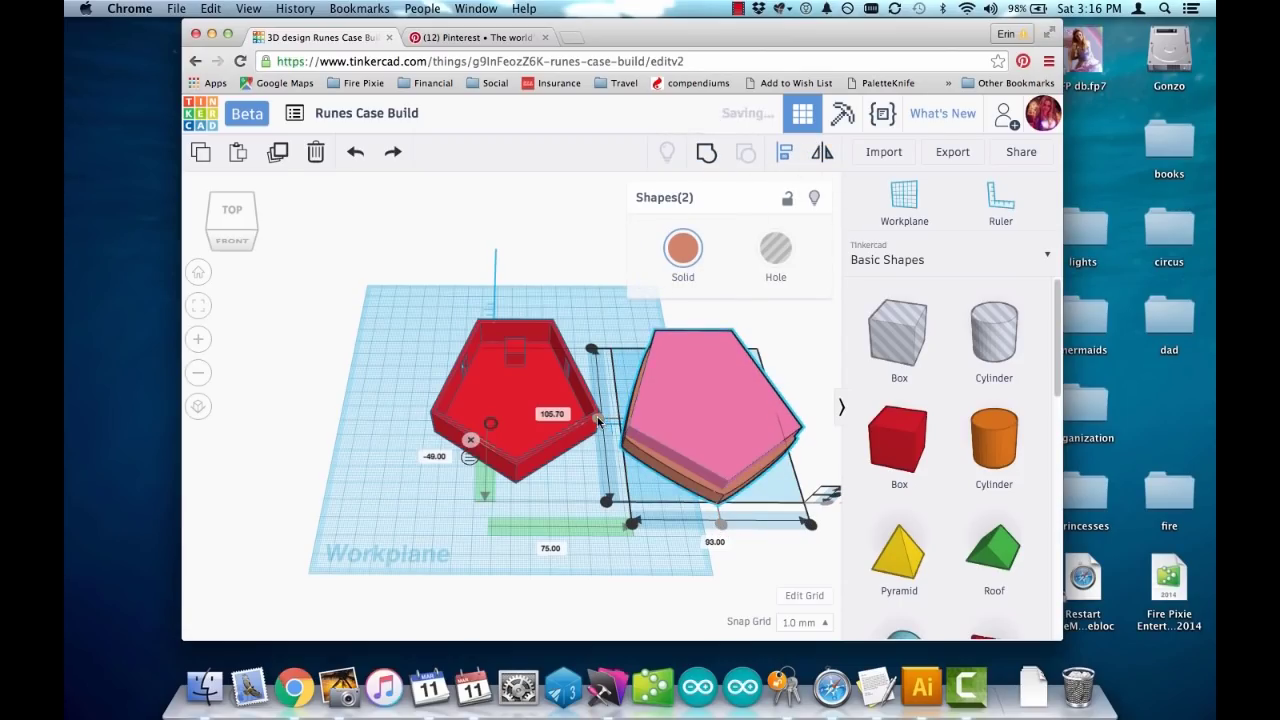
# Orbit below the stack and select just the pink pentagon's length dimension.
pyautogui.moveTo(684, 549)
pyautogui.mouseDown(button='right')
pyautogui.moveTo(444, 270)
pyautogui.moveTo(623, 500)
pyautogui.mouseUp(button='right')
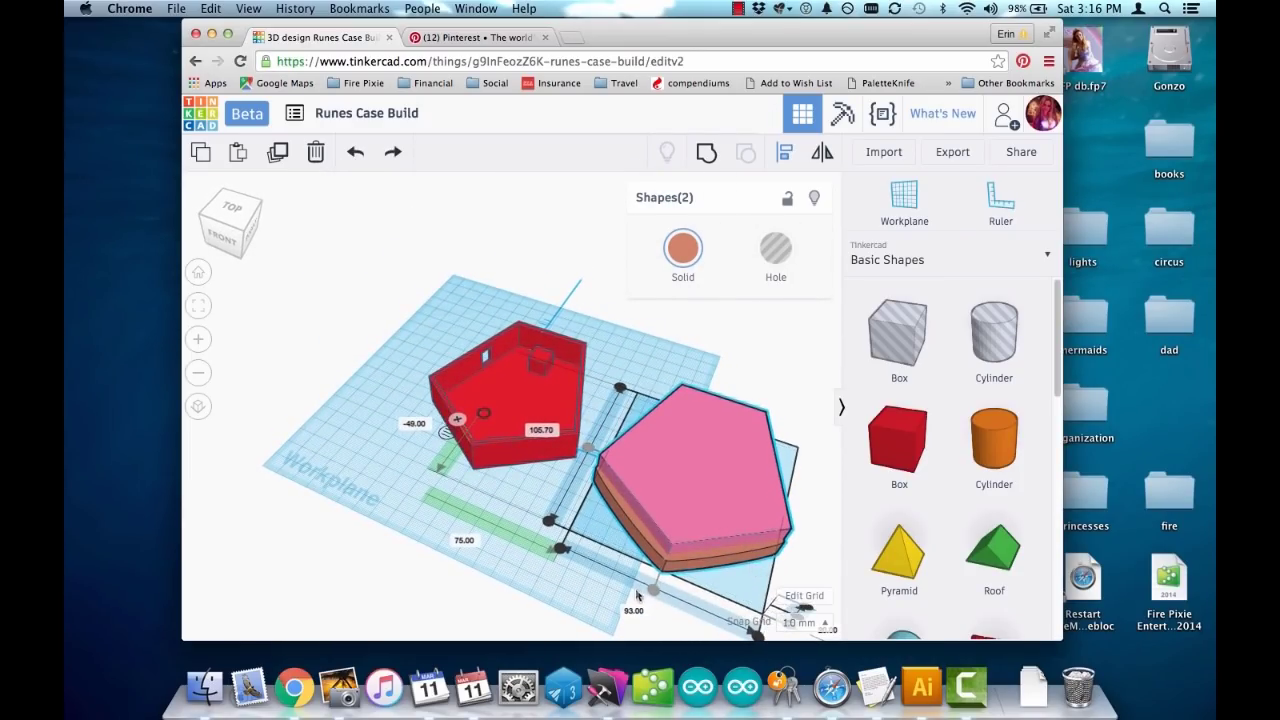
pyautogui.moveTo(603, 571); pyautogui.dragTo(758, 522, button='right')
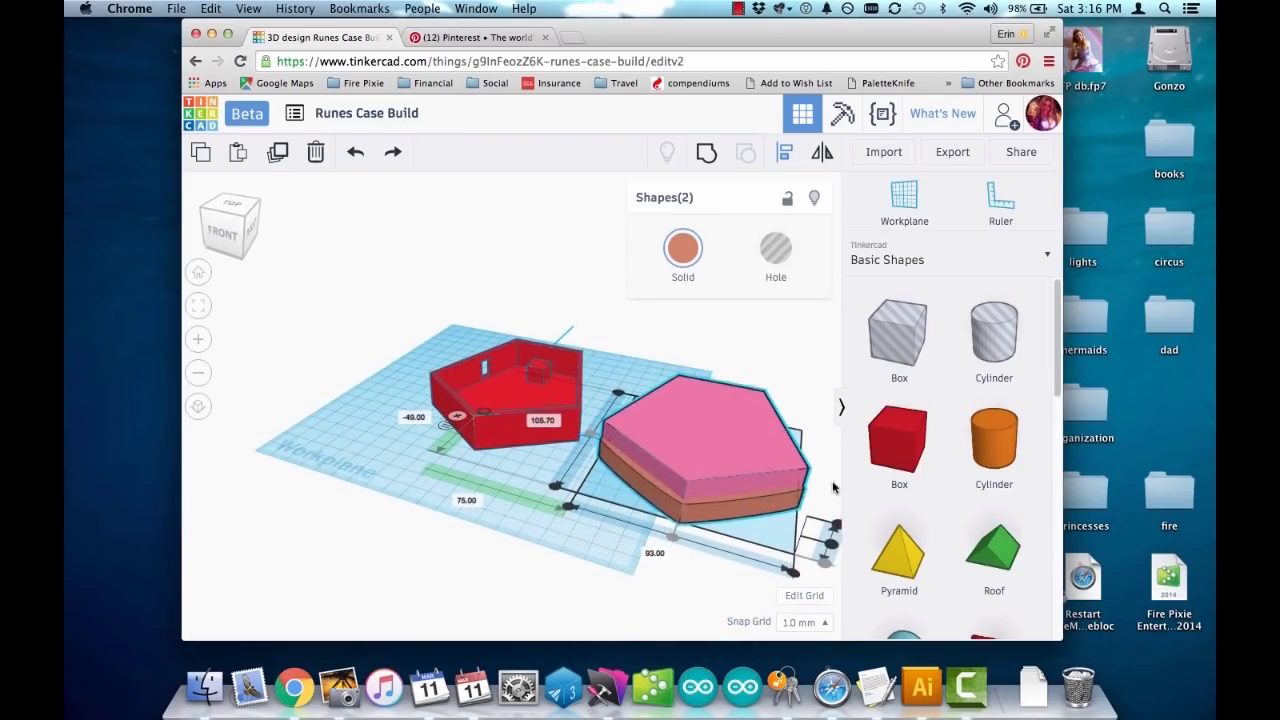
pyautogui.click(655, 568)
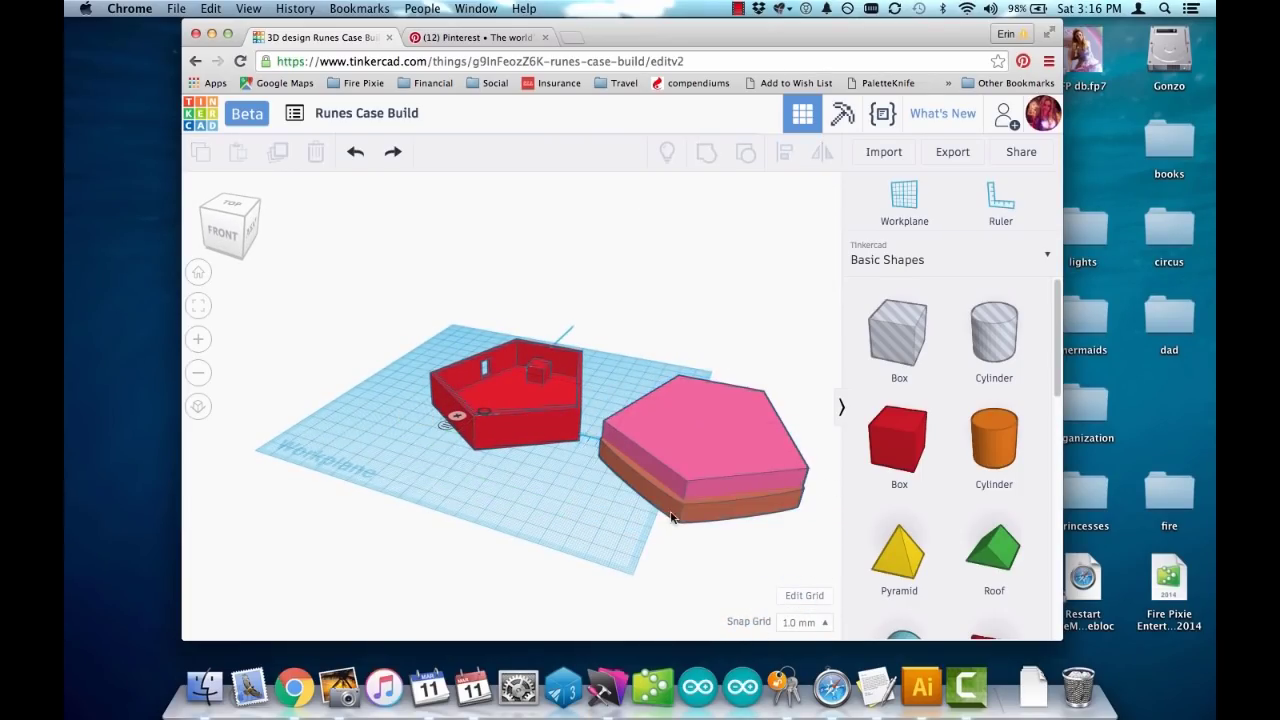
pyautogui.click(672, 517)
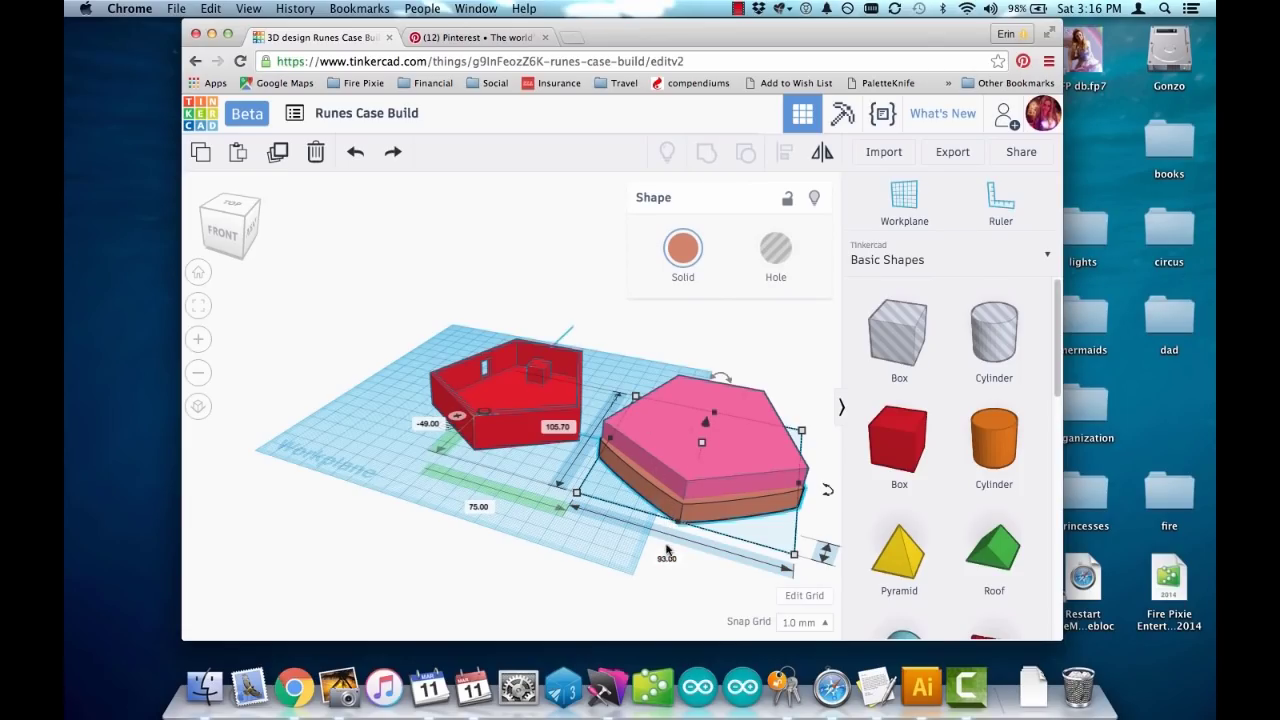
pyautogui.click(666, 558)
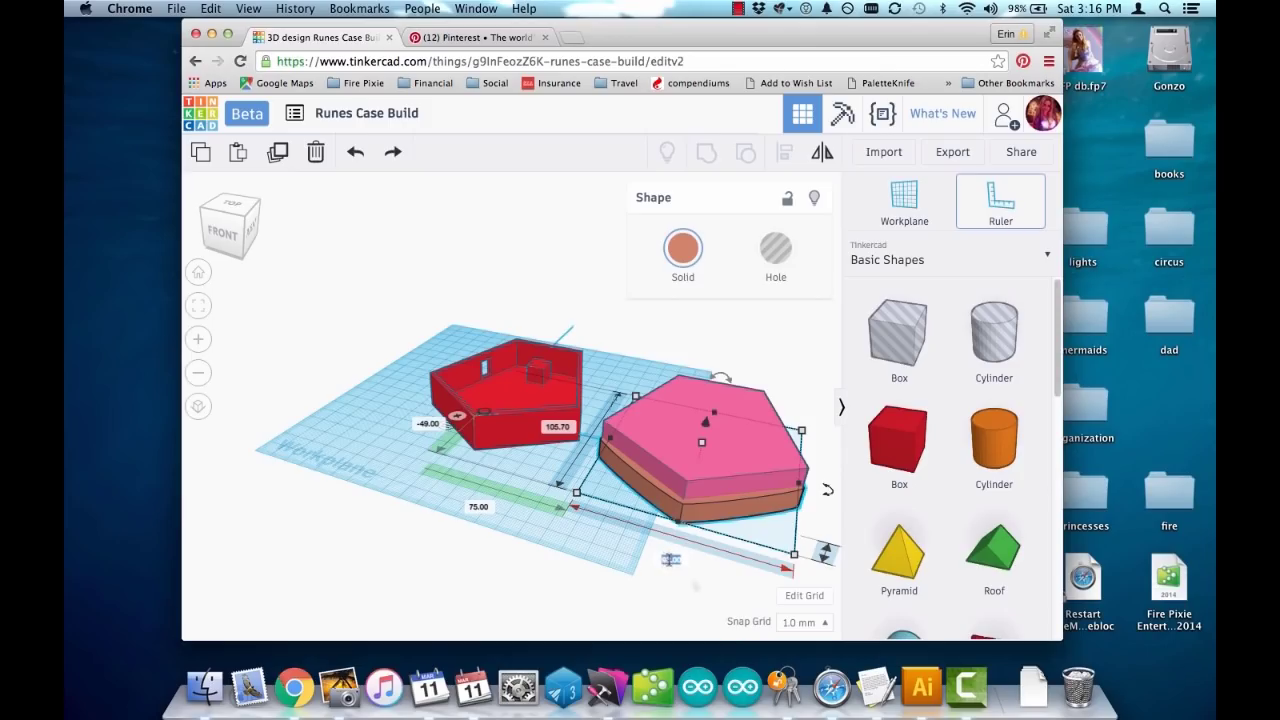
# Resize the pink pentagon to 95 mm and seat the orange ring slightly sunk into its top.
pyautogui.write('95')
pyautogui.press('Return')
pyautogui.moveTo(713, 408); pyautogui.dragTo(714, 391)
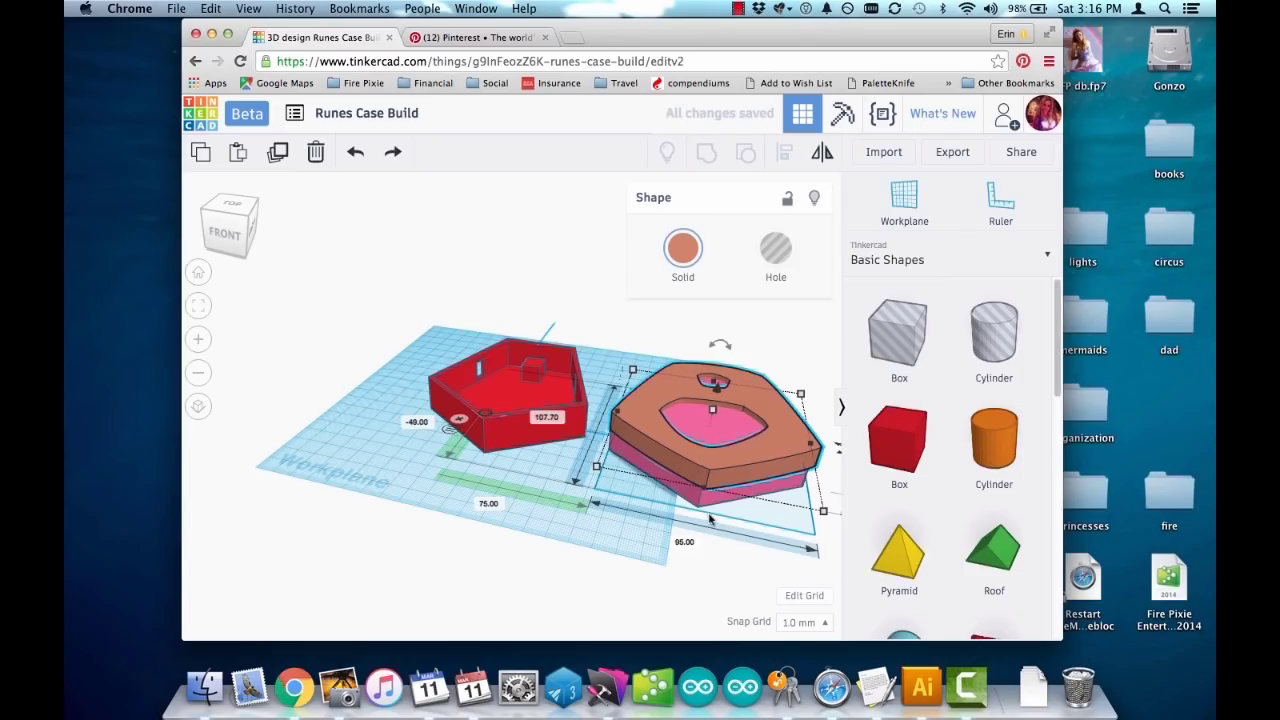
pyautogui.moveTo(758, 575); pyautogui.dragTo(757, 531, button='right')
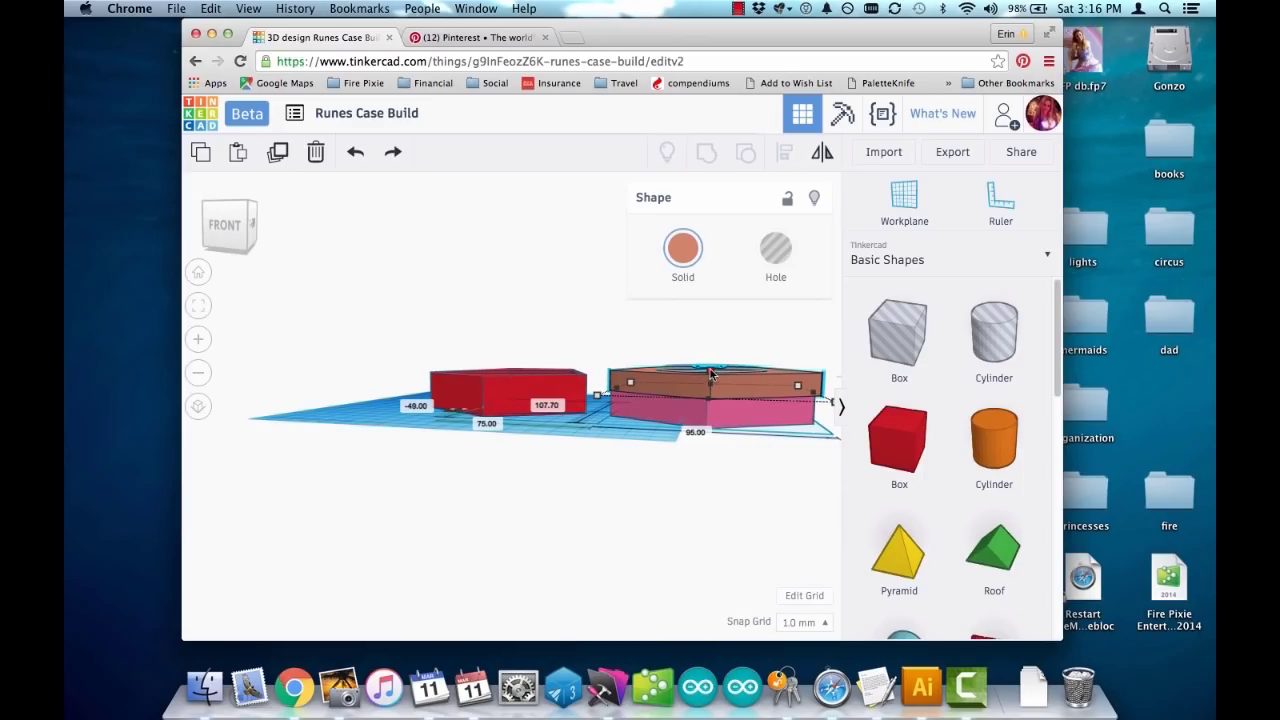
pyautogui.moveTo(710, 372); pyautogui.dragTo(710, 364)
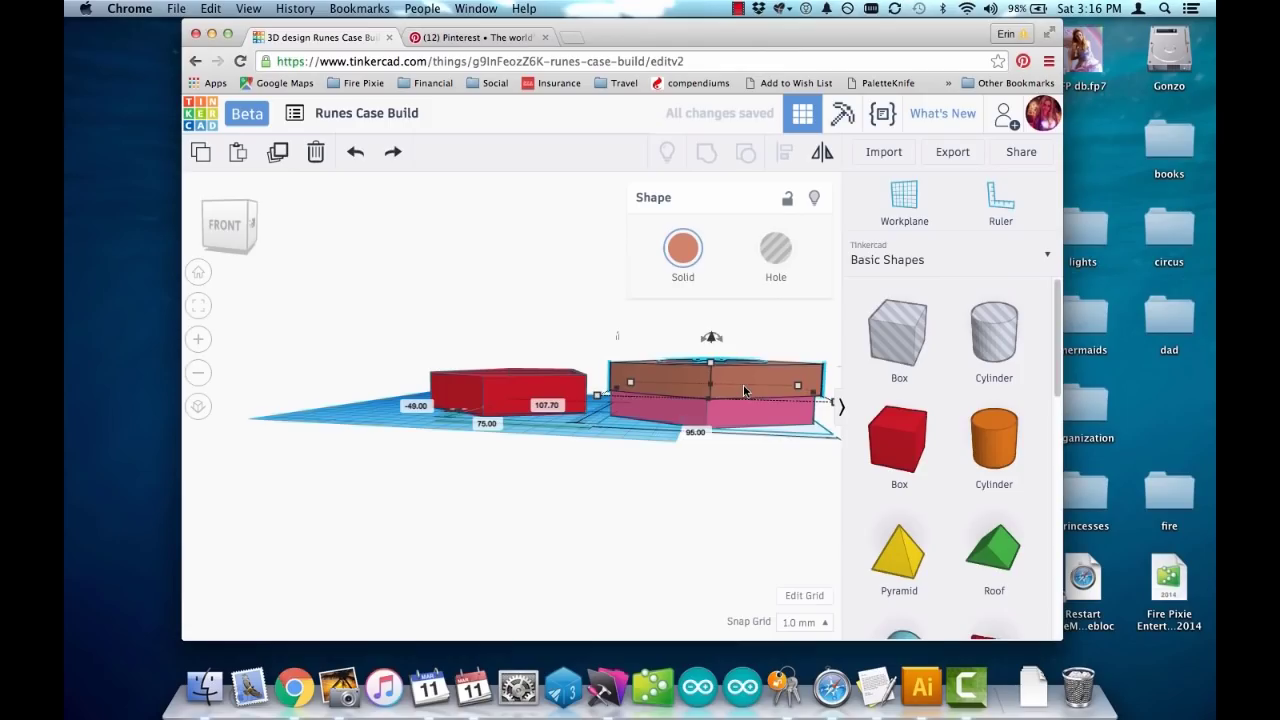
pyautogui.moveTo(743, 390); pyautogui.dragTo(748, 424, button='right')
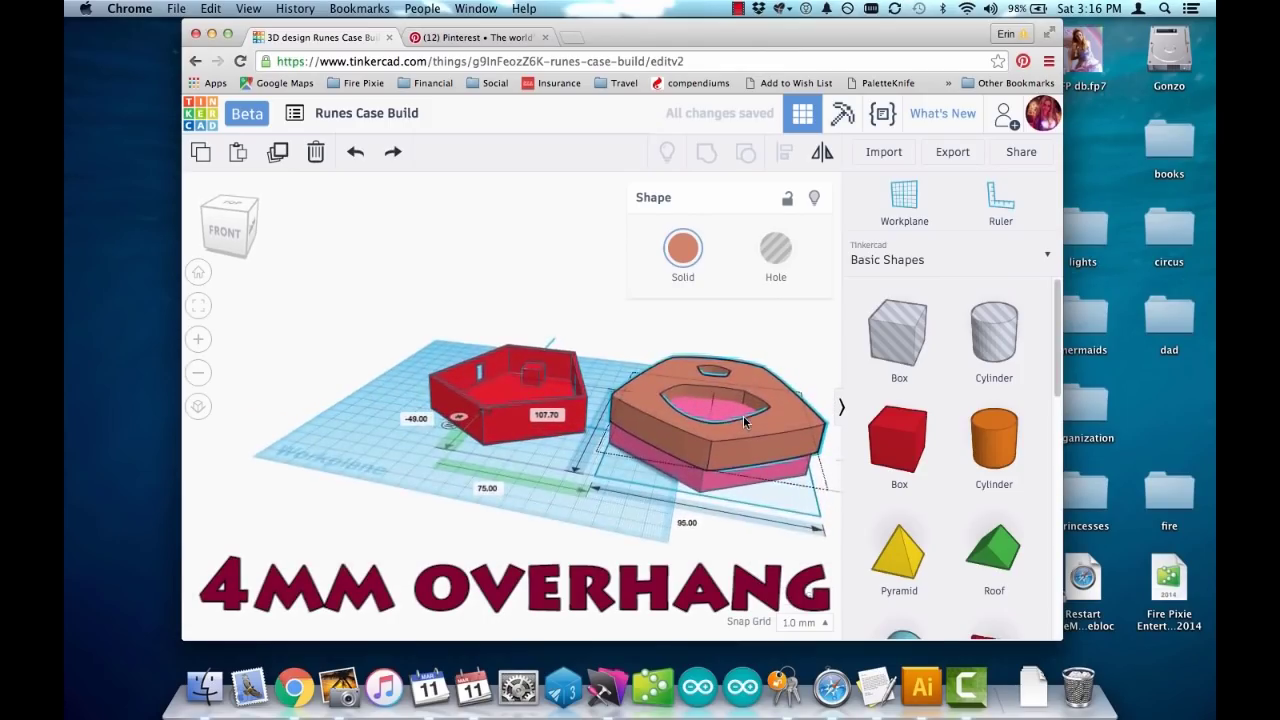
pyautogui.click(749, 425)
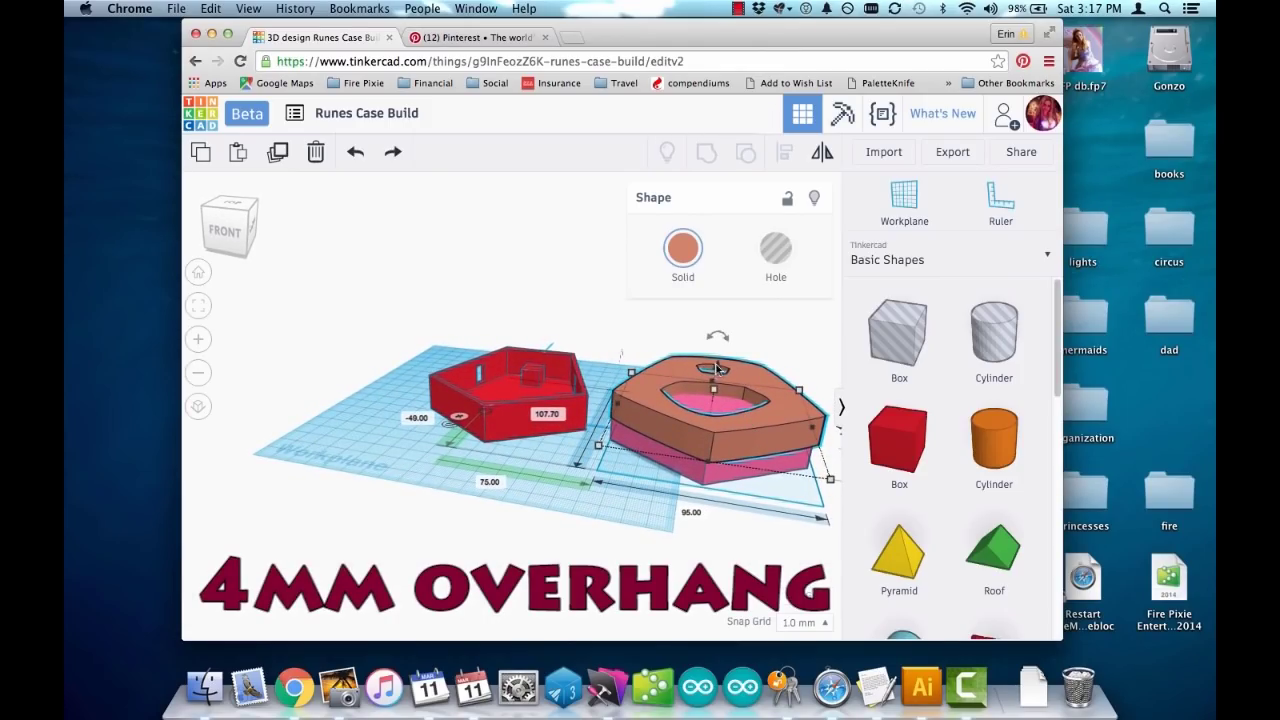
pyautogui.moveTo(716, 369); pyautogui.dragTo(720, 376)
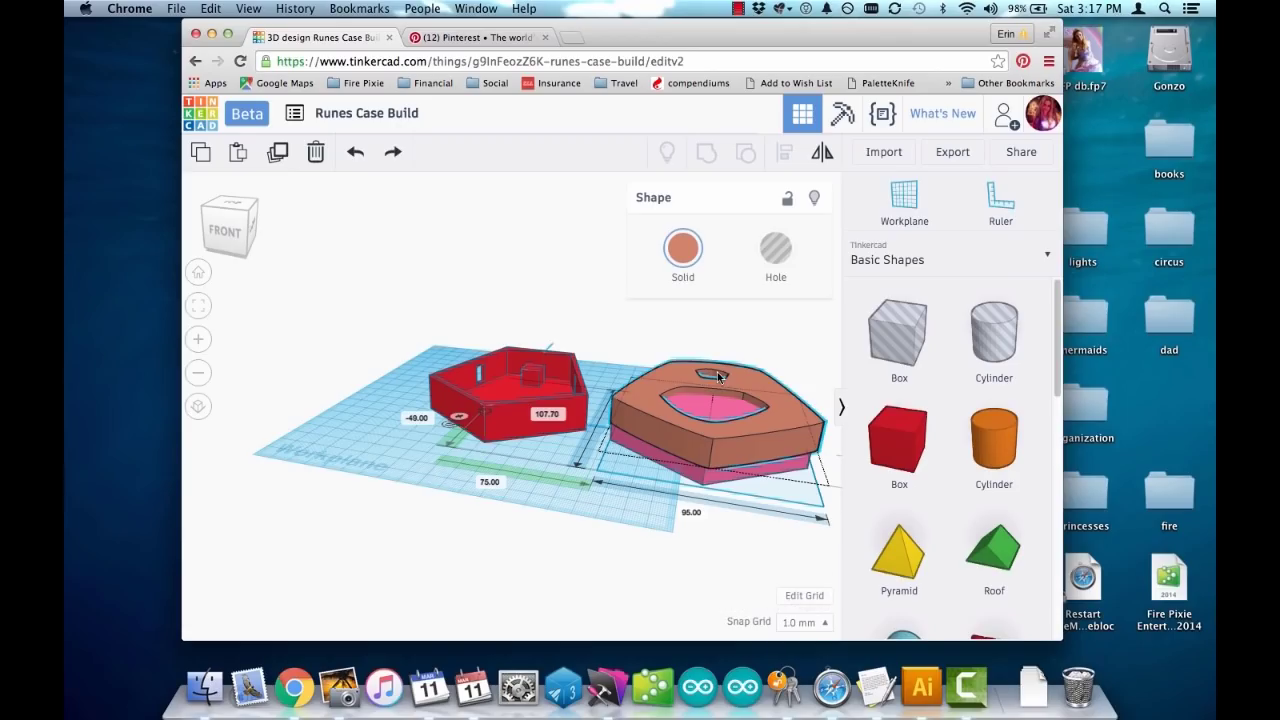
# Make the pink pentagon a hole, group it with the orange ring, and check the underside.
pyautogui.click(712, 405)
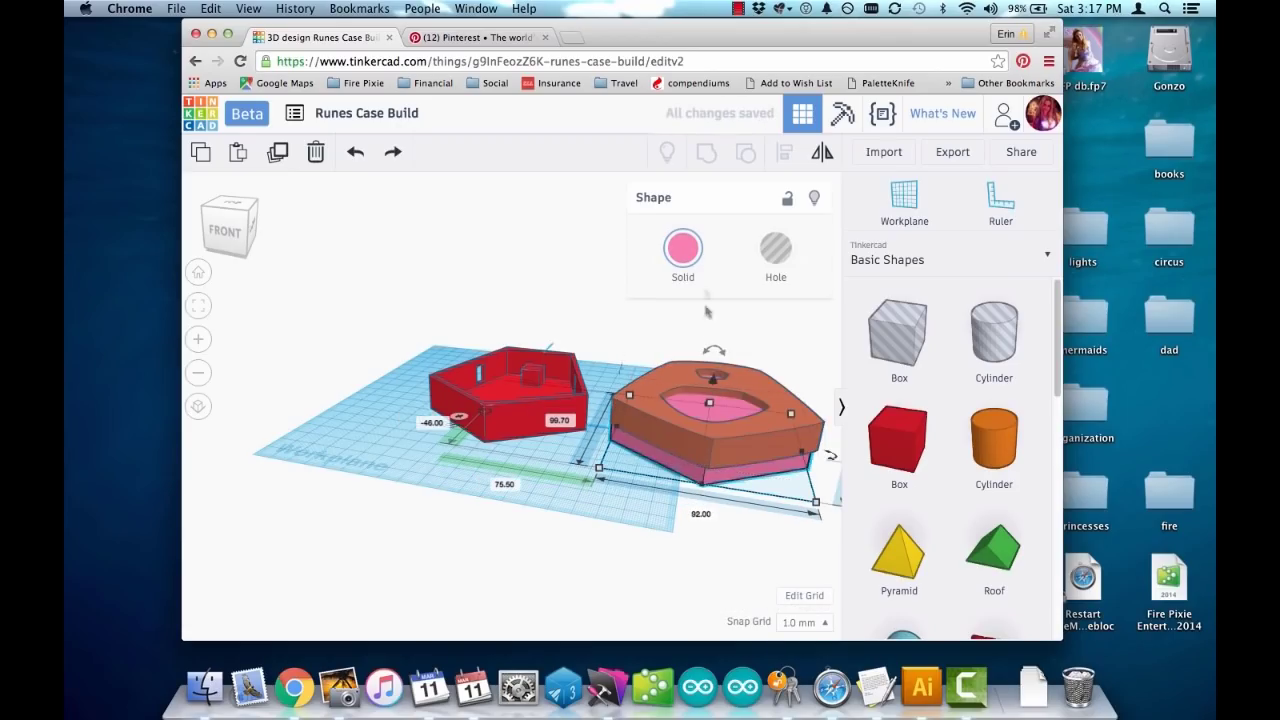
pyautogui.click(779, 258)
pyautogui.keyDown('shift'); pyautogui.click(657, 422); pyautogui.keyUp('shift')
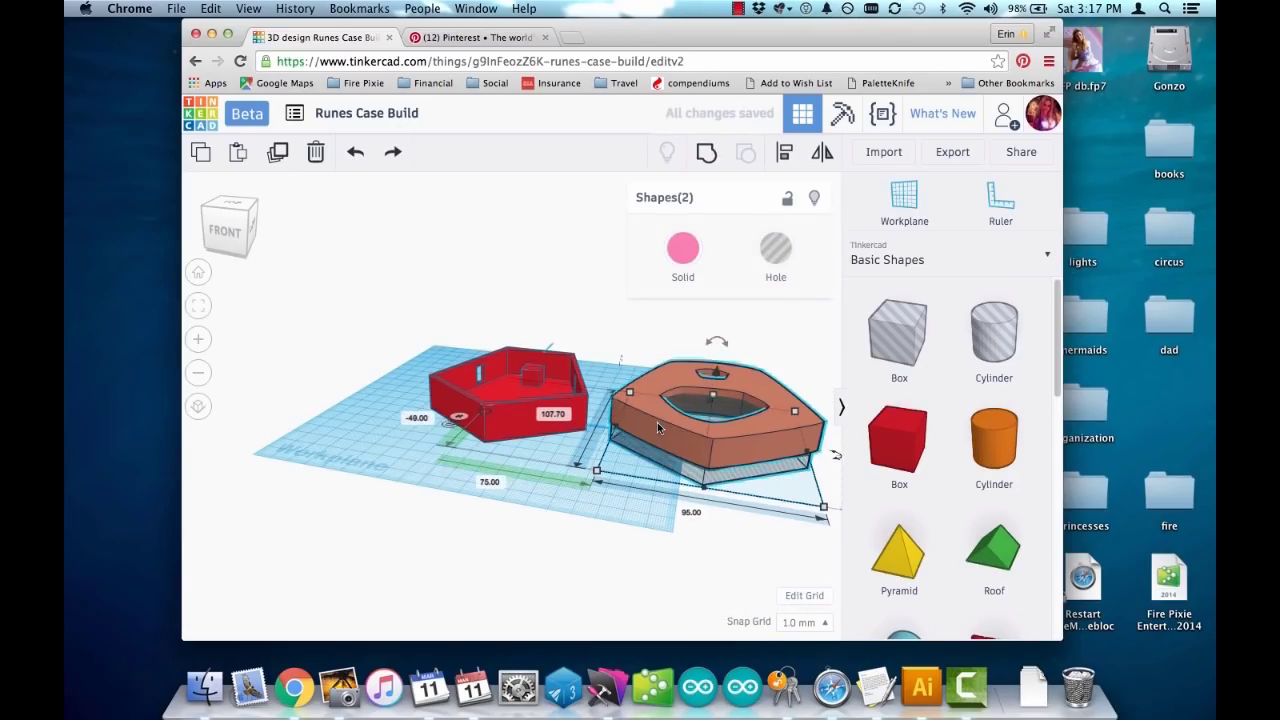
pyautogui.click(706, 152)
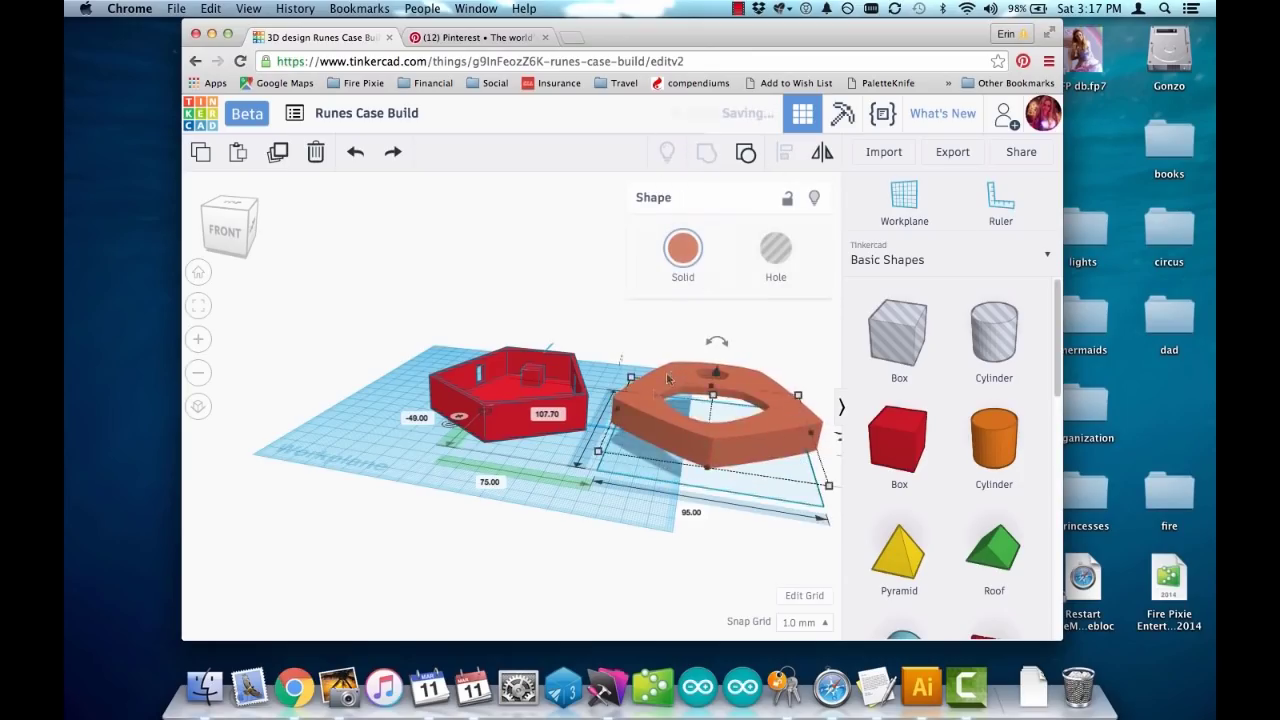
pyautogui.moveTo(668, 378)
pyautogui.mouseDown(button='right')
pyautogui.moveTo(577, 313)
pyautogui.moveTo(612, 463)
pyautogui.moveTo(743, 537)
pyautogui.mouseUp(button='right')
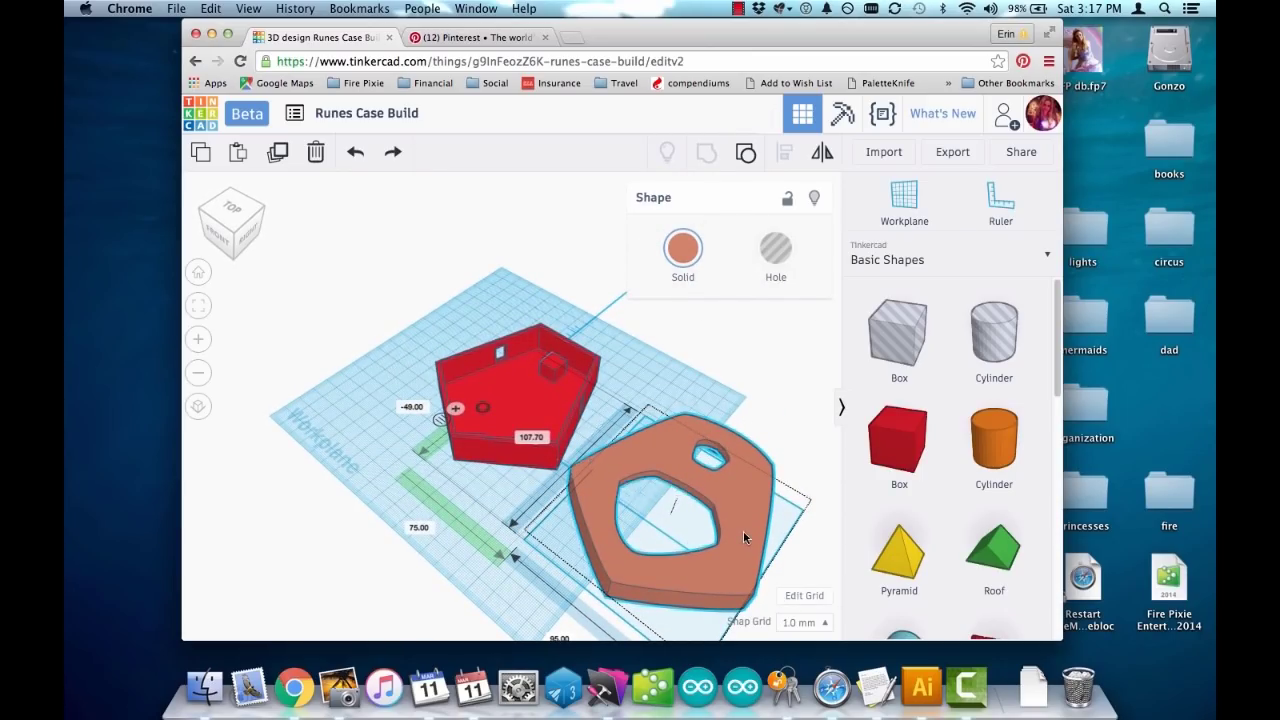
pyautogui.click(949, 151)
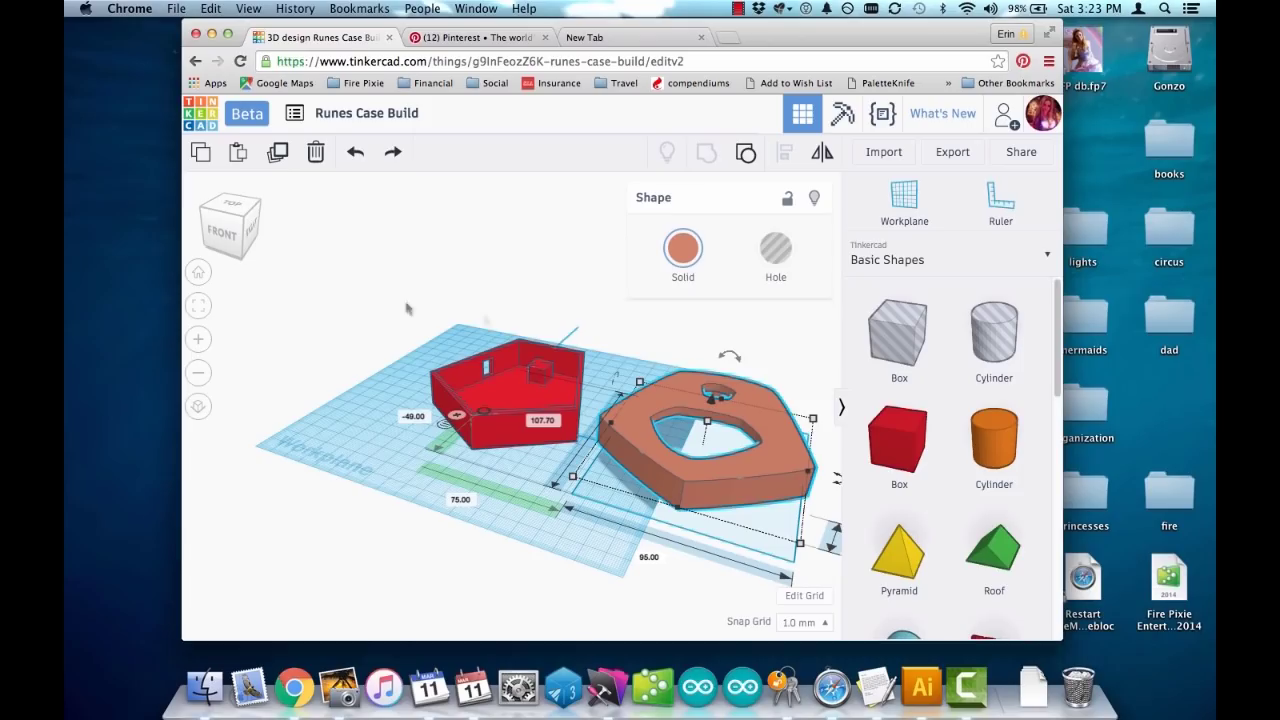
# Search Google for 'celtic ornament vector' and scroll the results.
pyautogui.click(582, 42)
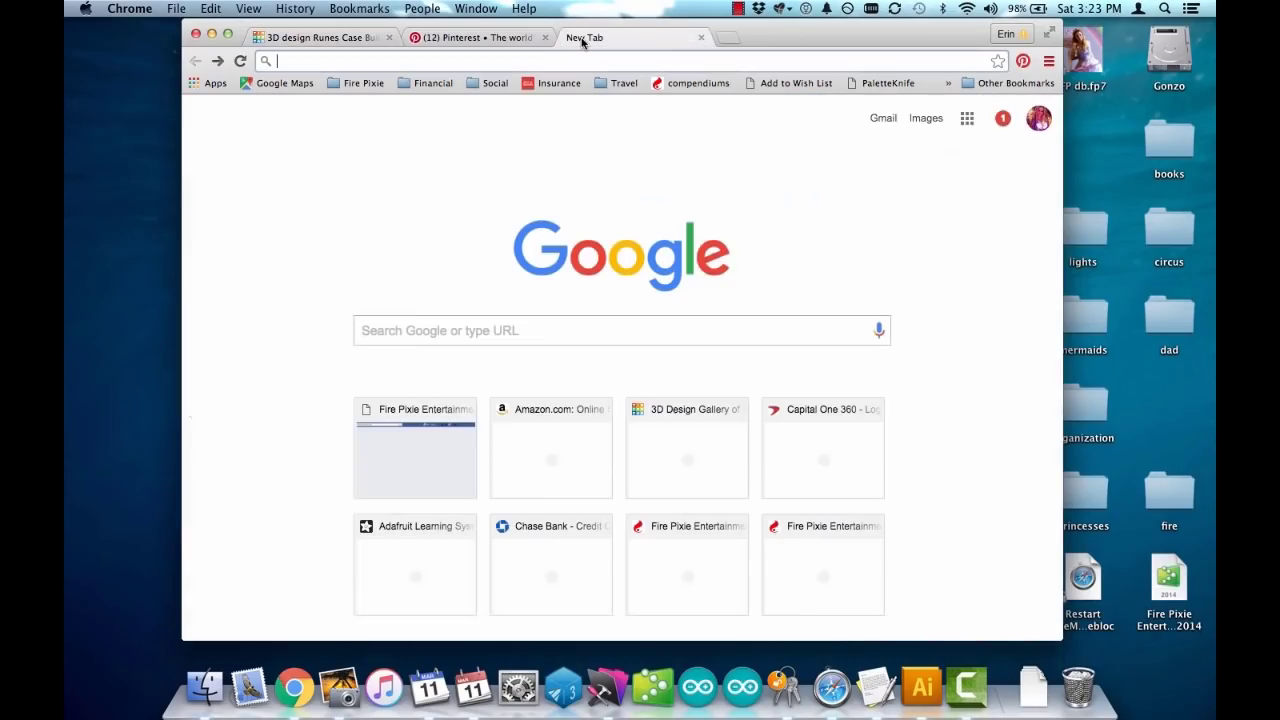
pyautogui.click(410, 325)
pyautogui.write('ce')
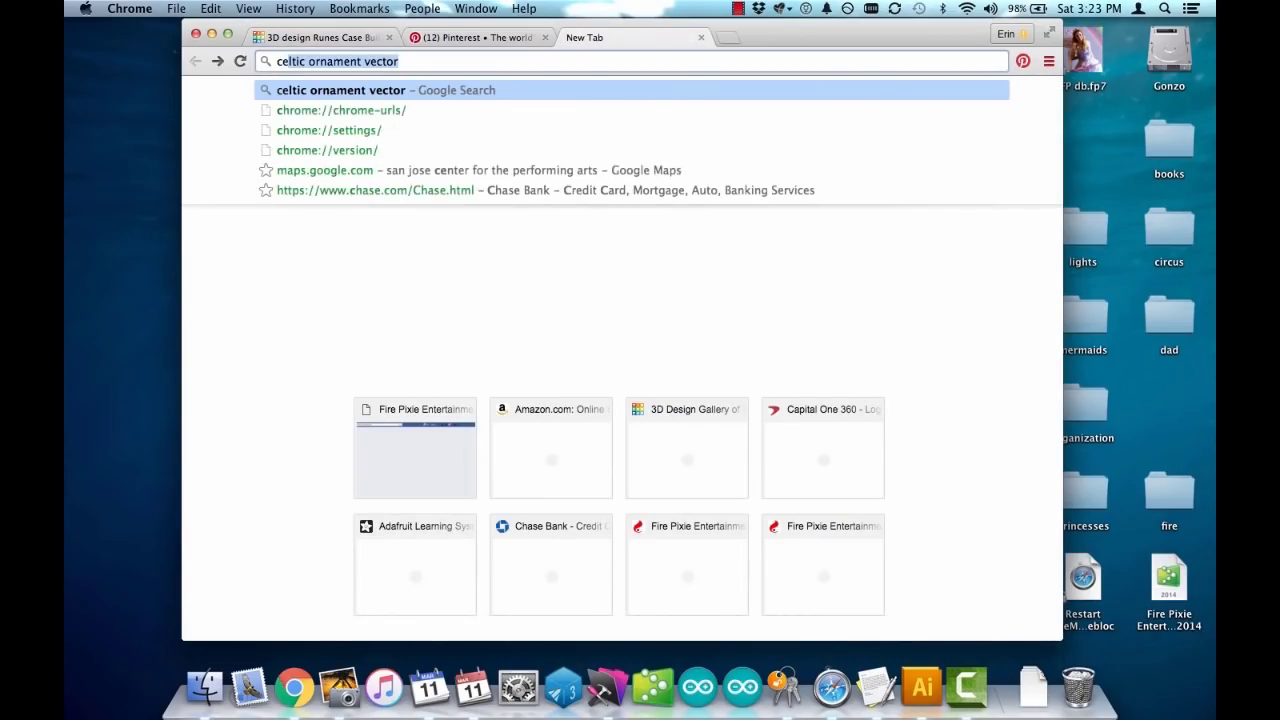
pyautogui.click(354, 92)
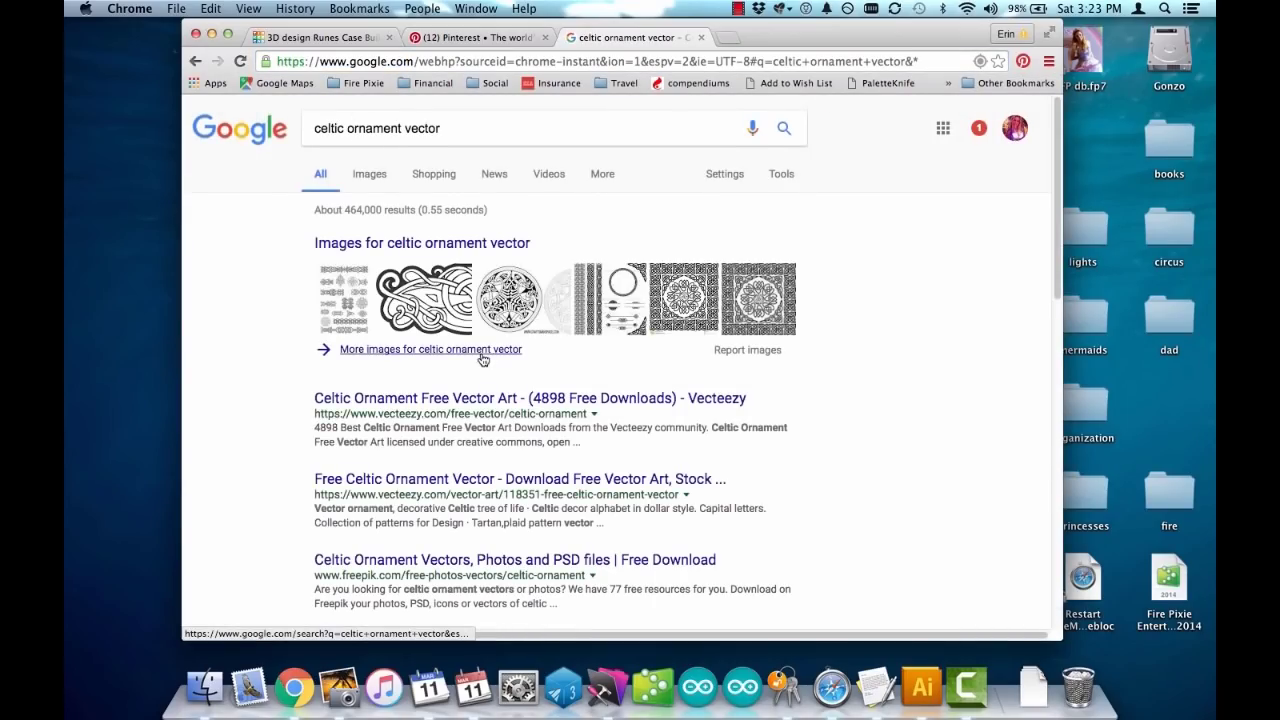
pyautogui.scroll(-2, 367, 448)
pyautogui.scroll(-2, 367, 448)
pyautogui.scroll(-2, 362, 435)
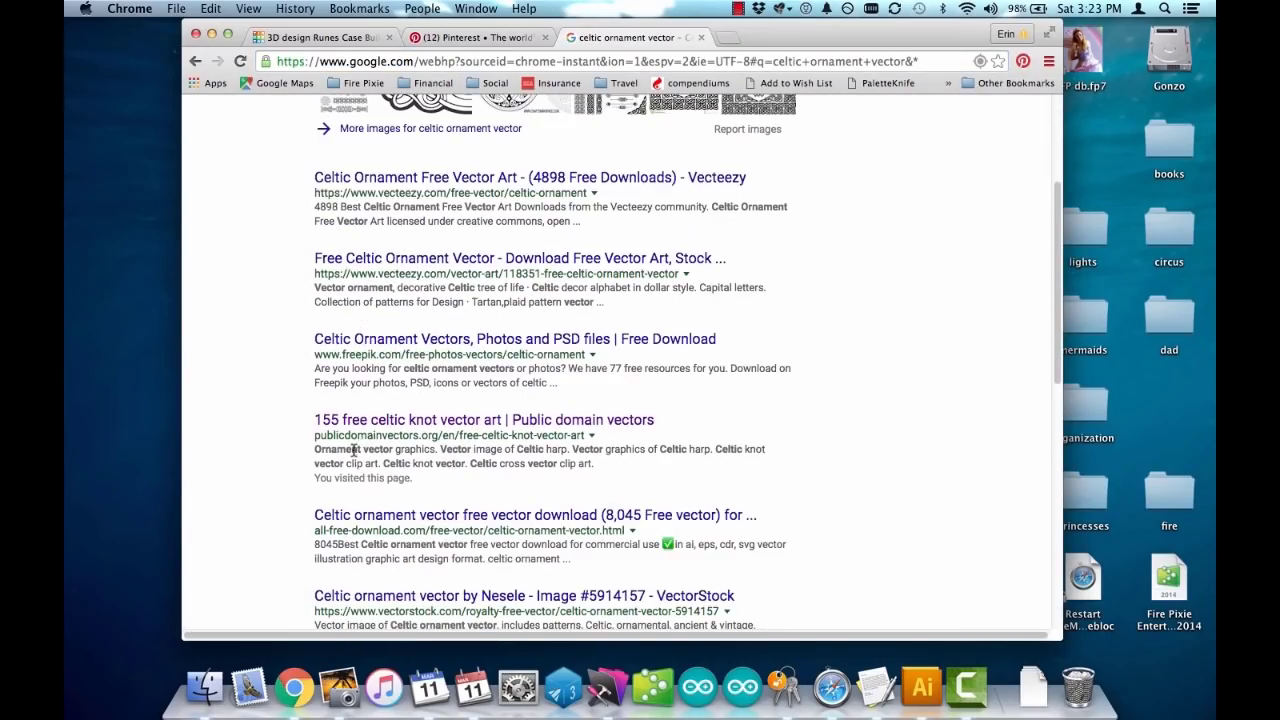
# Open the '155 free celtic knot vector art' page and browse its thumbnails.
pyautogui.click(360, 425)
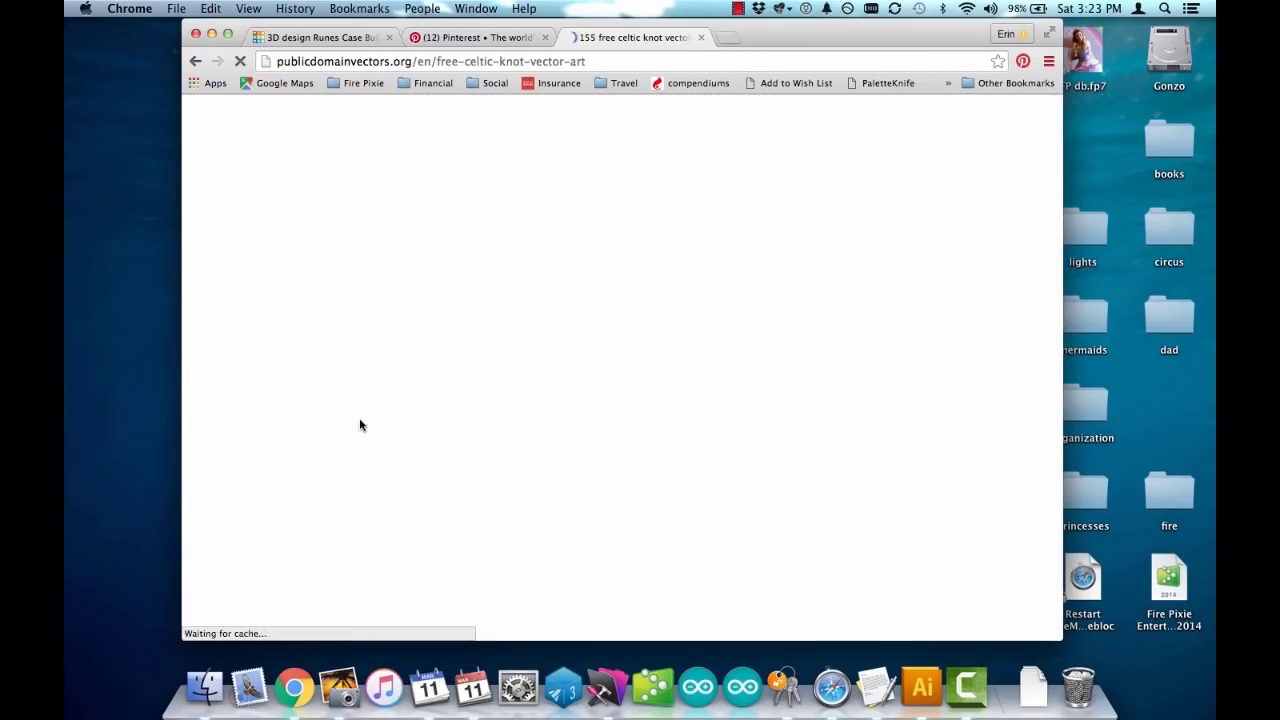
pyautogui.scroll(-2, 320, 355)
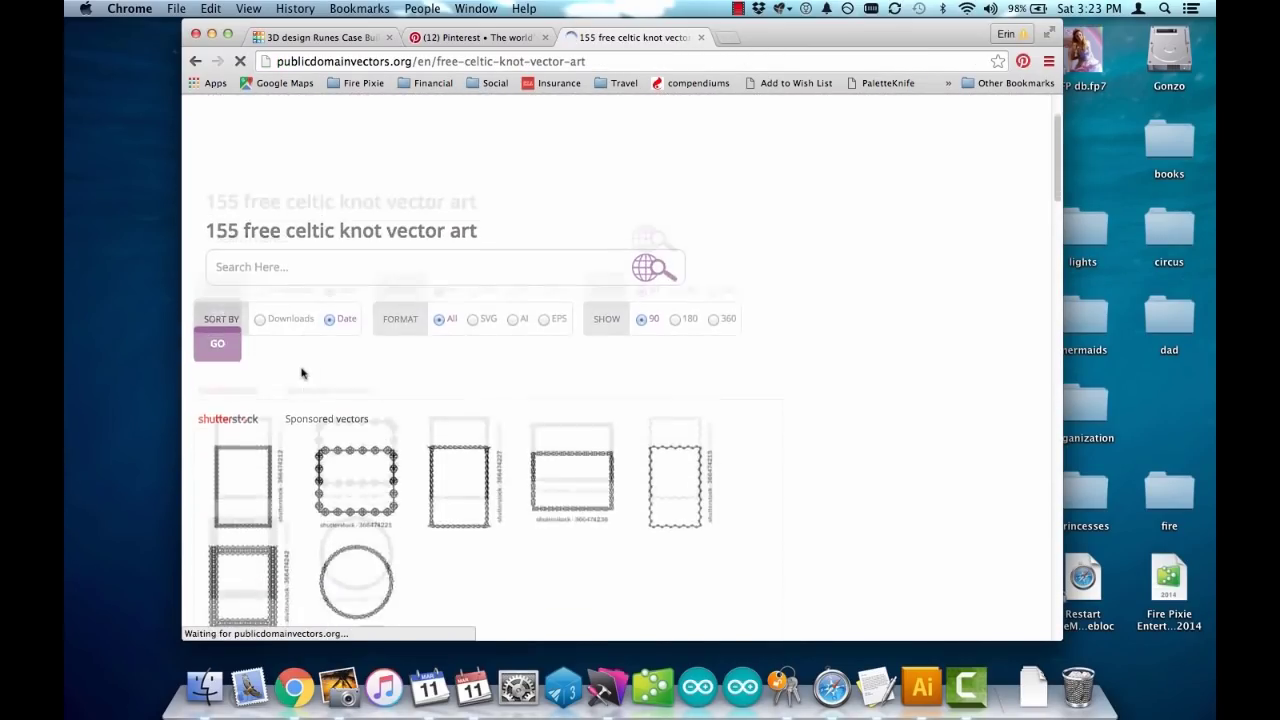
pyautogui.scroll(-2, 300, 371)
pyautogui.scroll(-5, 360, 360)
pyautogui.scroll(-2, 330, 385)
pyautogui.scroll(-1, 245, 415)
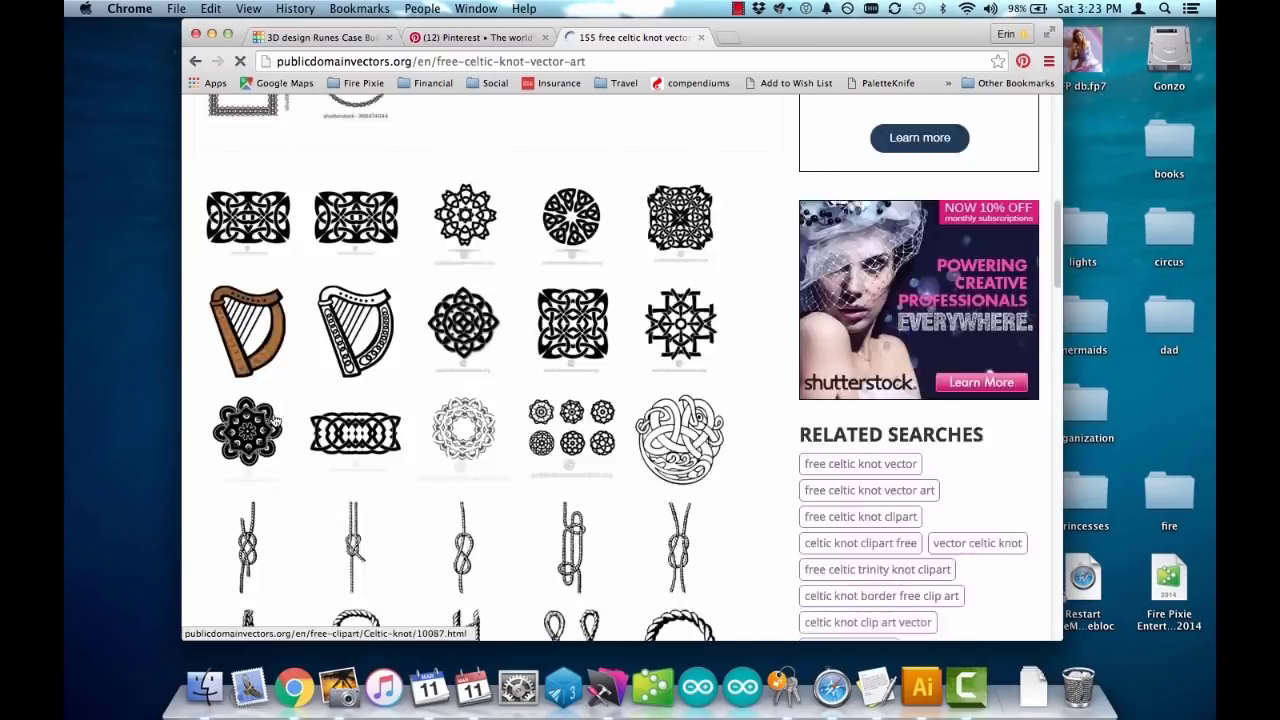
pyautogui.scroll(3, 245, 415)
pyautogui.click(1000, 680)
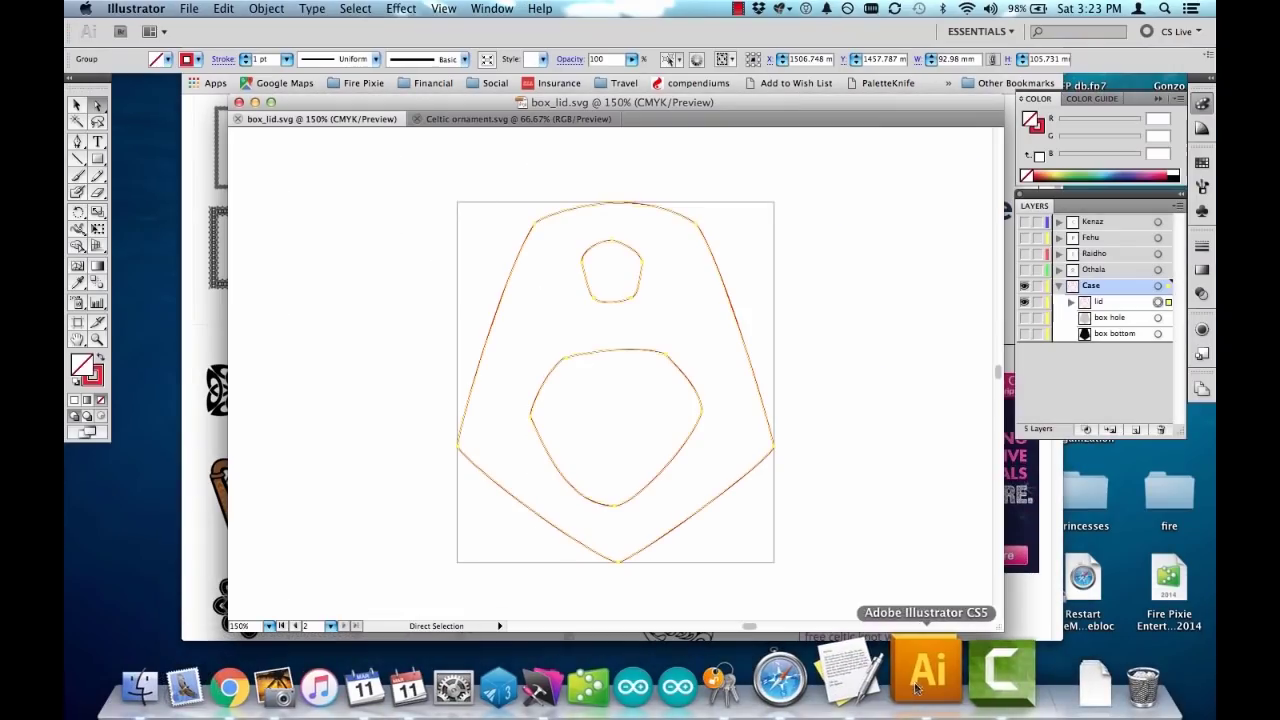
# Delete the rectangular background frame's corners and edges from Celtic ornament.svg.
pyautogui.click(514, 119)
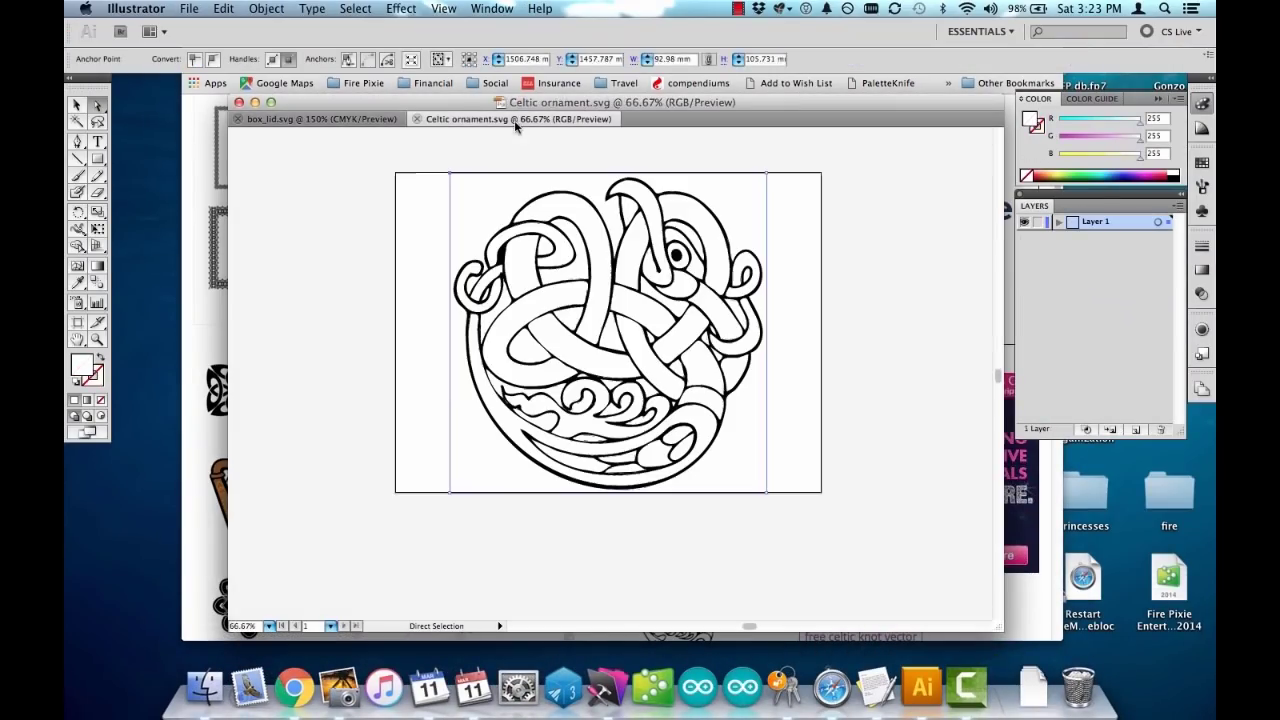
pyautogui.click(383, 194)
pyautogui.click(457, 175)
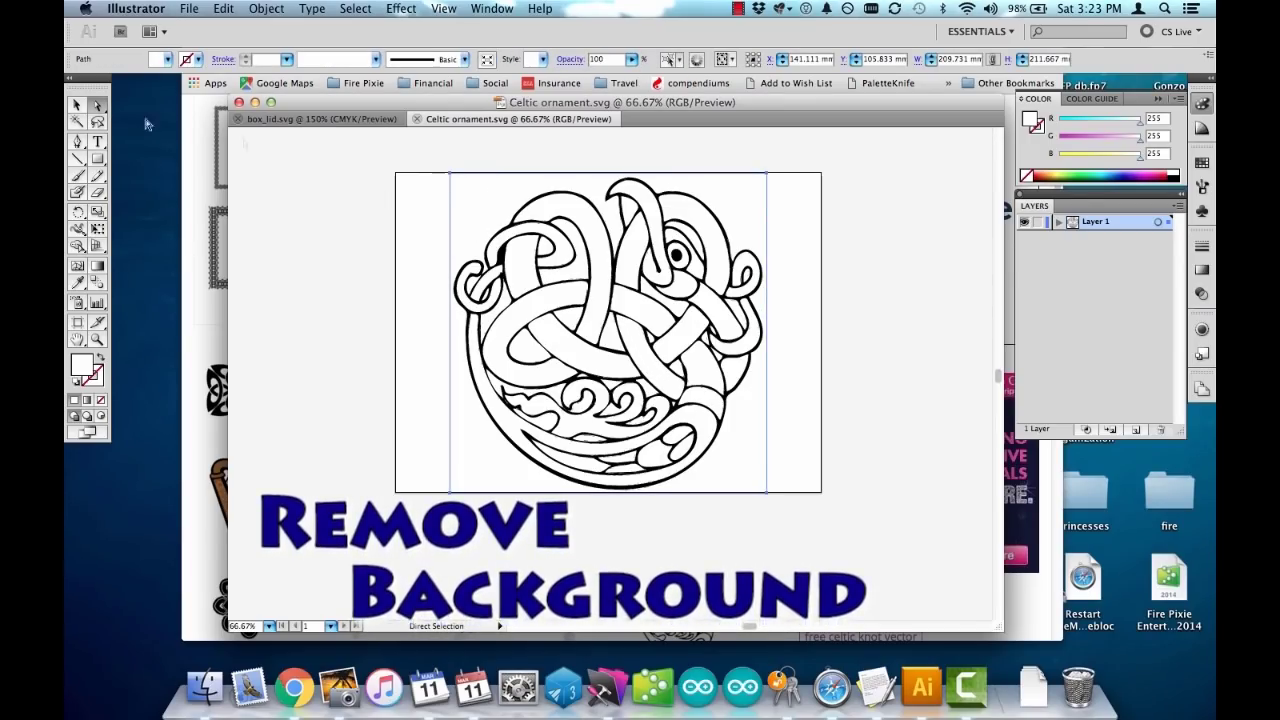
pyautogui.click(424, 152)
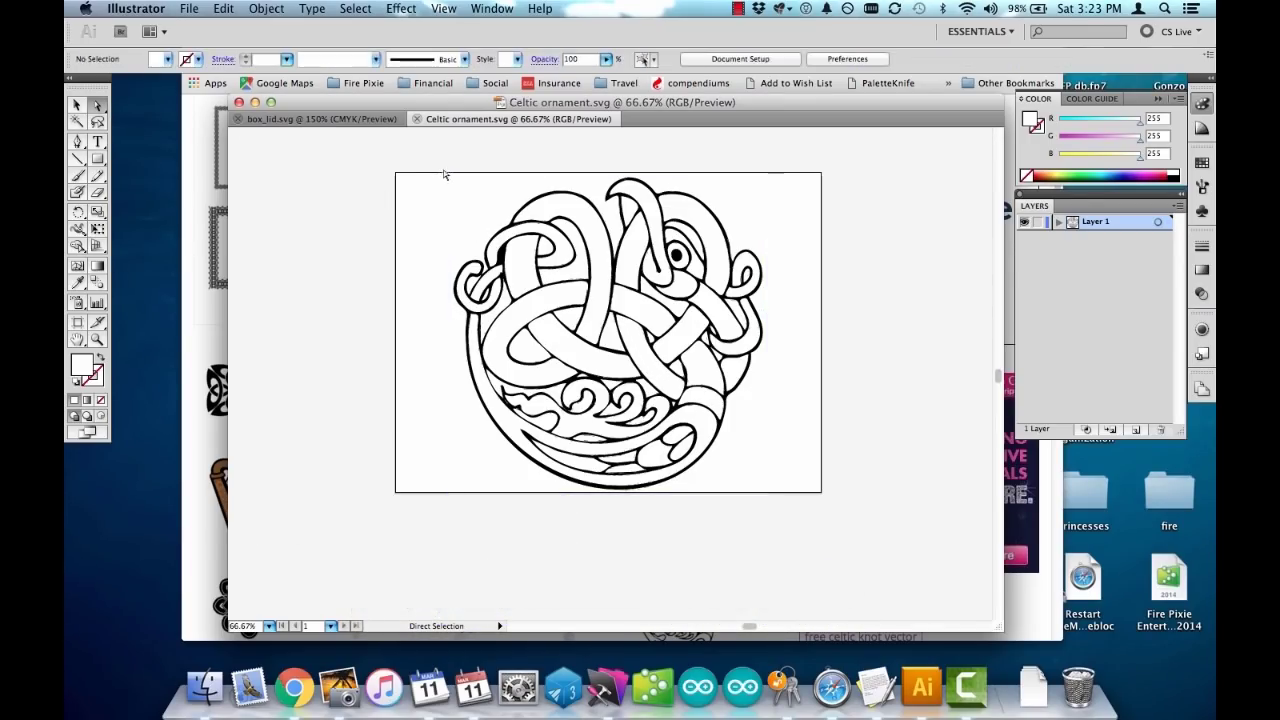
pyautogui.click(450, 174)
pyautogui.press('Delete')
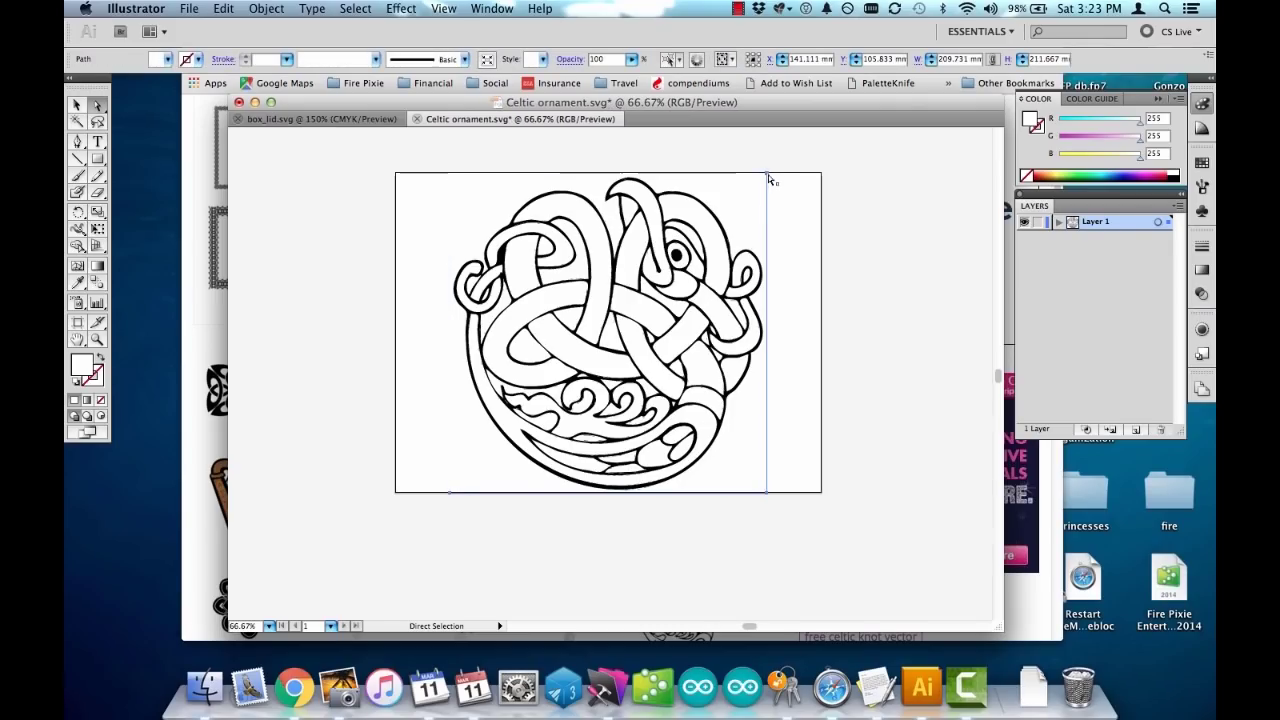
pyautogui.click(766, 178)
pyautogui.press('Delete')
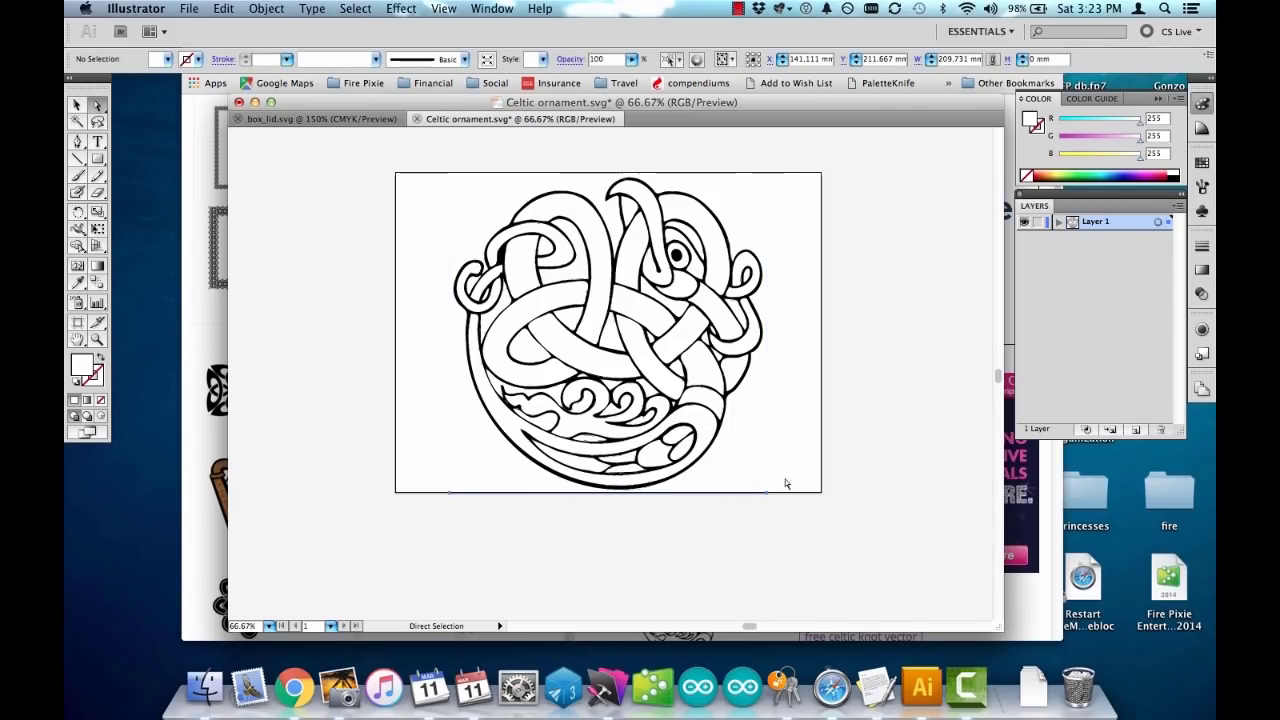
pyautogui.click(767, 493)
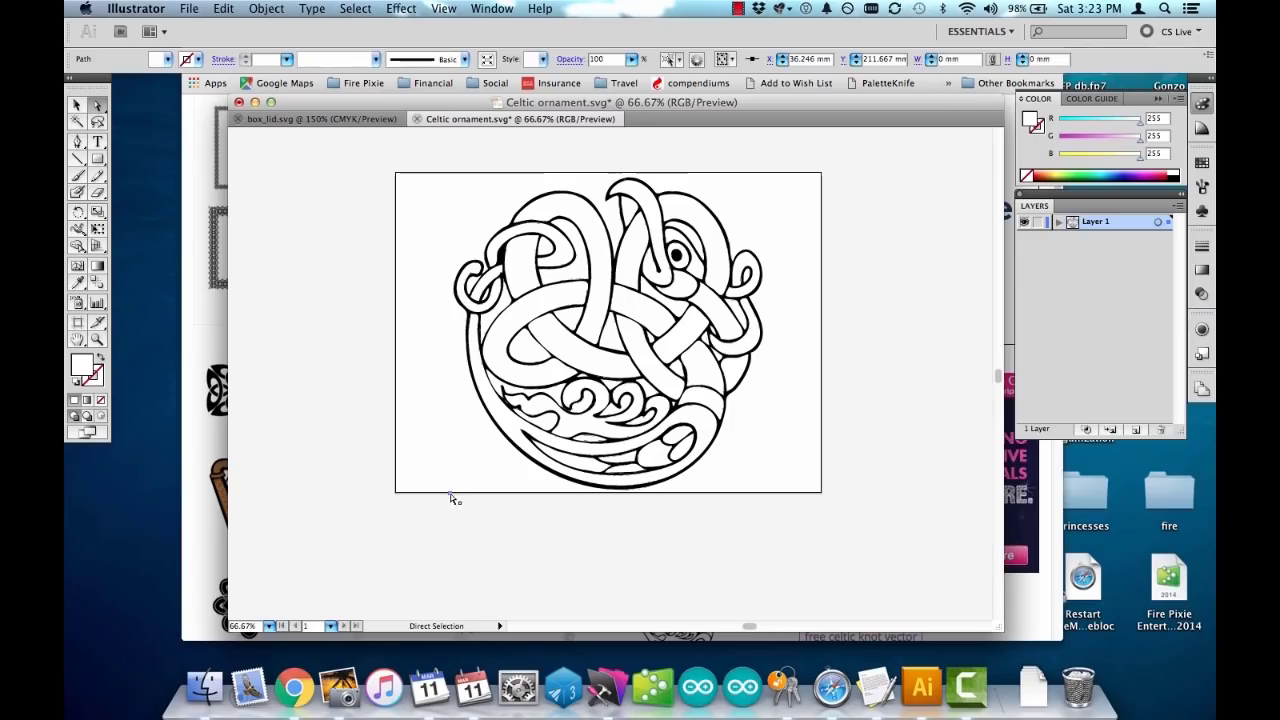
pyautogui.press('Delete')
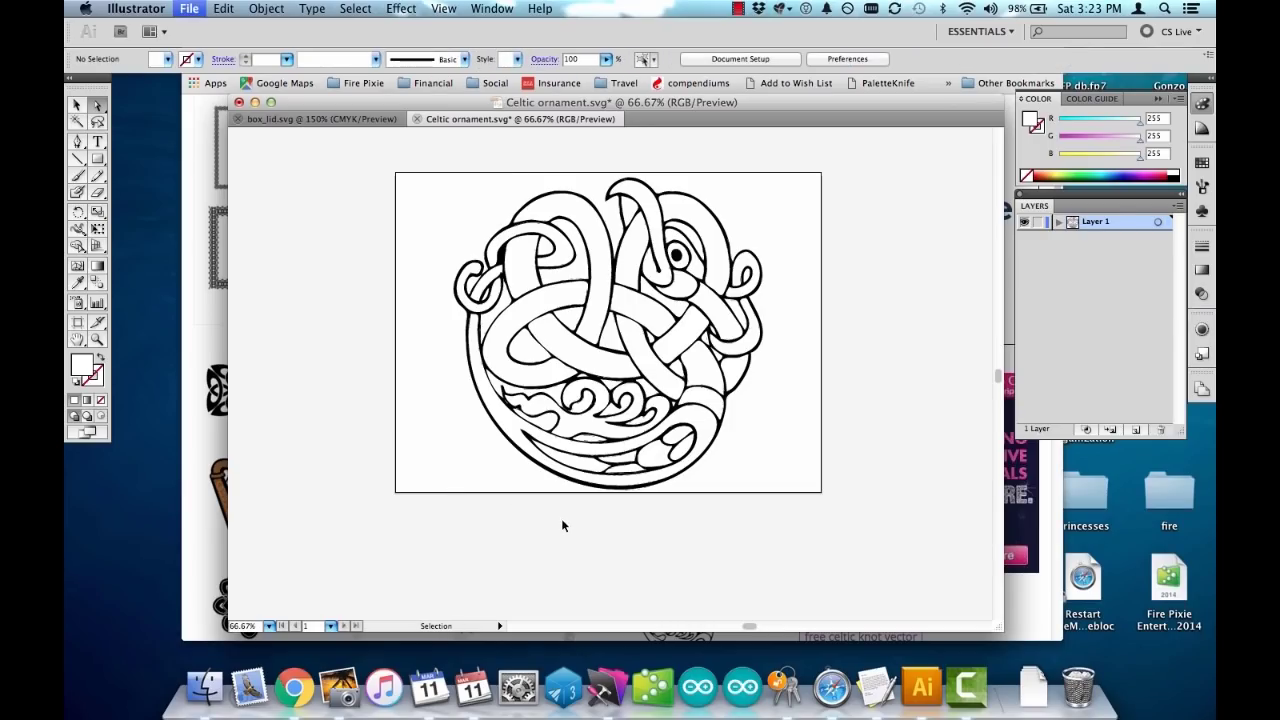
# Save the cleaned ornament and start saving it as an SVG.
pyautogui.press('a')
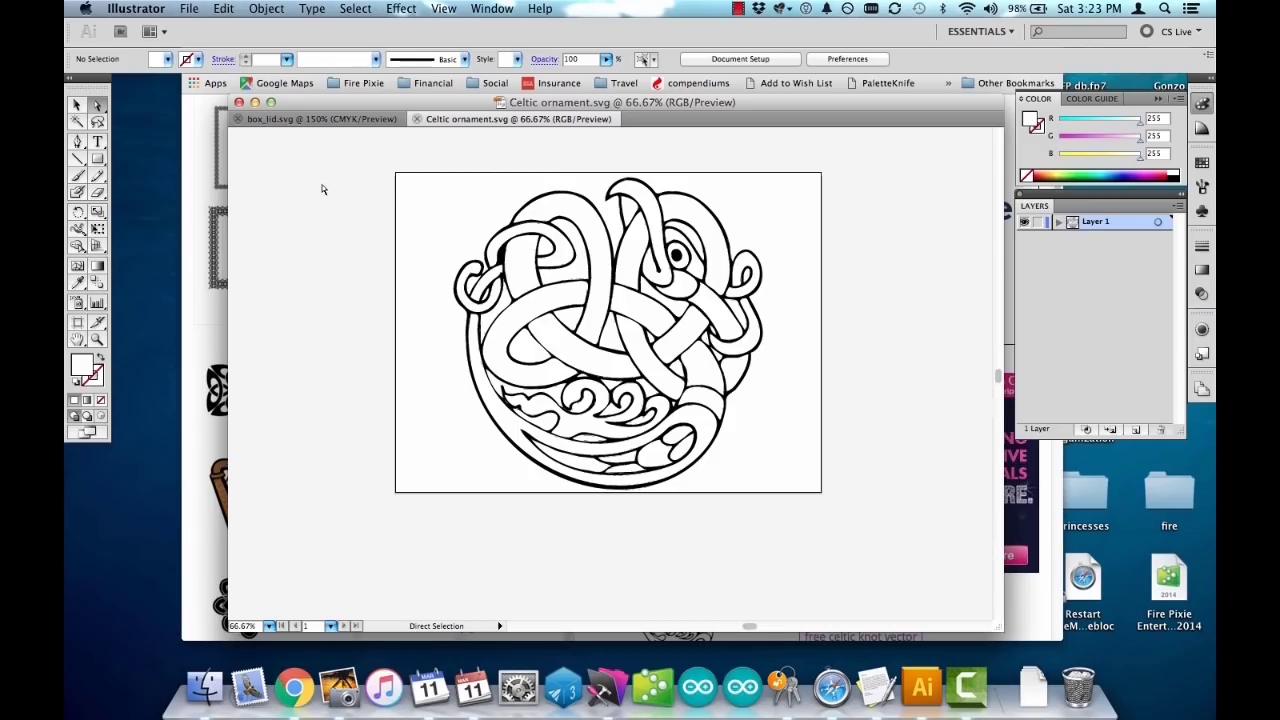
pyautogui.click(189, 9)
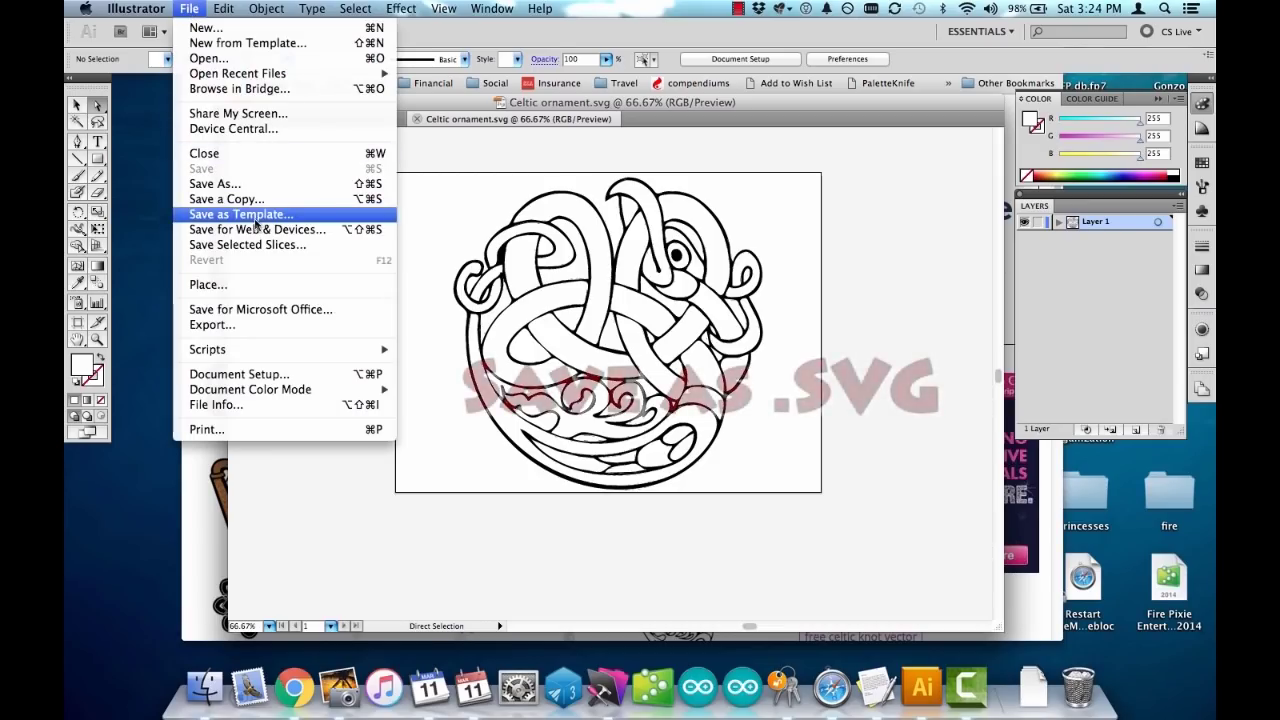
pyautogui.click(253, 186)
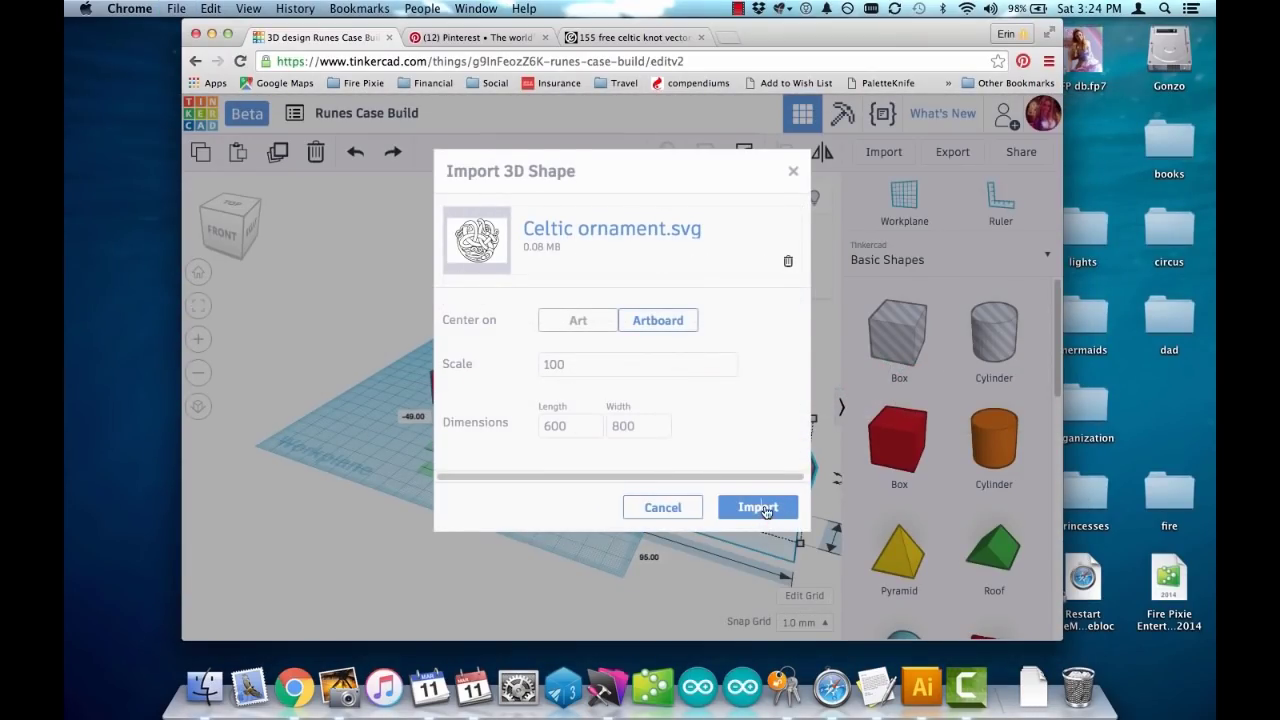
# Import Celtic ornament.svg and select the huge orange knot surrounding the case and lid.
pyautogui.click(762, 508)
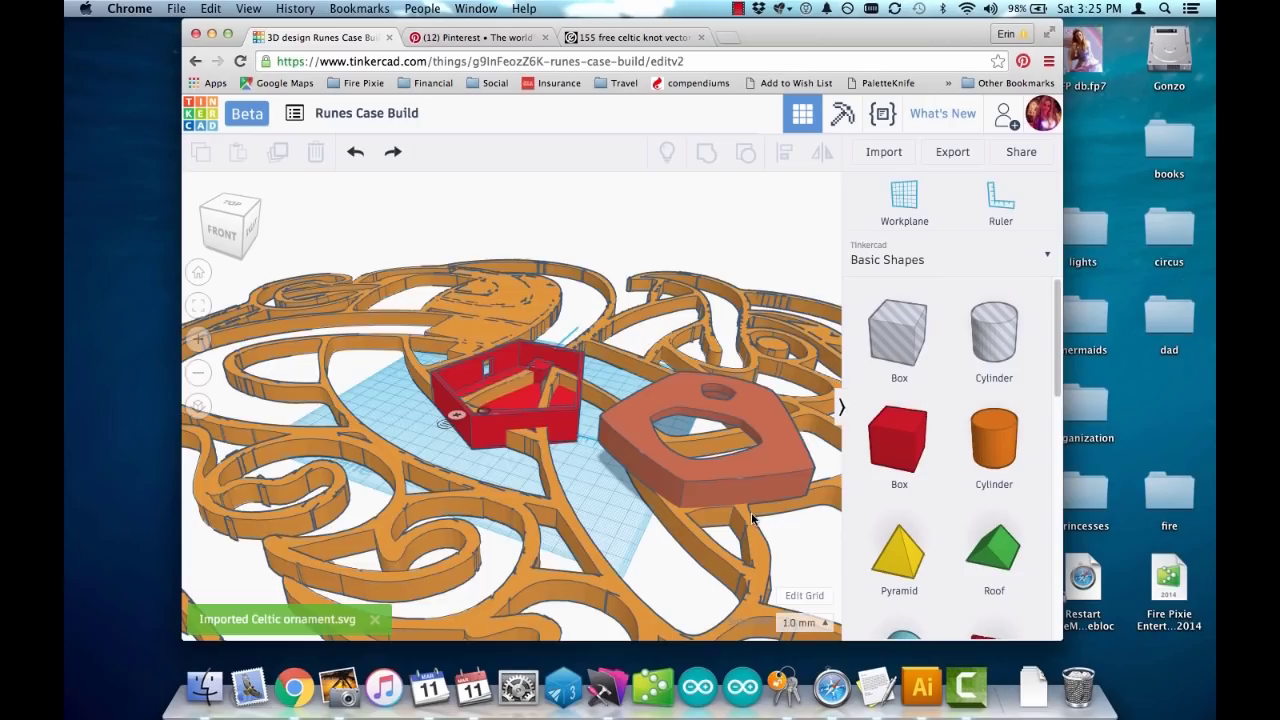
pyautogui.scroll(-5, 591, 509)
pyautogui.scroll(2, 569, 515)
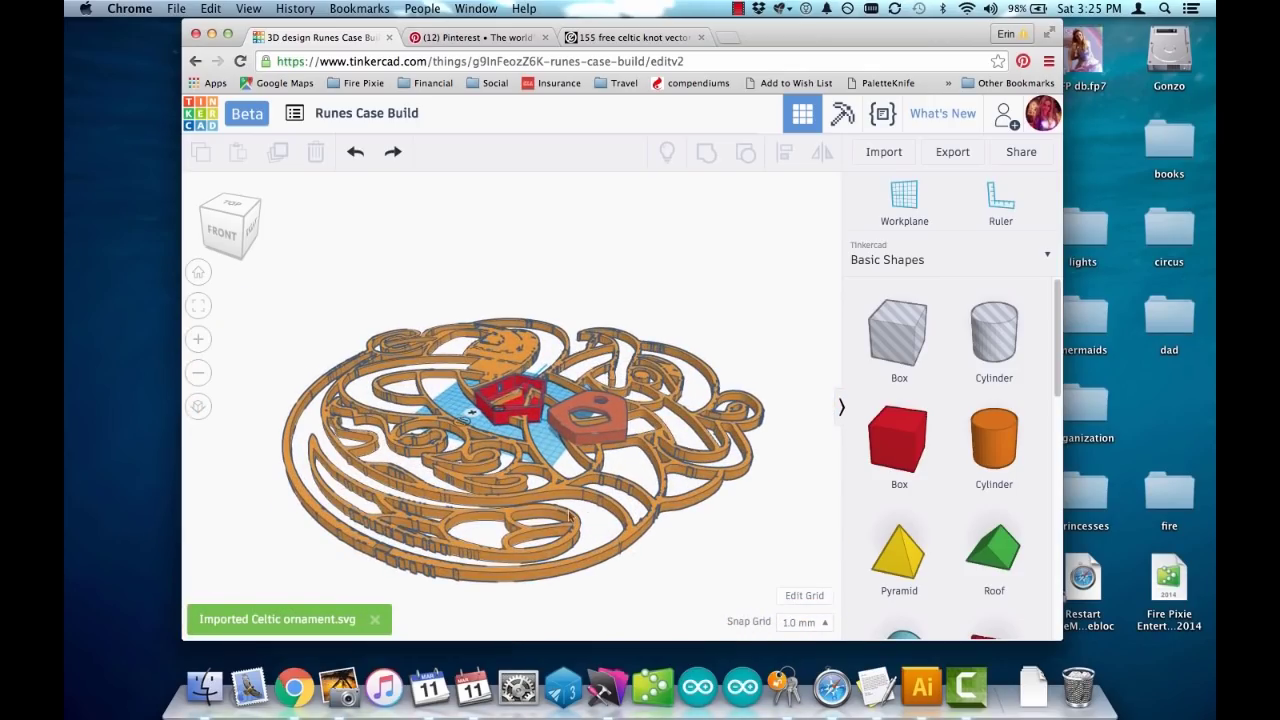
pyautogui.click(510, 507)
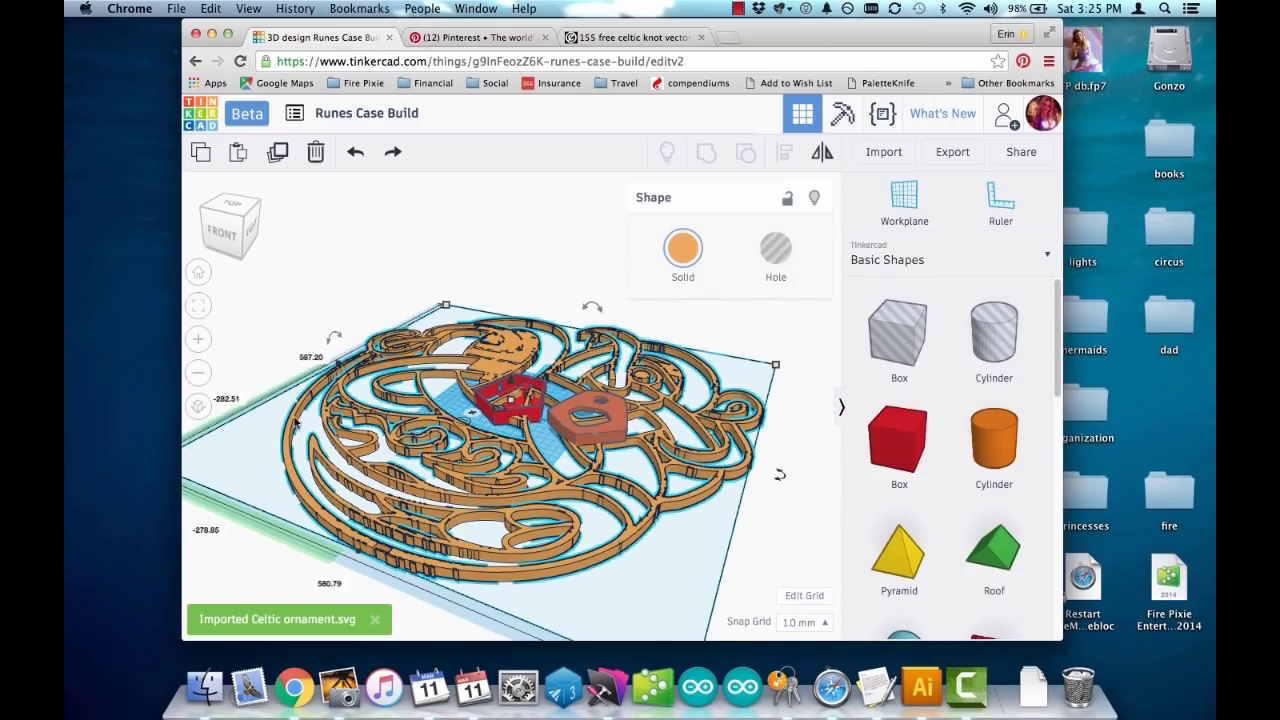
# Shrink the Celtic ornament to about 95 by 107.7 mm.
pyautogui.moveTo(776, 370)
pyautogui.mouseDown()
pyautogui.moveTo(251, 505)
pyautogui.moveTo(596, 440)
pyautogui.mouseUp()
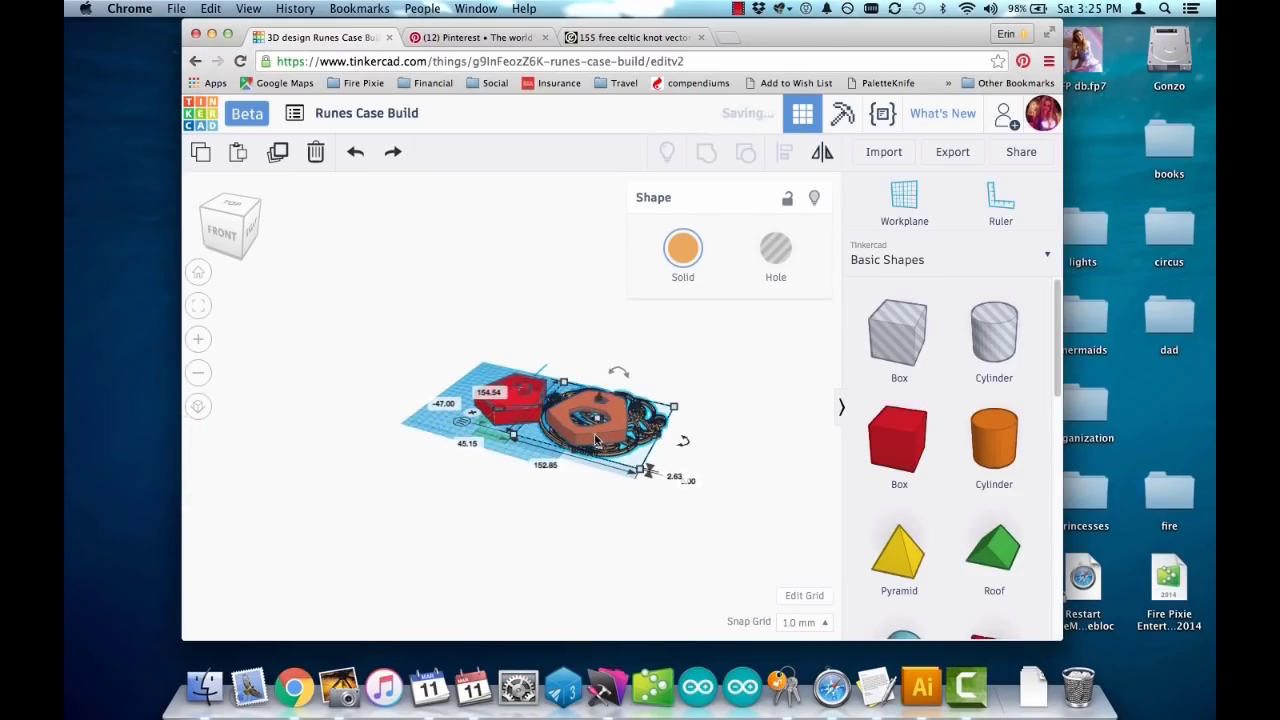
pyautogui.moveTo(645, 470); pyautogui.dragTo(612, 437)
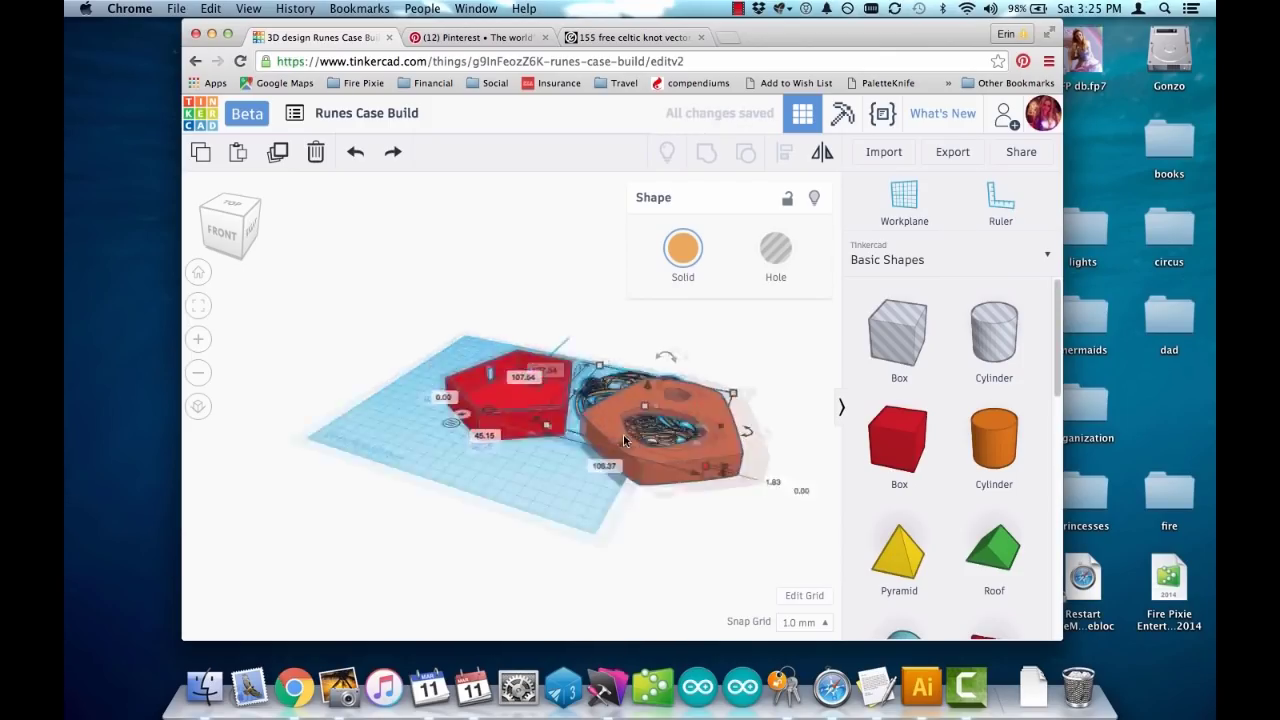
pyautogui.scroll(5, 612, 437)
pyautogui.scroll(-3, 647, 441)
pyautogui.scroll(2, 647, 444)
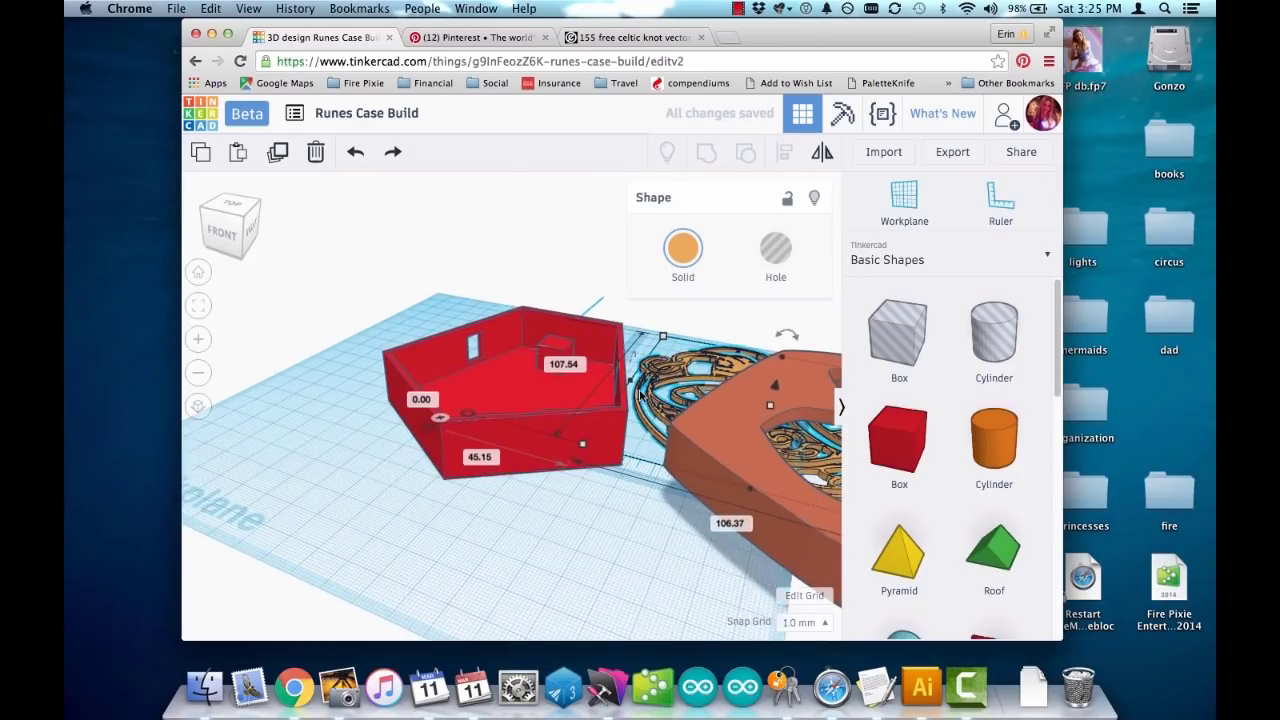
pyautogui.moveTo(647, 444)
pyautogui.mouseDown(button='right')
pyautogui.moveTo(690, 497)
pyautogui.moveTo(668, 520)
pyautogui.mouseUp(button='right')
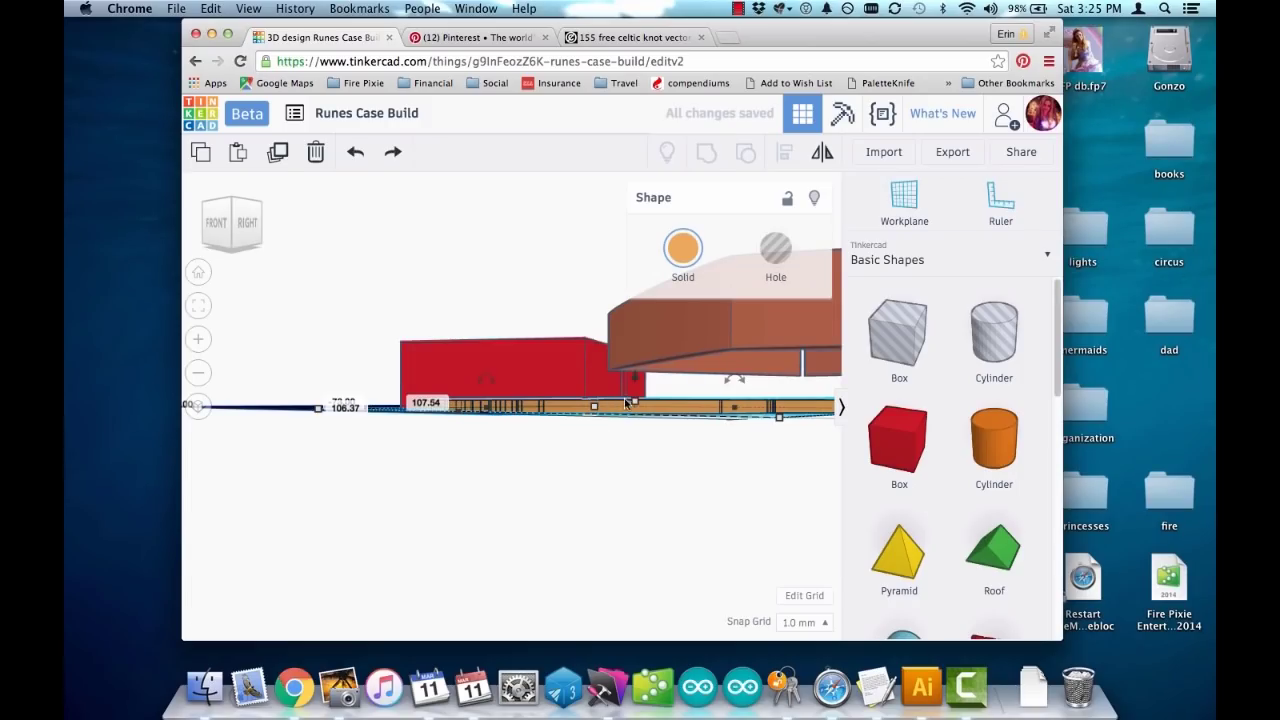
pyautogui.moveTo(634, 400); pyautogui.dragTo(634, 388)
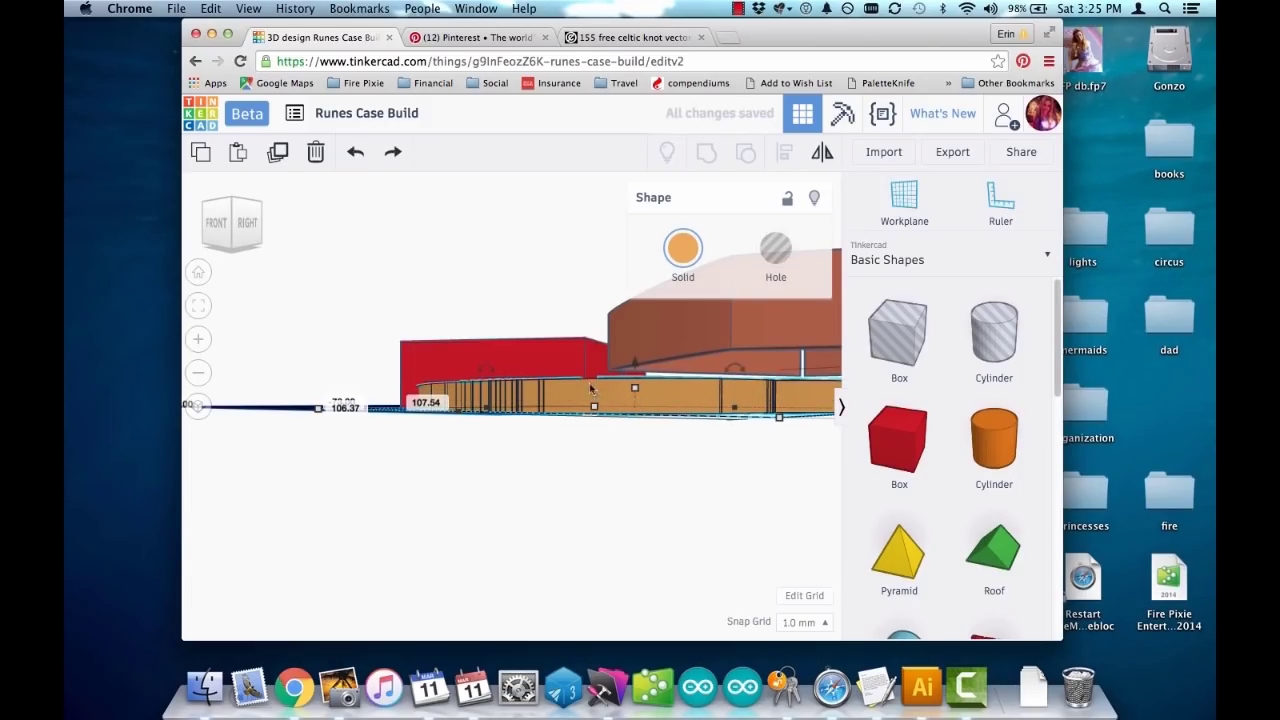
# Slide the knot across the workplane and raise it to rest atop the orange lid.
pyautogui.moveTo(706, 435); pyautogui.dragTo(607, 567, button='right')
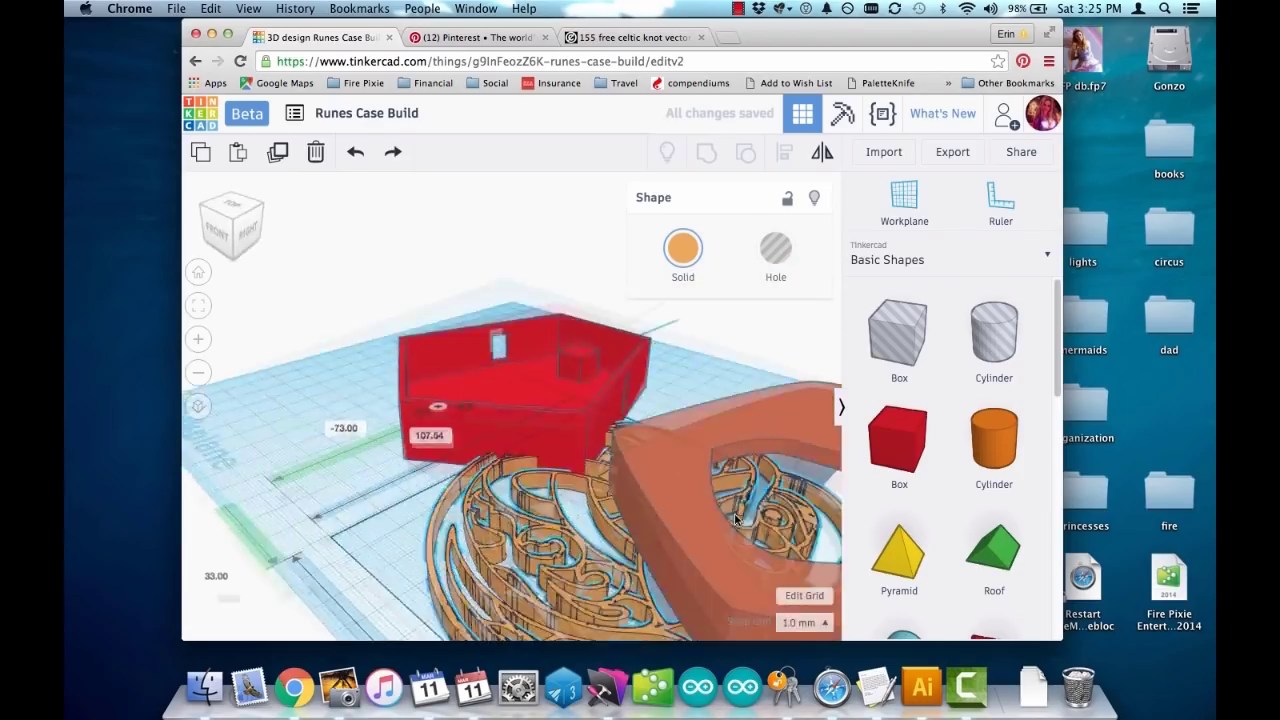
pyautogui.moveTo(606, 566); pyautogui.dragTo(783, 445)
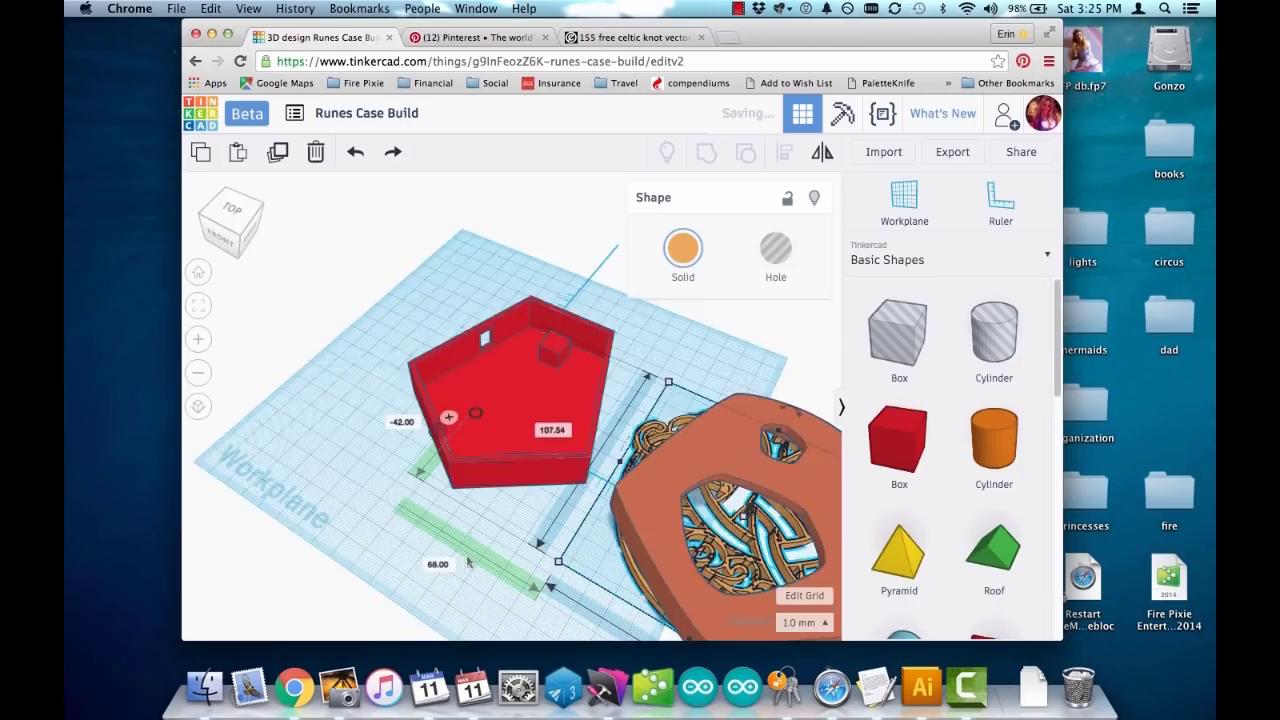
pyautogui.moveTo(467, 563); pyautogui.dragTo(594, 505, button='right')
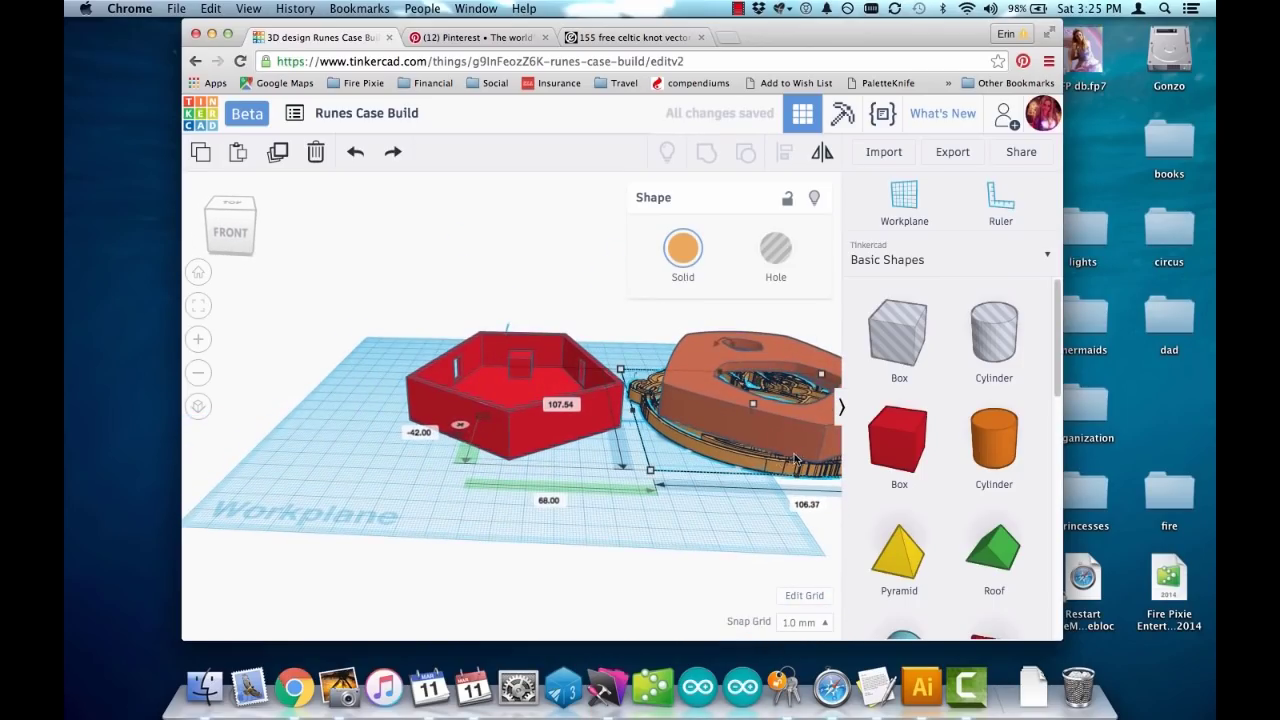
pyautogui.moveTo(783, 402)
pyautogui.mouseDown(button='right')
pyautogui.moveTo(707, 455)
pyautogui.moveTo(695, 443)
pyautogui.mouseUp(button='right')
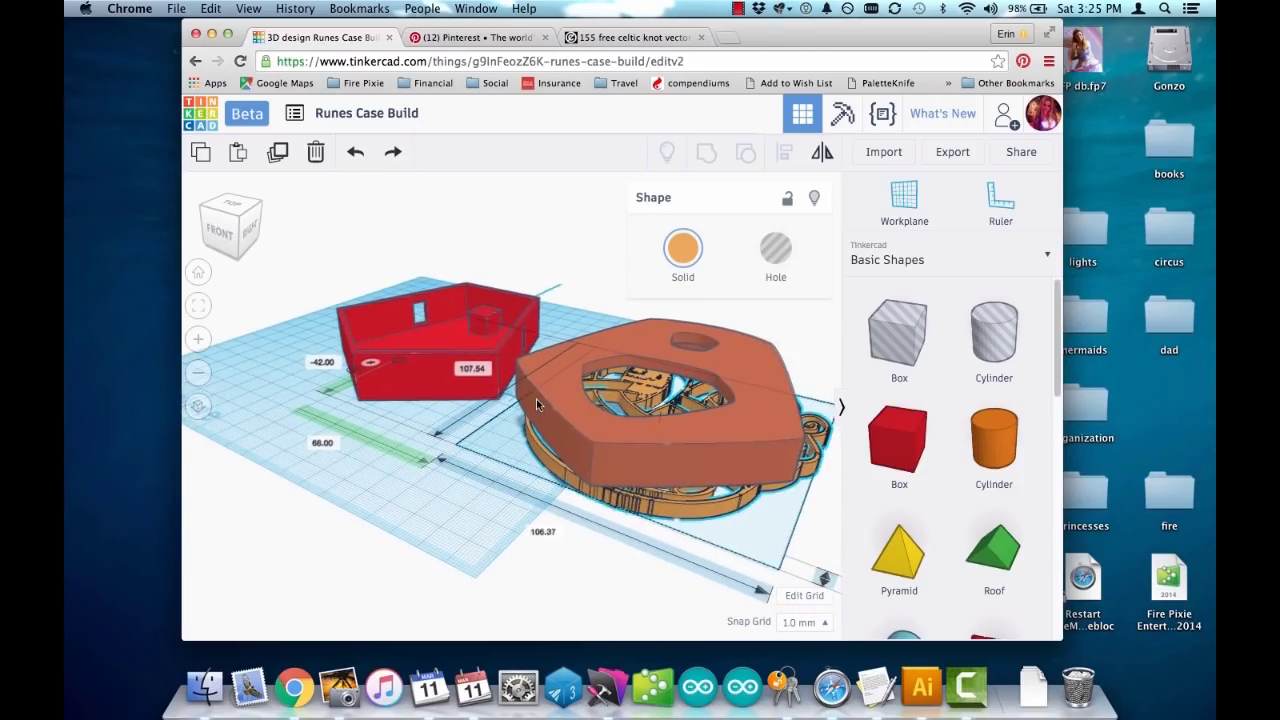
pyautogui.click(672, 400)
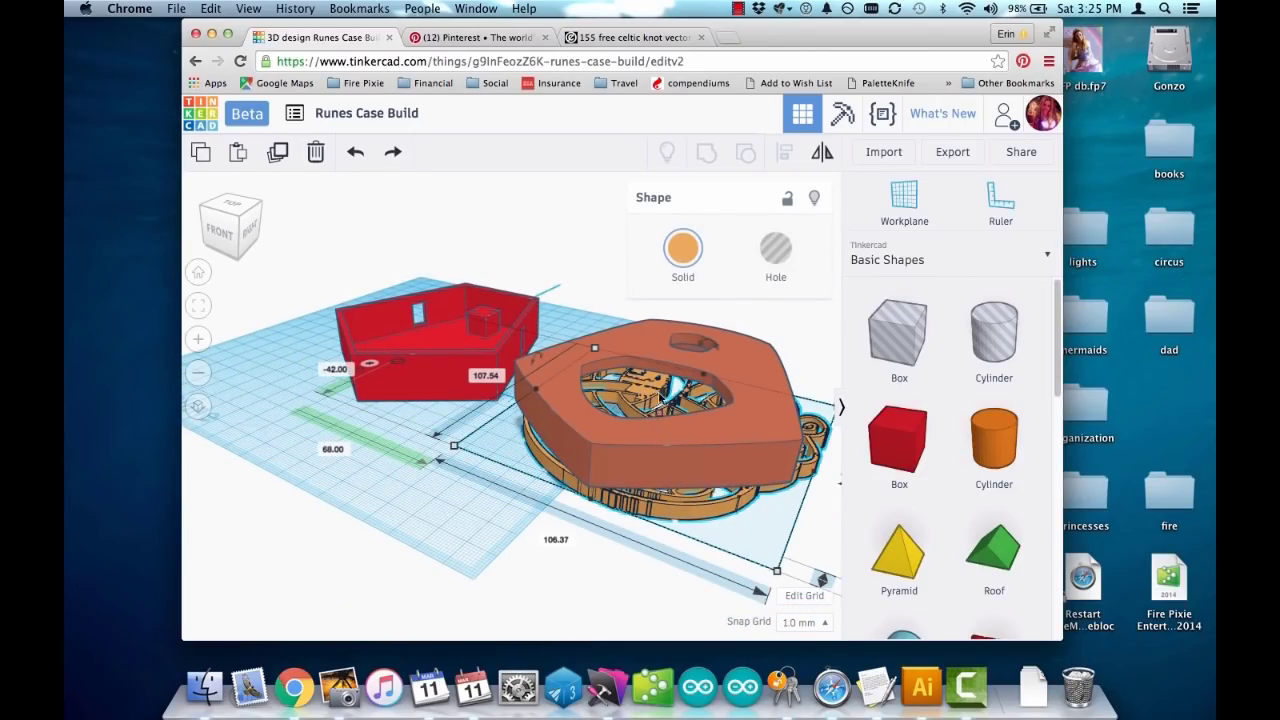
pyautogui.moveTo(662, 396); pyautogui.dragTo(662, 340)
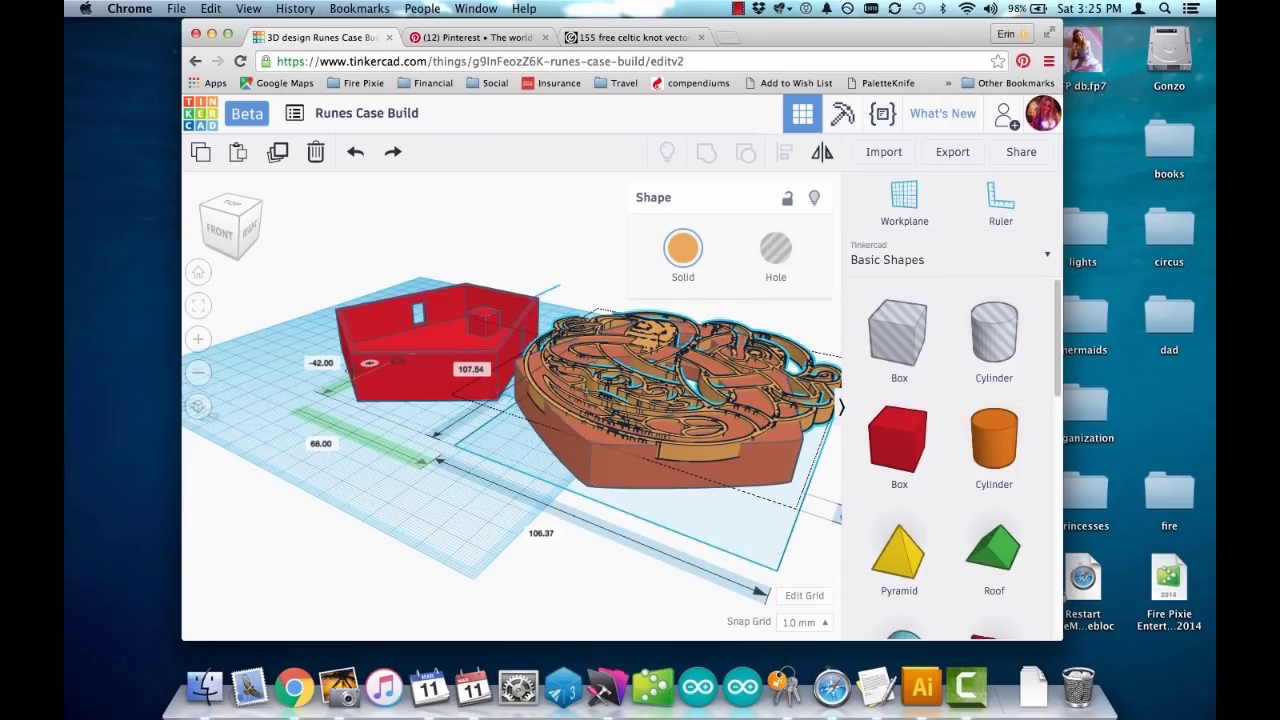
pyautogui.moveTo(662, 340); pyautogui.dragTo(668, 498, button='right')
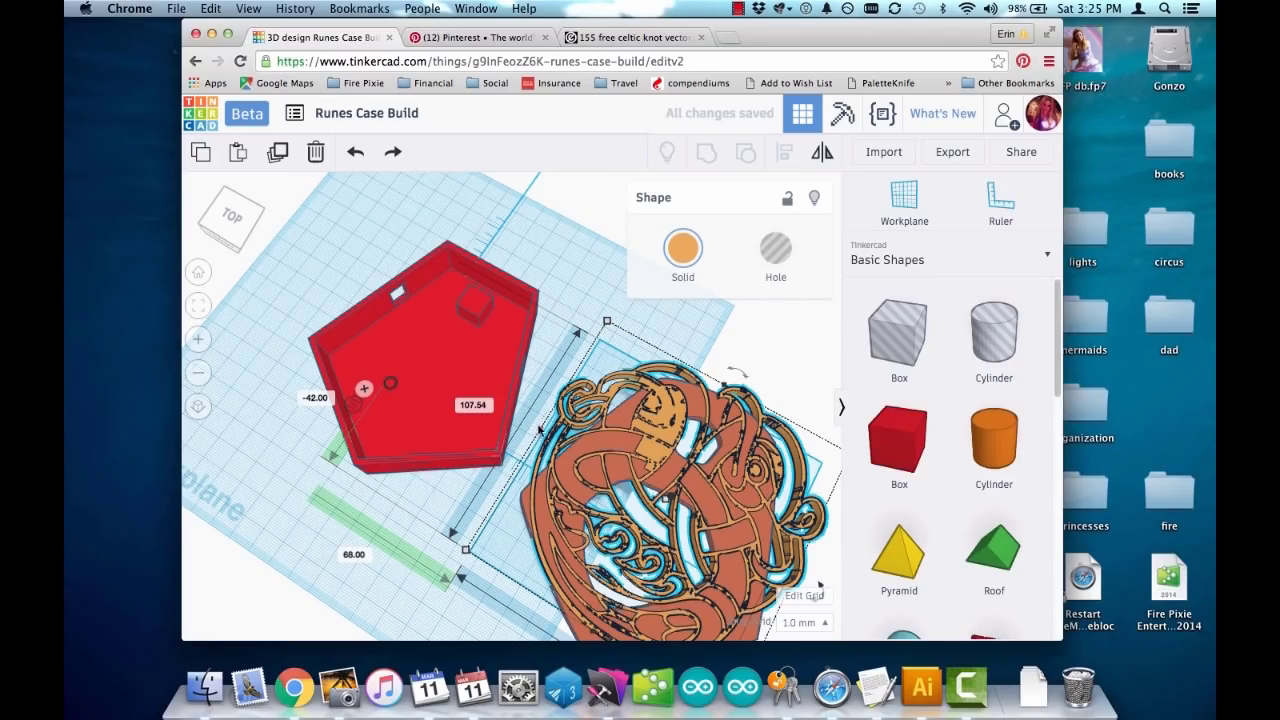
pyautogui.moveTo(541, 430); pyautogui.dragTo(764, 533, button='right')
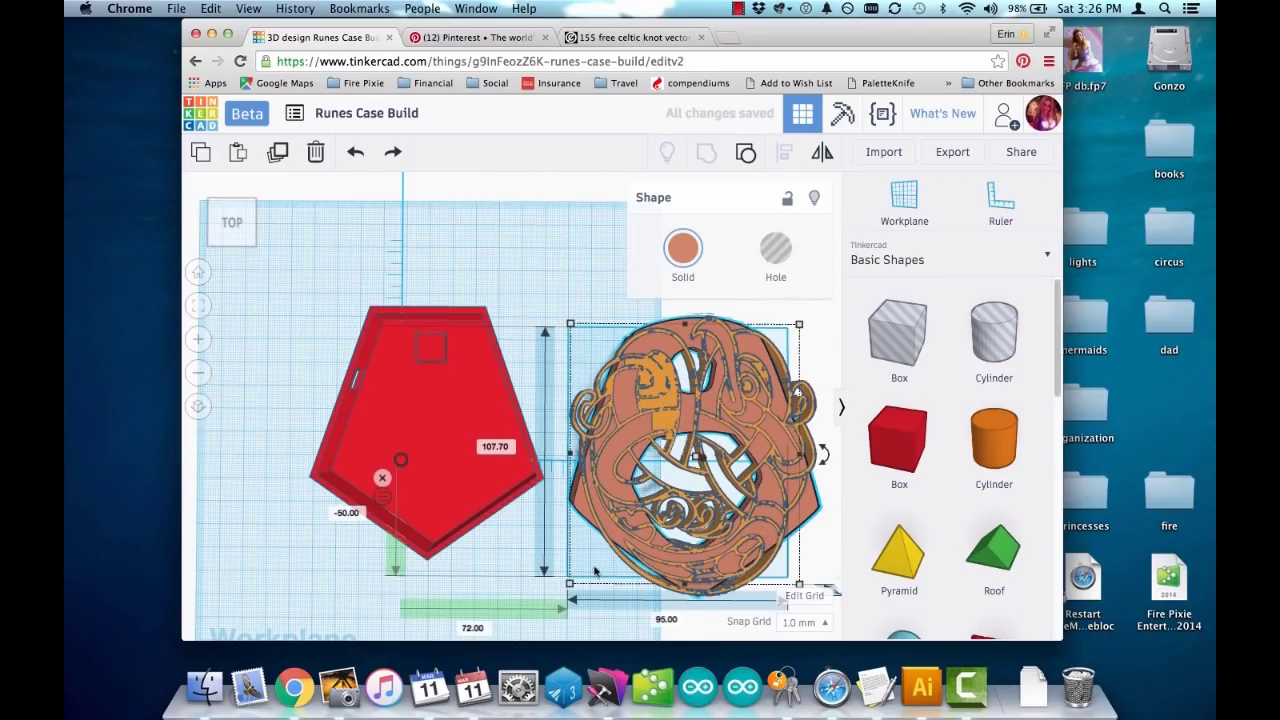
pyautogui.click(581, 568)
# Set the Celtic knot to Hole and group it with the solid lid base beneath.
pyautogui.moveTo(623, 493); pyautogui.dragTo(759, 518, button='right')
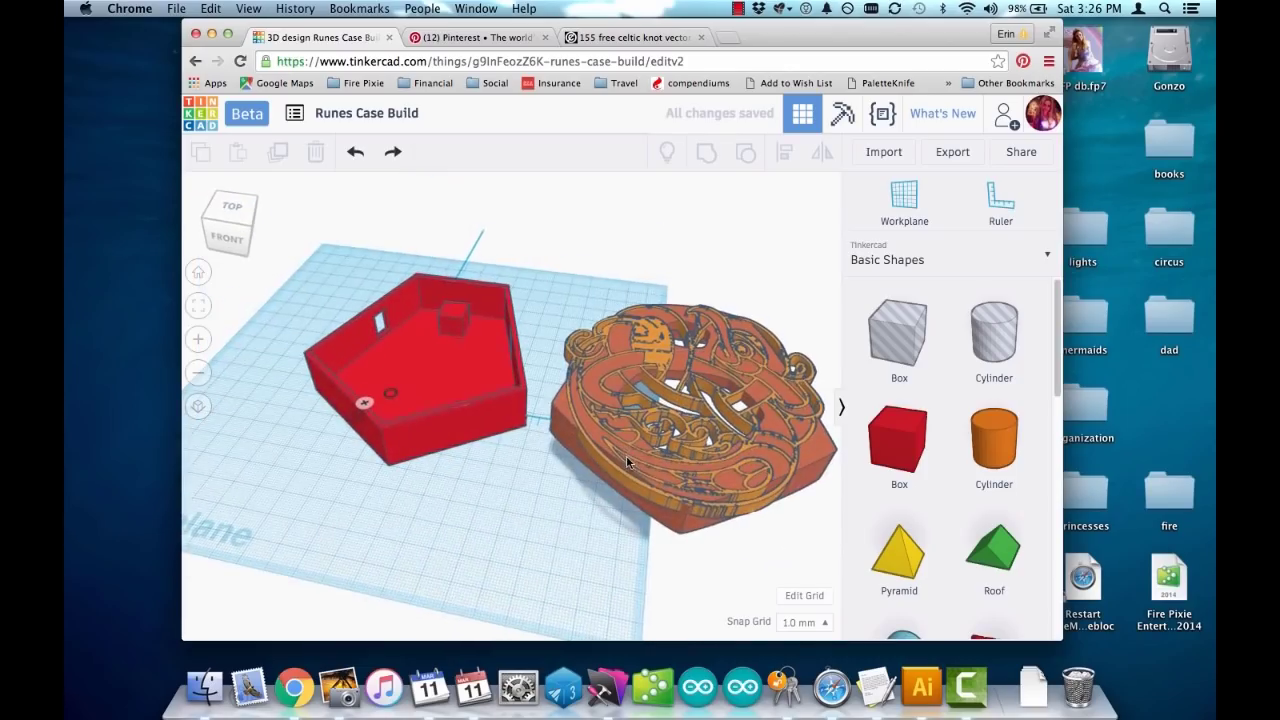
pyautogui.click(759, 518)
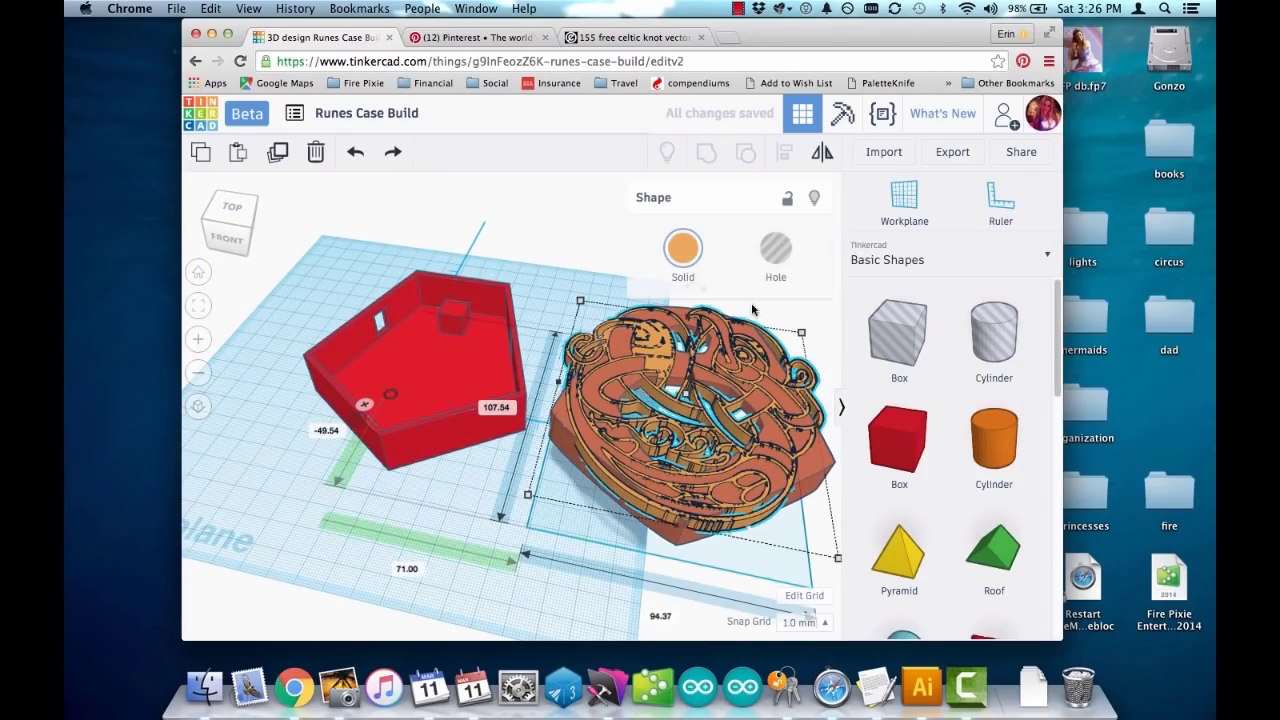
pyautogui.click(789, 257)
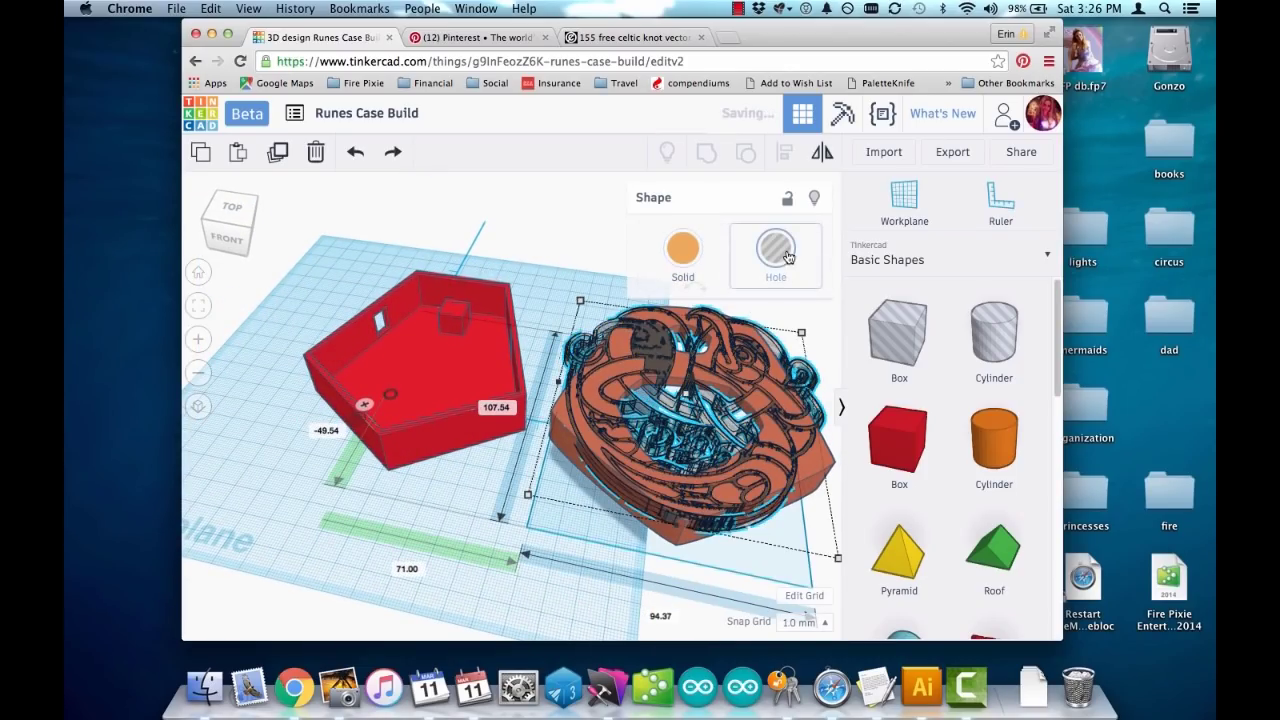
pyautogui.keyDown('shift'); pyautogui.click(563, 433); pyautogui.keyUp('shift')
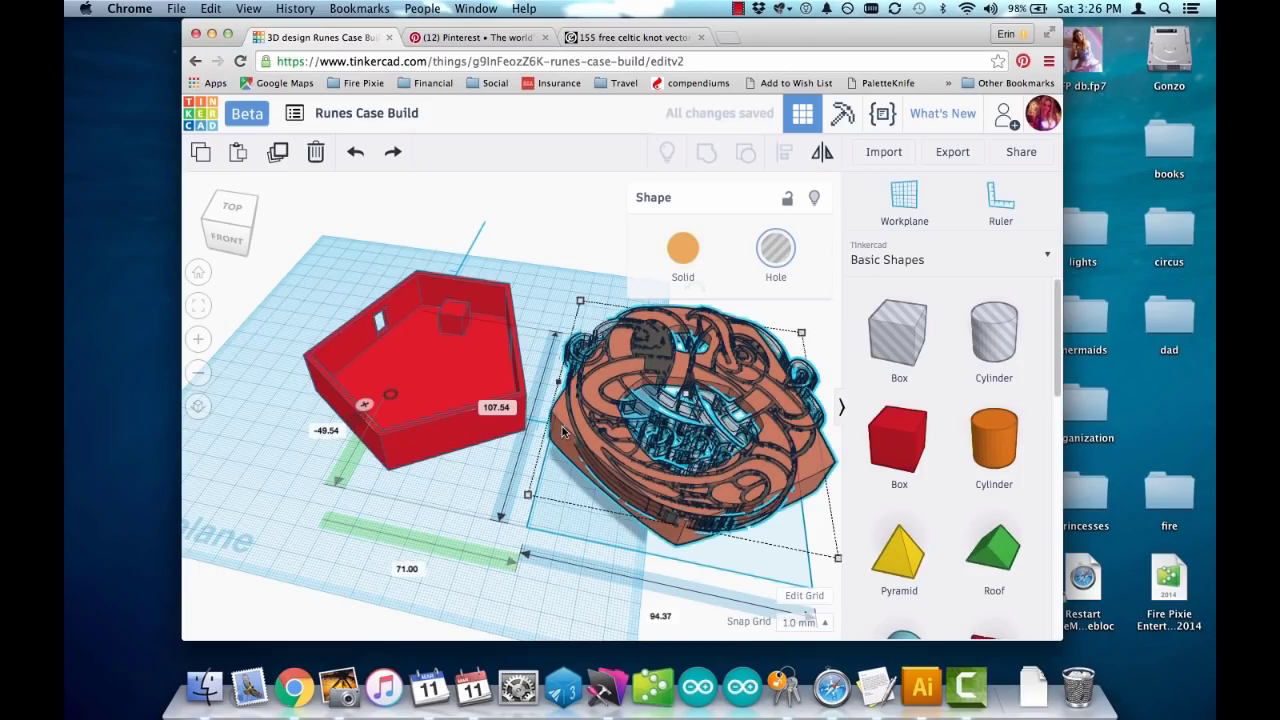
pyautogui.click(708, 154)
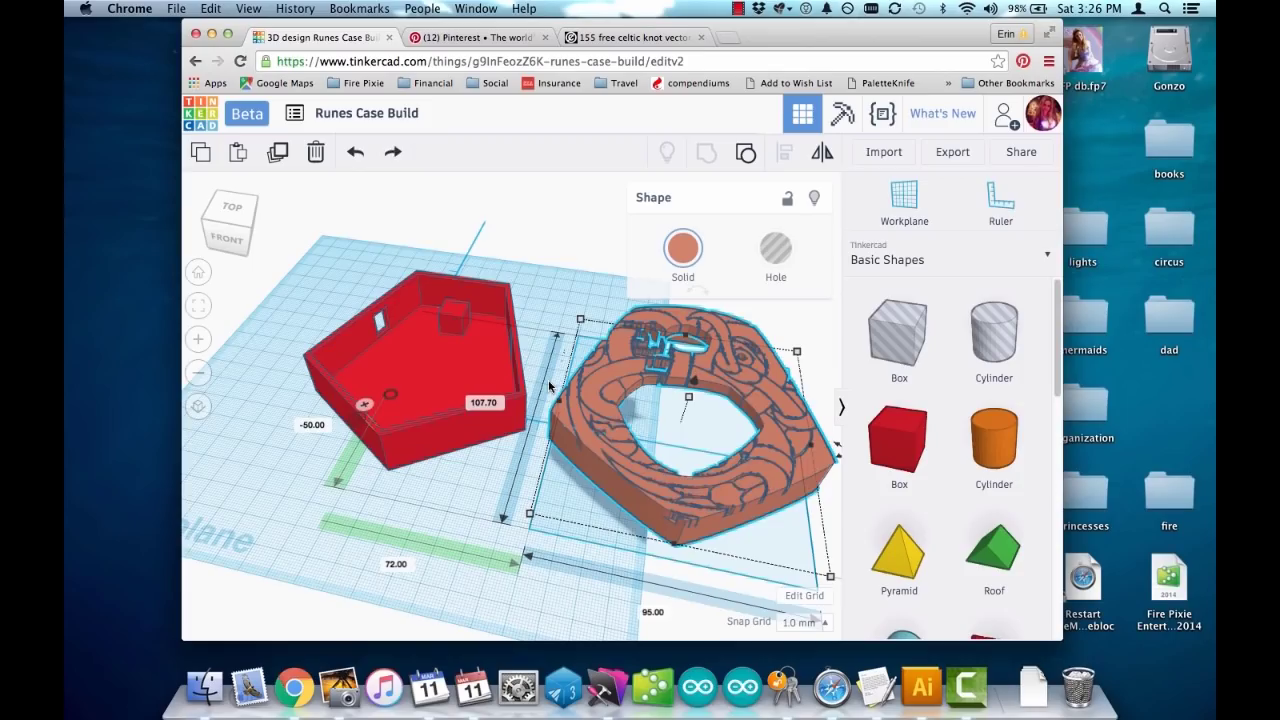
pyautogui.moveTo(607, 451); pyautogui.dragTo(616, 562, button='right')
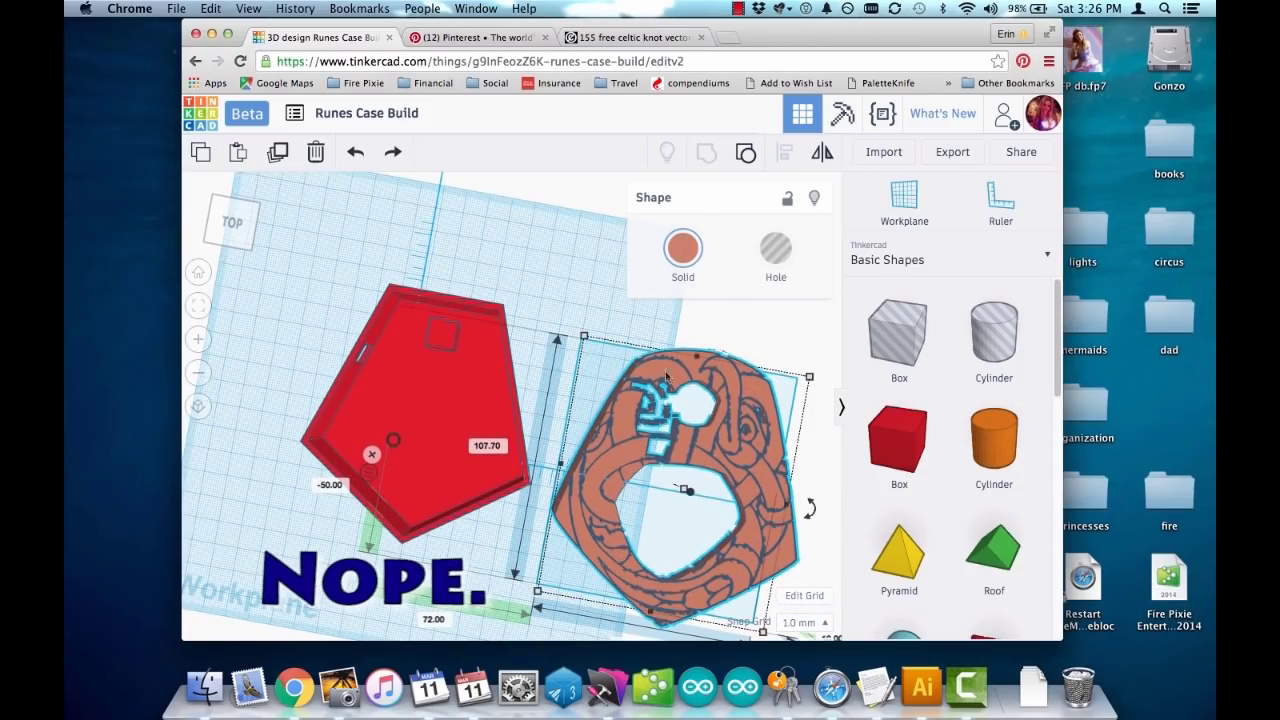
pyautogui.moveTo(687, 487)
pyautogui.mouseDown(button='right')
pyautogui.moveTo(595, 209)
pyautogui.moveTo(603, 314)
pyautogui.moveTo(657, 452)
pyautogui.mouseUp(button='right')
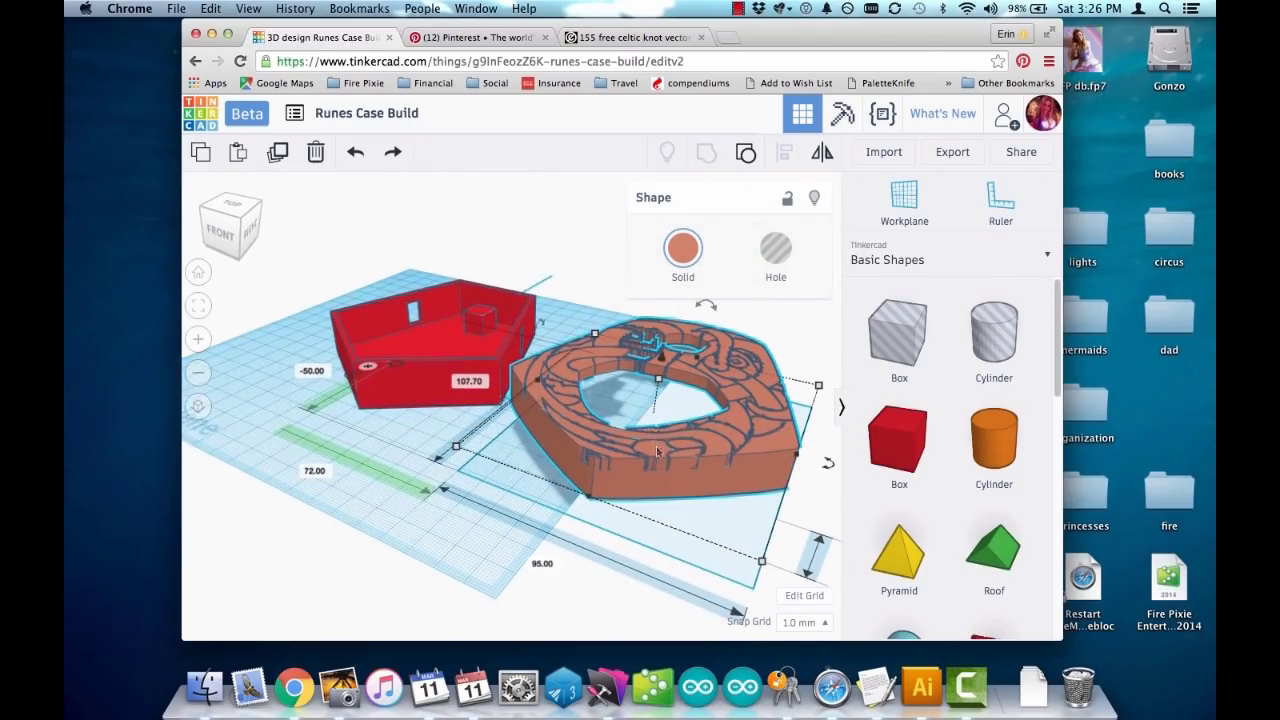
# Ungroup the lid, then recombine the ring with the knot overlay.
pyautogui.click(746, 154)
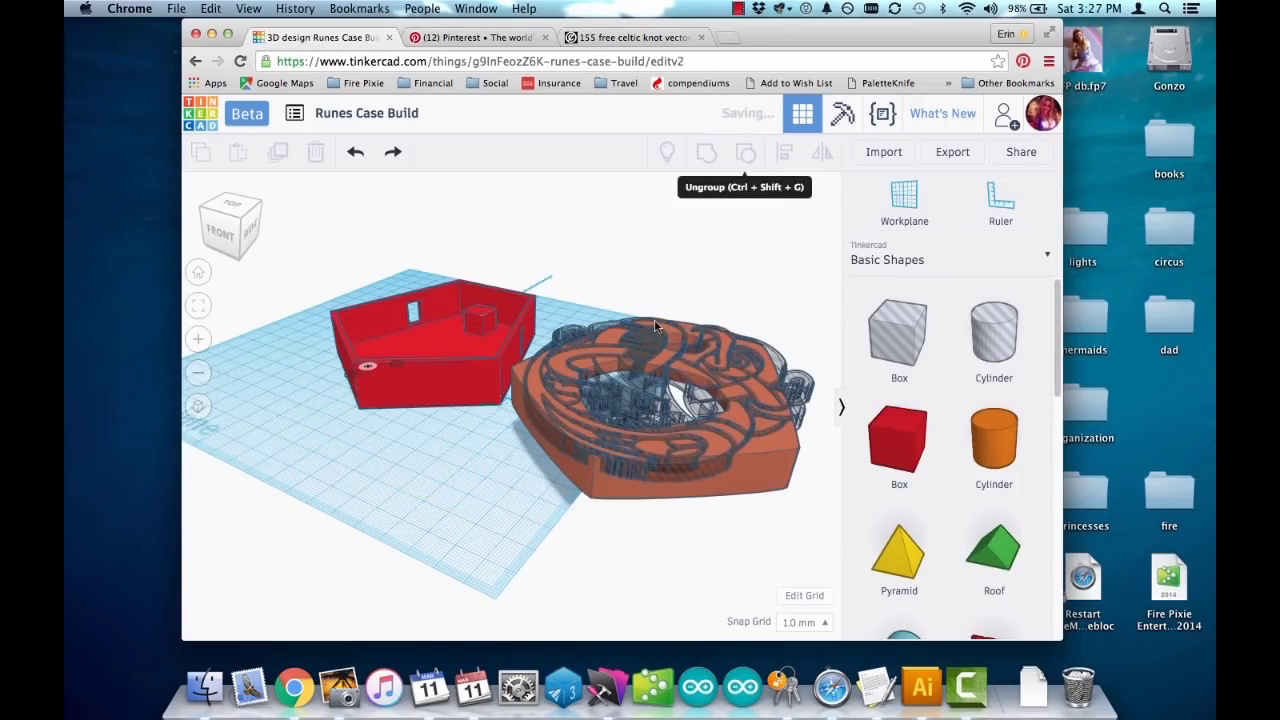
pyautogui.click(756, 481)
pyautogui.moveTo(756, 481); pyautogui.dragTo(766, 451, button='right')
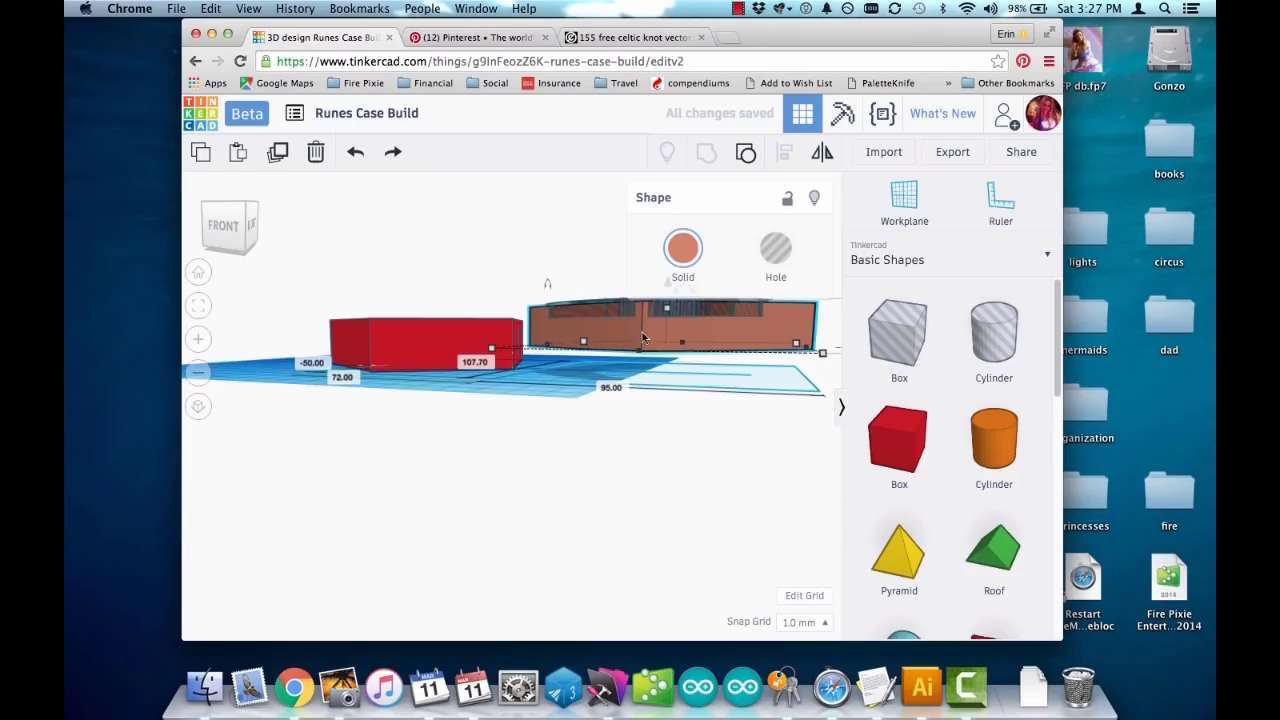
pyautogui.moveTo(638, 353); pyautogui.dragTo(696, 392, button='right')
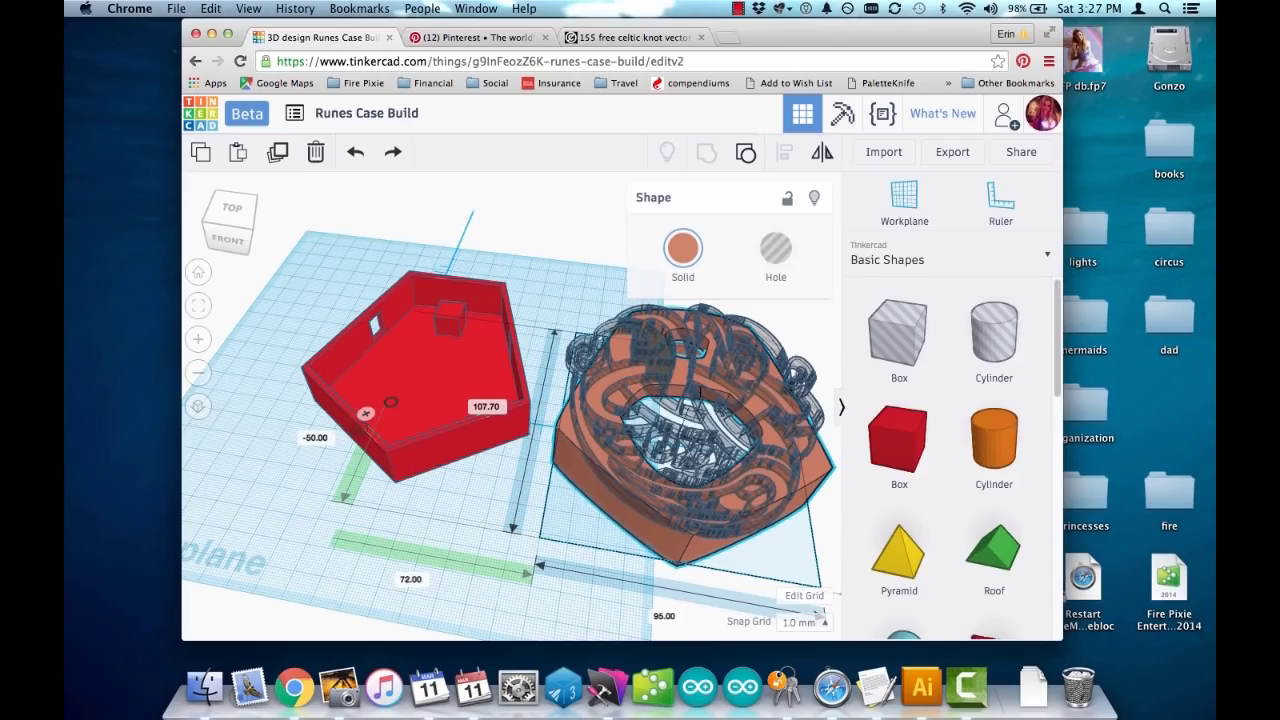
pyautogui.click(710, 345)
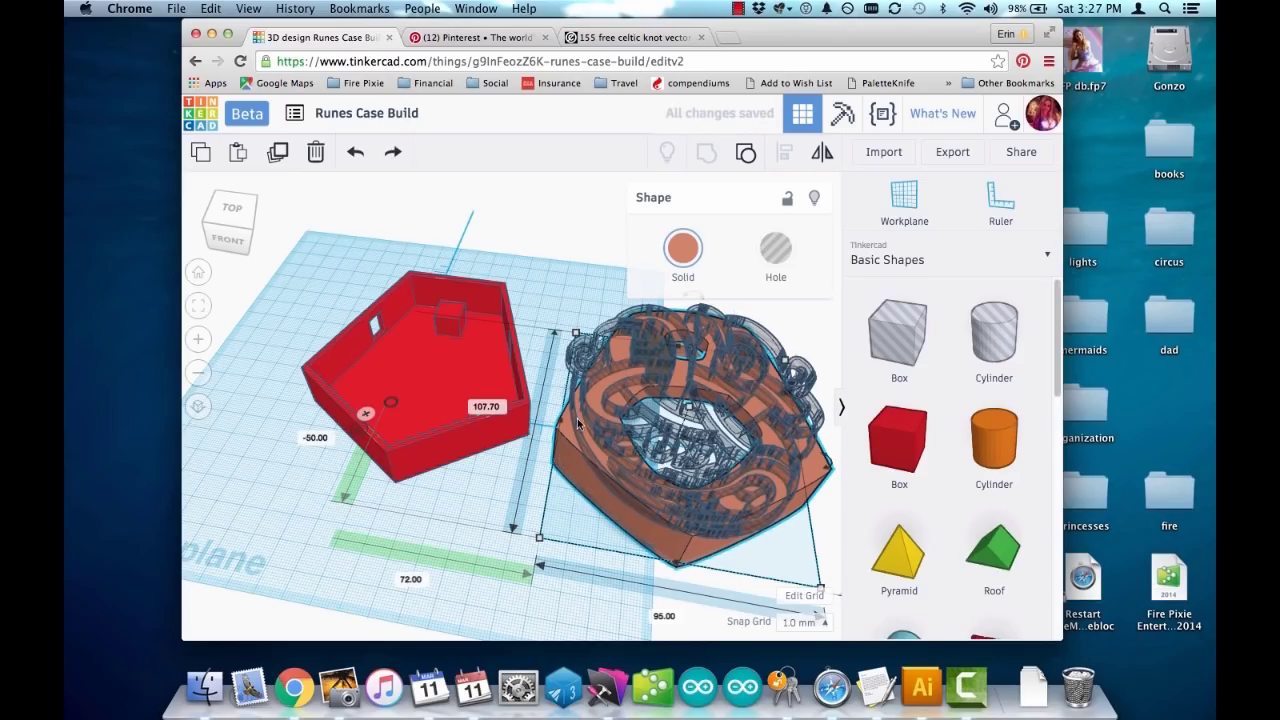
pyautogui.keyDown('shift'); pyautogui.click(651, 365); pyautogui.keyUp('shift')
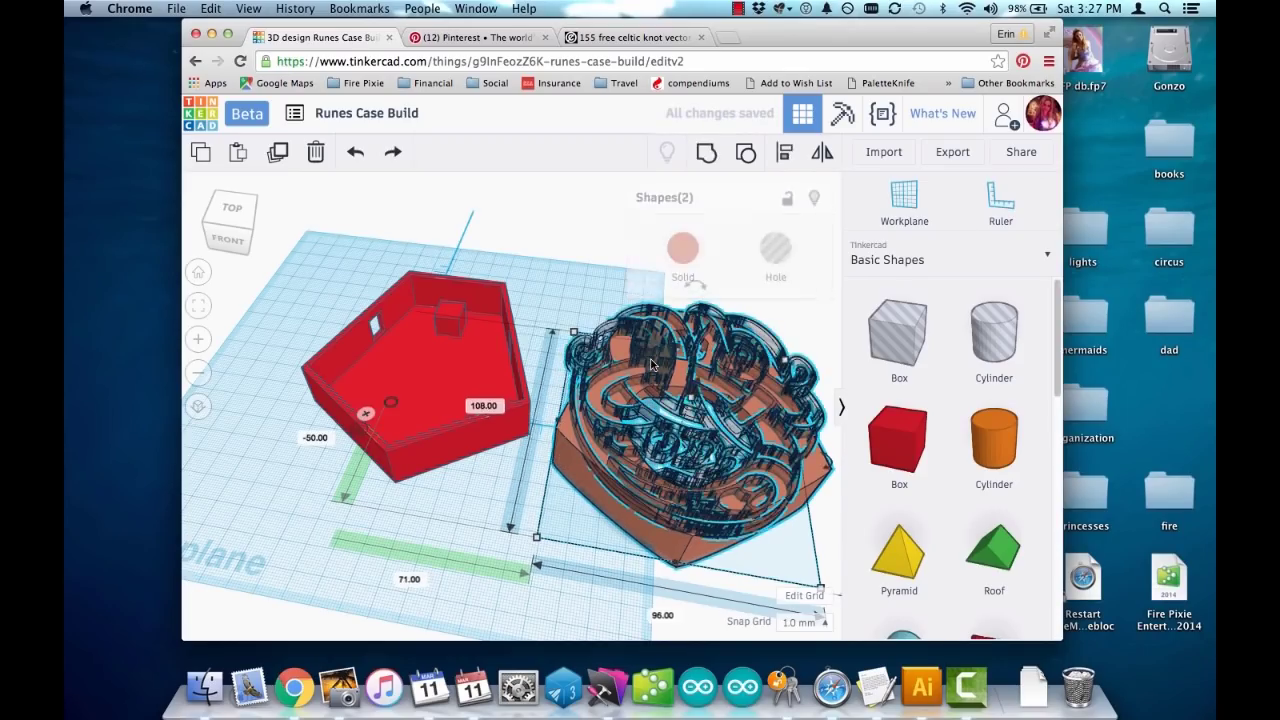
pyautogui.click(700, 160)
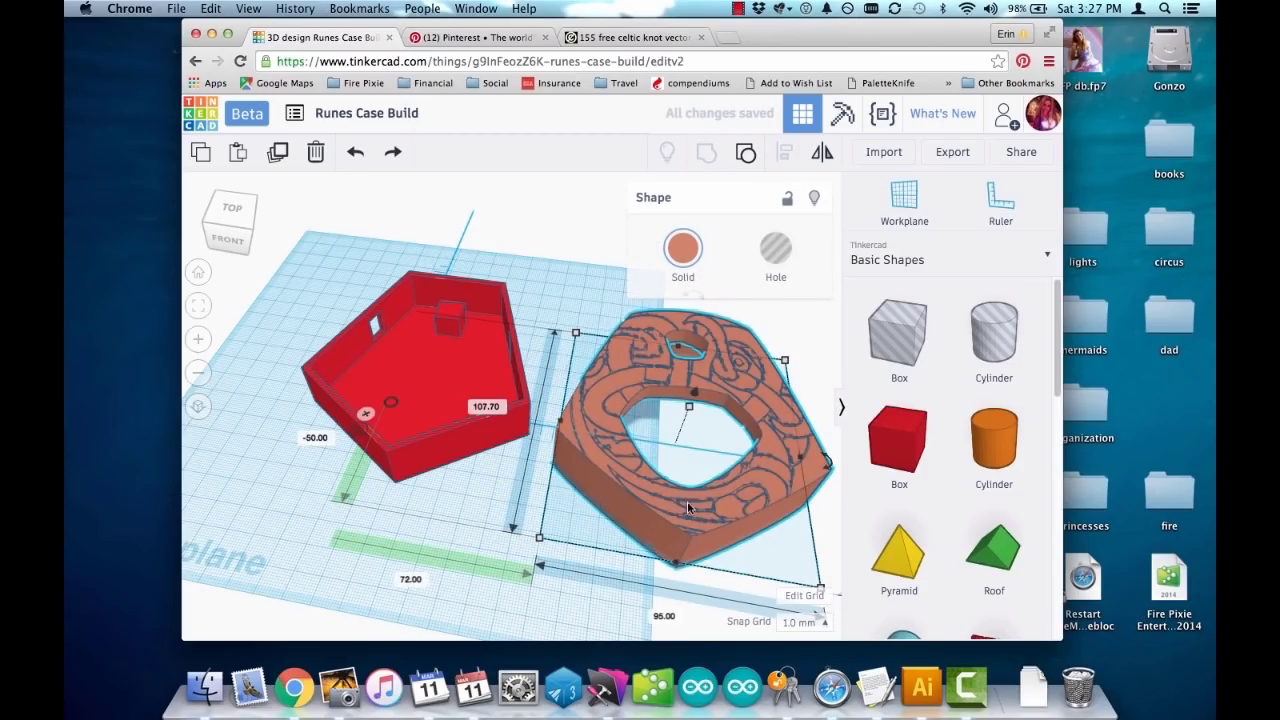
# Stretch the knot hole taller than the lid base and check it from several angles.
pyautogui.moveTo(687, 501)
pyautogui.mouseDown(button='right')
pyautogui.moveTo(613, 434)
pyautogui.moveTo(719, 457)
pyautogui.moveTo(719, 442)
pyautogui.mouseUp(button='right')
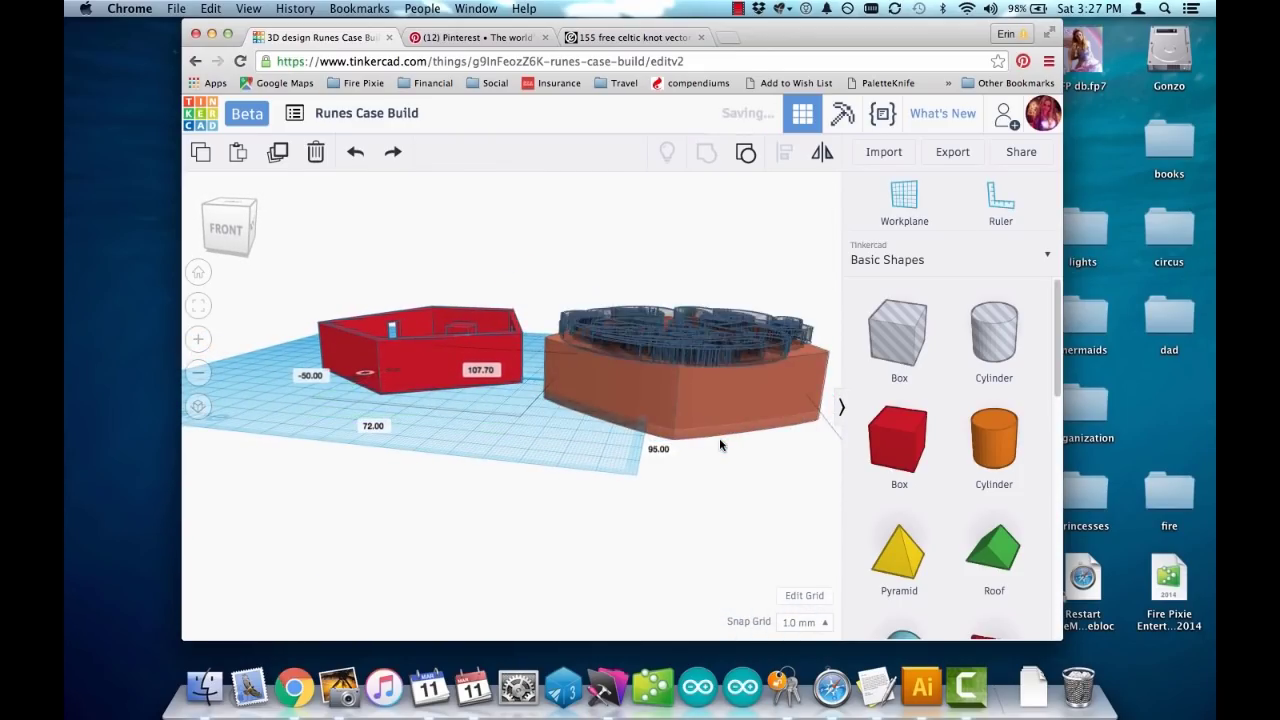
pyautogui.moveTo(695, 378); pyautogui.dragTo(698, 367)
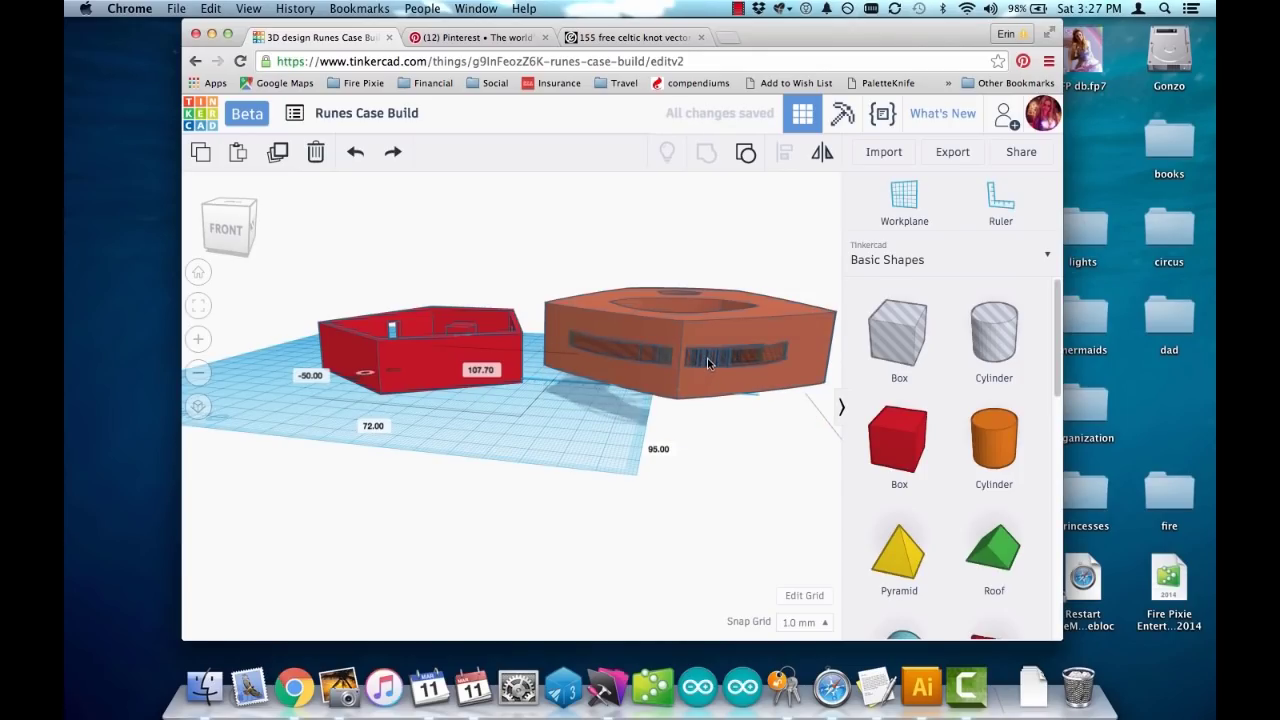
pyautogui.click(708, 363)
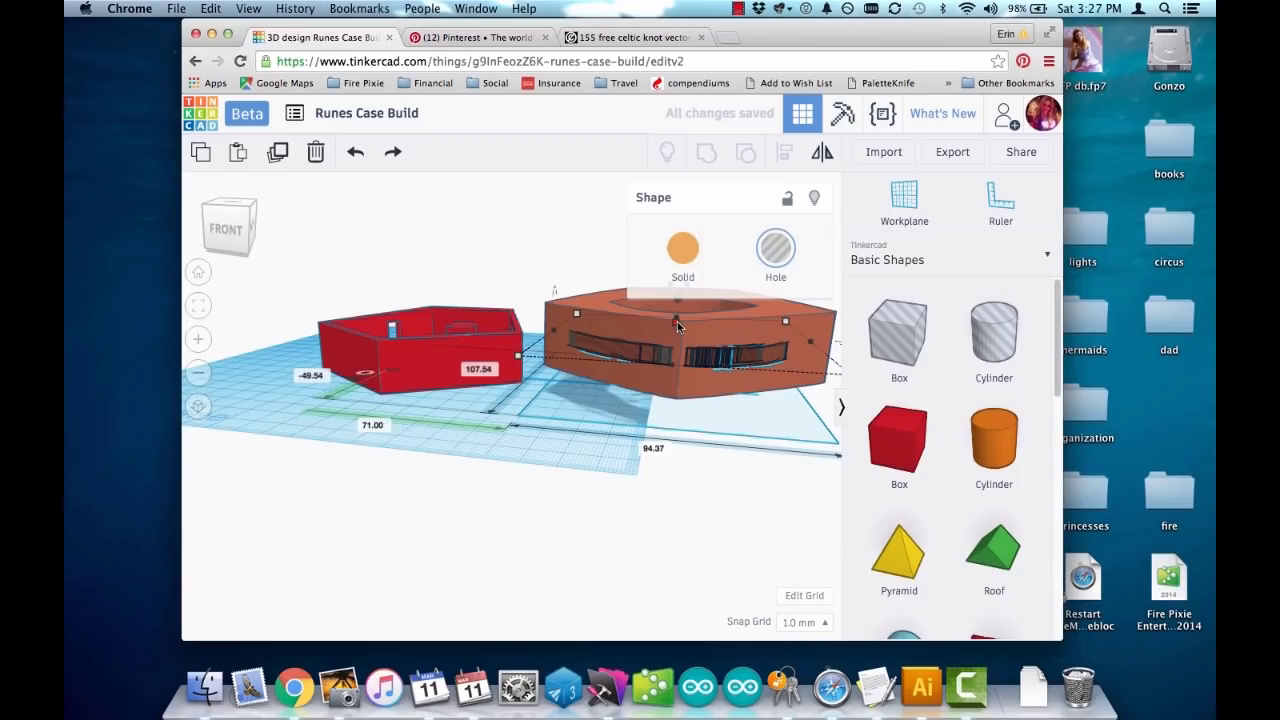
pyautogui.moveTo(677, 321); pyautogui.dragTo(683, 281)
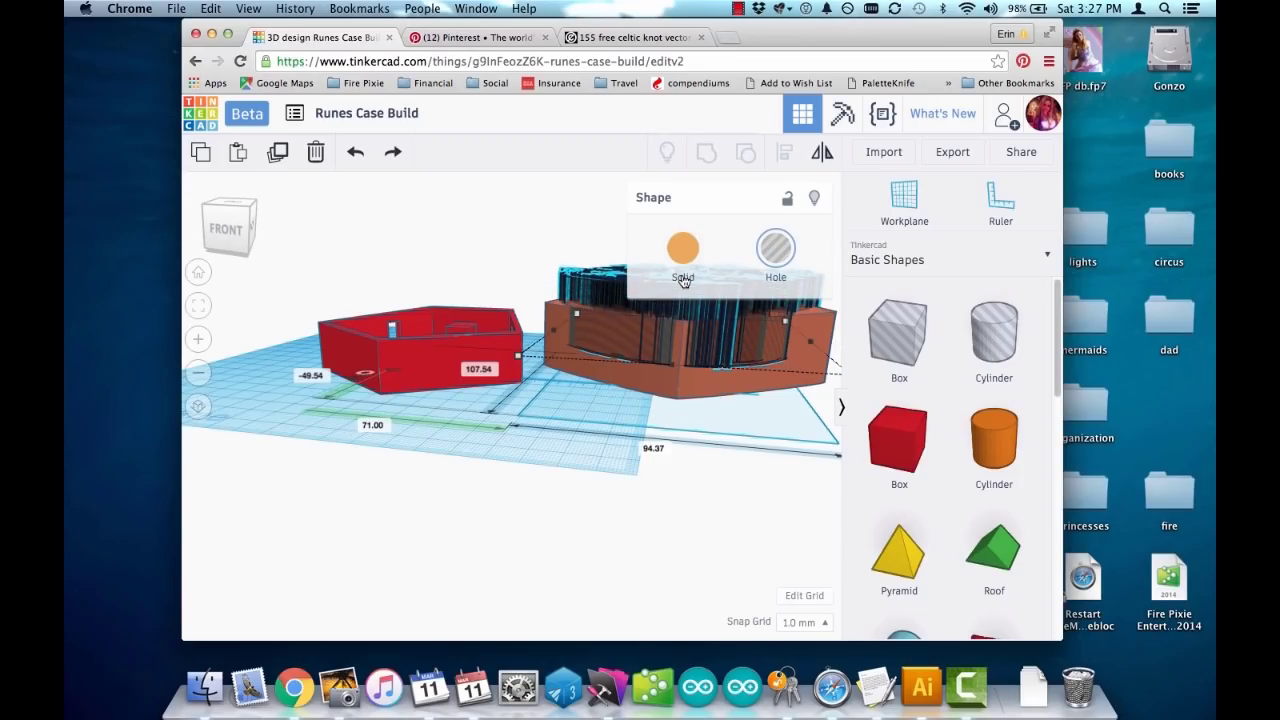
pyautogui.moveTo(695, 344)
pyautogui.mouseDown(button='right')
pyautogui.moveTo(538, 405)
pyautogui.moveTo(505, 380)
pyautogui.mouseUp(button='right')
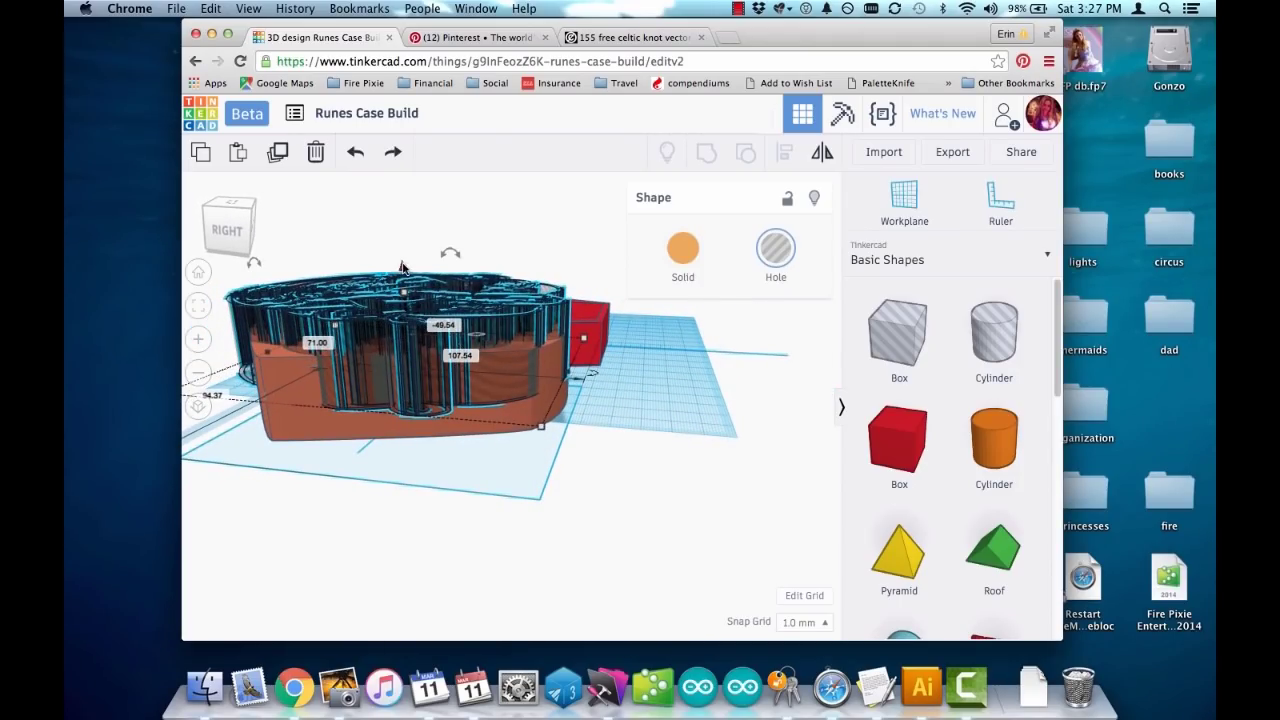
pyautogui.moveTo(485, 472)
pyautogui.mouseDown(button='right')
pyautogui.moveTo(470, 370)
pyautogui.moveTo(460, 394)
pyautogui.moveTo(430, 288)
pyautogui.moveTo(430, 299)
pyautogui.moveTo(379, 225)
pyautogui.mouseUp(button='right')
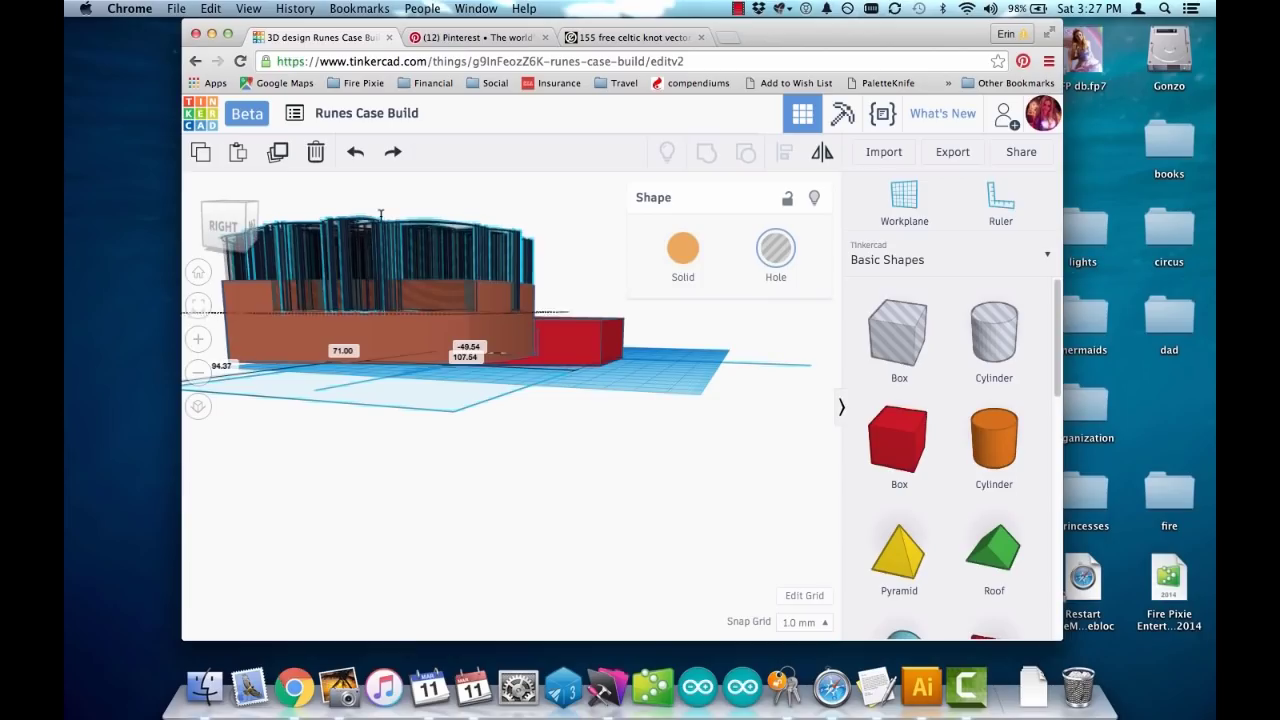
pyautogui.moveTo(379, 225)
pyautogui.mouseDown(button='right')
pyautogui.moveTo(409, 262)
pyautogui.moveTo(392, 345)
pyautogui.moveTo(357, 241)
pyautogui.mouseUp(button='right')
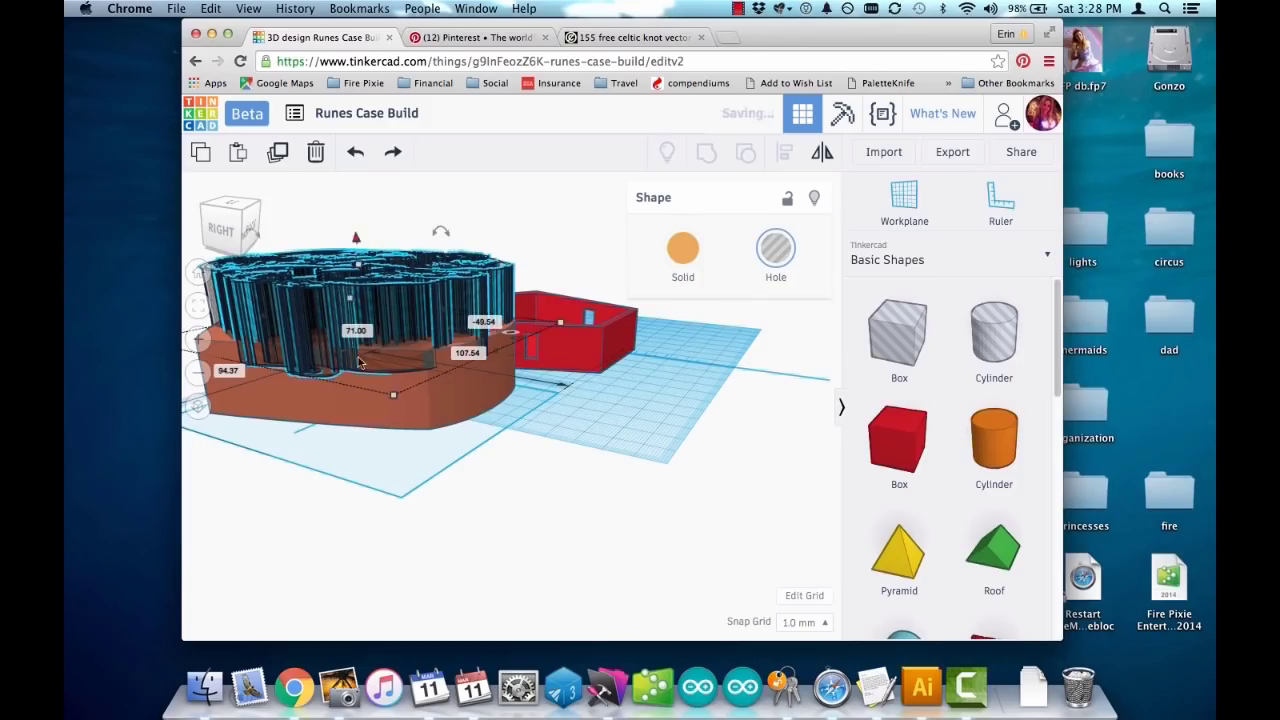
pyautogui.moveTo(366, 395); pyautogui.dragTo(369, 321, button='right')
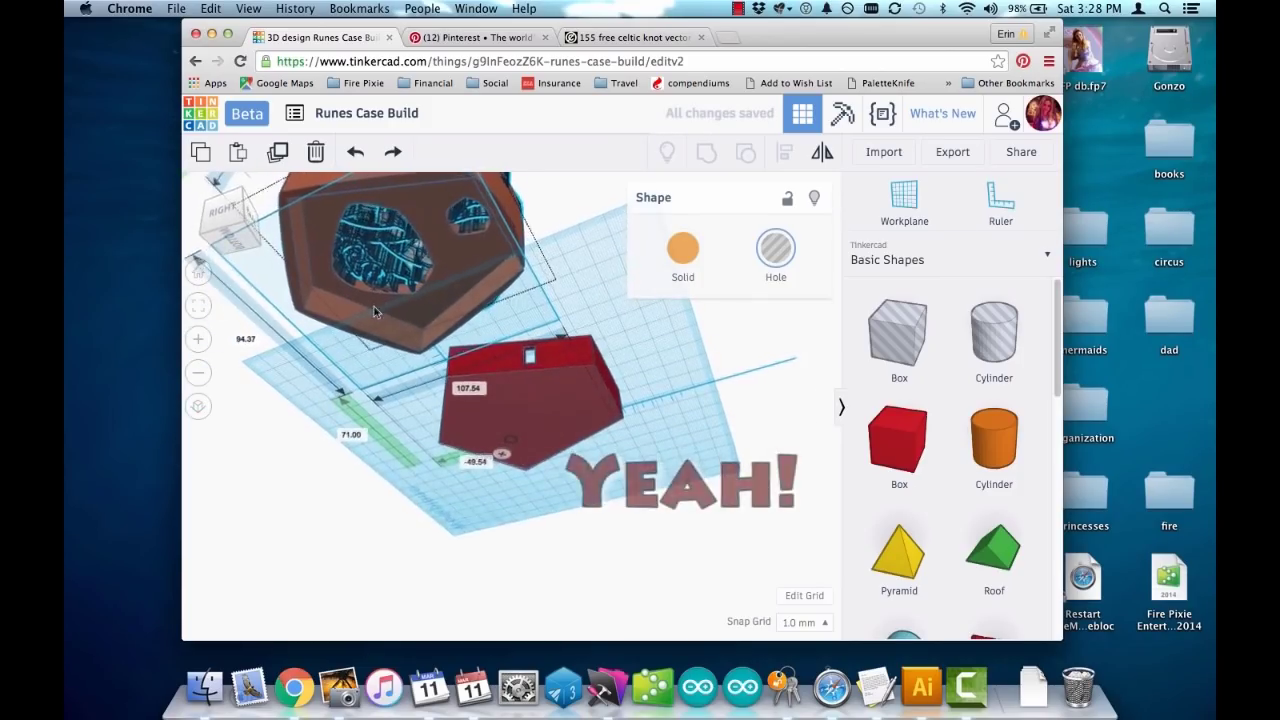
pyautogui.moveTo(368, 324)
pyautogui.mouseDown(button='right')
pyautogui.moveTo(453, 375)
pyautogui.moveTo(565, 520)
pyautogui.mouseUp(button='right')
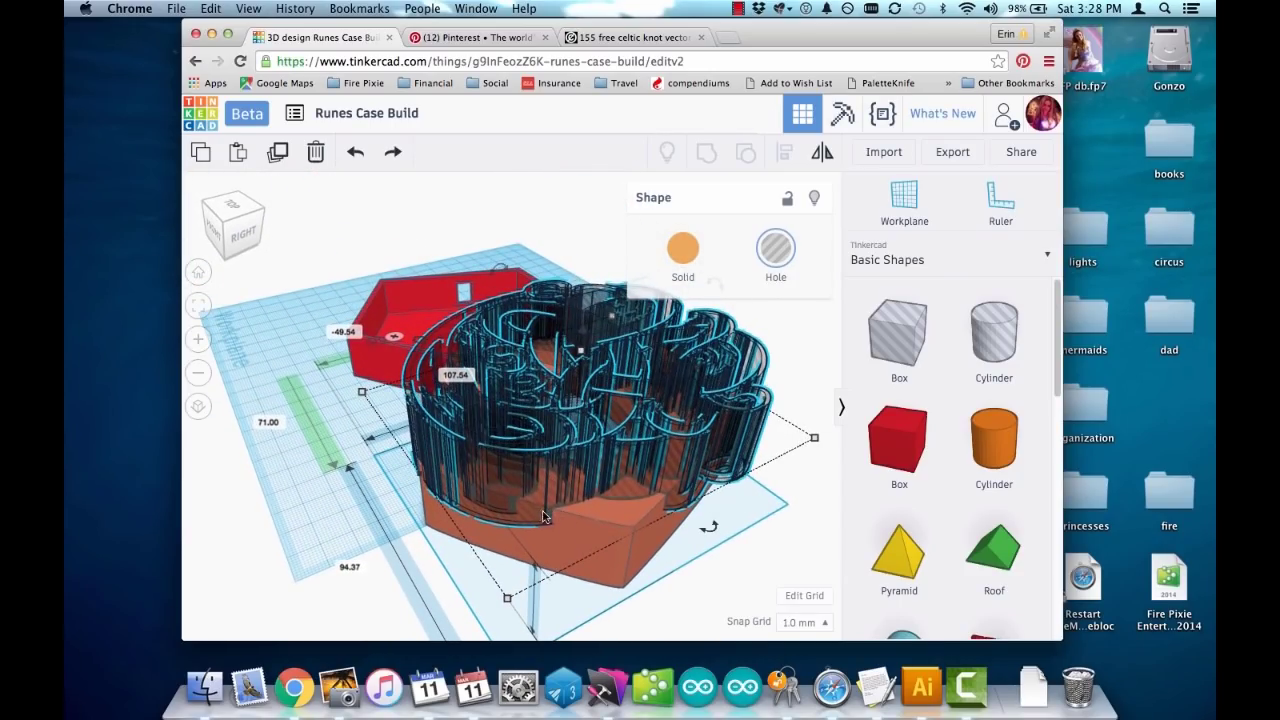
# Regroup the lid base with the taller knot hole to engrave the knot.
pyautogui.press('Escape')
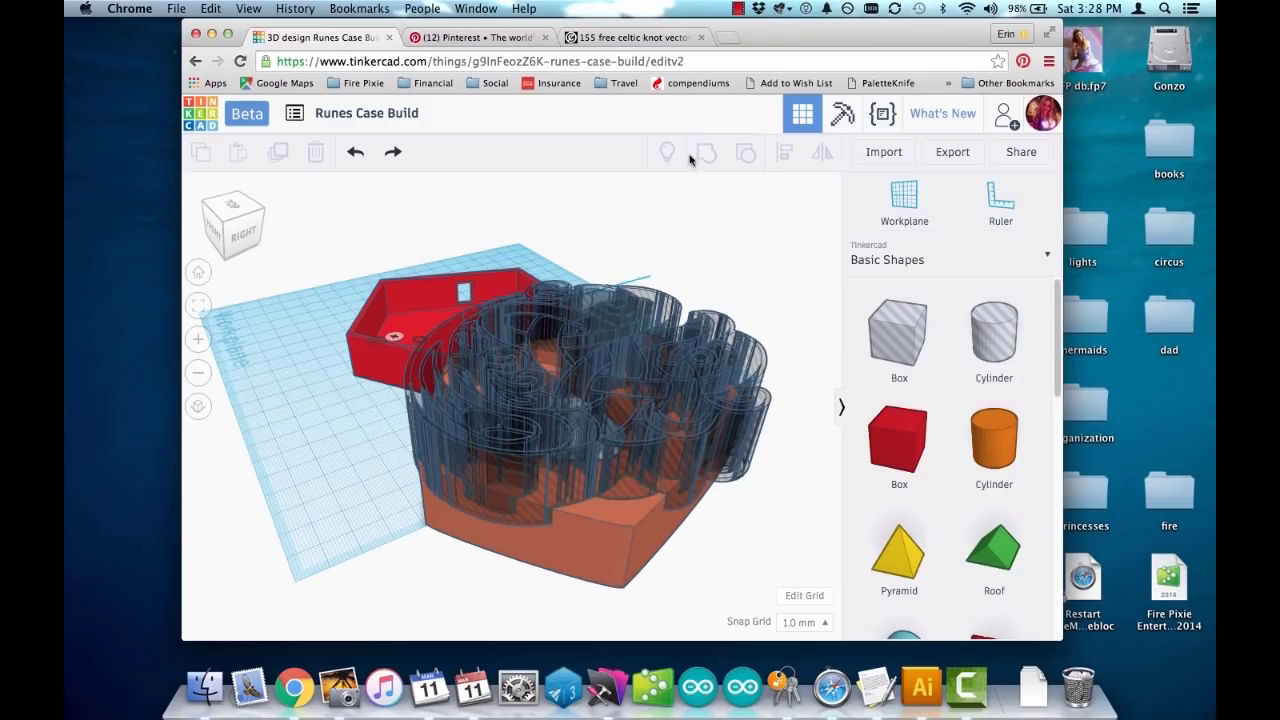
pyautogui.click(612, 525)
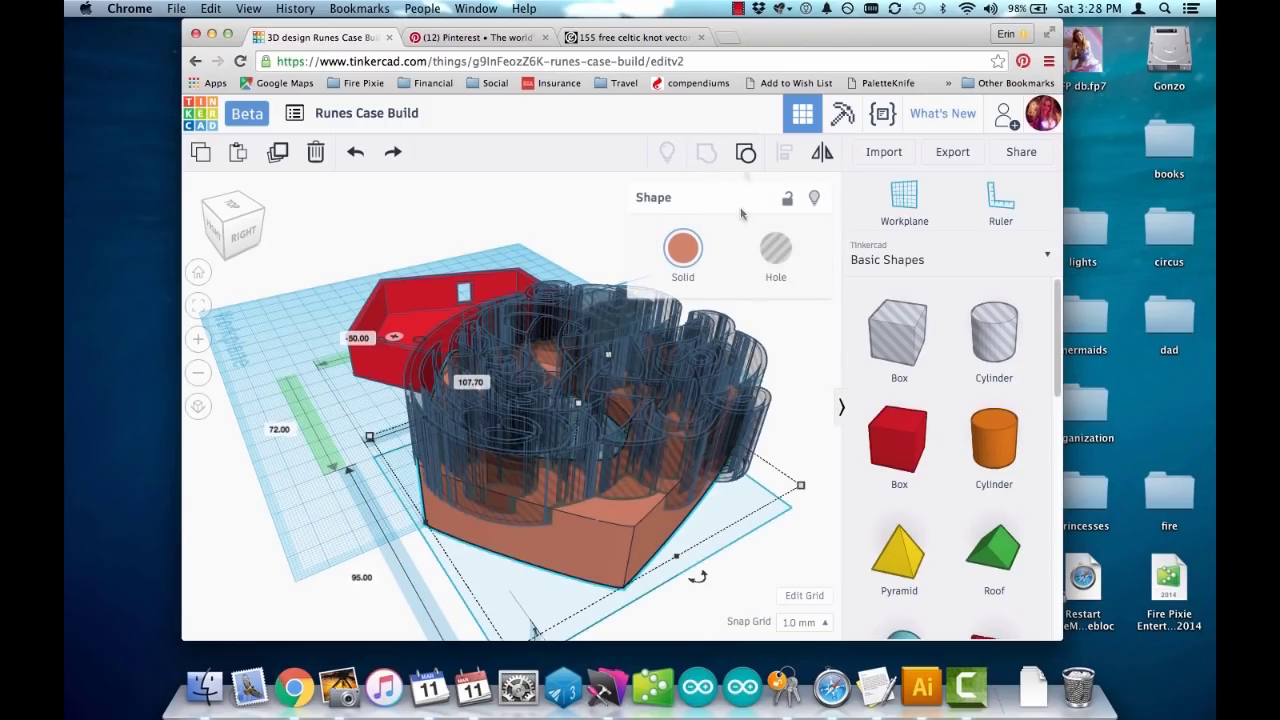
pyautogui.hotkey('ctrl', 'g')
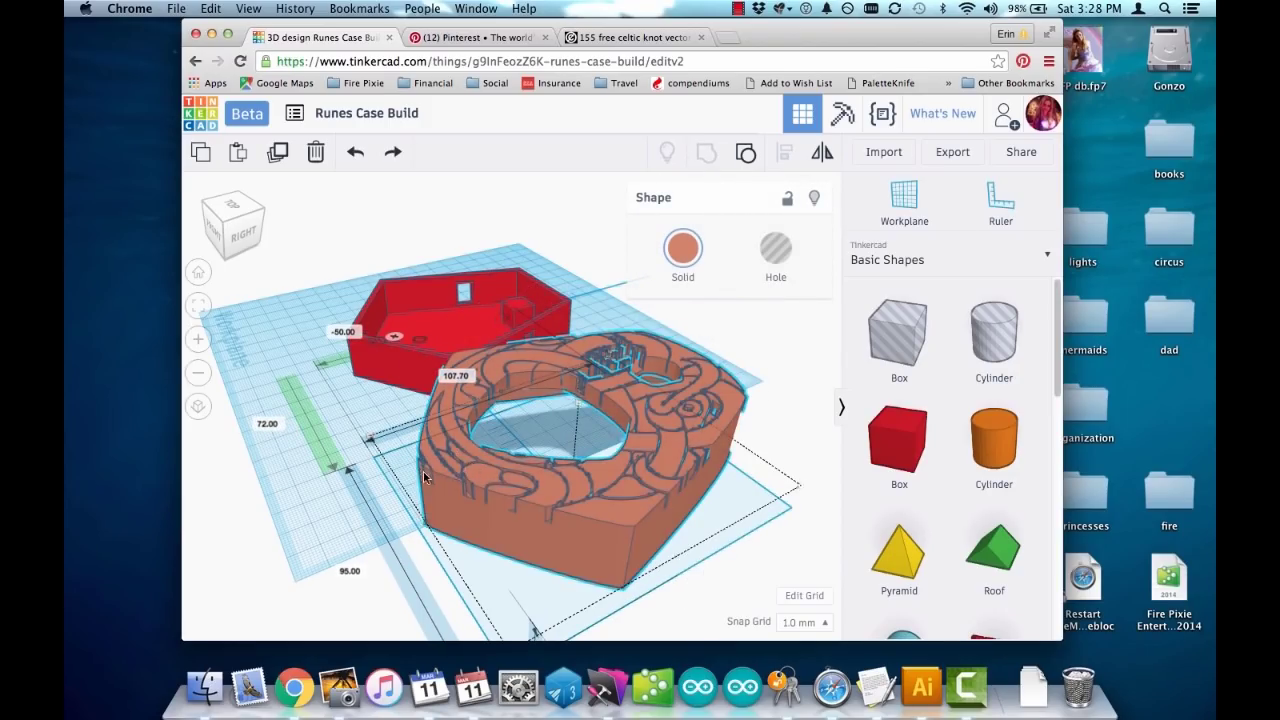
pyautogui.moveTo(472, 463)
pyautogui.mouseDown(button='right')
pyautogui.moveTo(567, 557)
pyautogui.moveTo(535, 432)
pyautogui.moveTo(443, 420)
pyautogui.moveTo(367, 430)
pyautogui.moveTo(465, 522)
pyautogui.moveTo(488, 509)
pyautogui.moveTo(520, 538)
pyautogui.mouseUp(button='right')
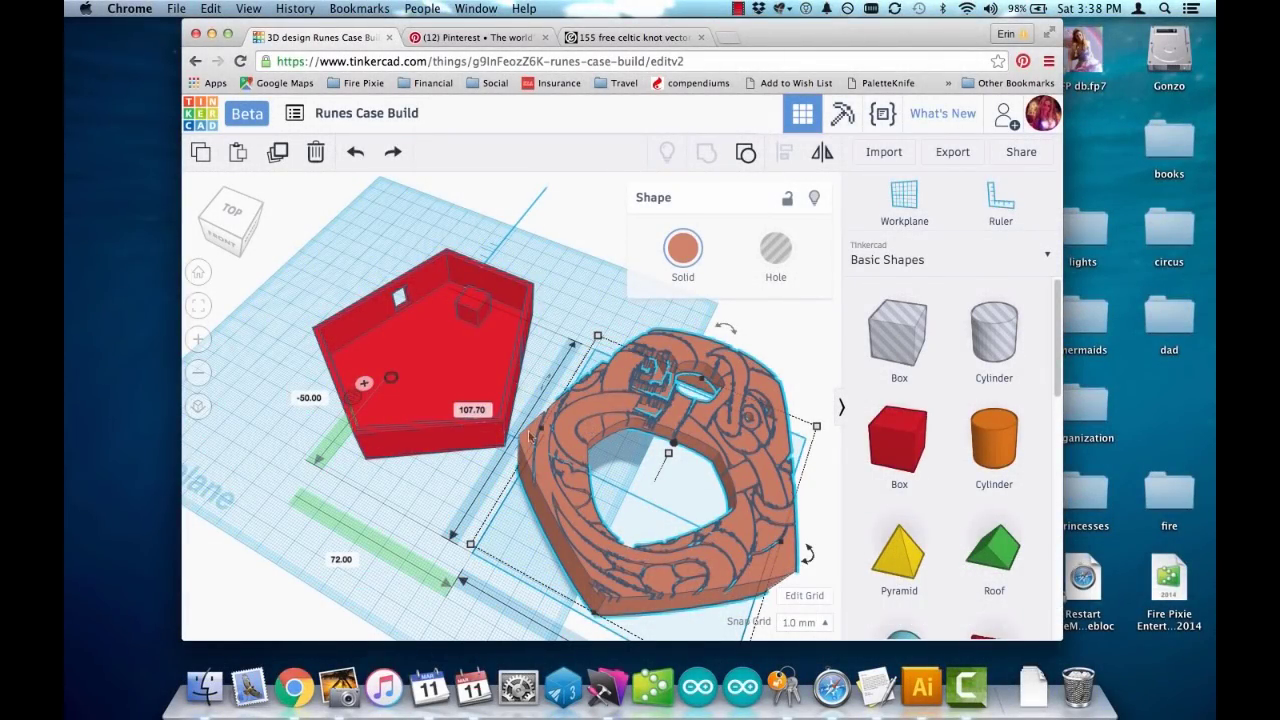
pyautogui.moveTo(760, 517)
pyautogui.mouseDown(button='right')
pyautogui.moveTo(760, 417)
pyautogui.moveTo(746, 456)
pyautogui.moveTo(783, 542)
pyautogui.moveTo(776, 522)
pyautogui.mouseUp(button='right')
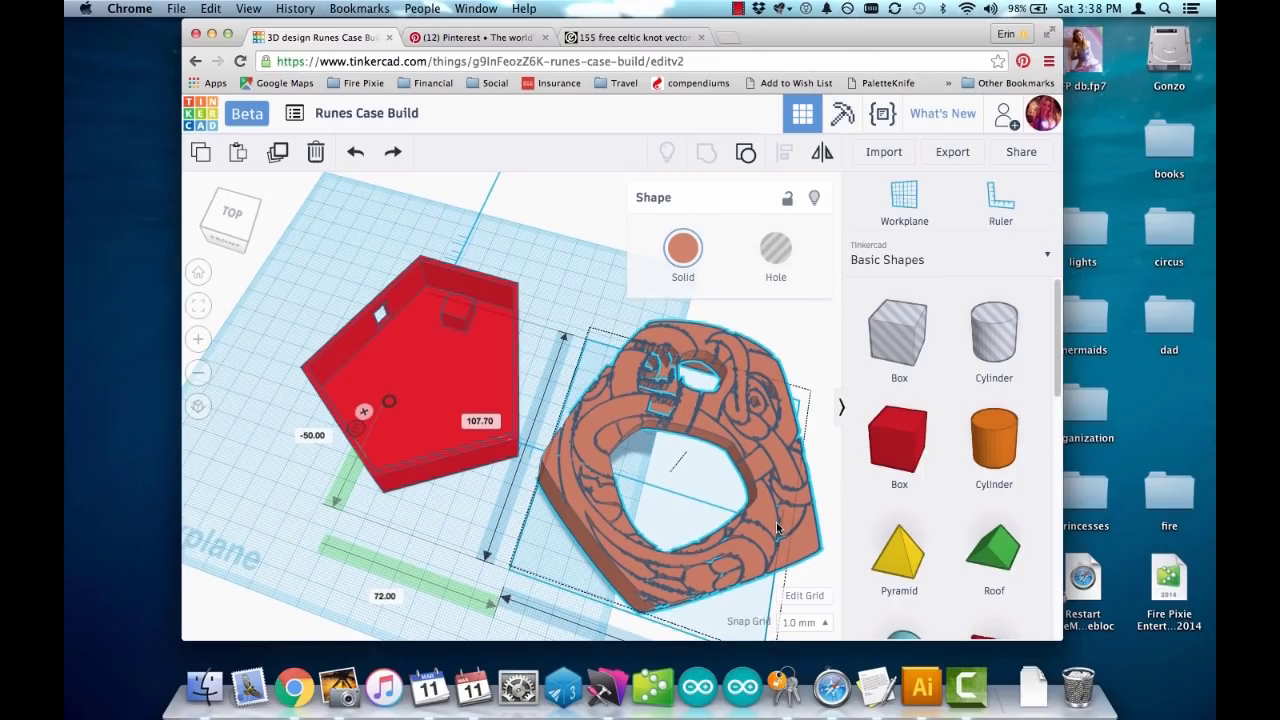
pyautogui.scroll(-3, 777, 500)
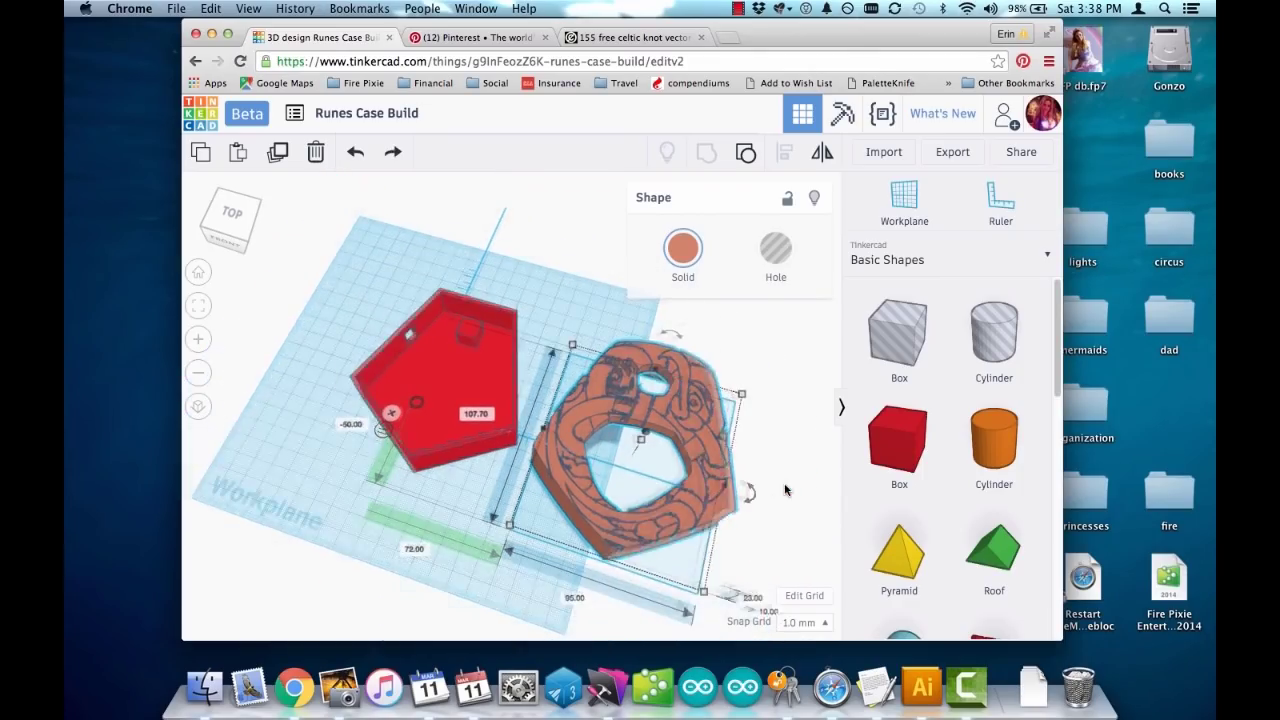
# Add a half sphere from Basic Shapes next to the knot lid.
pyautogui.scroll(-1, 880, 455)
pyautogui.scroll(-3, 905, 455)
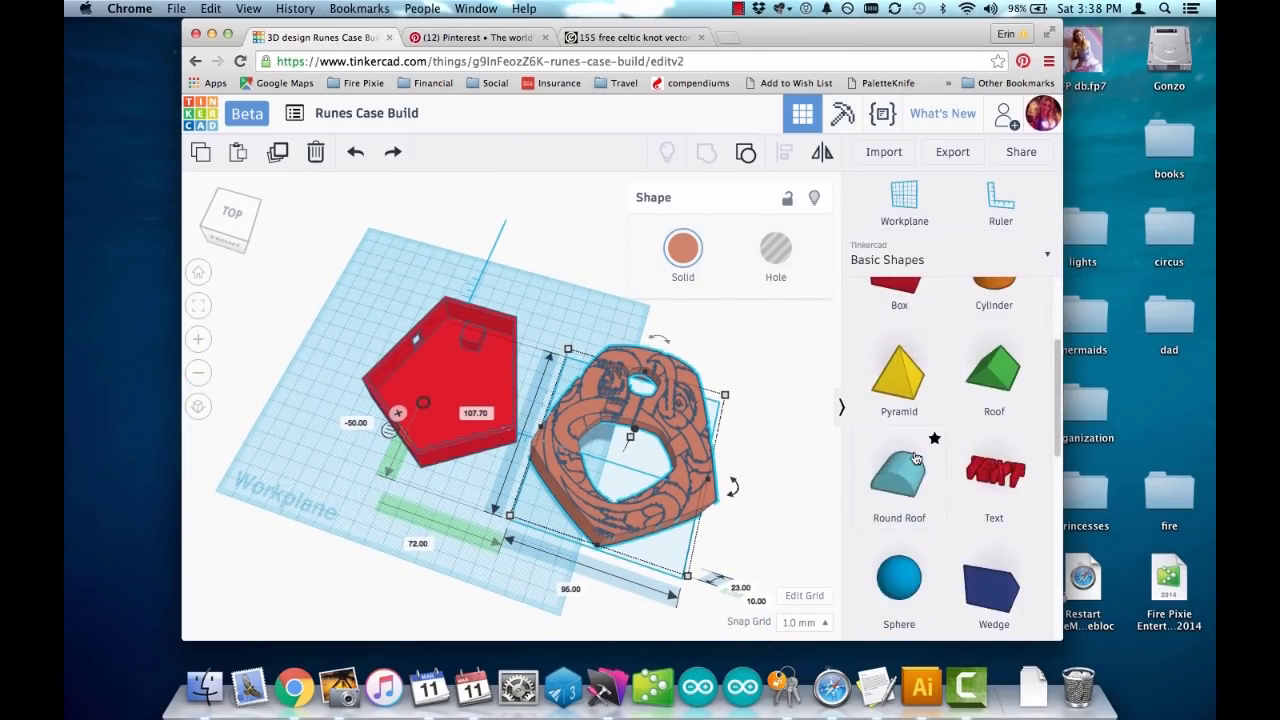
pyautogui.scroll(-3, 910, 530)
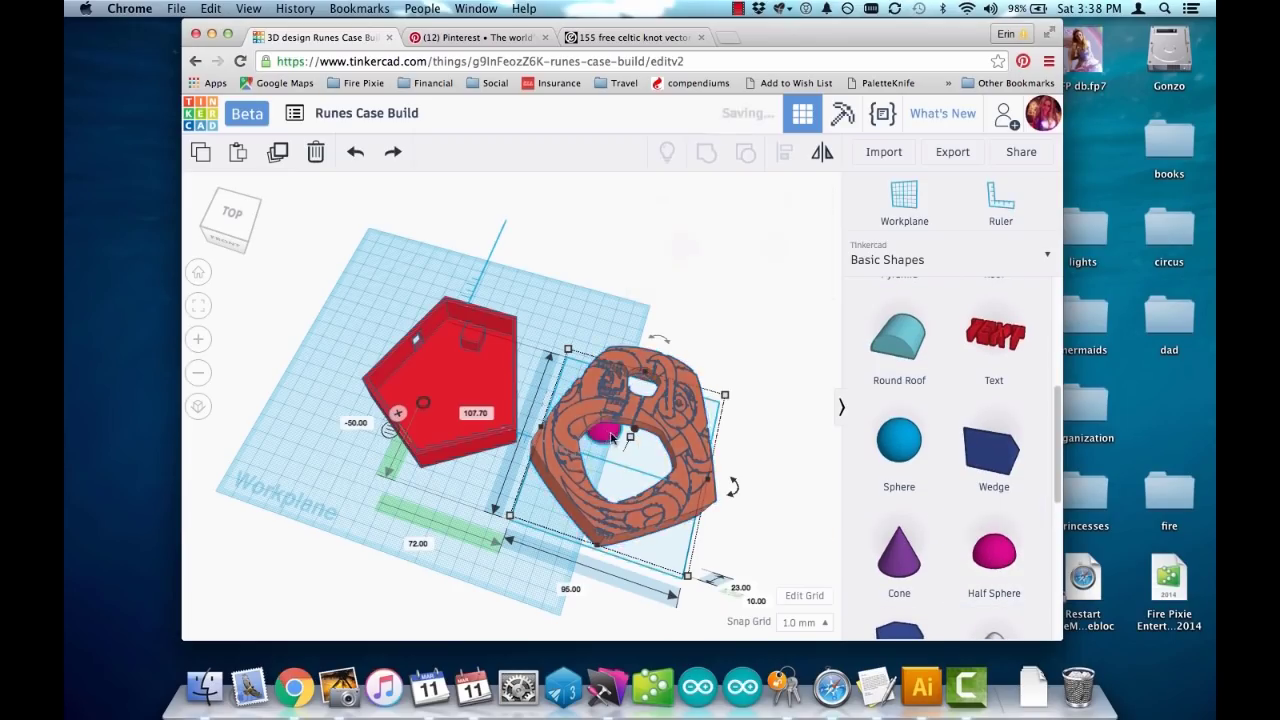
pyautogui.click(602, 430)
pyautogui.moveTo(605, 428); pyautogui.dragTo(615, 422, button='right')
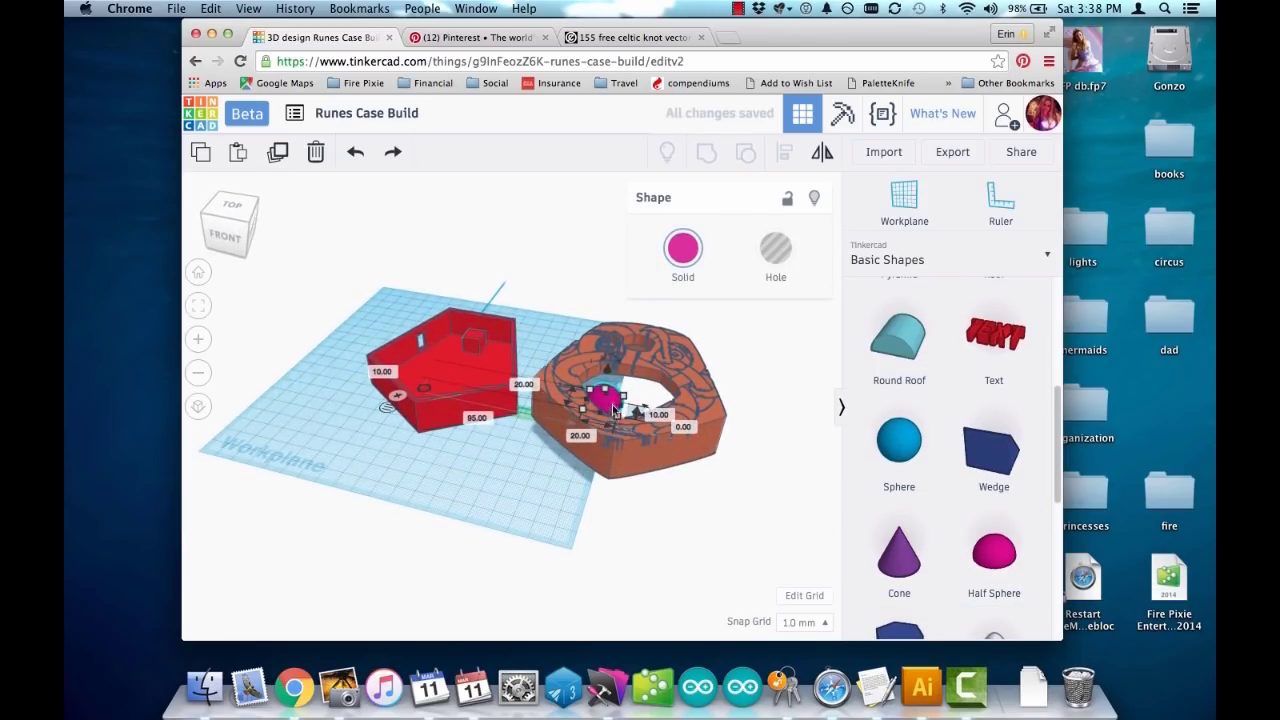
pyautogui.moveTo(614, 402)
pyautogui.mouseDown()
pyautogui.moveTo(568, 338)
pyautogui.moveTo(740, 505)
pyautogui.moveTo(736, 522)
pyautogui.mouseUp()
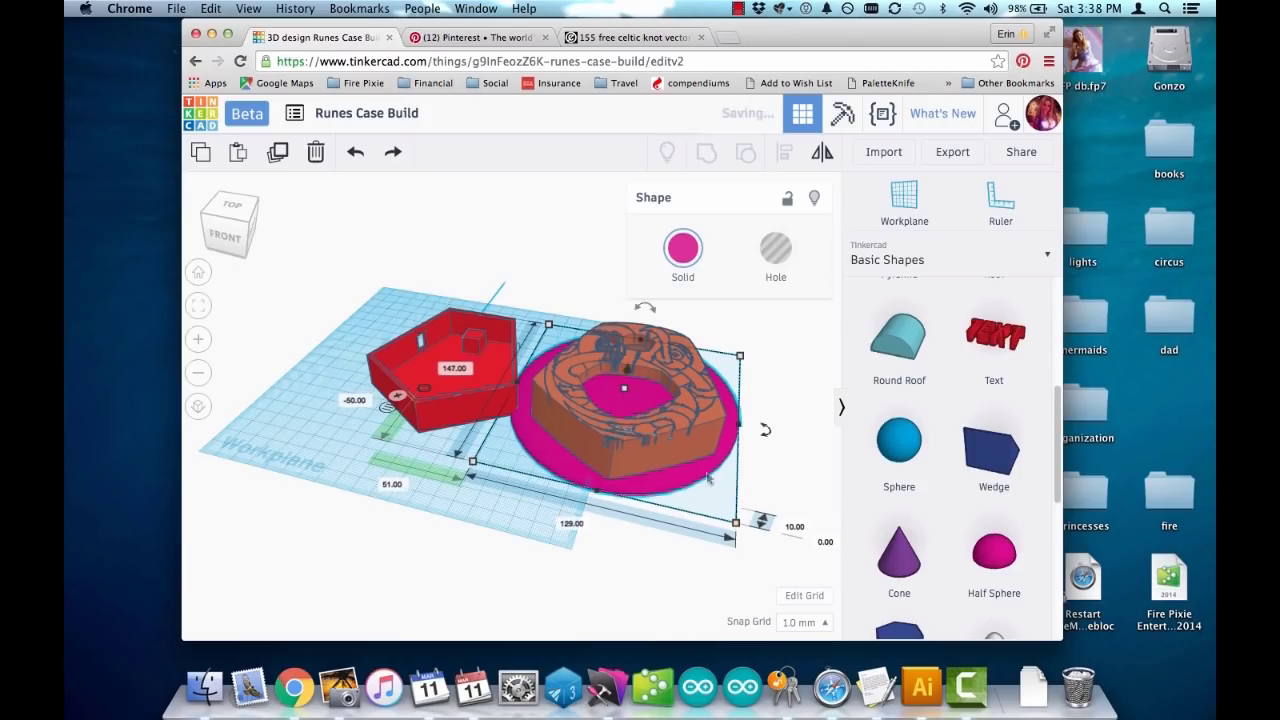
# Center the half sphere over the knot-engraved lid.
pyautogui.moveTo(627, 380); pyautogui.dragTo(628, 330)
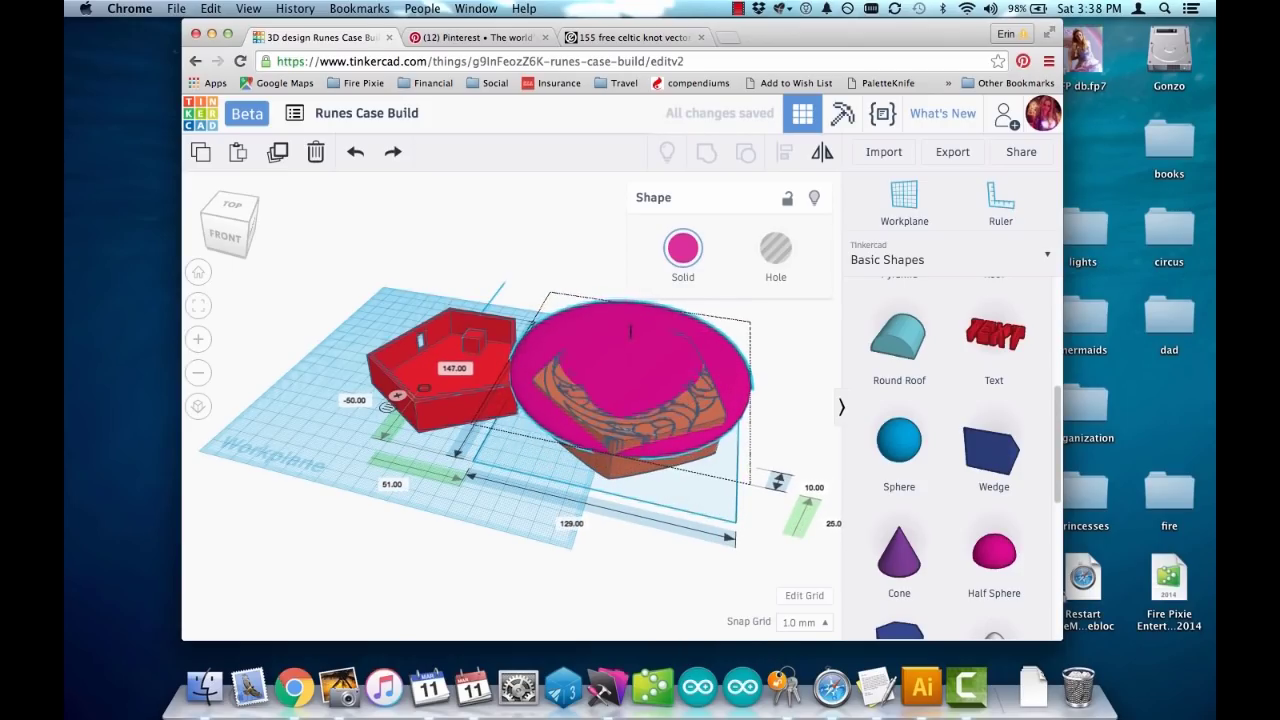
pyautogui.moveTo(628, 330); pyautogui.dragTo(632, 360)
pyautogui.moveTo(632, 360); pyautogui.dragTo(660, 405, button='right')
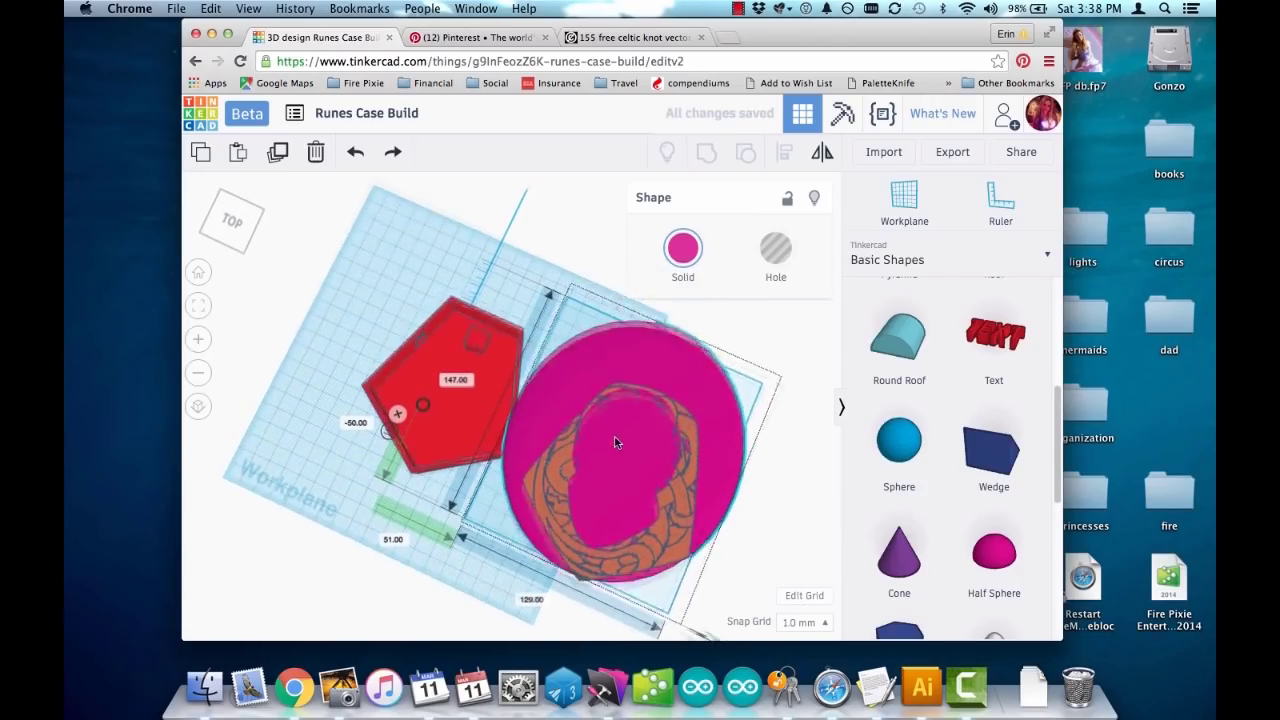
pyautogui.moveTo(681, 375); pyautogui.dragTo(680, 401)
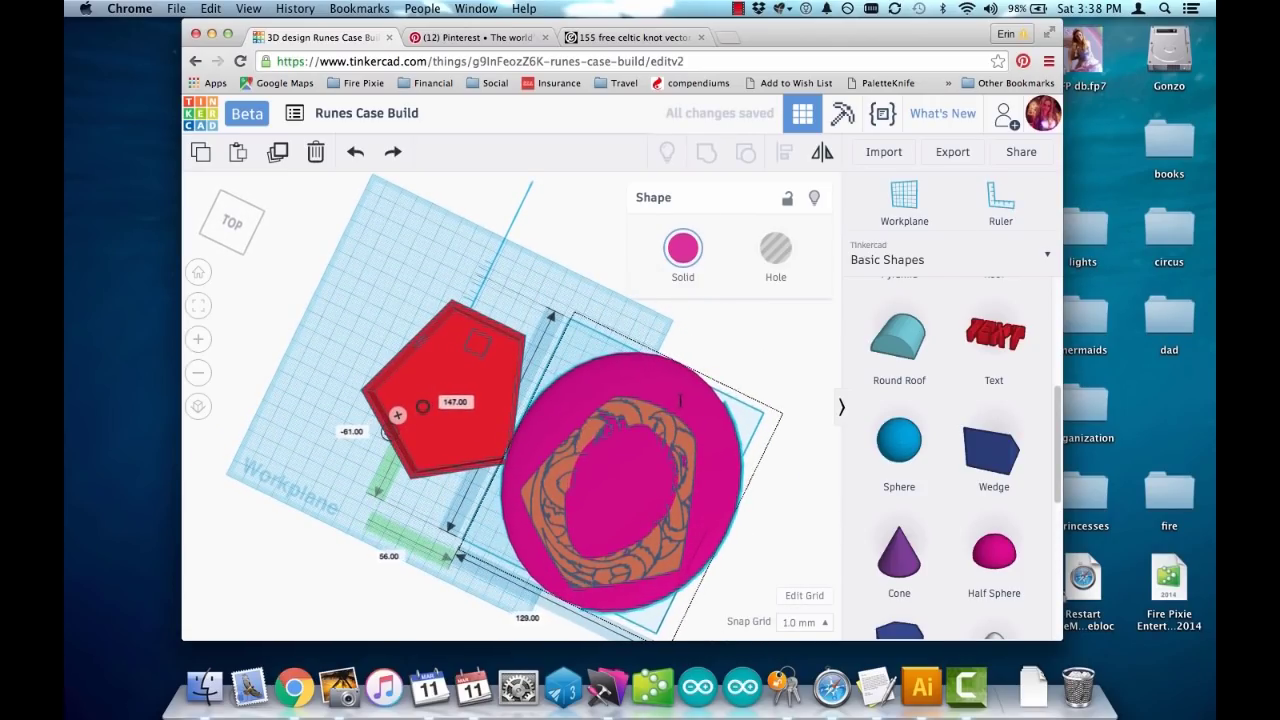
pyautogui.moveTo(696, 479); pyautogui.dragTo(700, 362, button='right')
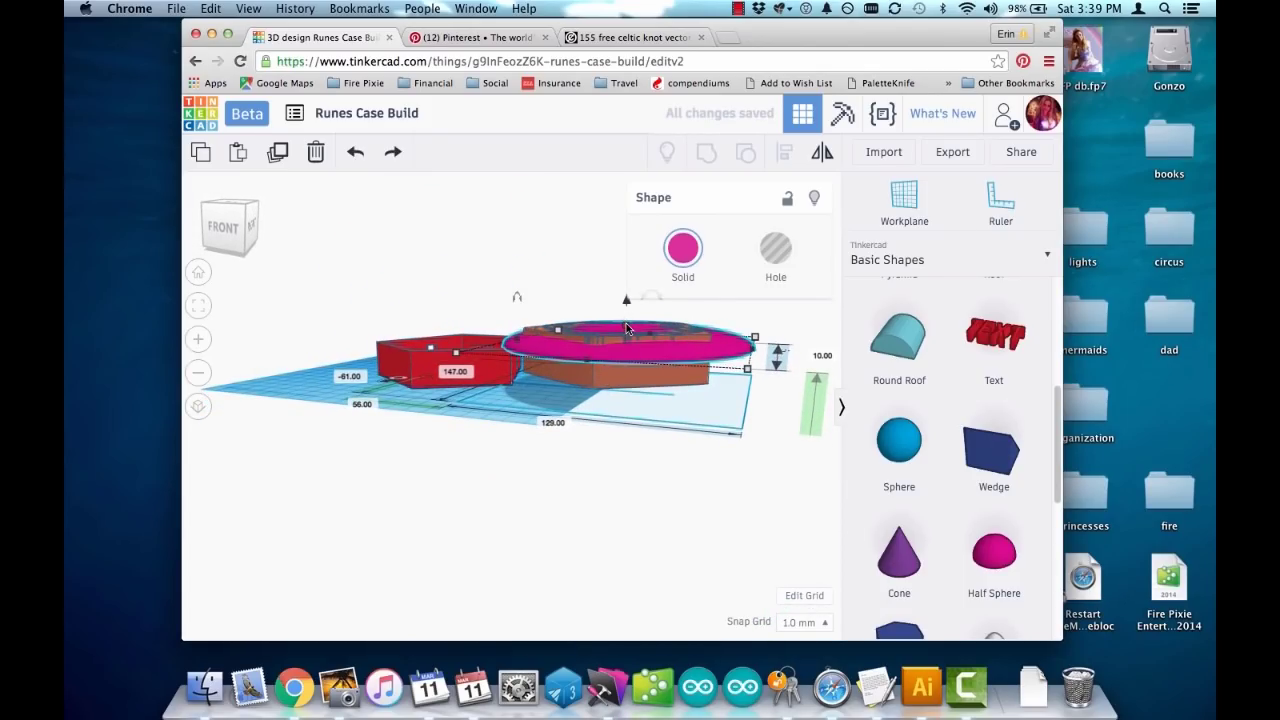
# Adjust the half sphere's height so it covers the lid's top.
pyautogui.moveTo(627, 325); pyautogui.dragTo(624, 305)
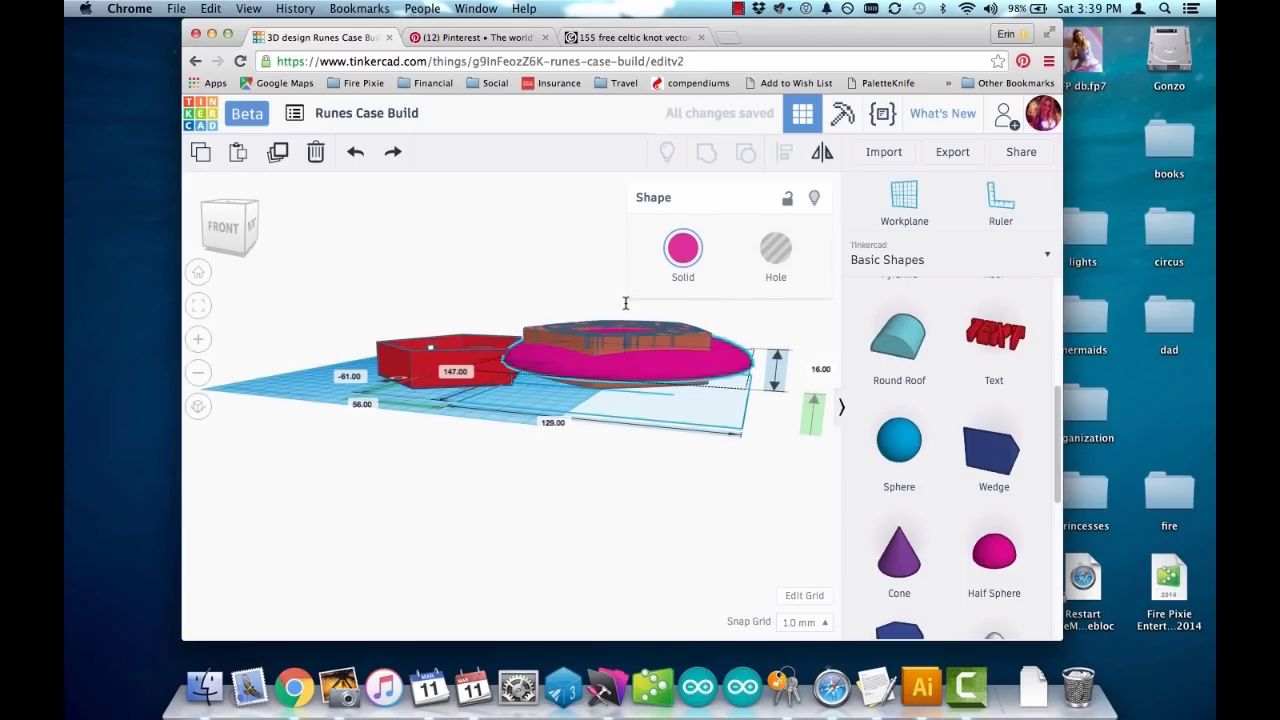
pyautogui.moveTo(622, 312)
pyautogui.mouseDown(button='right')
pyautogui.moveTo(641, 474)
pyautogui.moveTo(571, 359)
pyautogui.mouseUp(button='right')
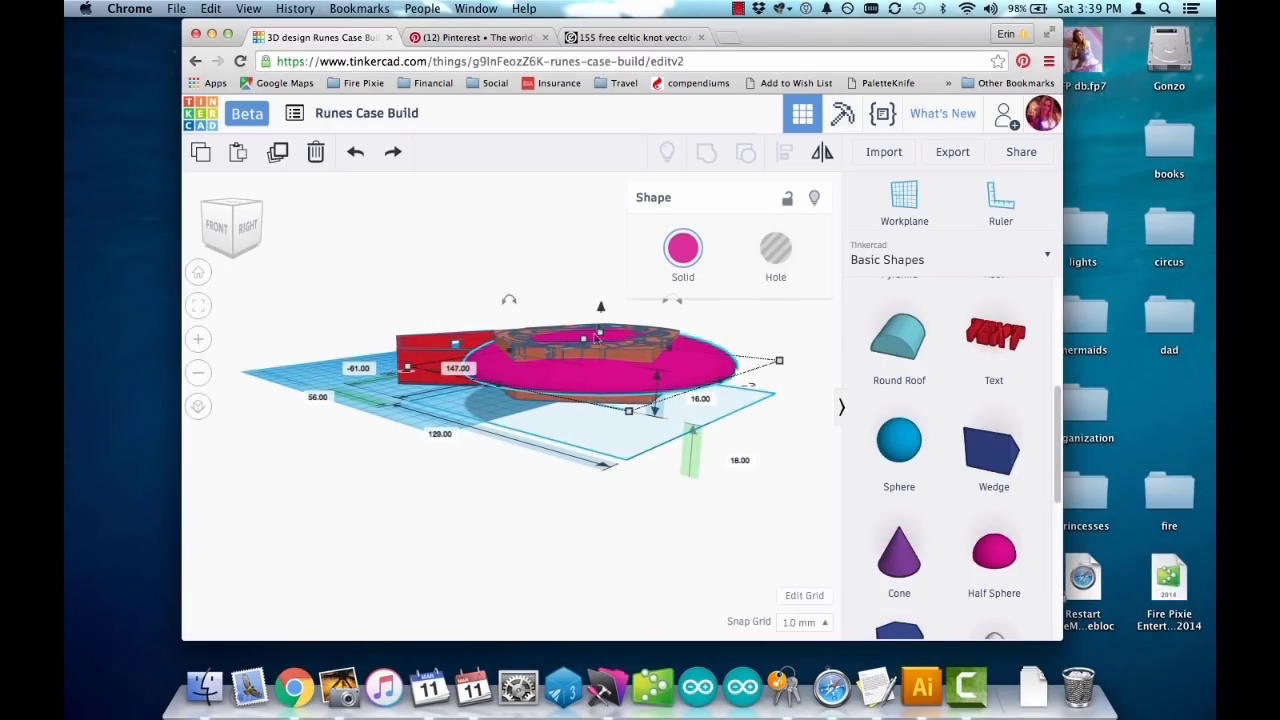
pyautogui.moveTo(599, 333); pyautogui.dragTo(602, 312)
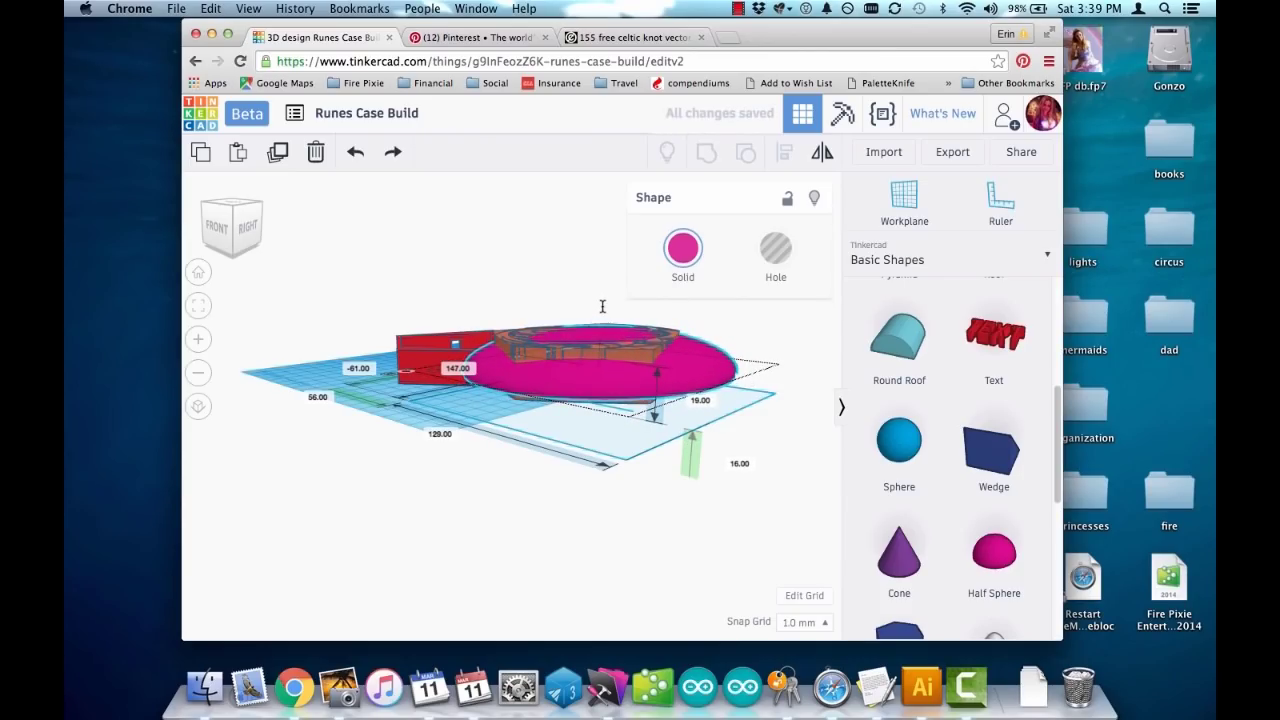
pyautogui.moveTo(602, 306); pyautogui.dragTo(603, 307)
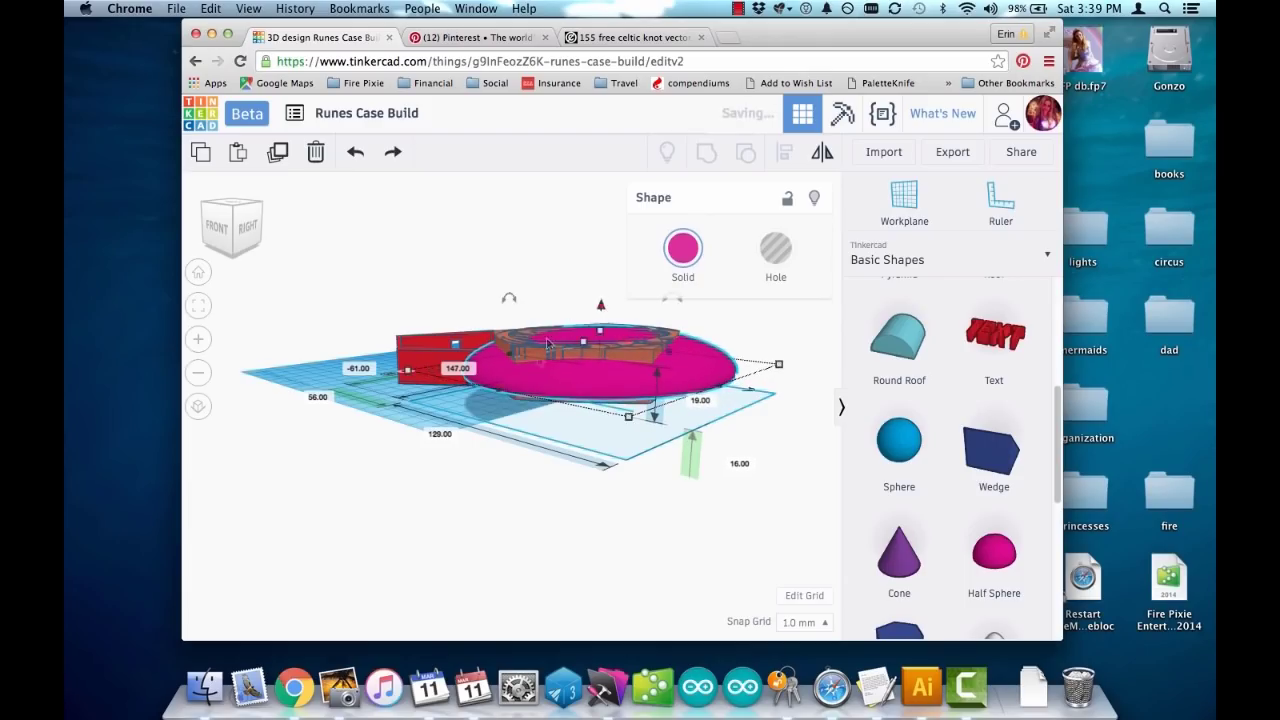
pyautogui.moveTo(603, 310)
pyautogui.mouseDown(button='right')
pyautogui.moveTo(661, 457)
pyautogui.moveTo(568, 361)
pyautogui.moveTo(634, 367)
pyautogui.moveTo(622, 440)
pyautogui.mouseUp(button='right')
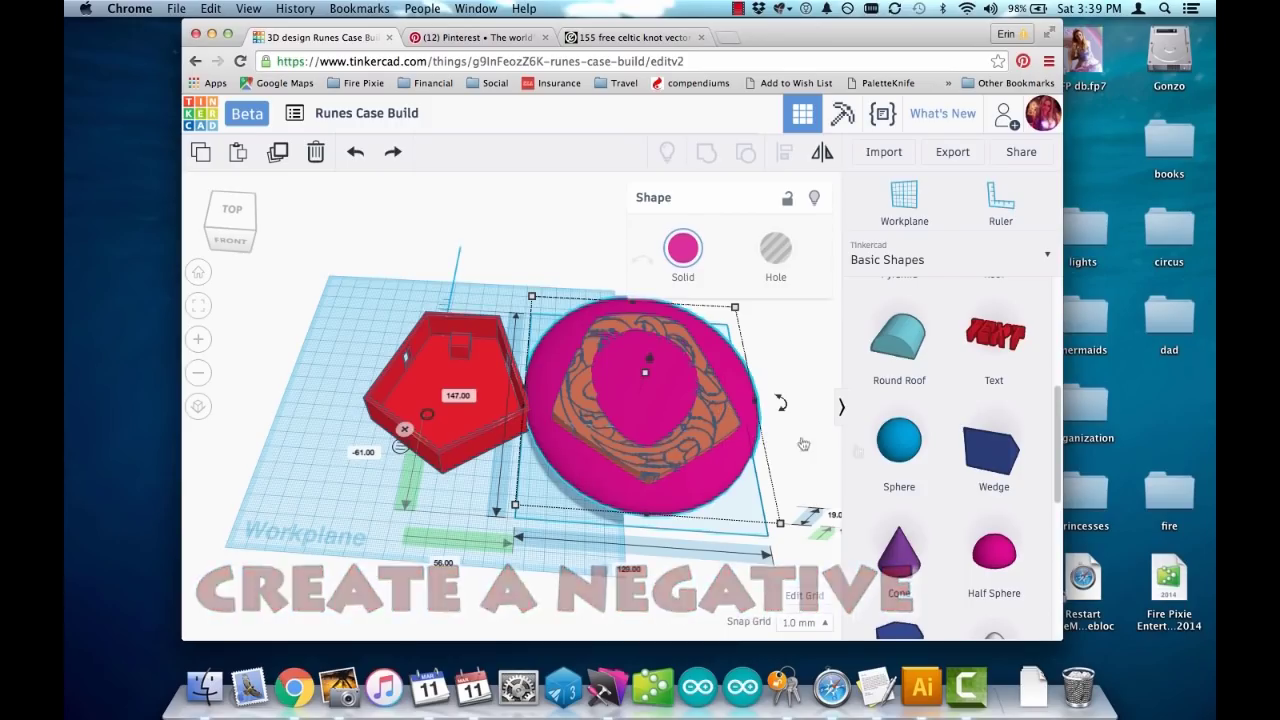
# Drop a red box over the lid and half sphere and raise its height to enclose them.
pyautogui.scroll(-2, 920, 434)
pyautogui.scroll(5, 918, 443)
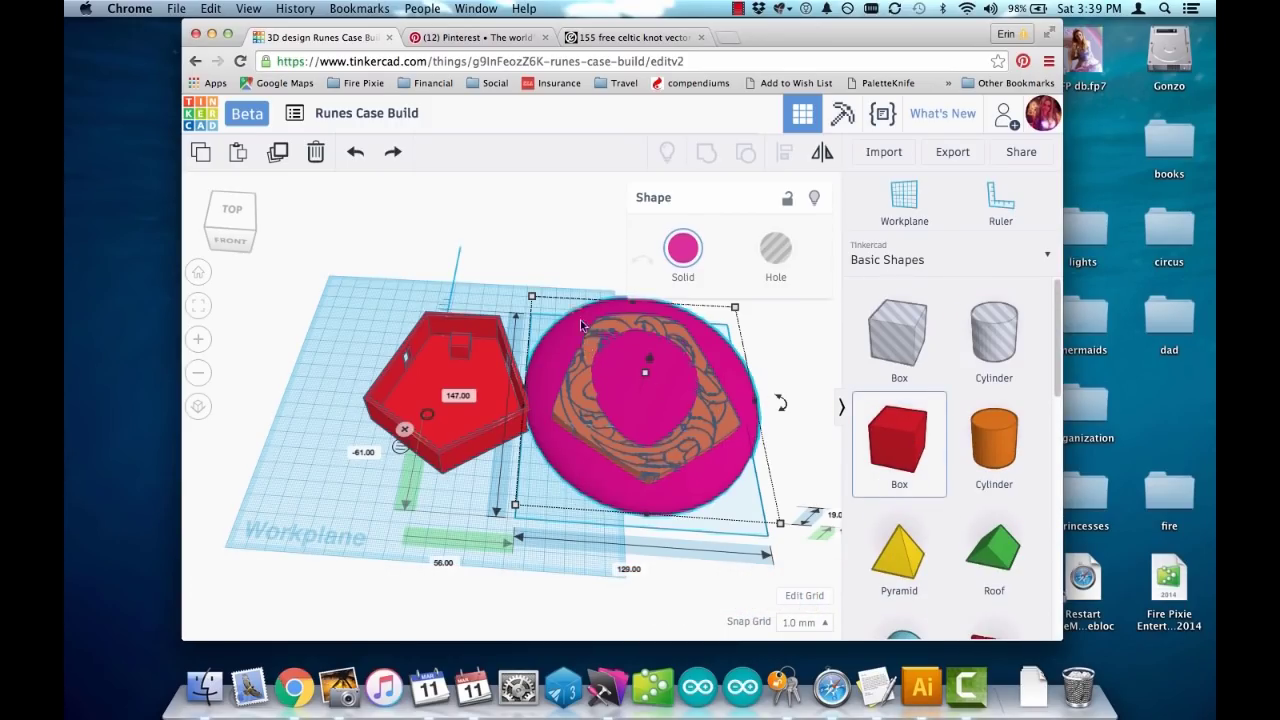
pyautogui.moveTo(558, 295); pyautogui.dragTo(783, 556)
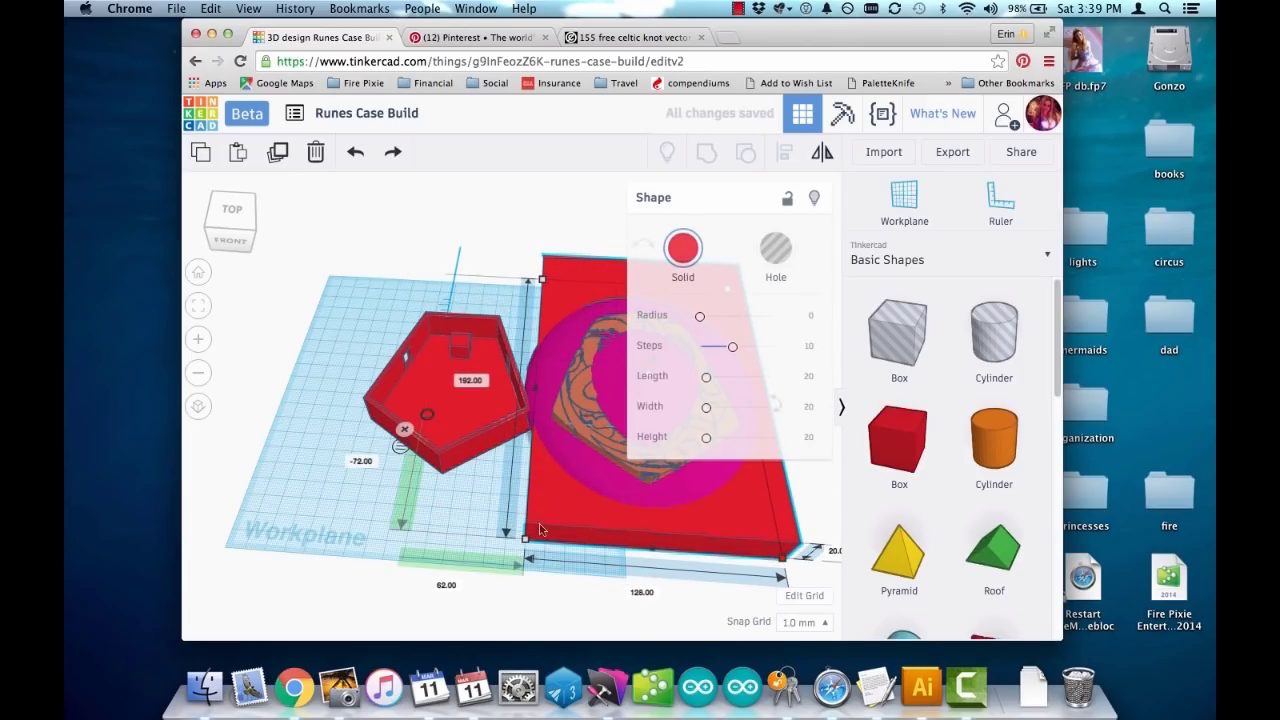
pyautogui.moveTo(525, 540)
pyautogui.mouseDown(button='right')
pyautogui.moveTo(499, 425)
pyautogui.moveTo(494, 437)
pyautogui.moveTo(431, 437)
pyautogui.moveTo(343, 410)
pyautogui.moveTo(342, 440)
pyautogui.mouseUp(button='right')
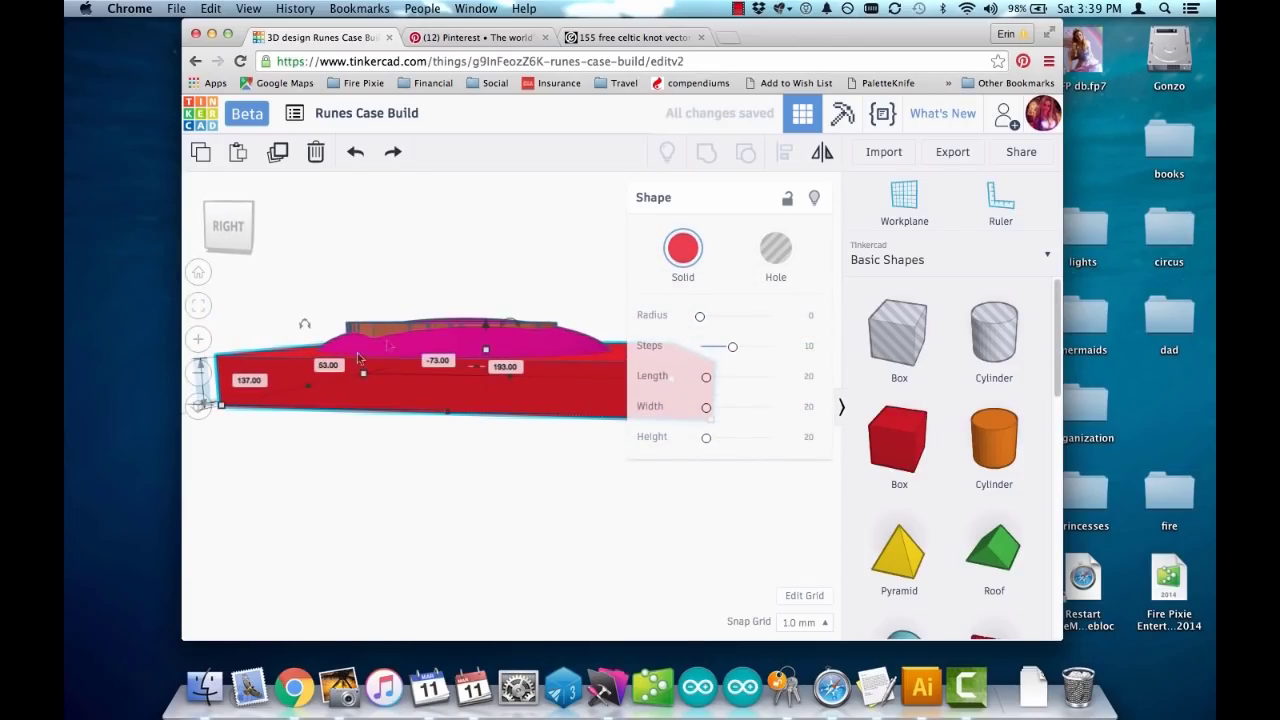
pyautogui.moveTo(487, 352); pyautogui.dragTo(490, 318)
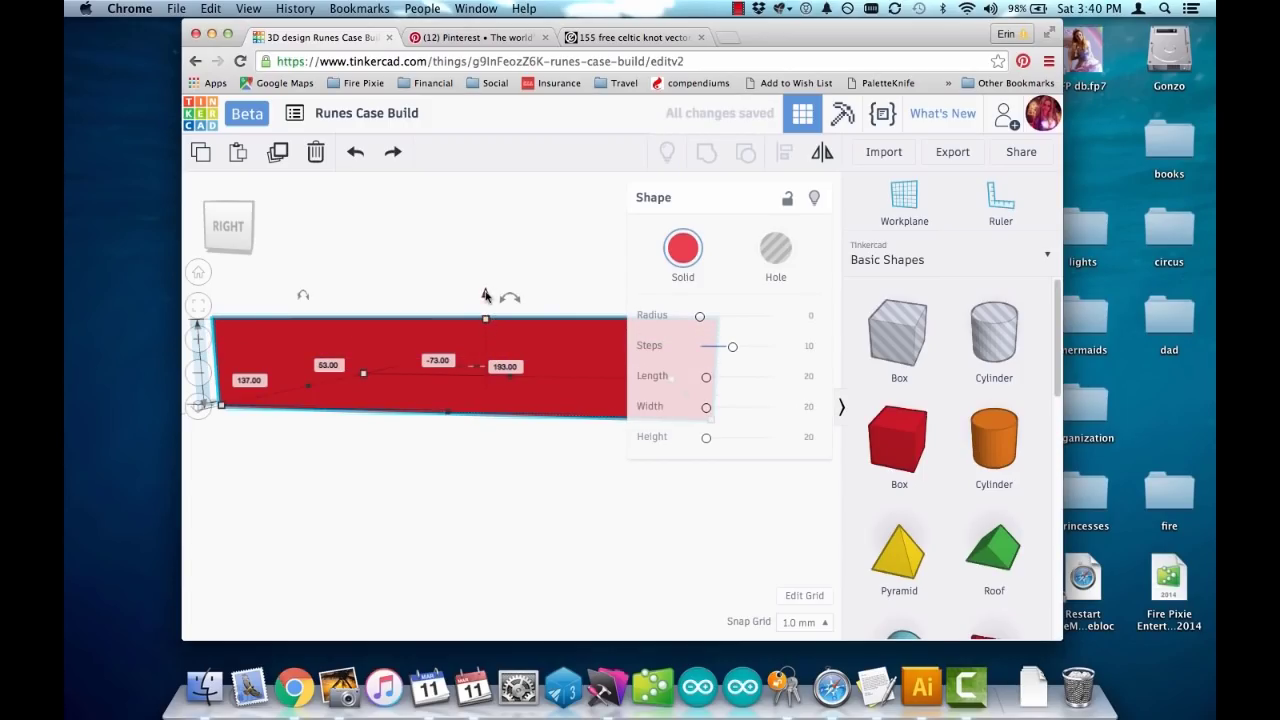
pyautogui.moveTo(485, 291)
pyautogui.mouseDown(button='right')
pyautogui.moveTo(491, 249)
pyautogui.moveTo(474, 396)
pyautogui.mouseUp(button='right')
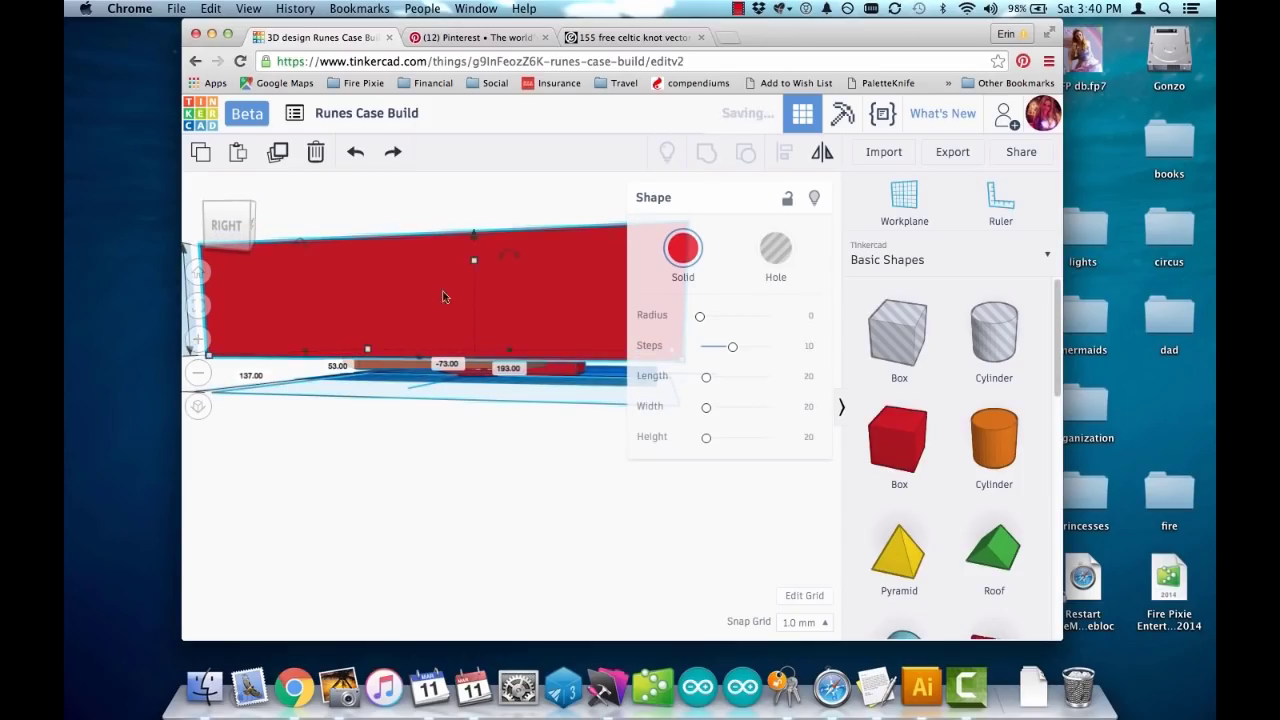
# Set the half sphere inside the box to Hole, leaving the box solid.
pyautogui.moveTo(443, 294); pyautogui.dragTo(422, 353, button='right')
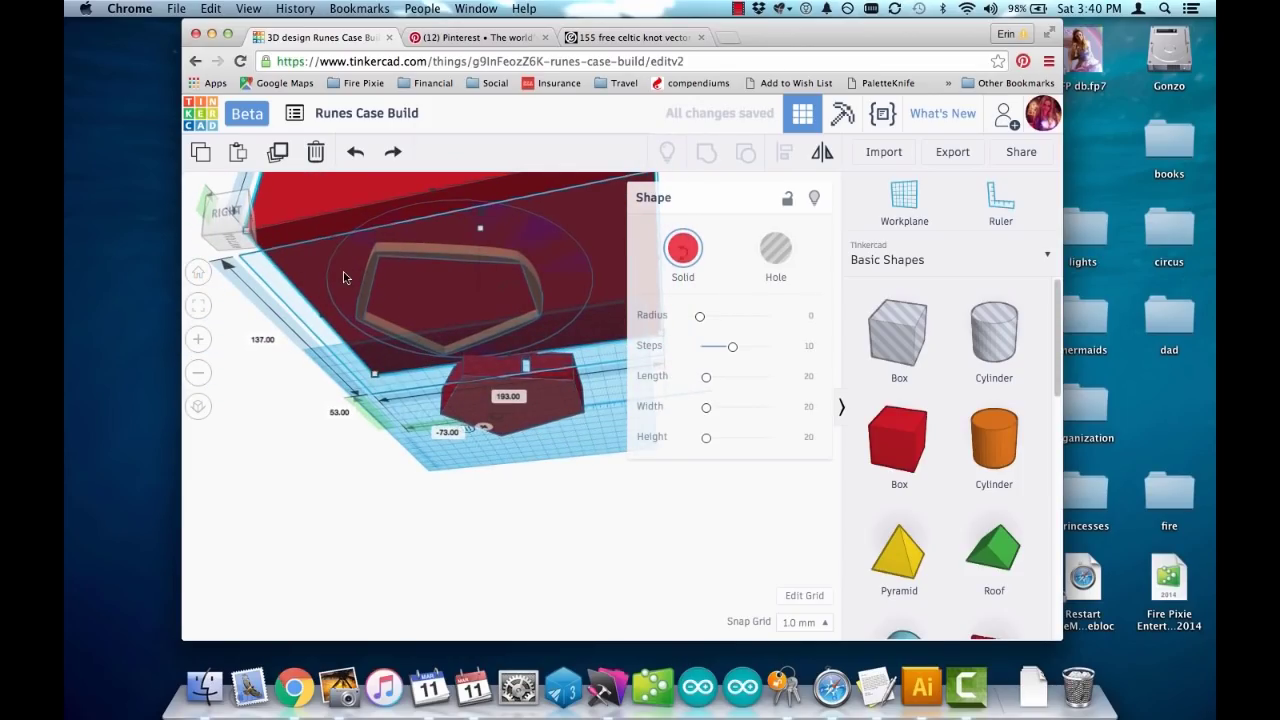
pyautogui.click(774, 248)
pyautogui.click(680, 252)
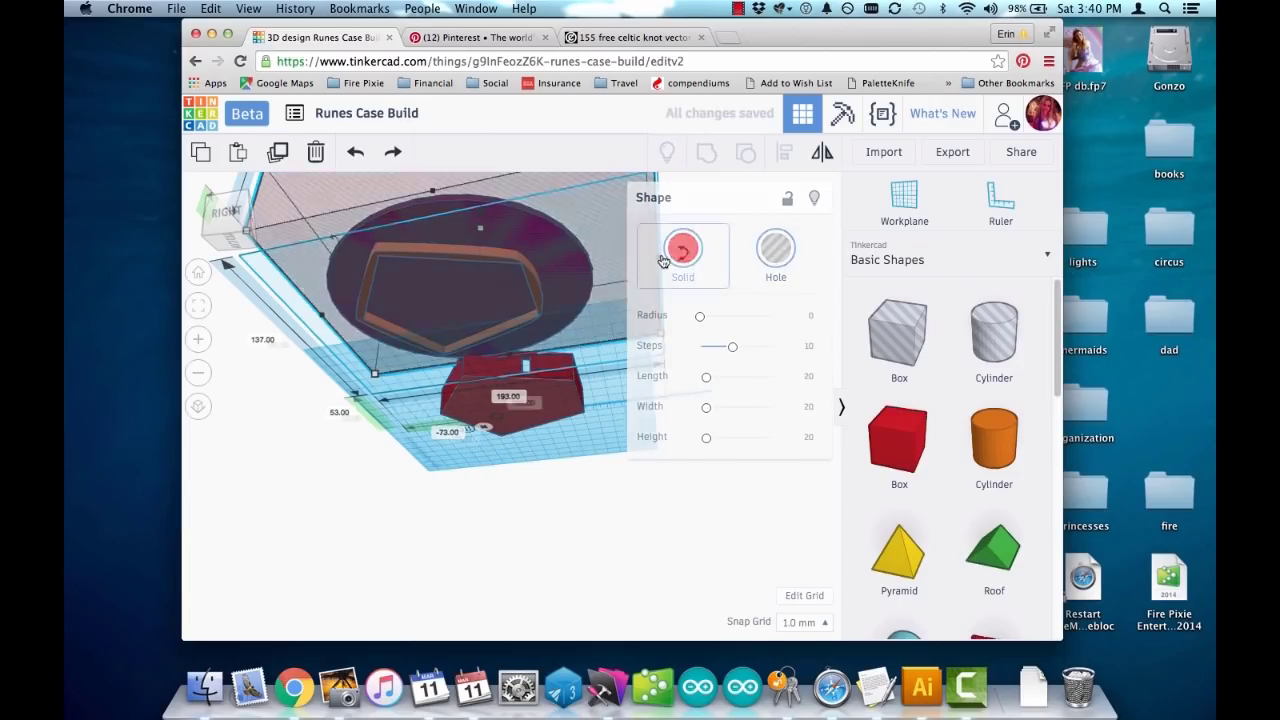
pyautogui.moveTo(464, 285); pyautogui.dragTo(461, 332, button='right')
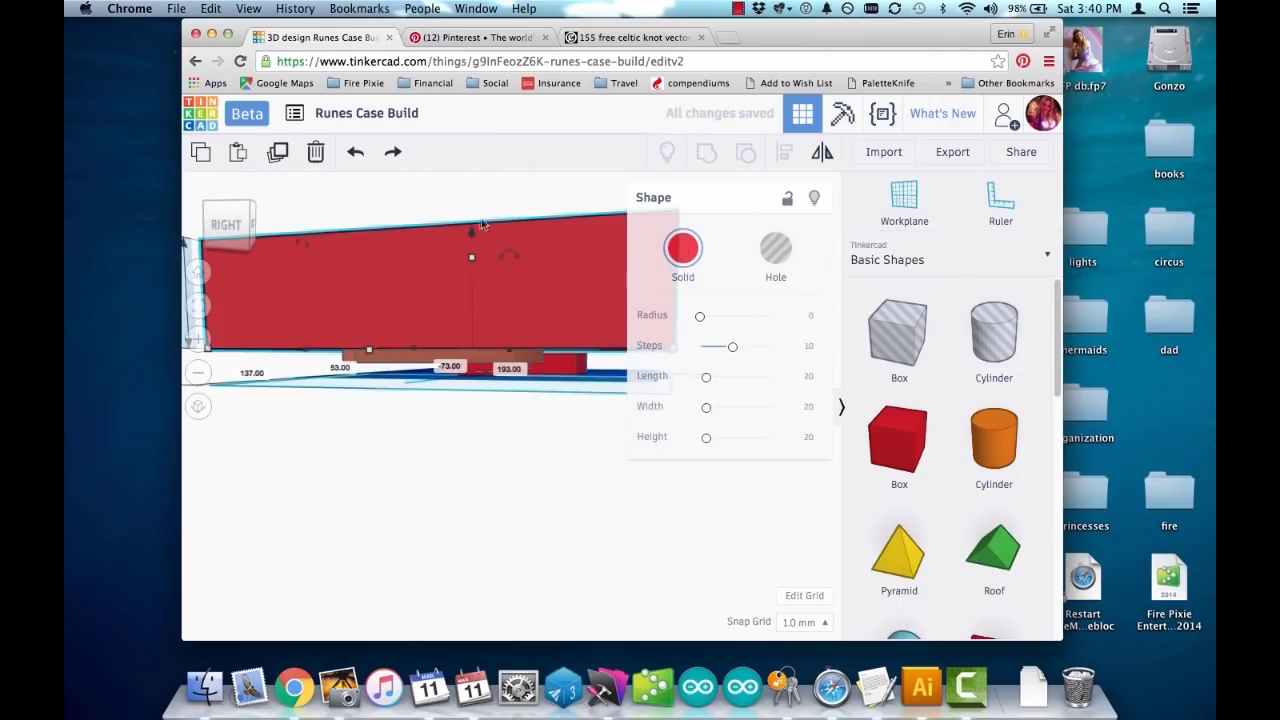
pyautogui.moveTo(472, 237); pyautogui.dragTo(350, 280, button='right')
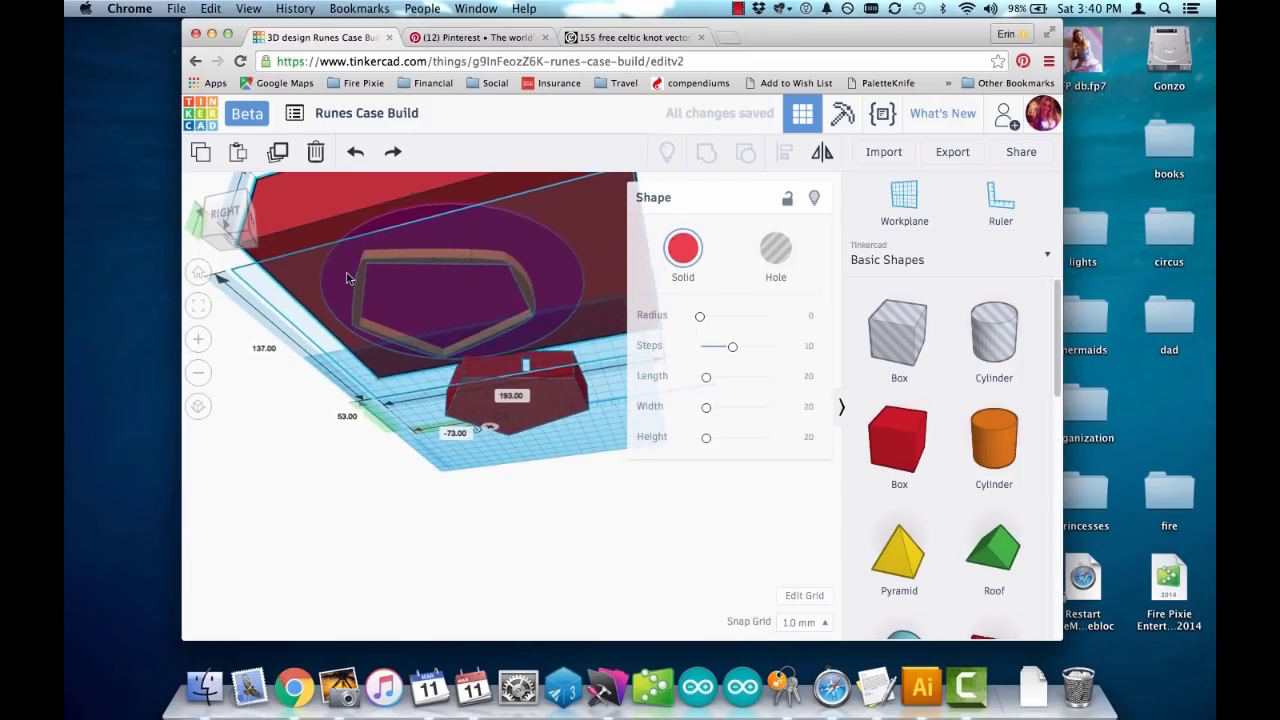
pyautogui.click(347, 278)
pyautogui.click(787, 252)
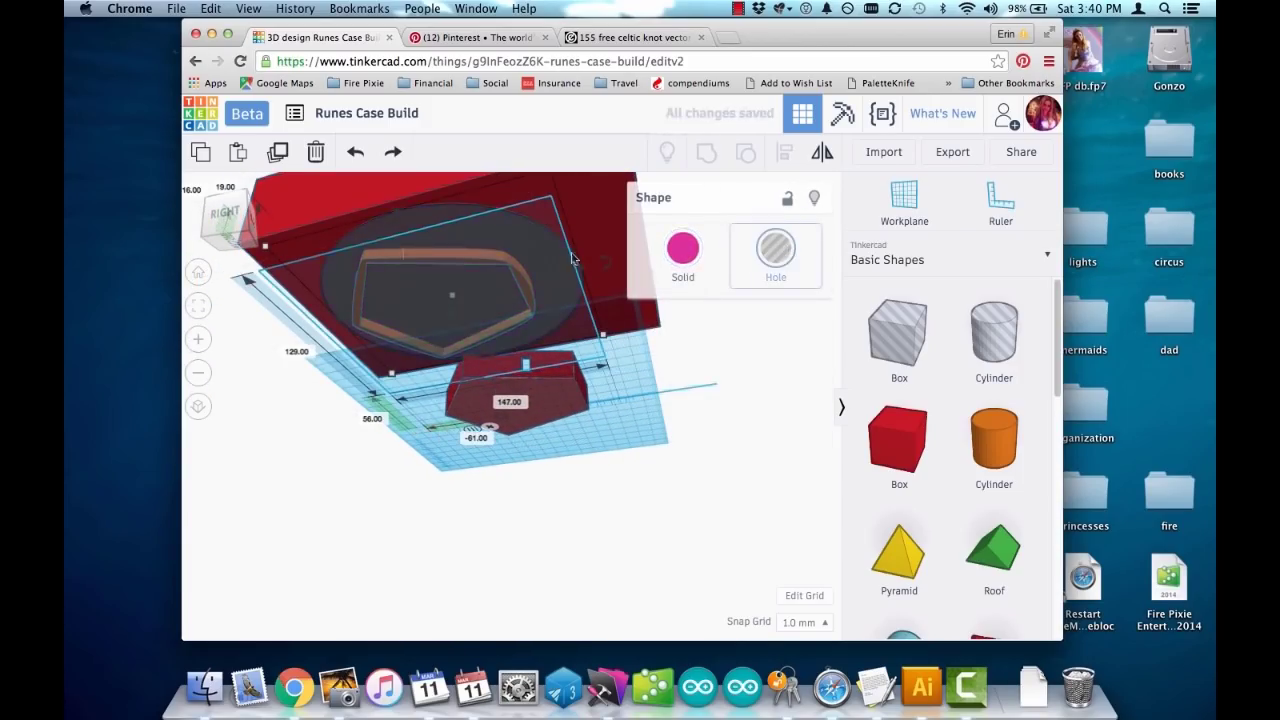
# Group the half-sphere hole with the red box and turn the carved box into a hole.
pyautogui.keyDown('shift'); pyautogui.click(308, 224); pyautogui.keyUp('shift')
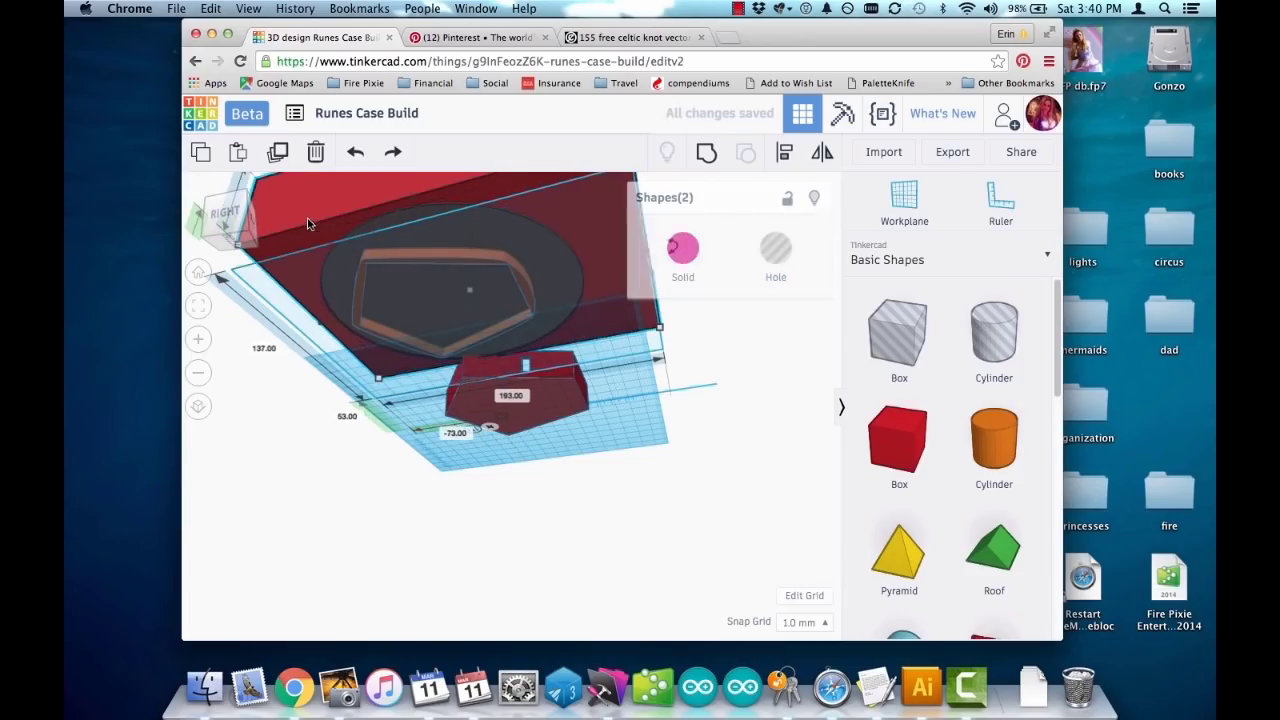
pyautogui.click(706, 151)
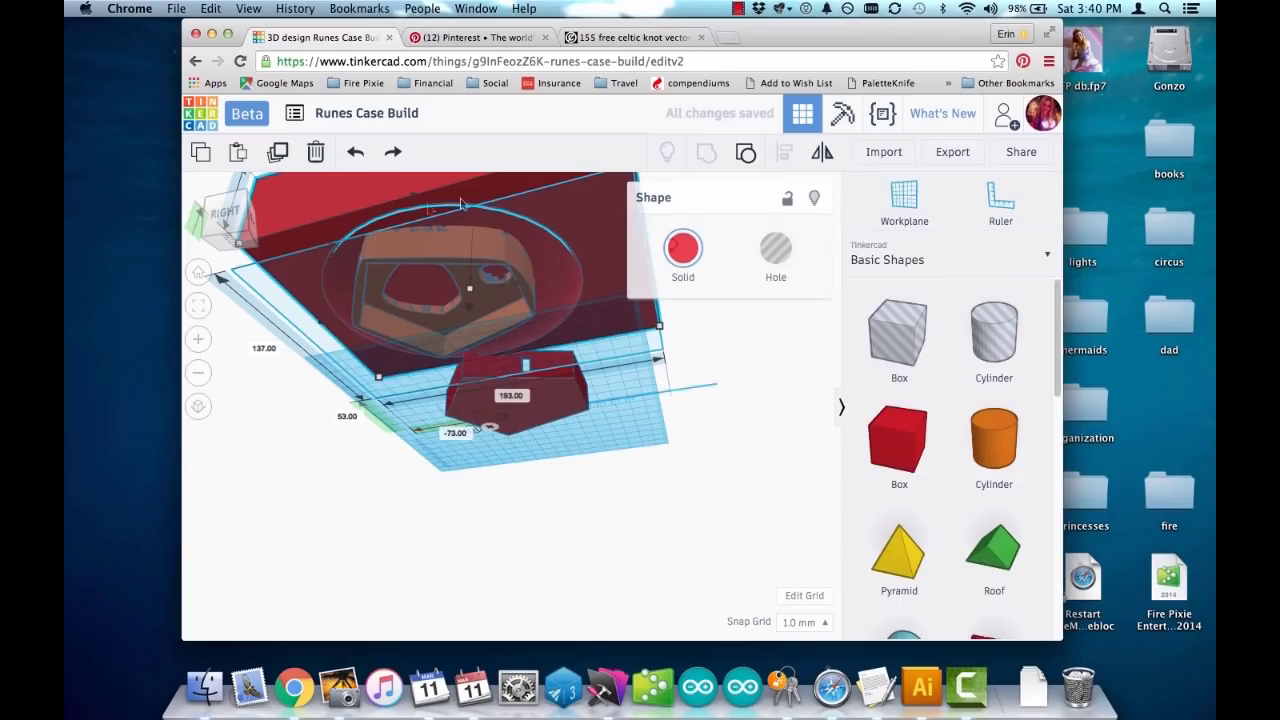
pyautogui.moveTo(460, 203)
pyautogui.mouseDown(button='right')
pyautogui.moveTo(474, 392)
pyautogui.moveTo(436, 305)
pyautogui.mouseUp(button='right')
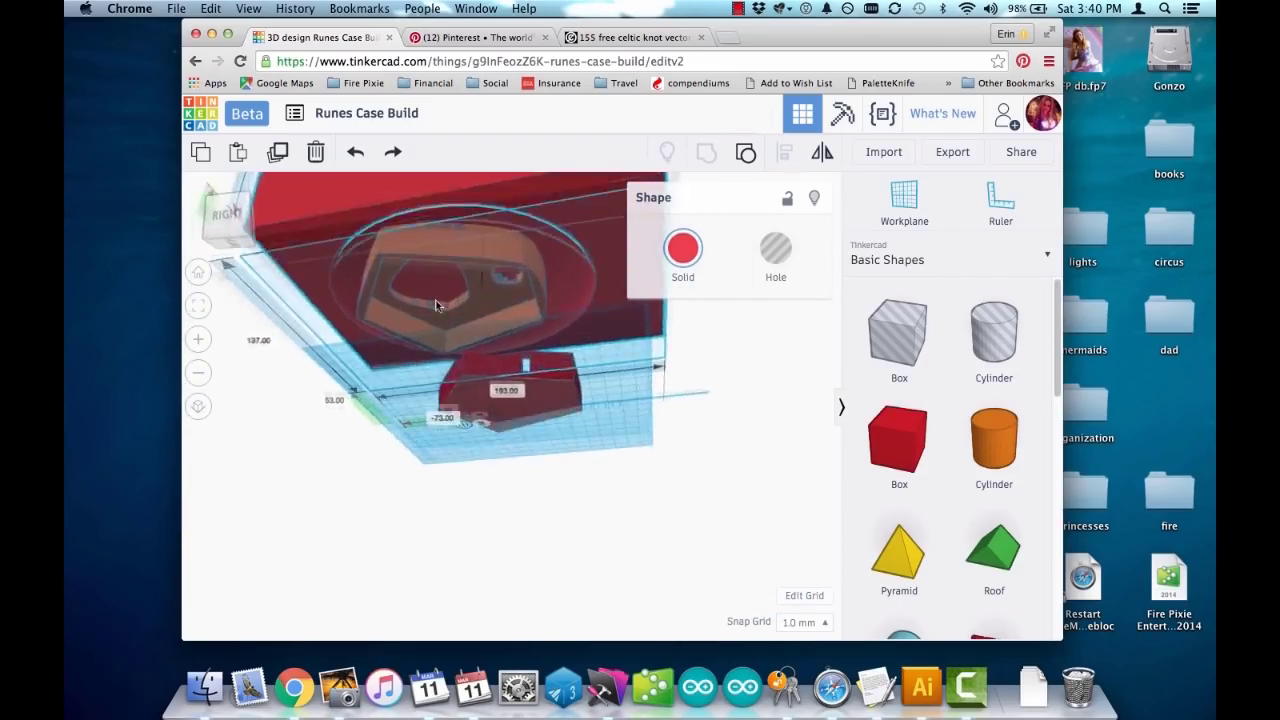
pyautogui.click(797, 250)
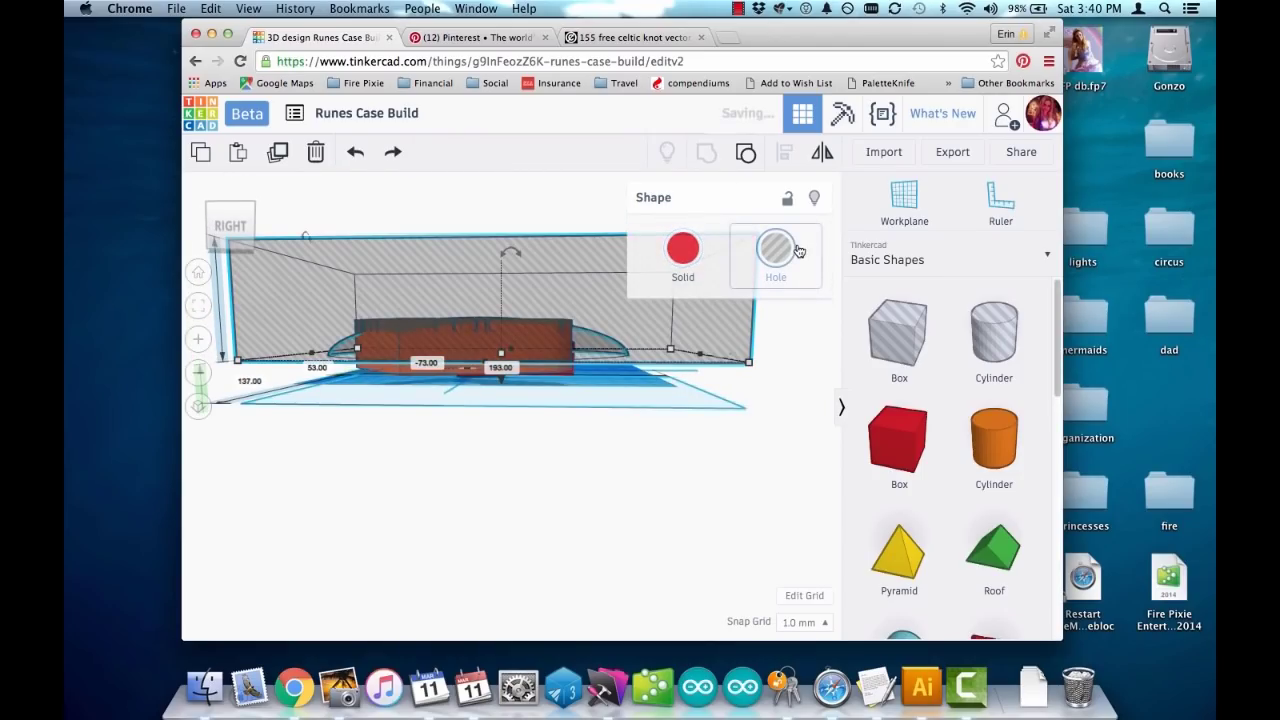
pyautogui.click(398, 377)
# Select the knot lid with the hole box and inspect the rounded, bevelled lid top.
pyautogui.click(398, 373)
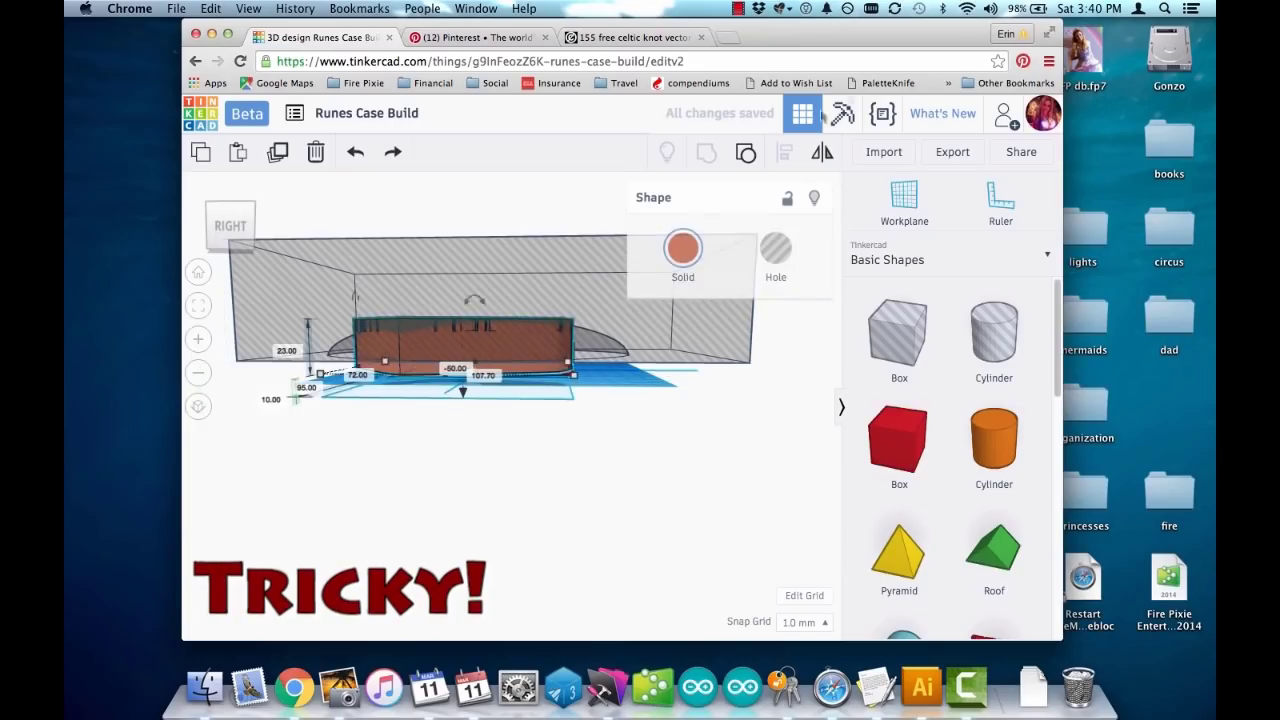
pyautogui.moveTo(298, 374)
pyautogui.mouseDown(button='right')
pyautogui.moveTo(535, 393)
pyautogui.moveTo(375, 428)
pyautogui.moveTo(297, 390)
pyautogui.moveTo(507, 464)
pyautogui.moveTo(509, 494)
pyautogui.mouseUp(button='right')
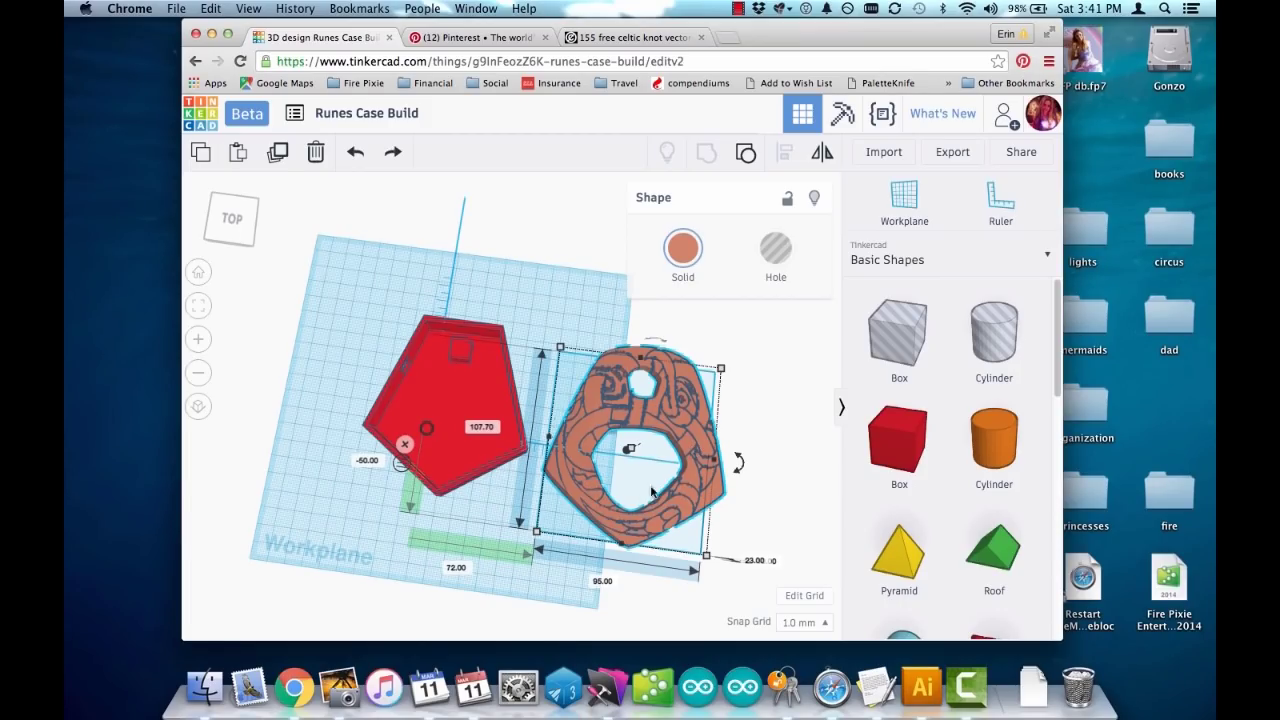
pyautogui.moveTo(651, 492); pyautogui.dragTo(600, 395, button='right')
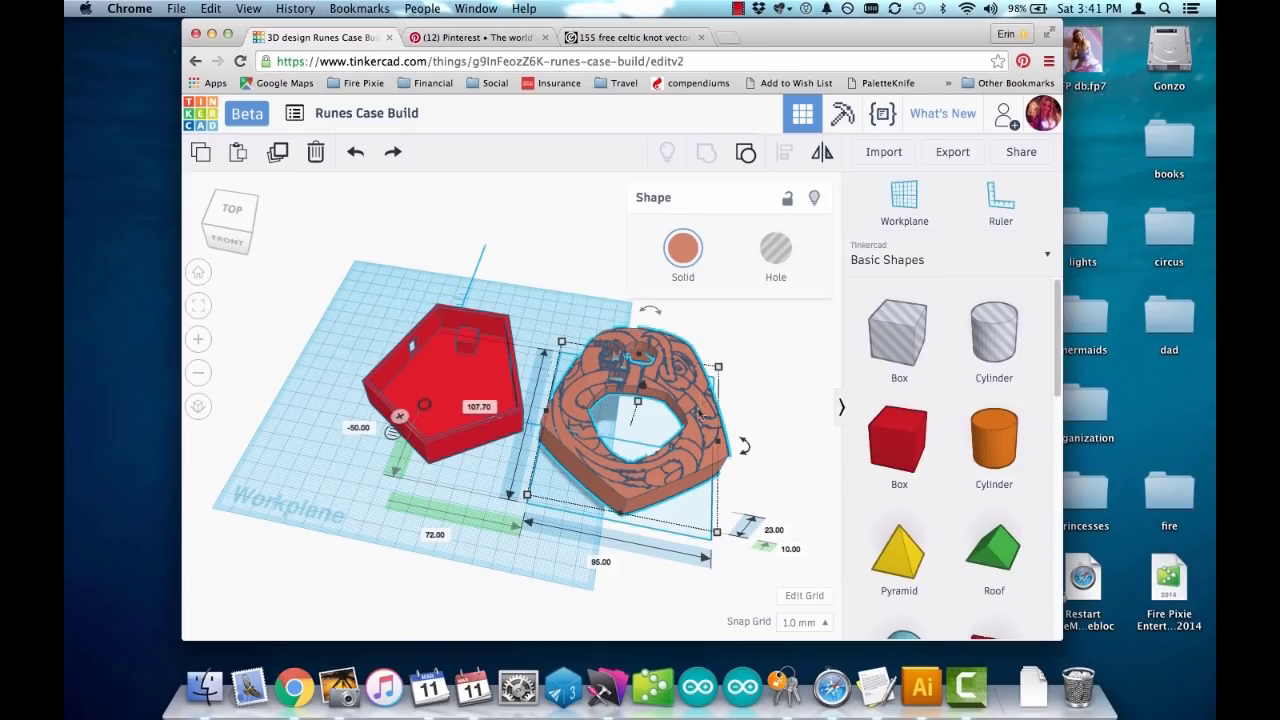